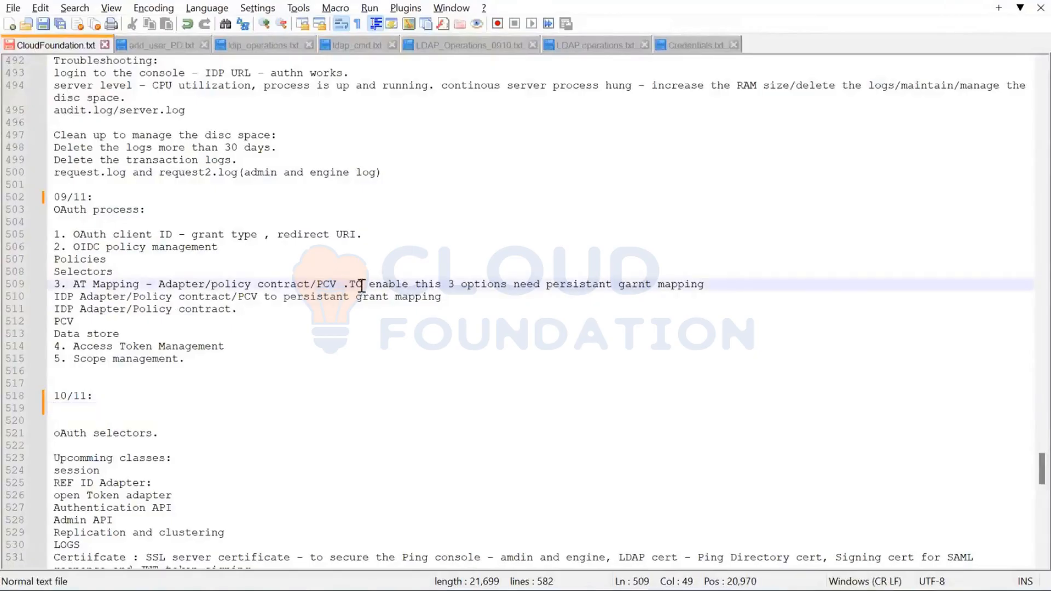
Correct the word before "enable this 3 options" to "To" in the AT Mapping note and save the file
{"action": "key", "text": "BackSpace"}
{"action": "type", "text": "o"}
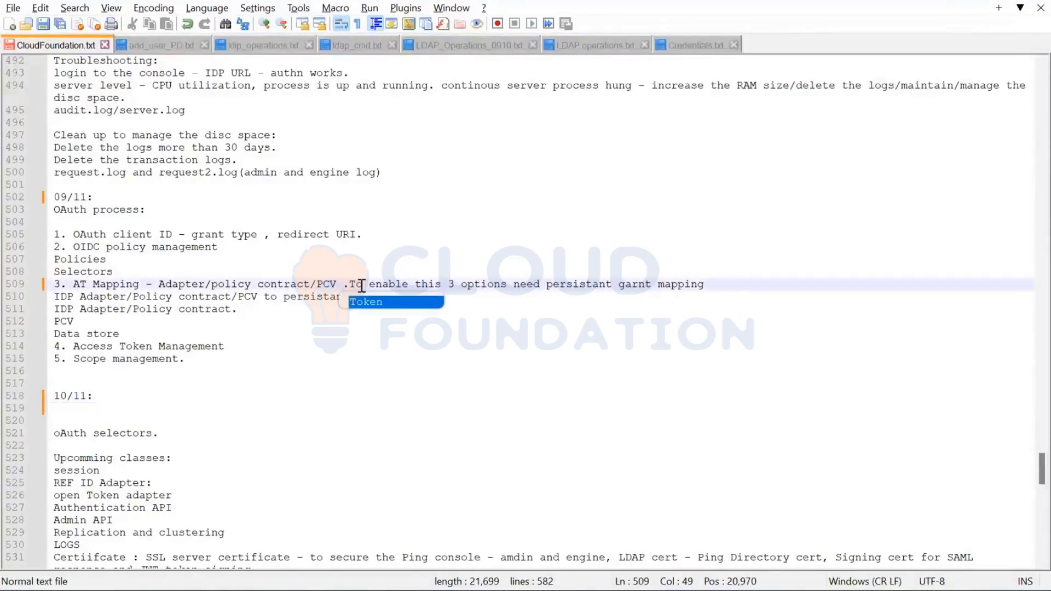
{"action": "key", "text": "ctrl+s"}
Insert two blank lines under the "10/11:" heading in the notes
{"action": "left_click", "coordinate": [121, 415]}
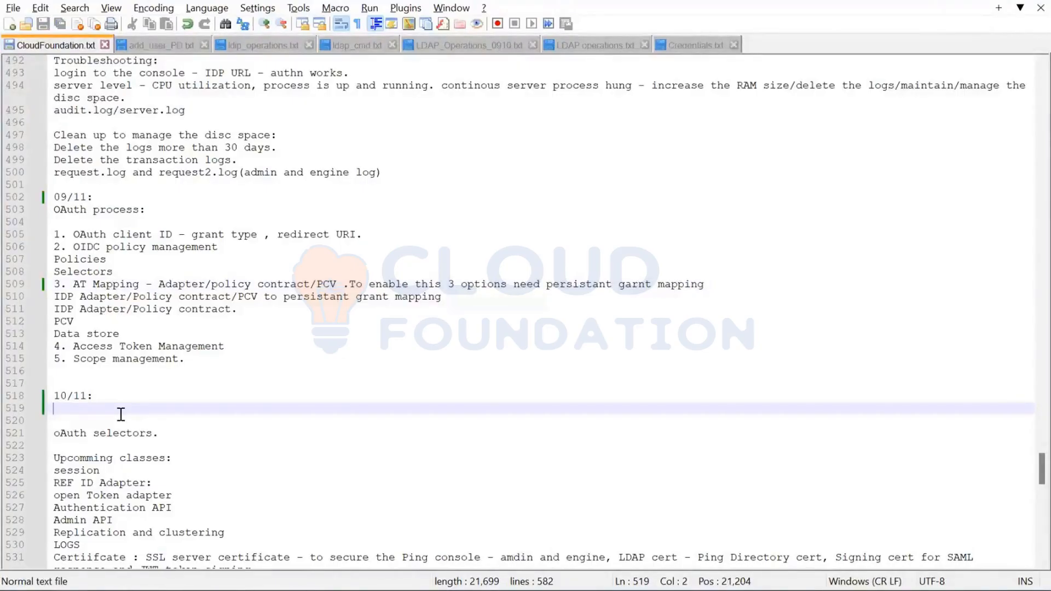
{"action": "key", "text": "Return"}
{"action": "key", "text": "Return"}
{"action": "key", "text": "Up"}
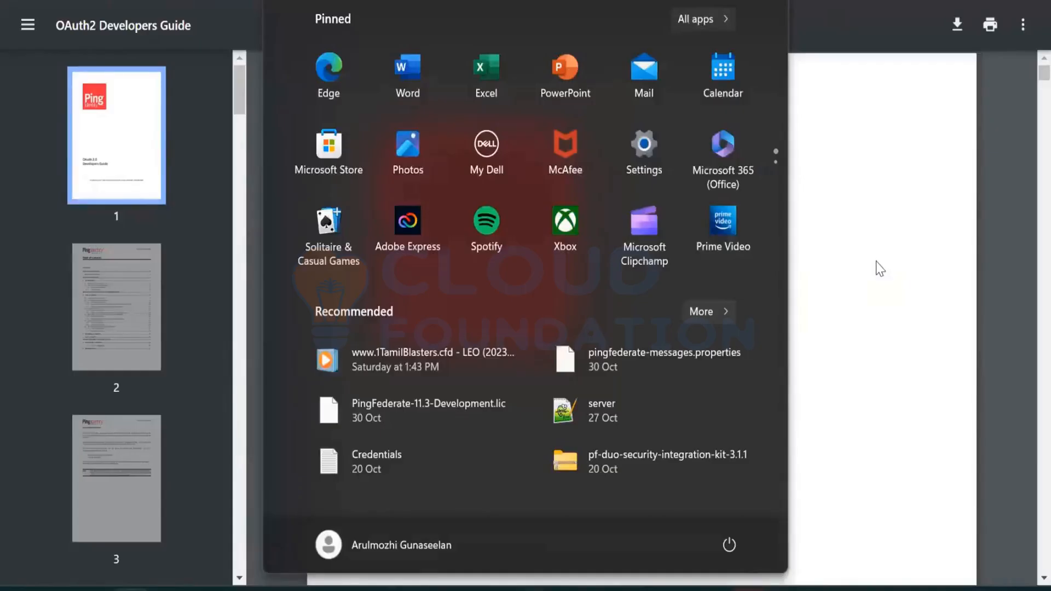
Switch to the browser and search the web for "postman download" in a new tab
{"action": "left_click", "coordinate": [878, 265]}
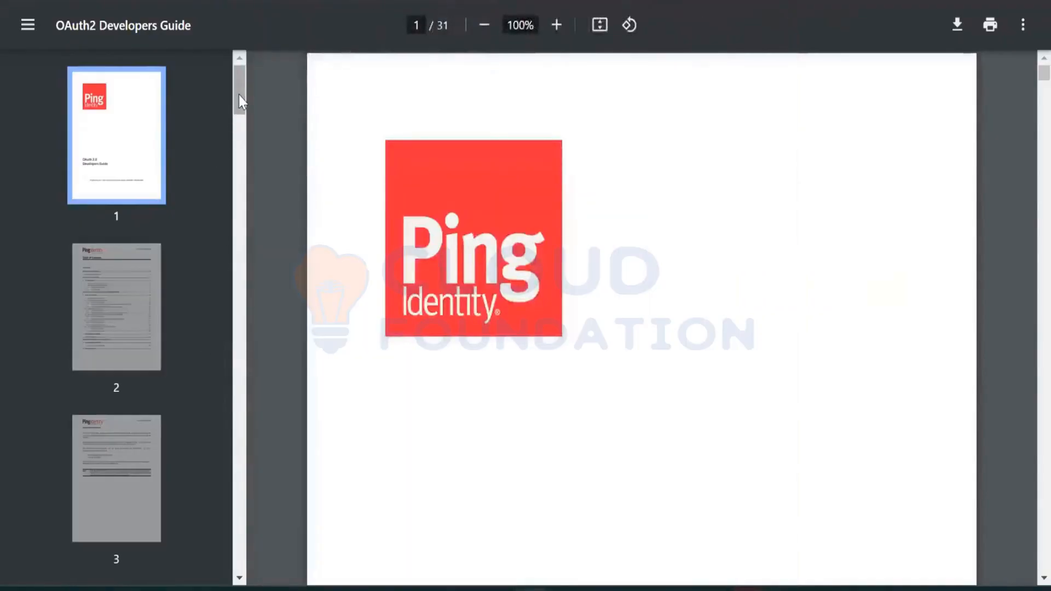
{"action": "key", "text": "ctrl+t"}
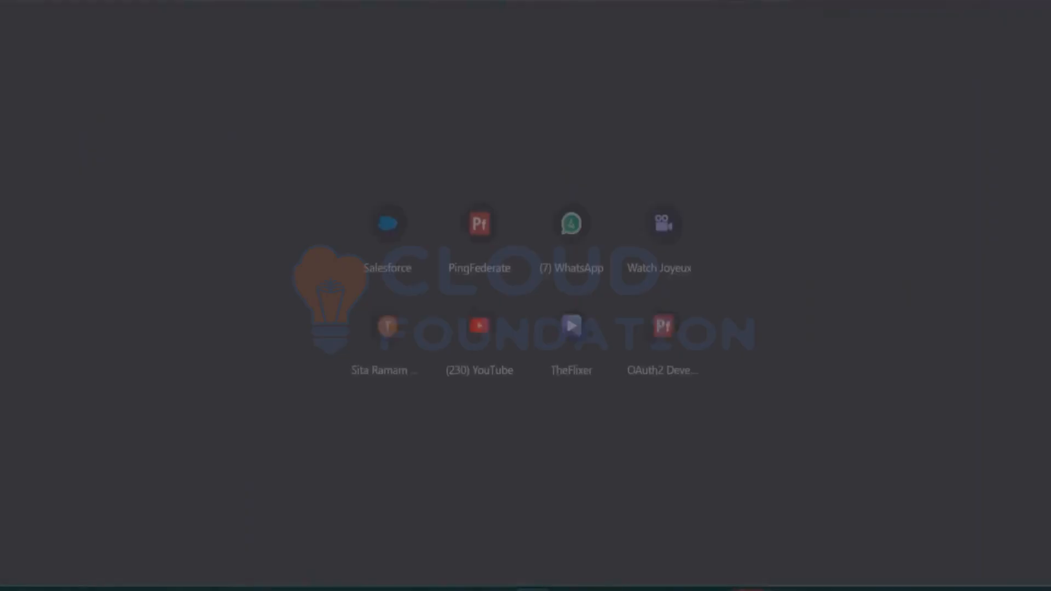
{"action": "type", "text": "post"}
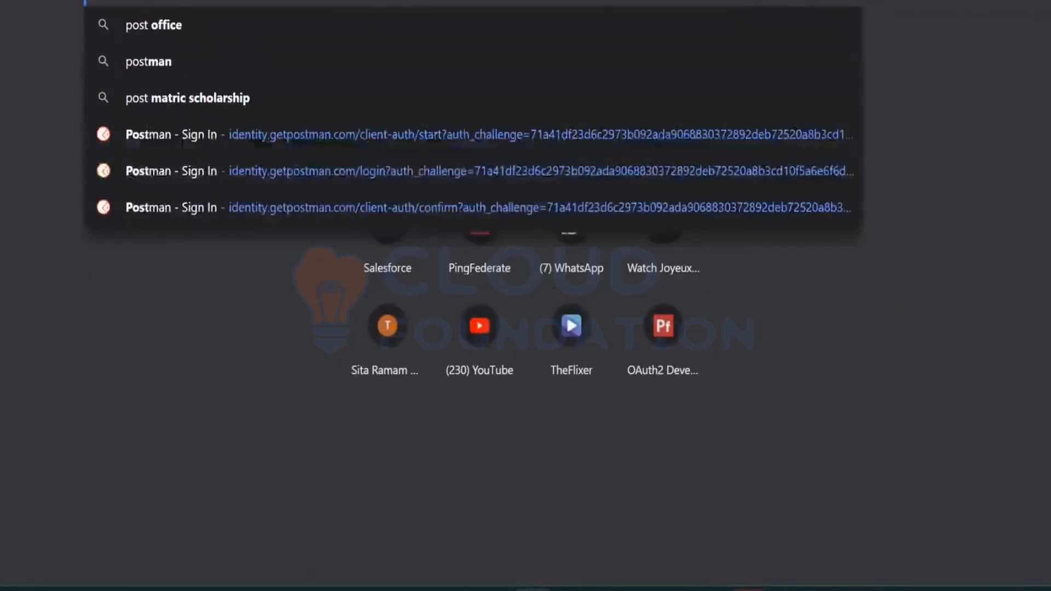
{"action": "type", "text": "man"}
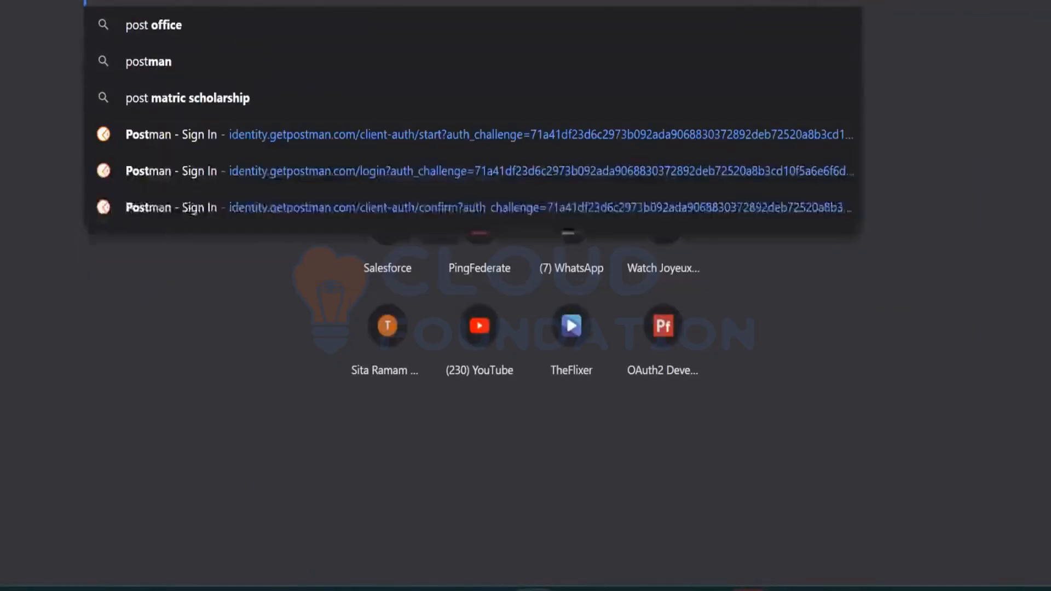
{"action": "key", "text": "Down"}
{"action": "key", "text": "Return"}
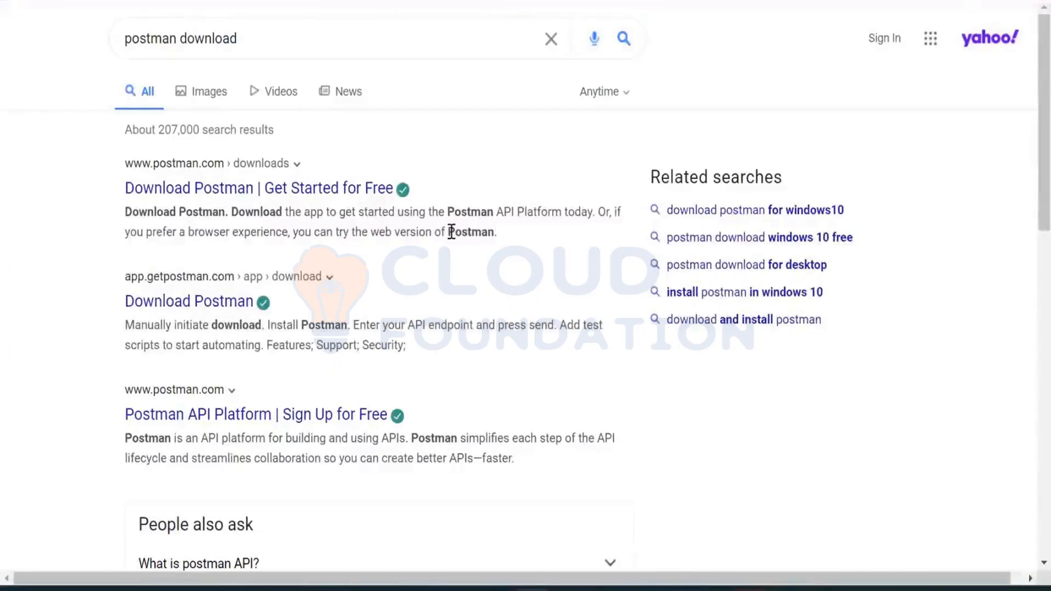
Open the official Download Postman page from the search results and download the Windows 64-bit installer
{"action": "left_click", "coordinate": [348, 195]}
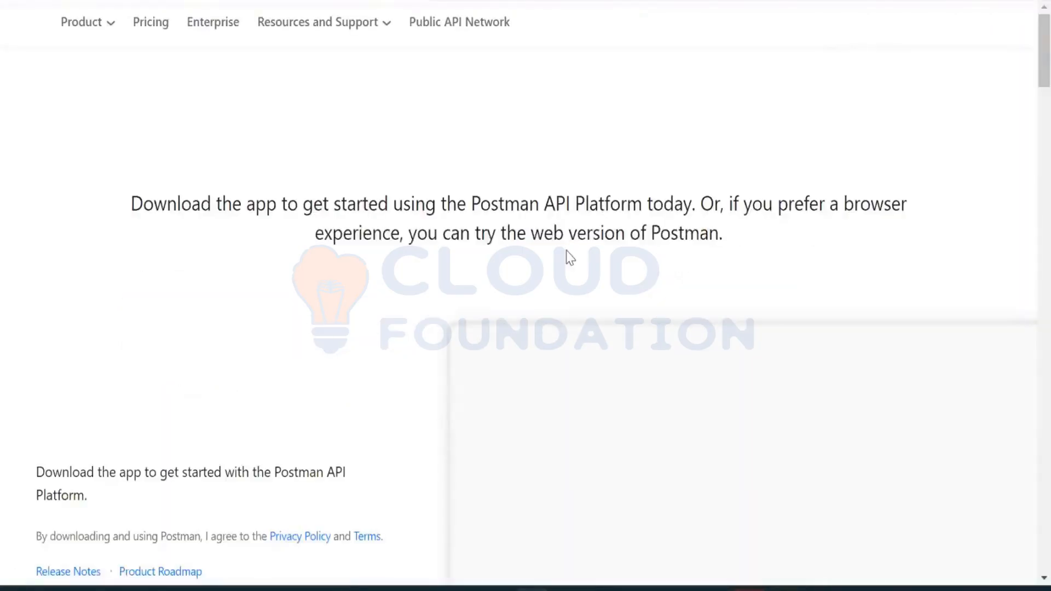
{"action": "scroll", "coordinate": [569, 258], "scroll_direction": "down", "scroll_amount": 6}
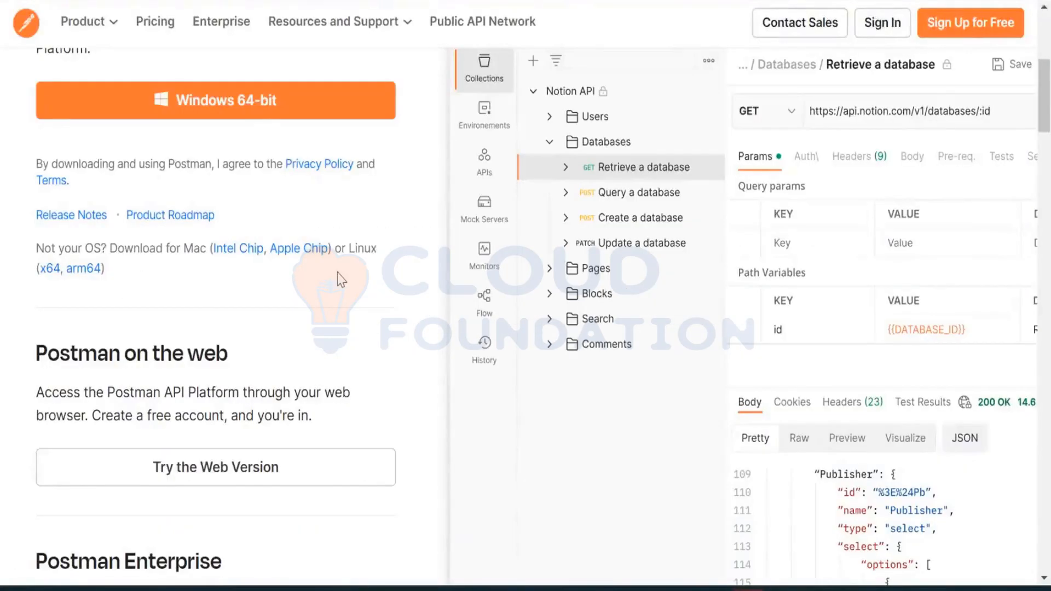
{"action": "left_click", "coordinate": [251, 107]}
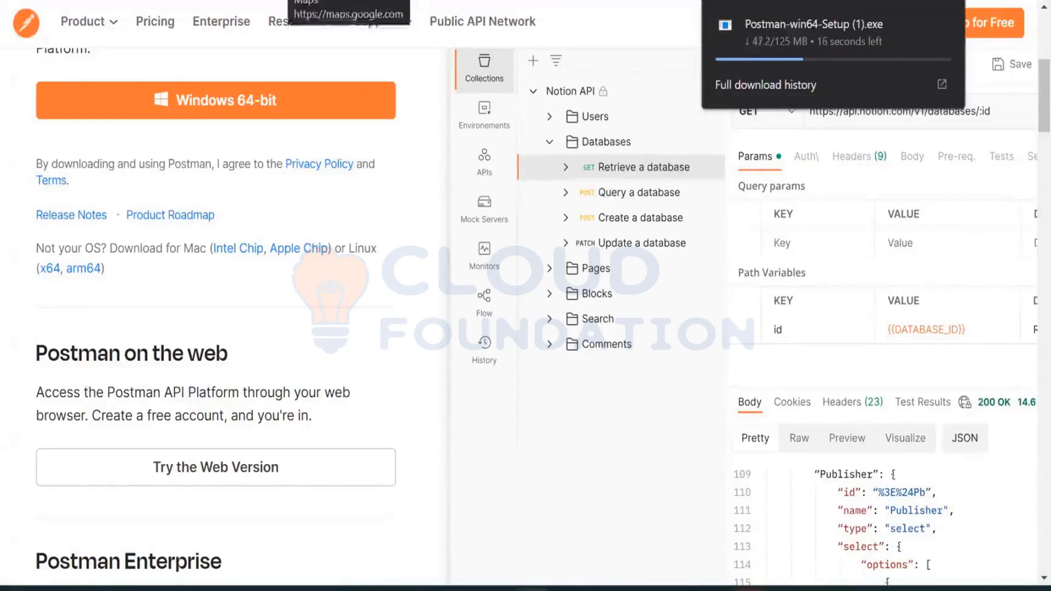
{"action": "mouse_move", "coordinate": [806, 60]}
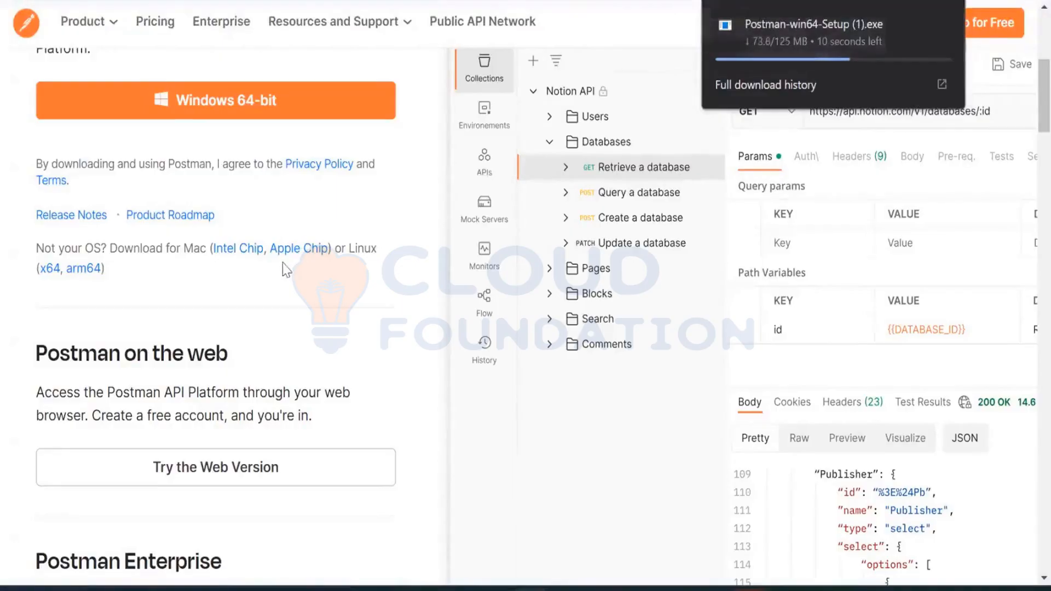
{"action": "mouse_move", "coordinate": [717, 44]}
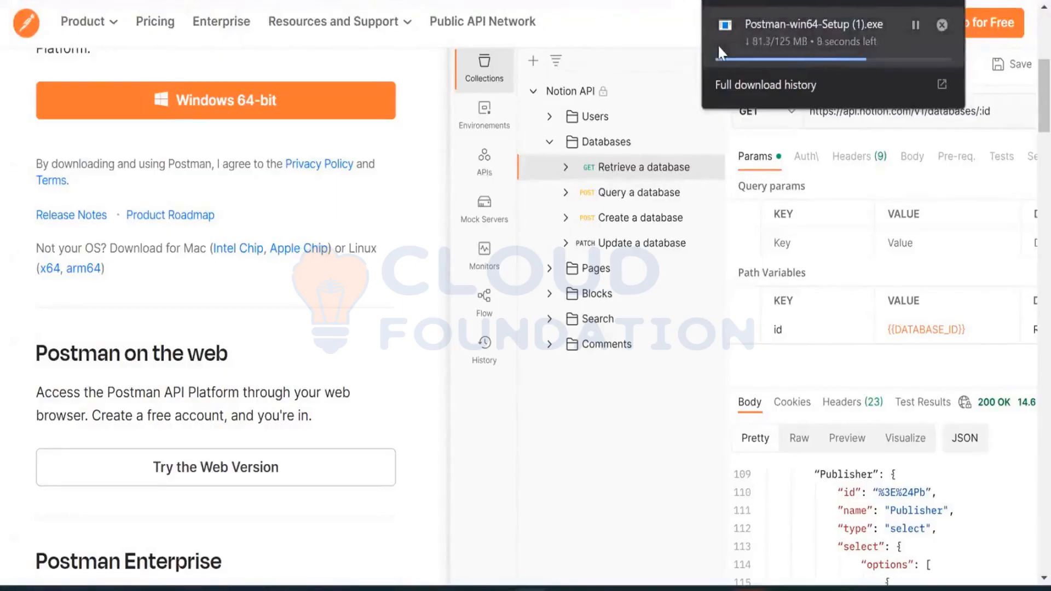
{"action": "scroll", "coordinate": [335, 300], "scroll_direction": "up", "scroll_amount": 1}
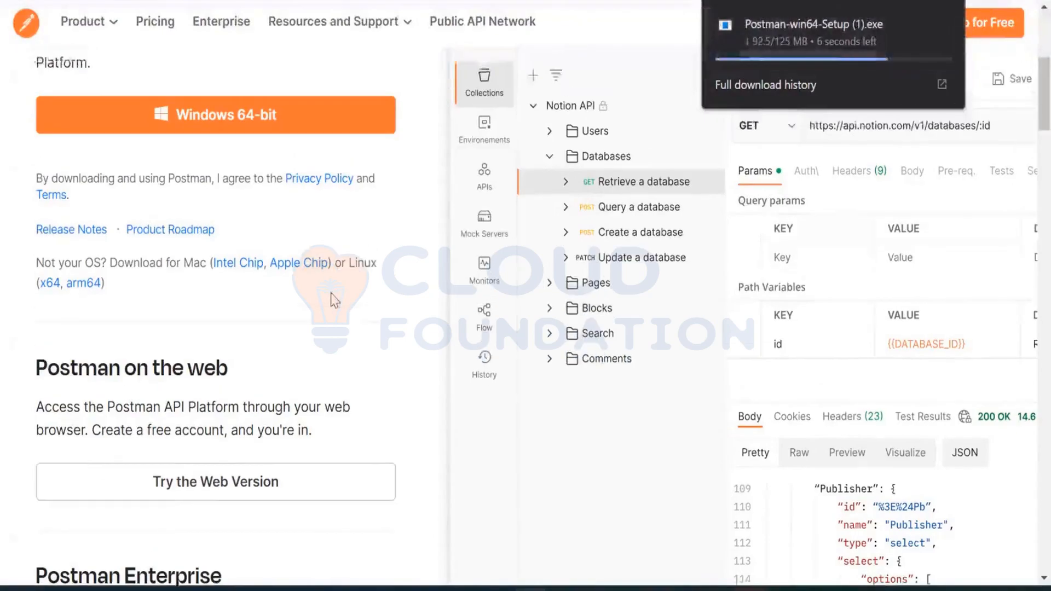
{"action": "scroll", "coordinate": [335, 300], "scroll_direction": "up", "scroll_amount": 5}
{"action": "scroll", "coordinate": [335, 300], "scroll_direction": "down", "scroll_amount": 5}
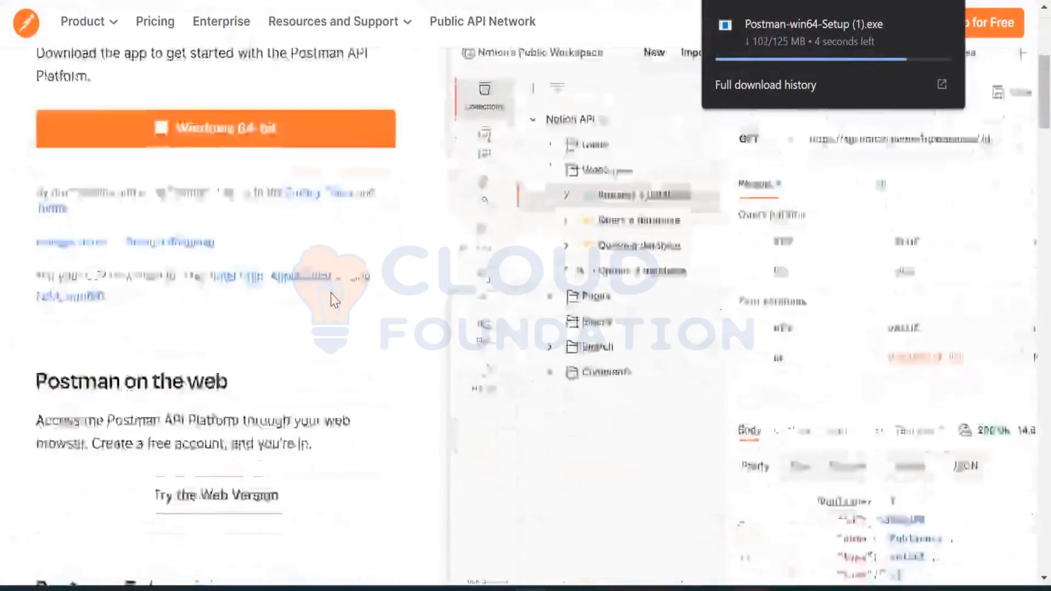
{"action": "scroll", "coordinate": [335, 300], "scroll_direction": "down", "scroll_amount": 5}
{"action": "scroll", "coordinate": [335, 301], "scroll_direction": "up", "scroll_amount": 1}
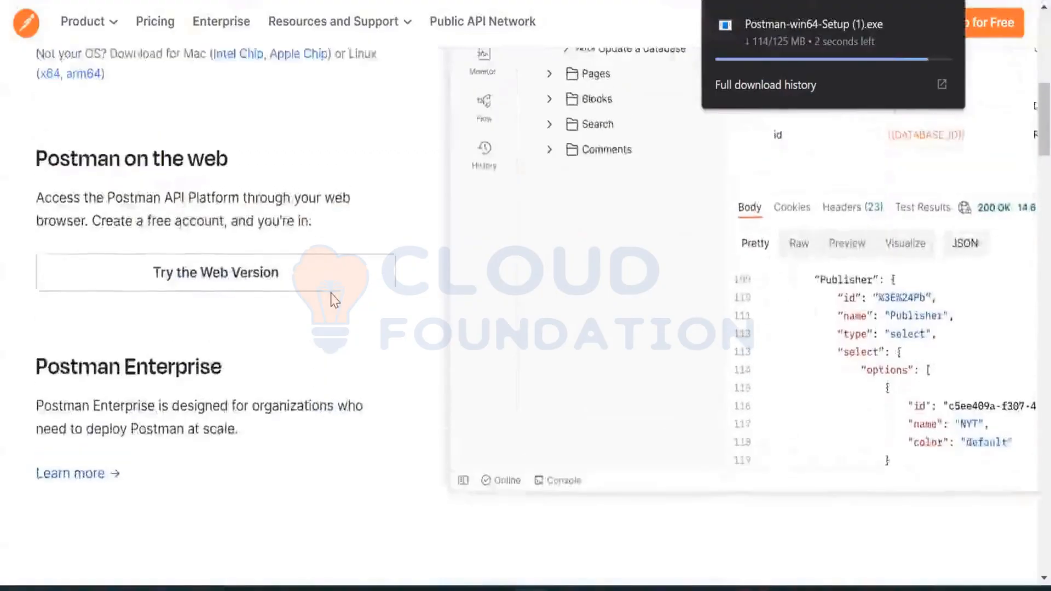
{"action": "scroll", "coordinate": [335, 300], "scroll_direction": "up", "scroll_amount": 1}
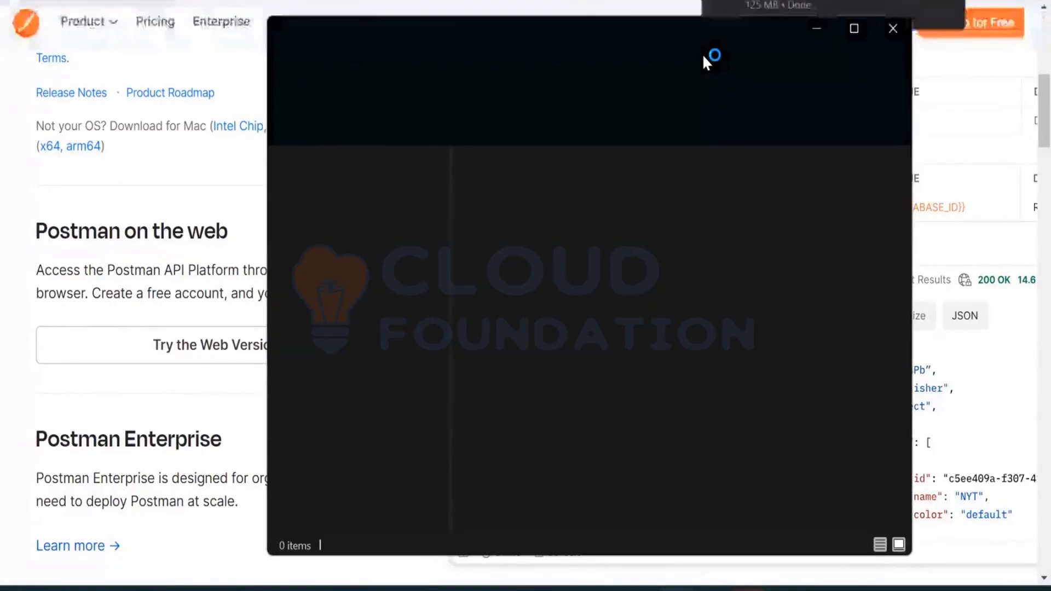
Run the Postman-win64-Setup (1) installer from the Downloads folder and return to the browser while it installs
{"action": "left_click", "coordinate": [852, 26]}
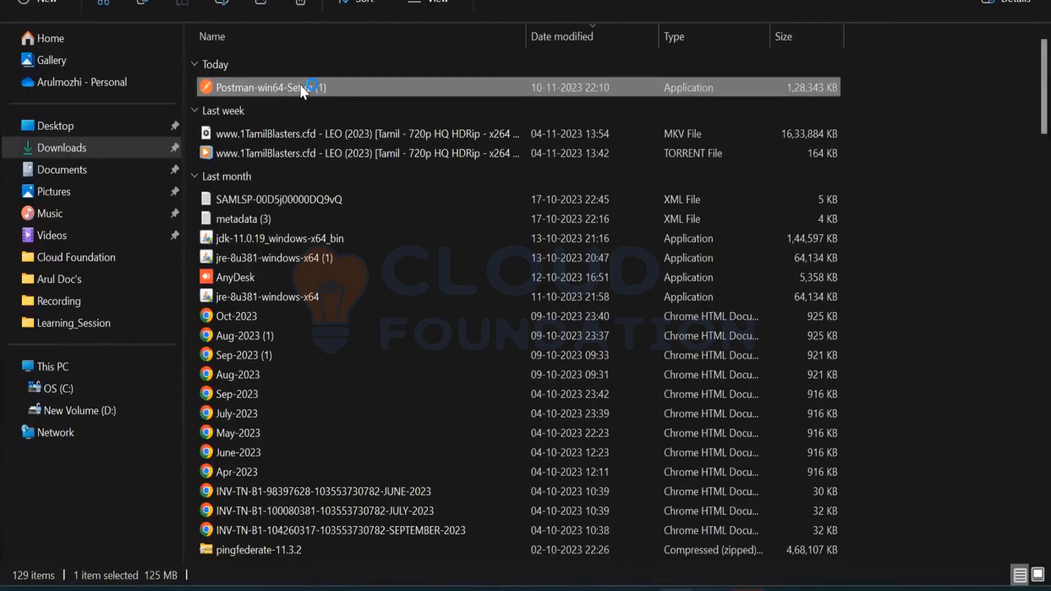
{"action": "mouse_move", "coordinate": [753, 586]}
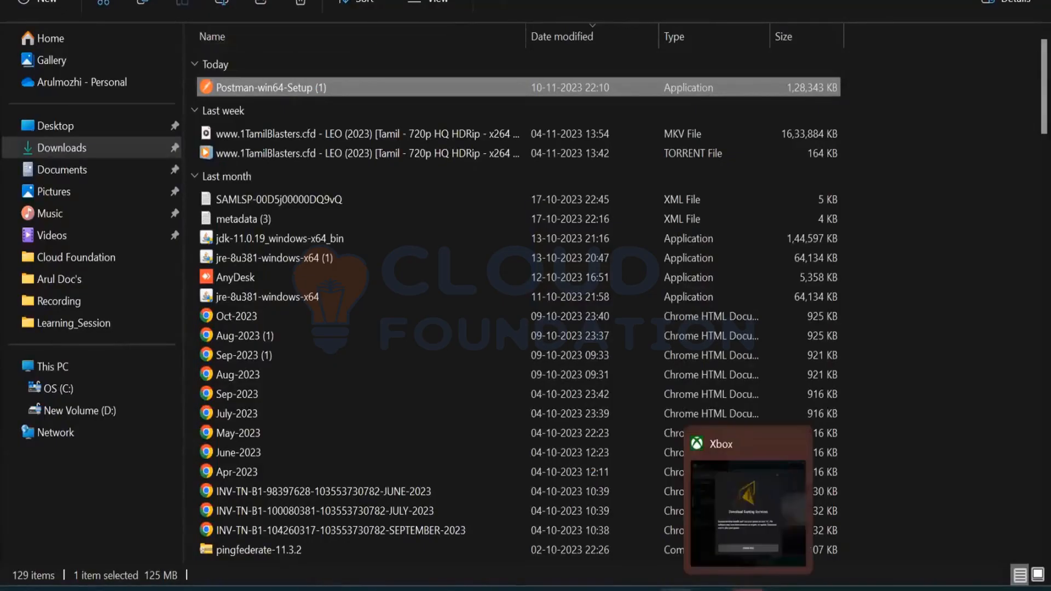
{"action": "left_click", "coordinate": [790, 447]}
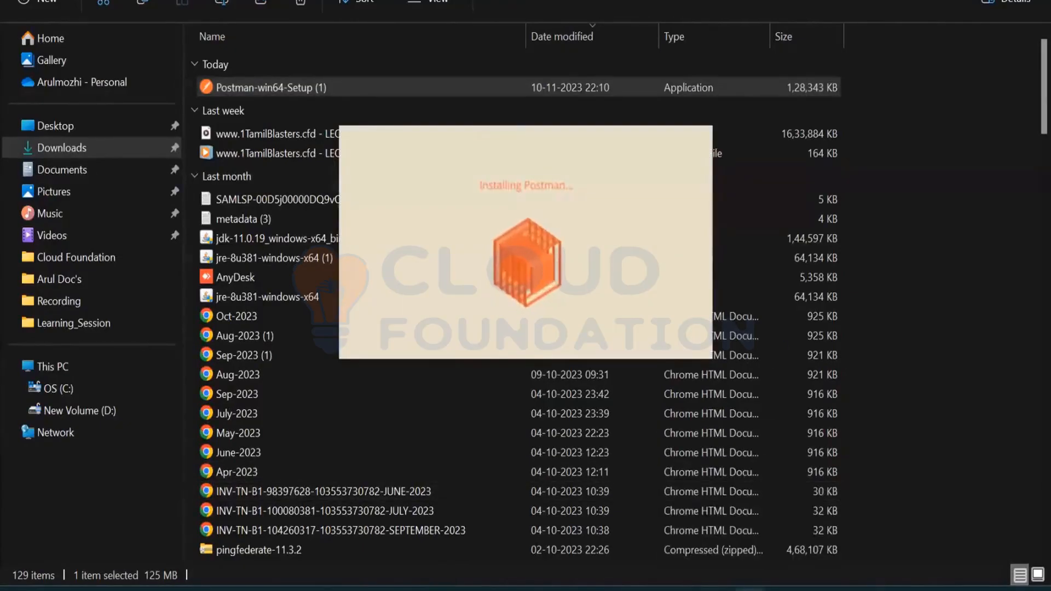
{"action": "left_click", "coordinate": [956, 1]}
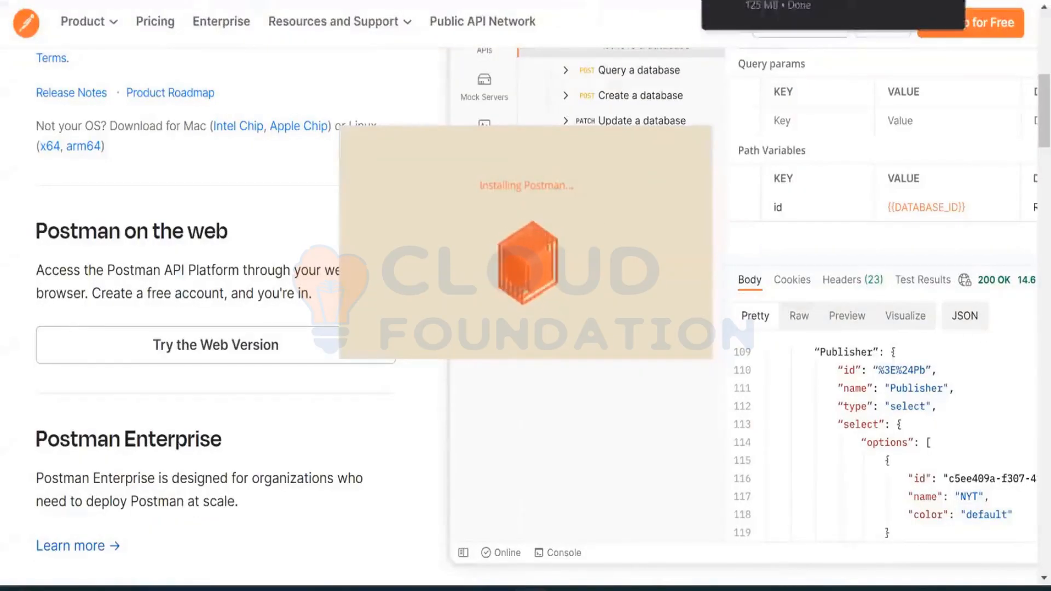
{"action": "key", "text": "ctrl+t"}
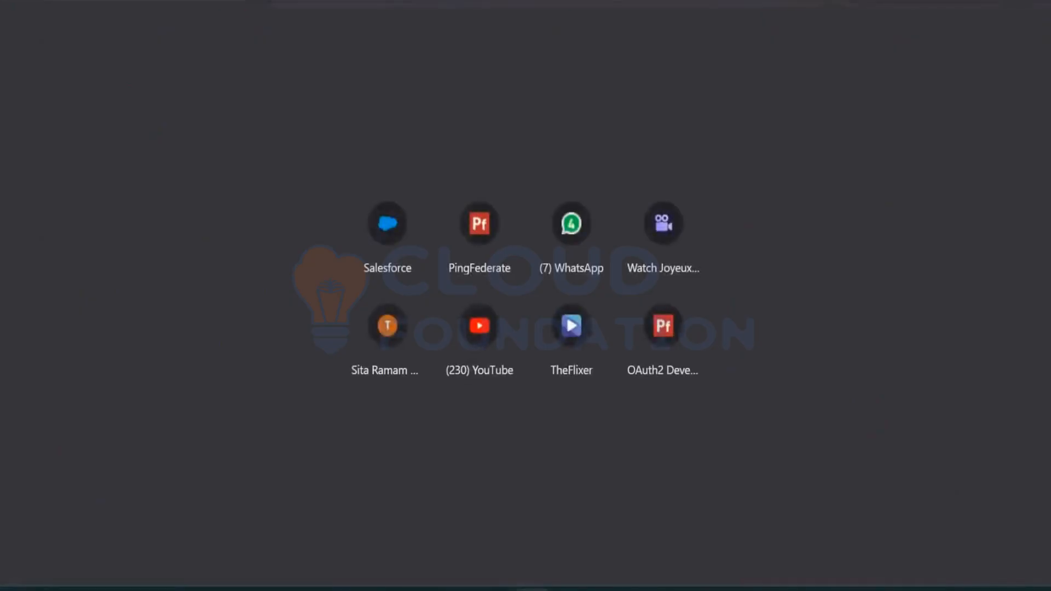
{"action": "left_click", "coordinate": [1038, 2]}
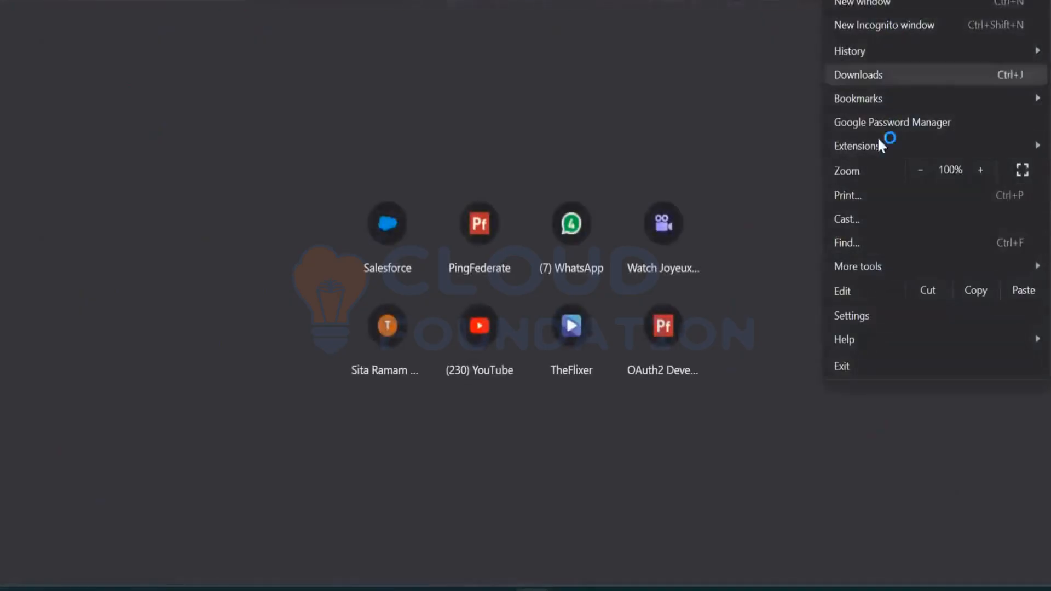
{"action": "mouse_move", "coordinate": [877, 97]}
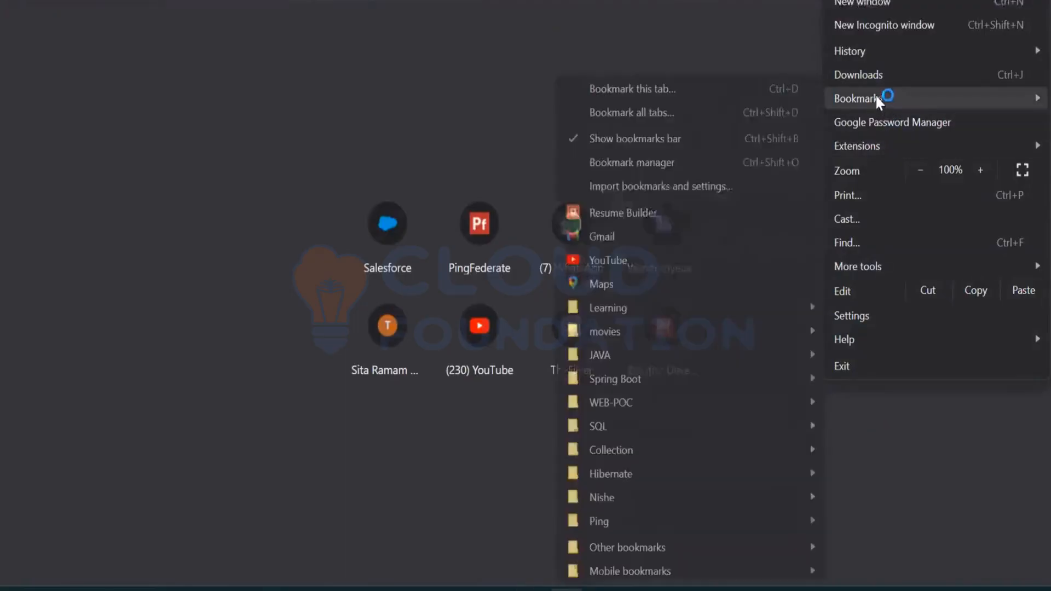
Switch to Postman, expand the OAUth app Testing collection and open its AC_client1 request
{"action": "left_click", "coordinate": [135, 105]}
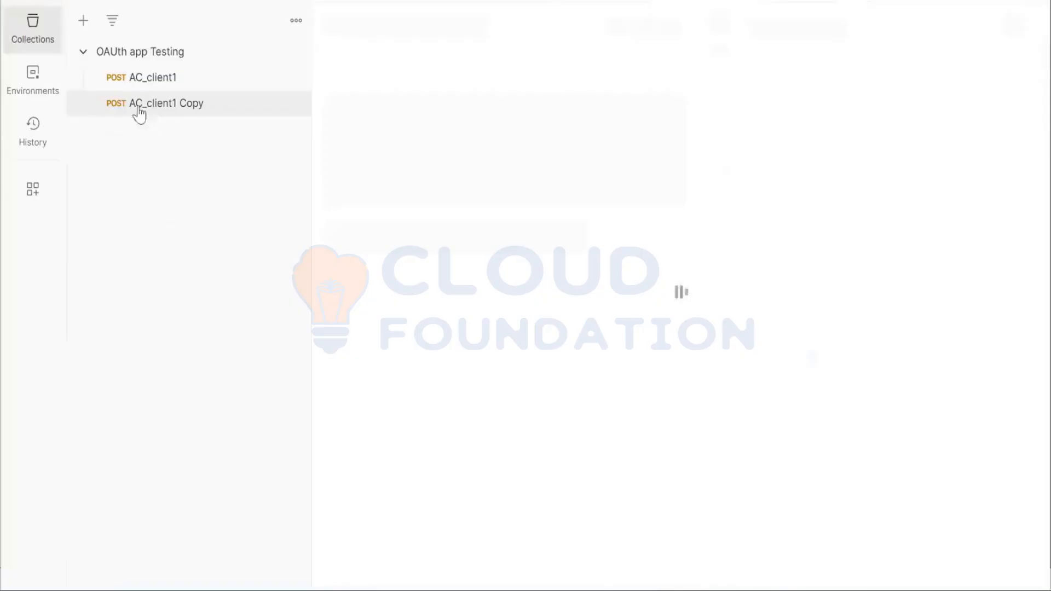
{"action": "left_click", "coordinate": [83, 52]}
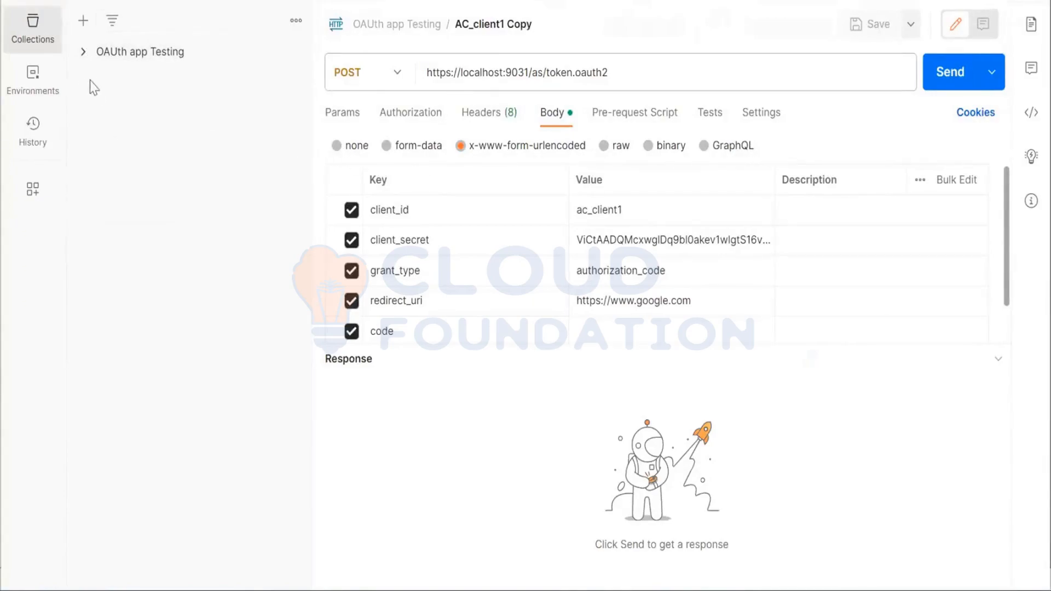
{"action": "left_click", "coordinate": [84, 55]}
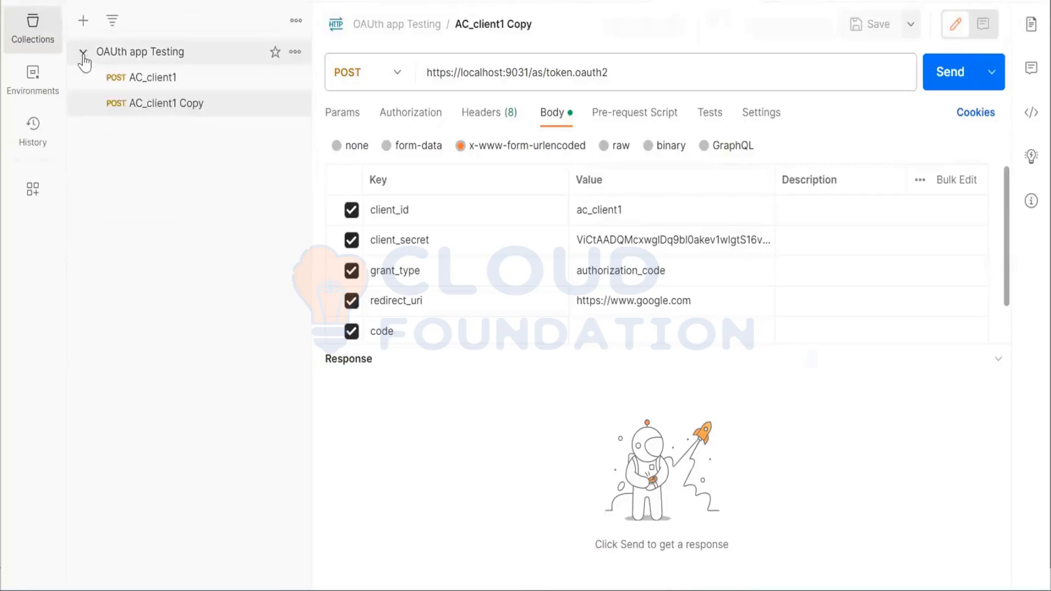
{"action": "left_click", "coordinate": [144, 88]}
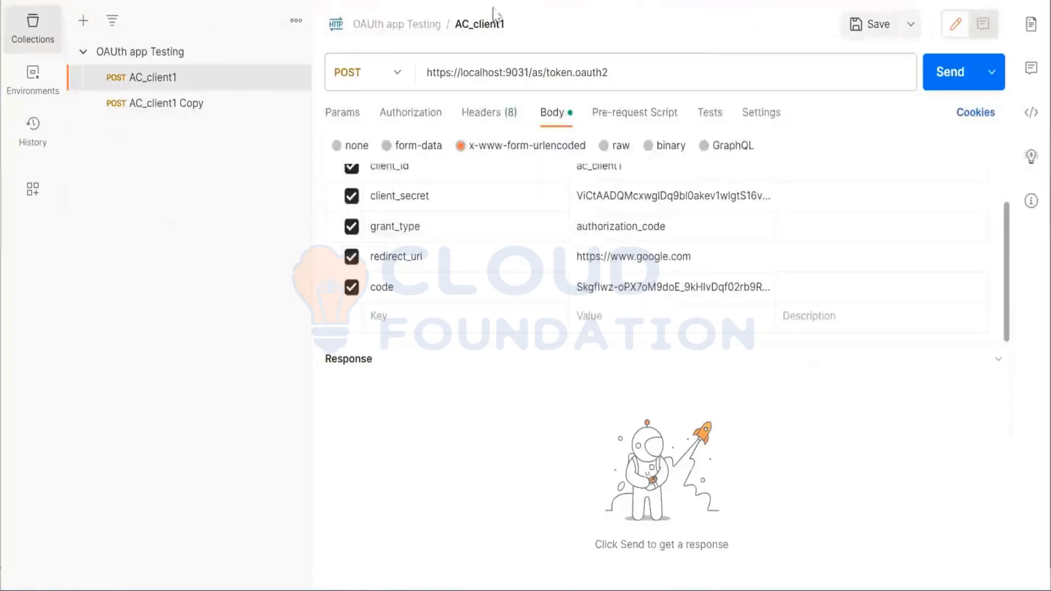
Set the OAUth app Testing collection's authorization type to OAuth 2.0 and review its new-token configuration fields
{"action": "left_click", "coordinate": [414, 27]}
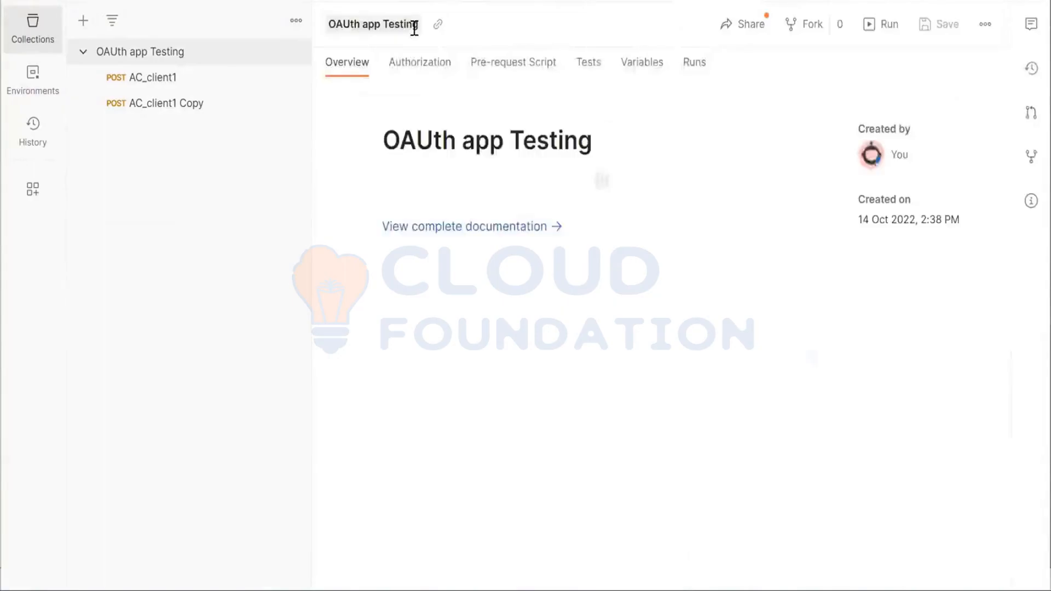
{"action": "left_click", "coordinate": [413, 64]}
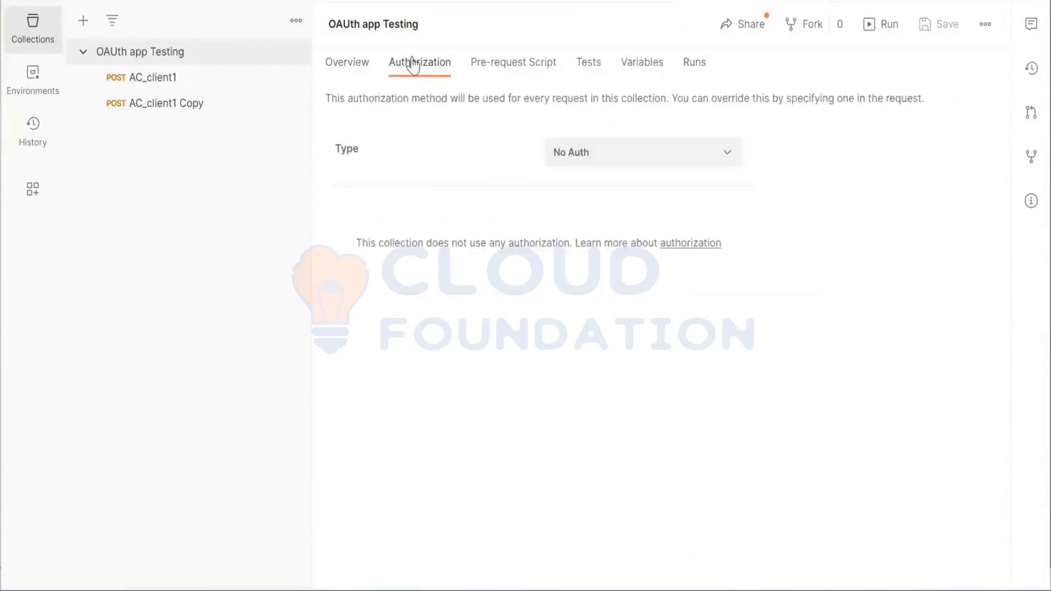
{"action": "left_click", "coordinate": [666, 159]}
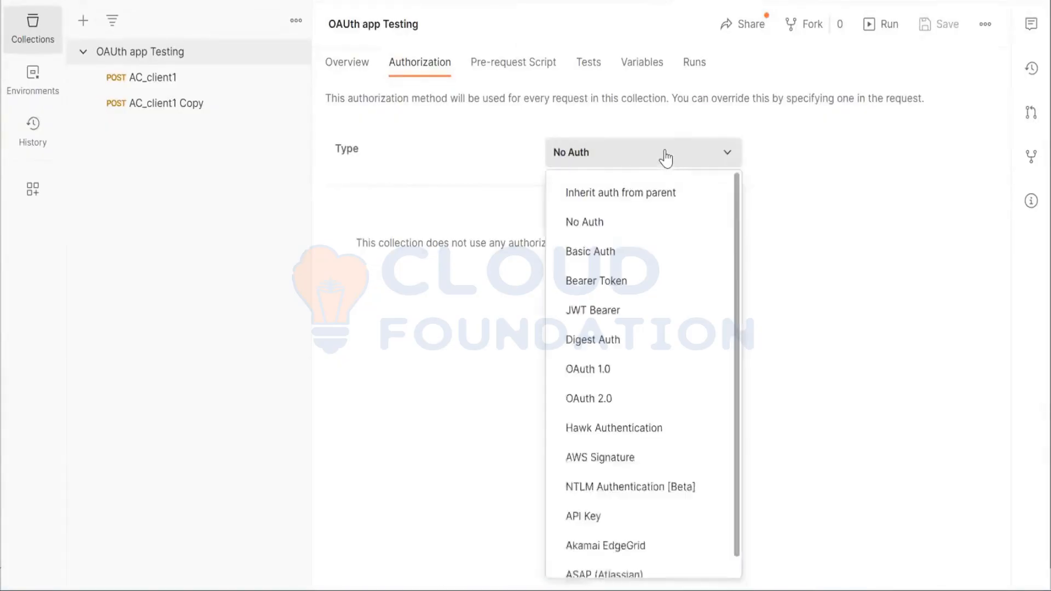
{"action": "left_click", "coordinate": [624, 410]}
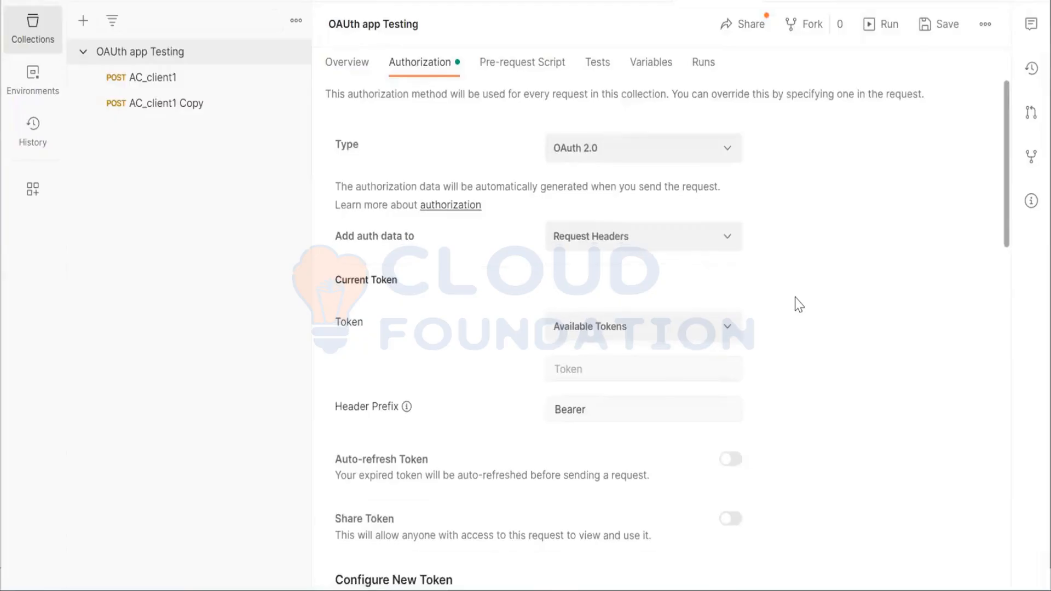
{"action": "scroll", "coordinate": [799, 304], "scroll_direction": "down", "scroll_amount": 5}
{"action": "scroll", "coordinate": [799, 304], "scroll_direction": "down", "scroll_amount": 1}
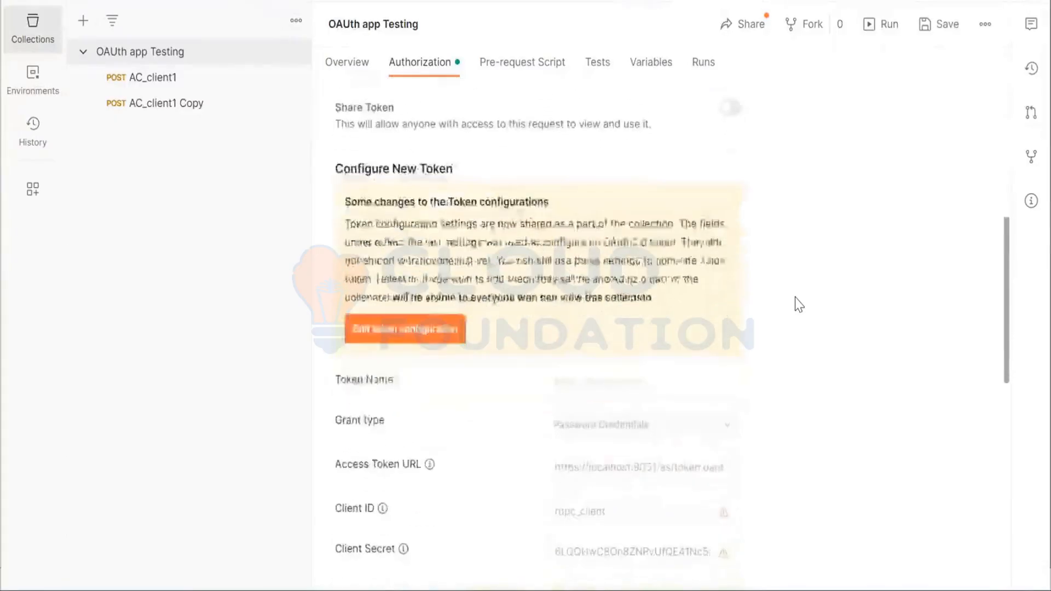
{"action": "scroll", "coordinate": [799, 304], "scroll_direction": "down", "scroll_amount": 8}
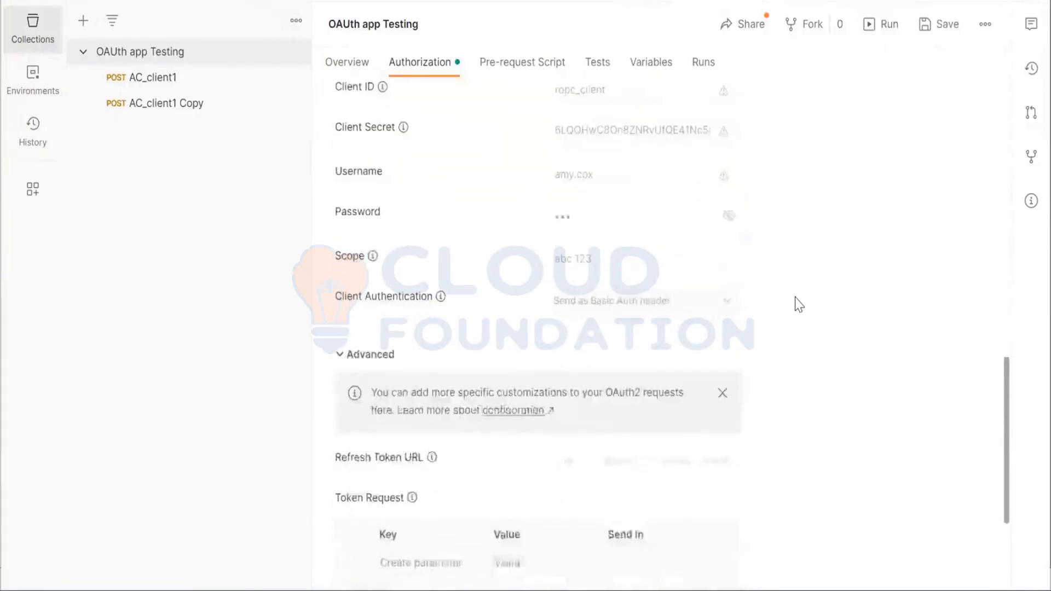
{"action": "scroll", "coordinate": [799, 304], "scroll_direction": "down", "scroll_amount": 2}
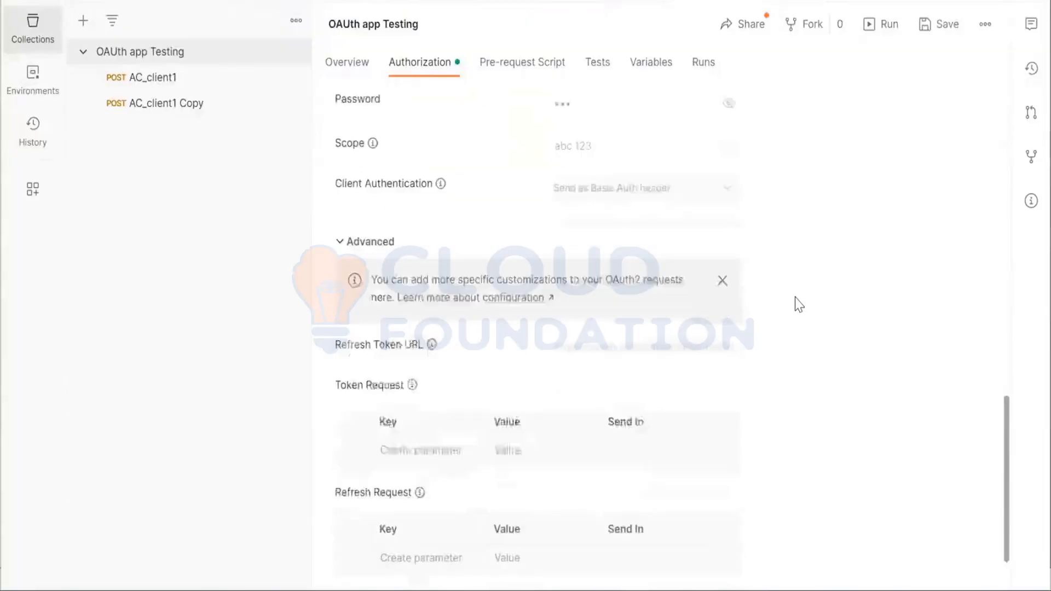
Enable editing of the OAUth app Testing collection's token configuration and review its fields down to the advanced options
{"action": "scroll", "coordinate": [799, 305], "scroll_direction": "down", "scroll_amount": 1}
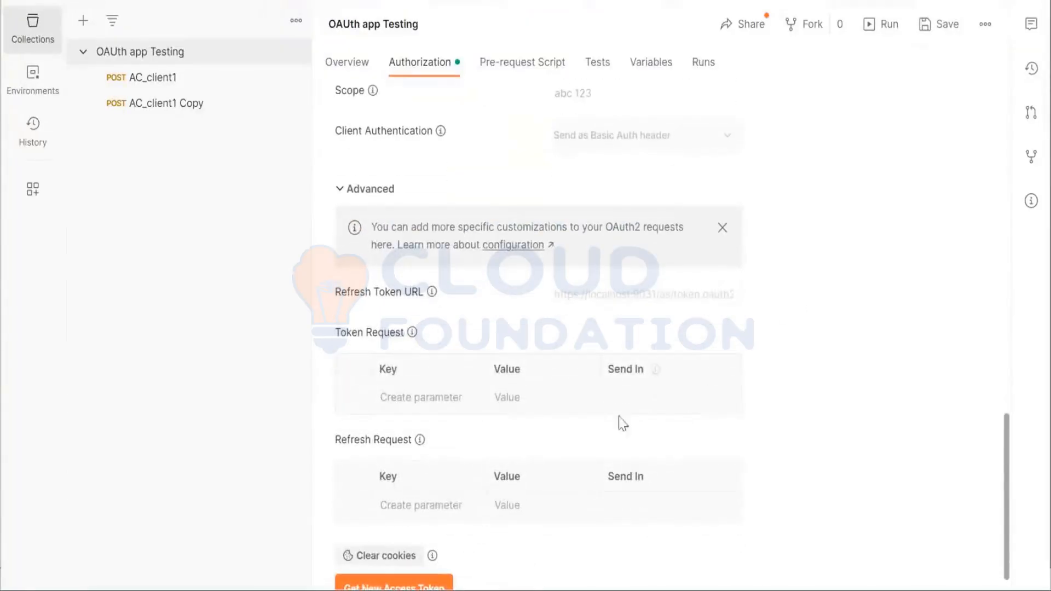
{"action": "scroll", "coordinate": [667, 400], "scroll_direction": "down", "scroll_amount": 1}
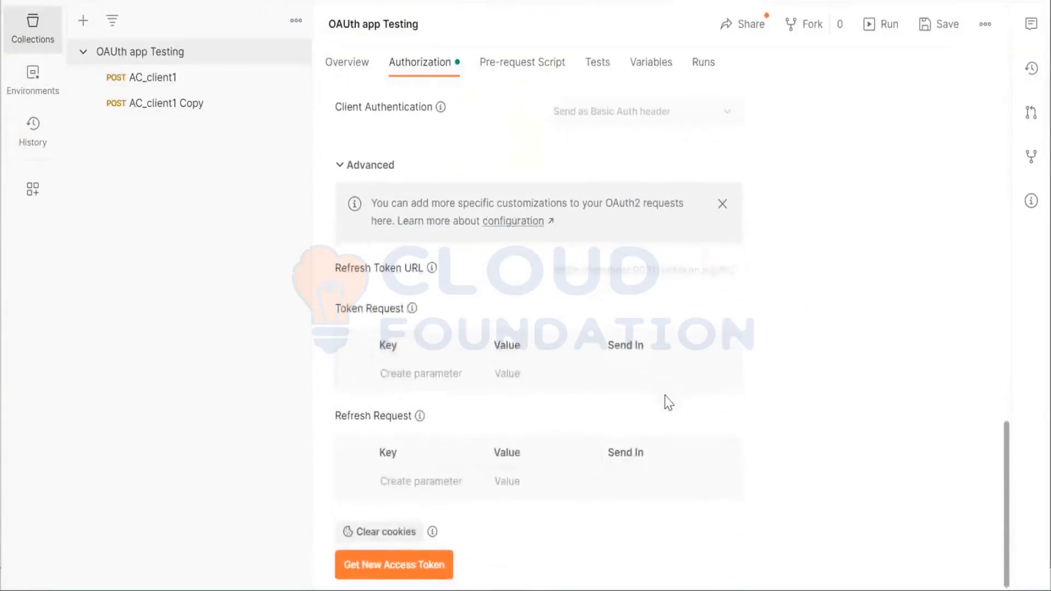
{"action": "scroll", "coordinate": [668, 402], "scroll_direction": "up", "scroll_amount": 8}
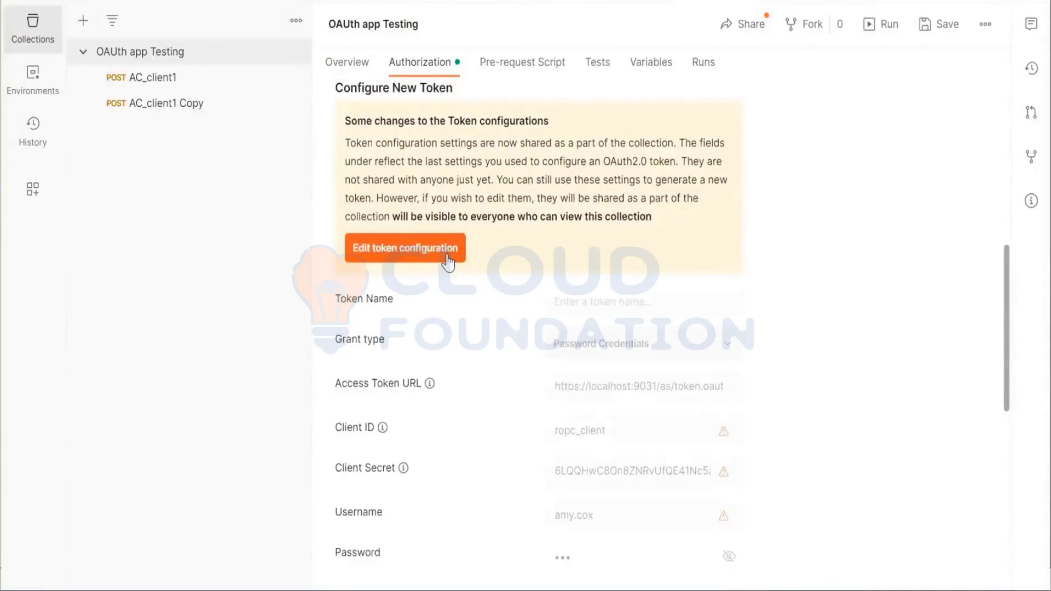
{"action": "left_click", "coordinate": [447, 261]}
{"action": "scroll", "coordinate": [449, 261], "scroll_direction": "down", "scroll_amount": 2}
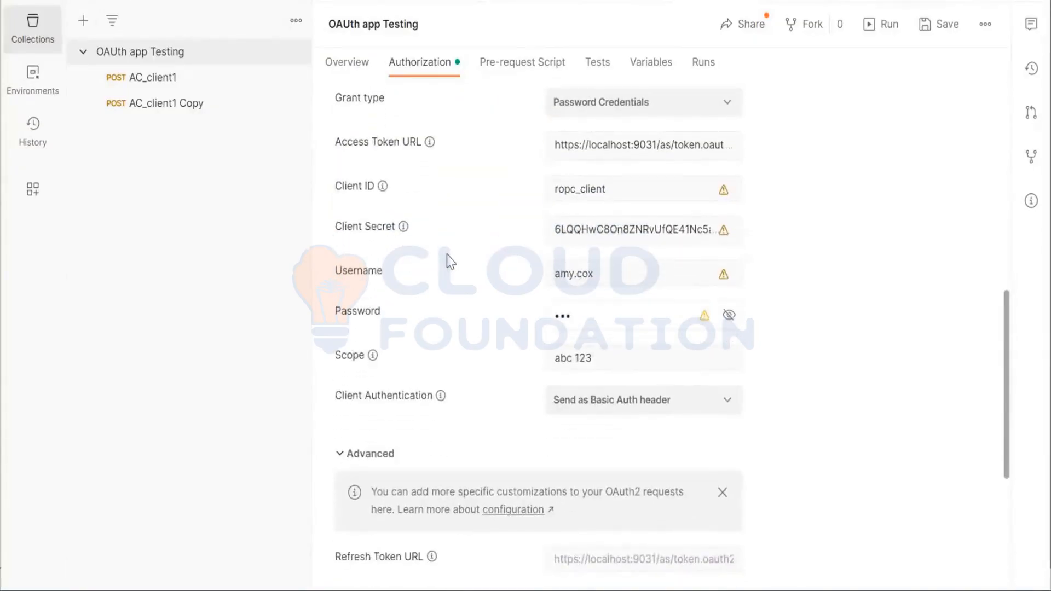
{"action": "scroll", "coordinate": [449, 261], "scroll_direction": "down", "scroll_amount": 5}
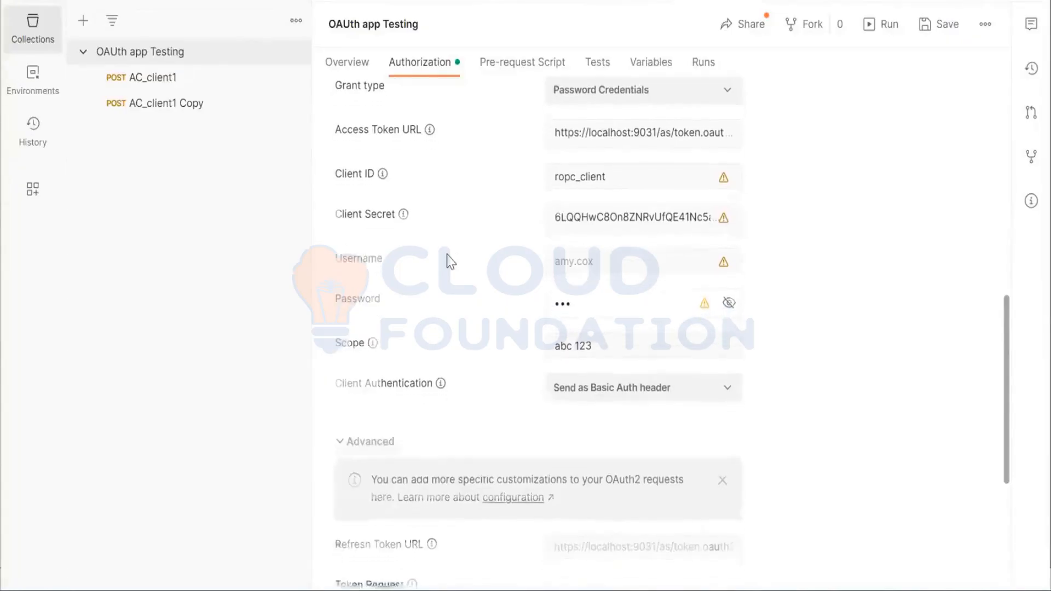
{"action": "scroll", "coordinate": [446, 254], "scroll_direction": "down", "scroll_amount": 1}
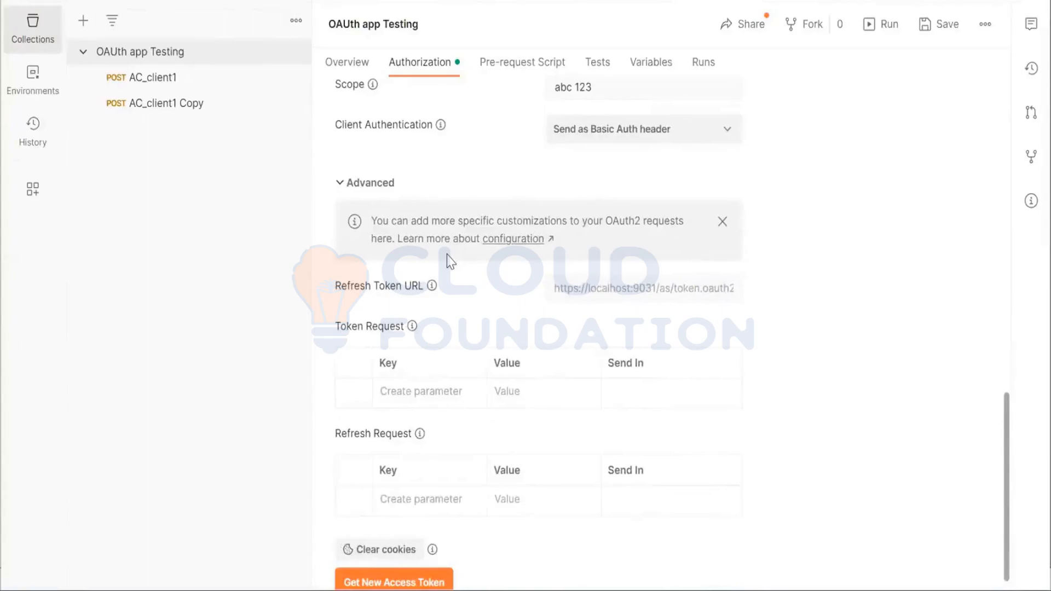
{"action": "scroll", "coordinate": [449, 261], "scroll_direction": "up", "scroll_amount": 10}
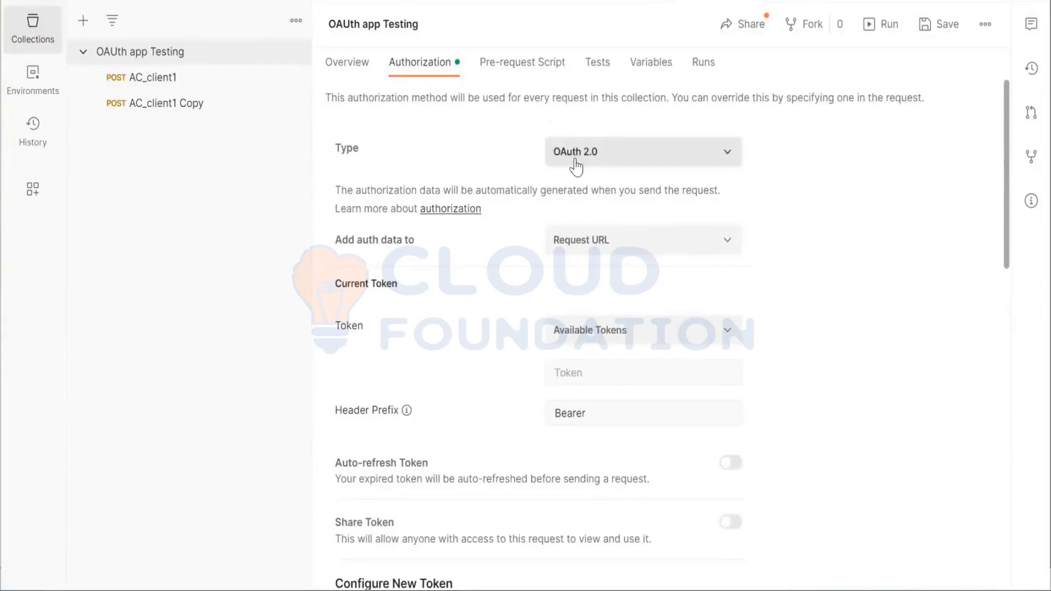
Enter Authorization as the token name in the OAUth app Testing collection's new-token configuration
{"action": "scroll", "coordinate": [510, 302], "scroll_direction": "down", "scroll_amount": 8}
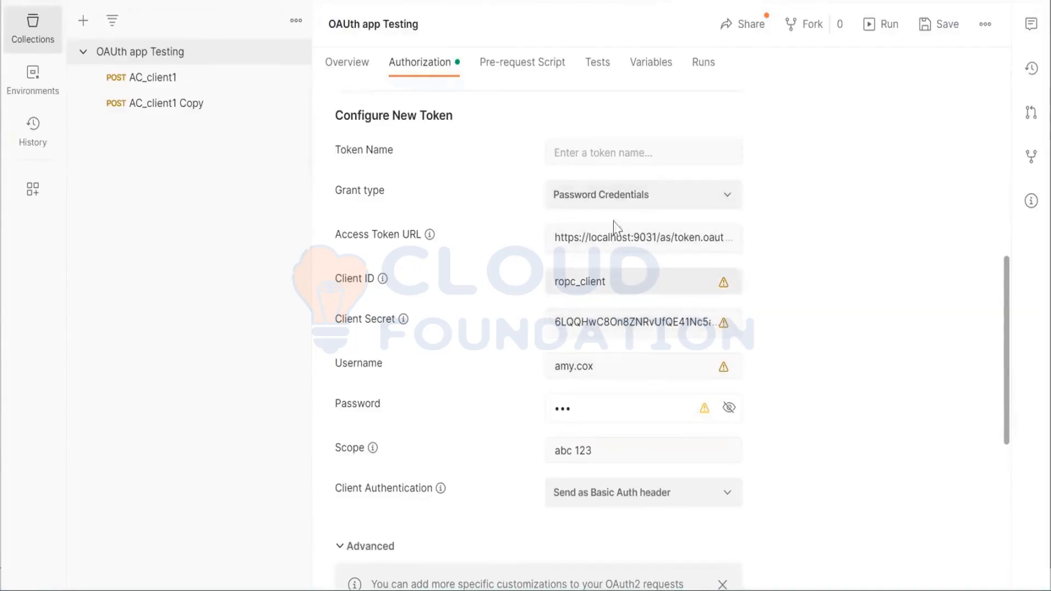
{"action": "left_click", "coordinate": [627, 154]}
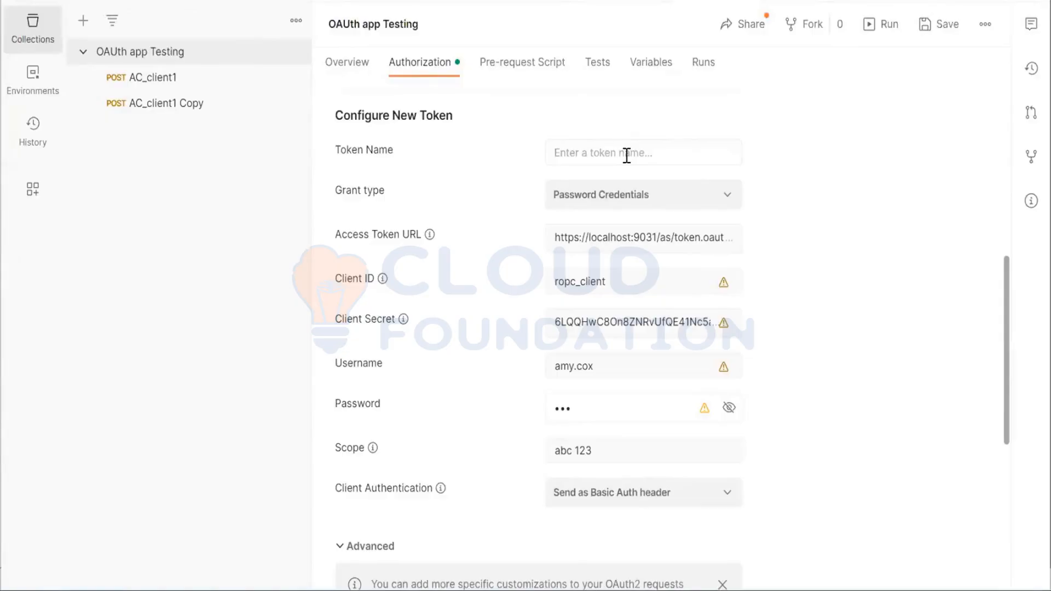
{"action": "type", "text": "Authorization"}
Collapse the OAUth app Testing collection and create a new collection named Ping Testing
{"action": "left_click", "coordinate": [83, 53]}
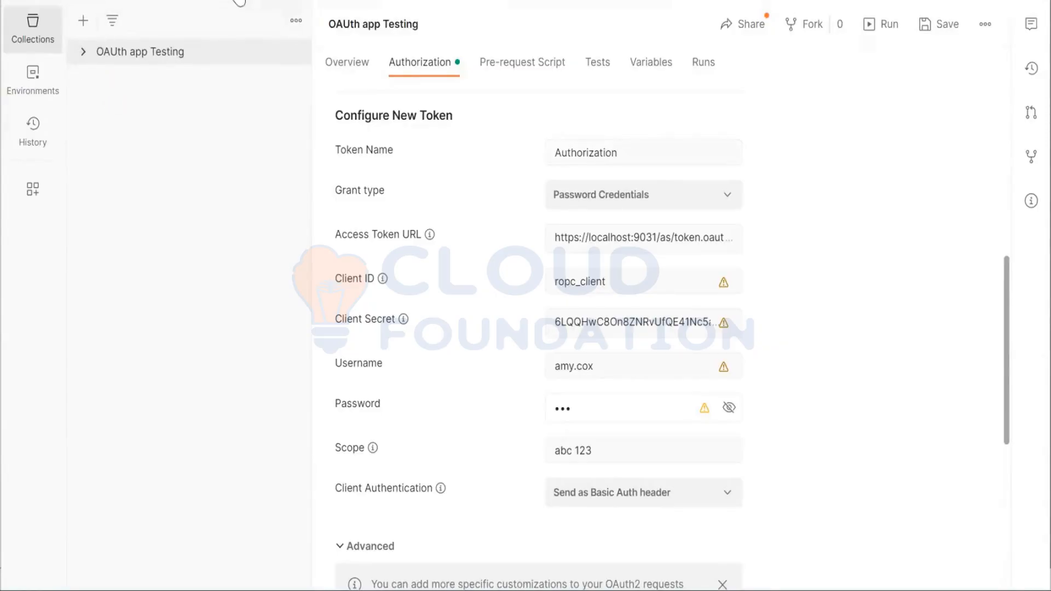
{"action": "left_click", "coordinate": [239, 1]}
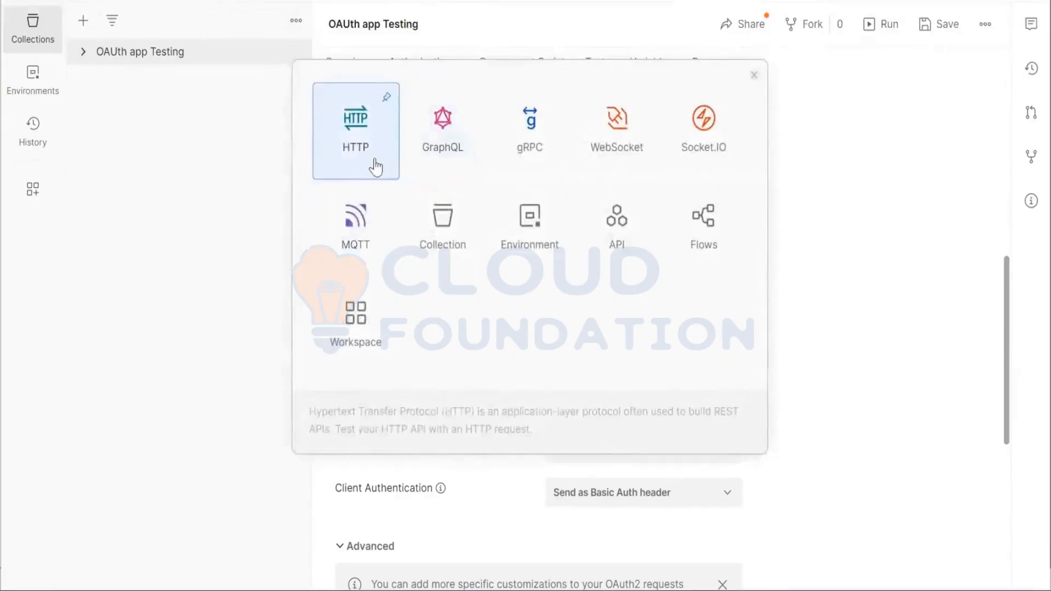
{"action": "left_click", "coordinate": [460, 218]}
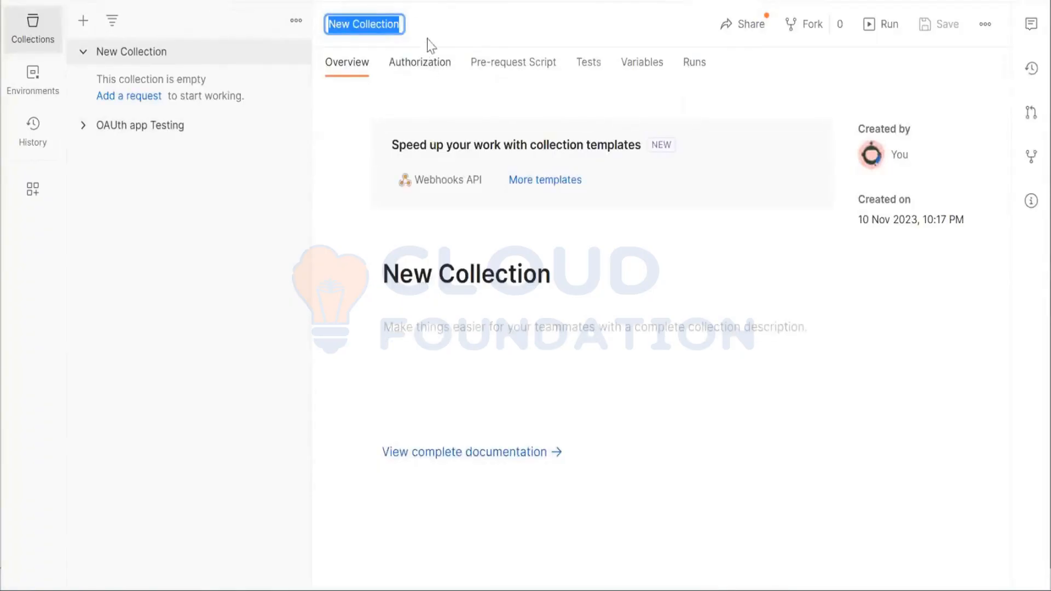
{"action": "type", "text": "Pos"}
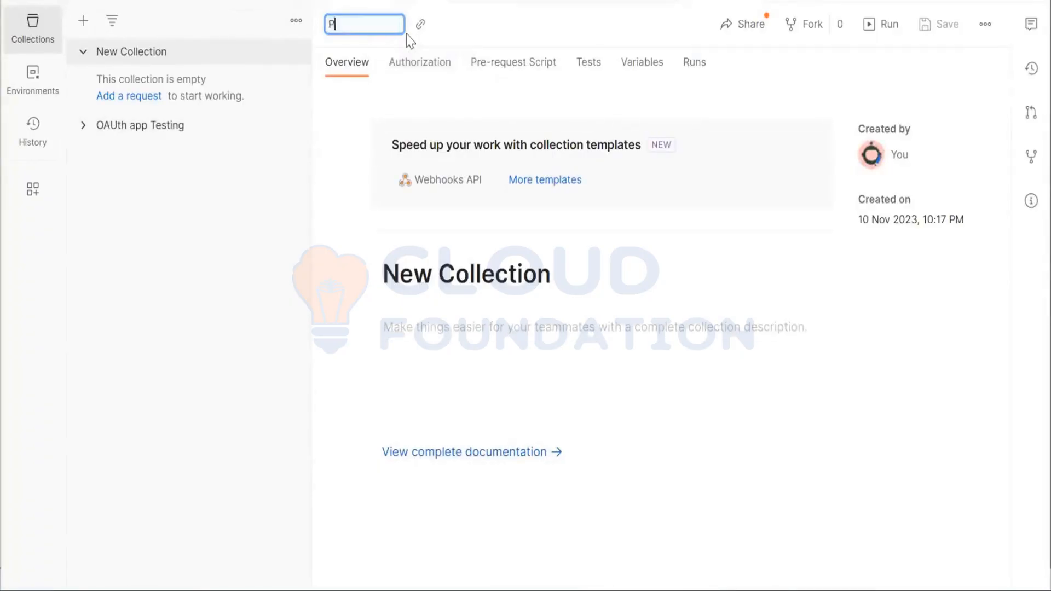
{"action": "key", "text": "BackSpace"}
{"action": "key", "text": "BackSpace"}
{"action": "type", "text": "o"}
{"action": "key", "text": "BackSpace"}
{"action": "type", "text": "ing Testing"}
{"action": "key", "text": "Return"}
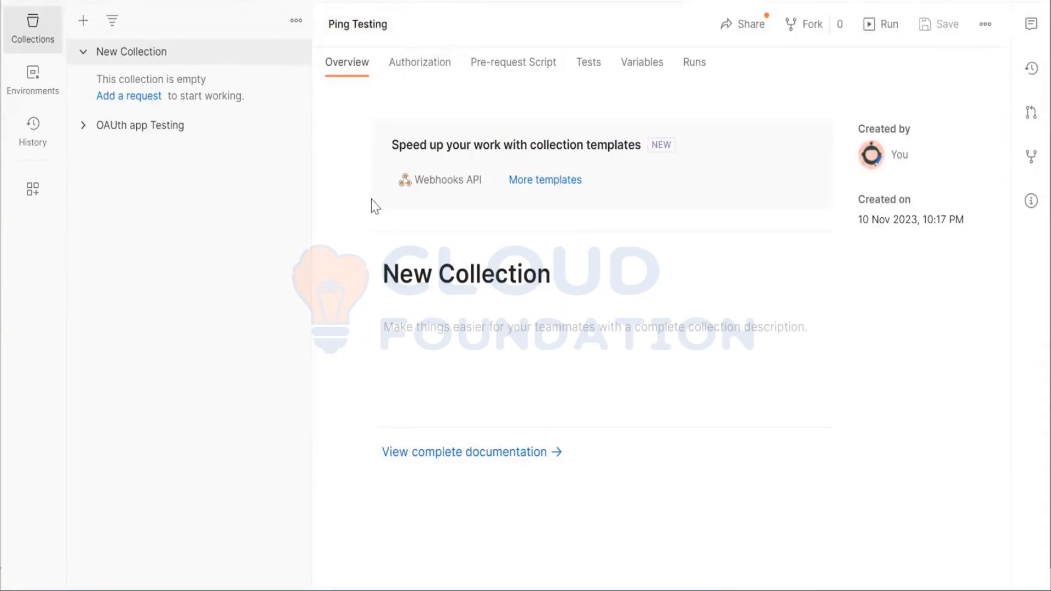
Set the Ping Testing collection's authorization type to OAuth 2.0 and enable editing of its token configuration
{"action": "left_click", "coordinate": [440, 71]}
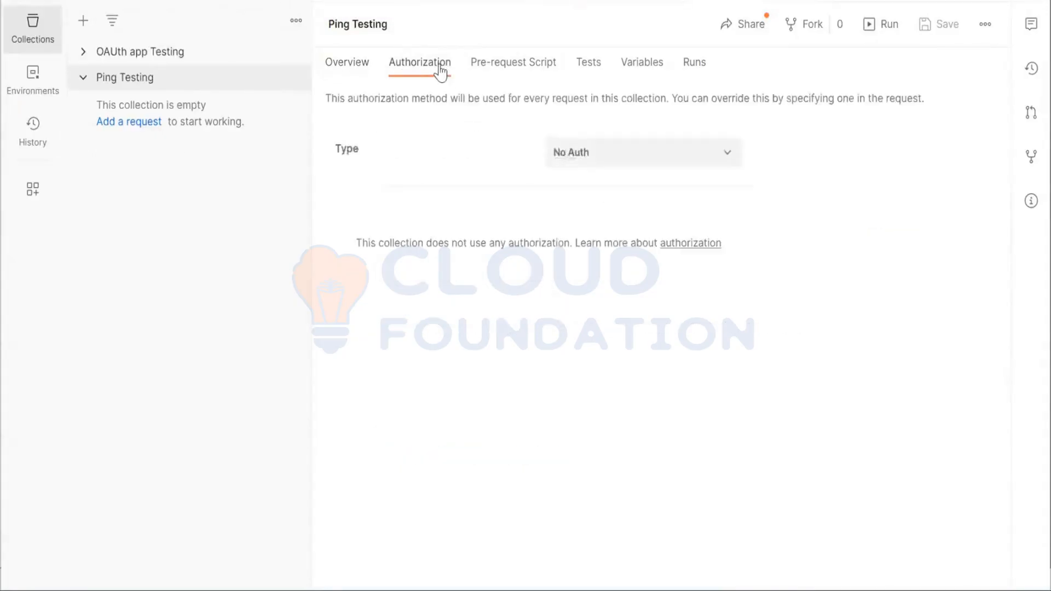
{"action": "left_click", "coordinate": [600, 161]}
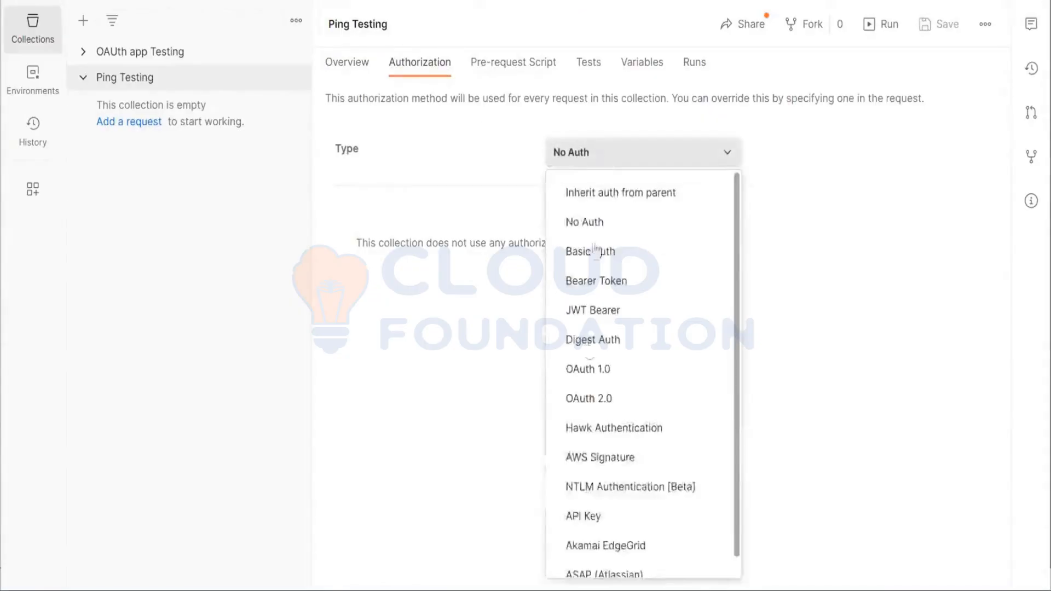
{"action": "left_click", "coordinate": [586, 401]}
{"action": "scroll", "coordinate": [586, 402], "scroll_direction": "down", "scroll_amount": 2}
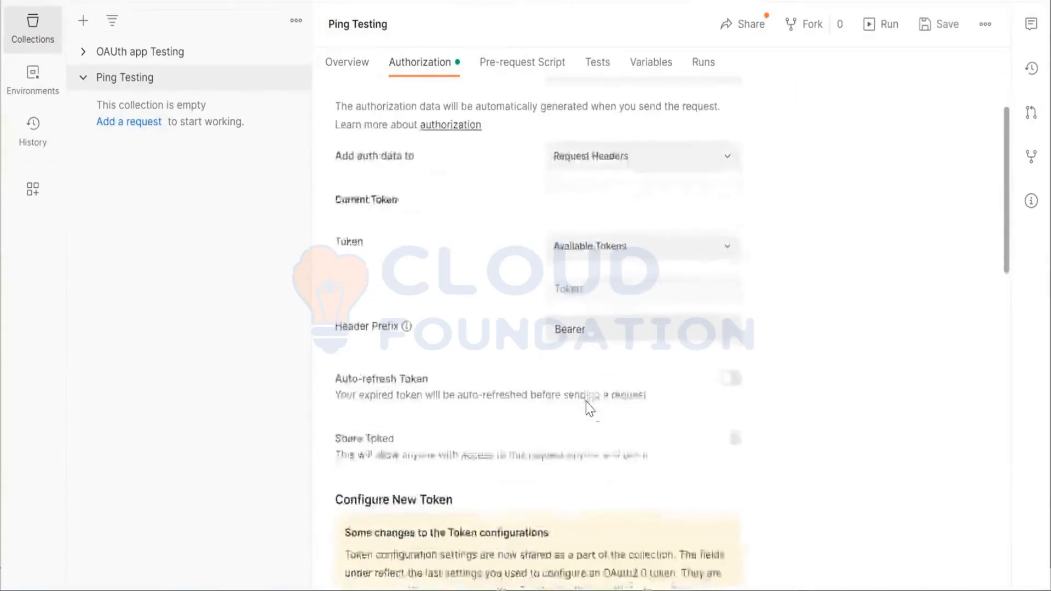
{"action": "scroll", "coordinate": [586, 402], "scroll_direction": "down", "scroll_amount": 9}
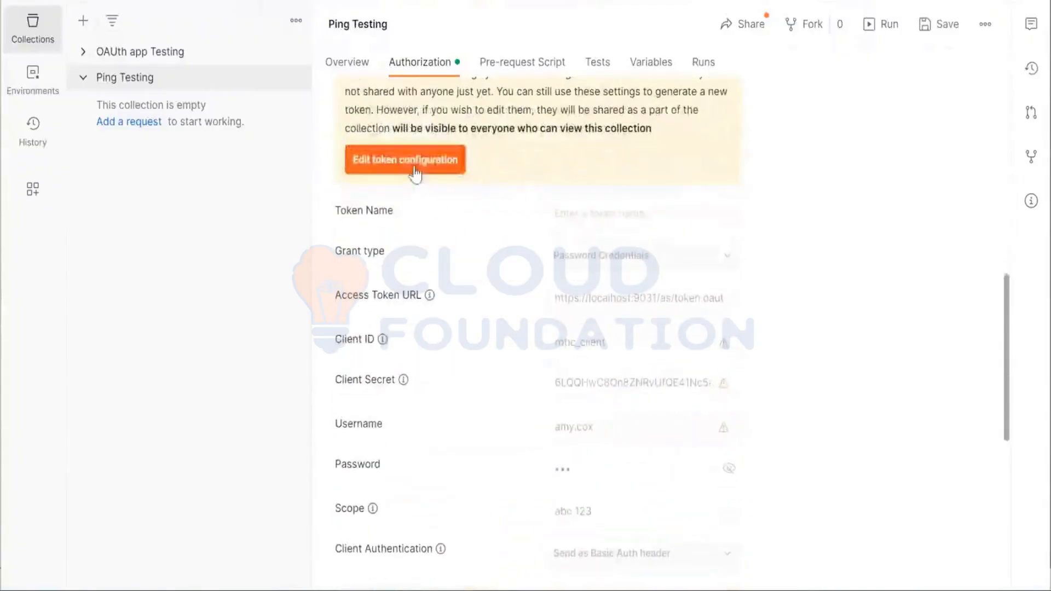
{"action": "left_click", "coordinate": [415, 173]}
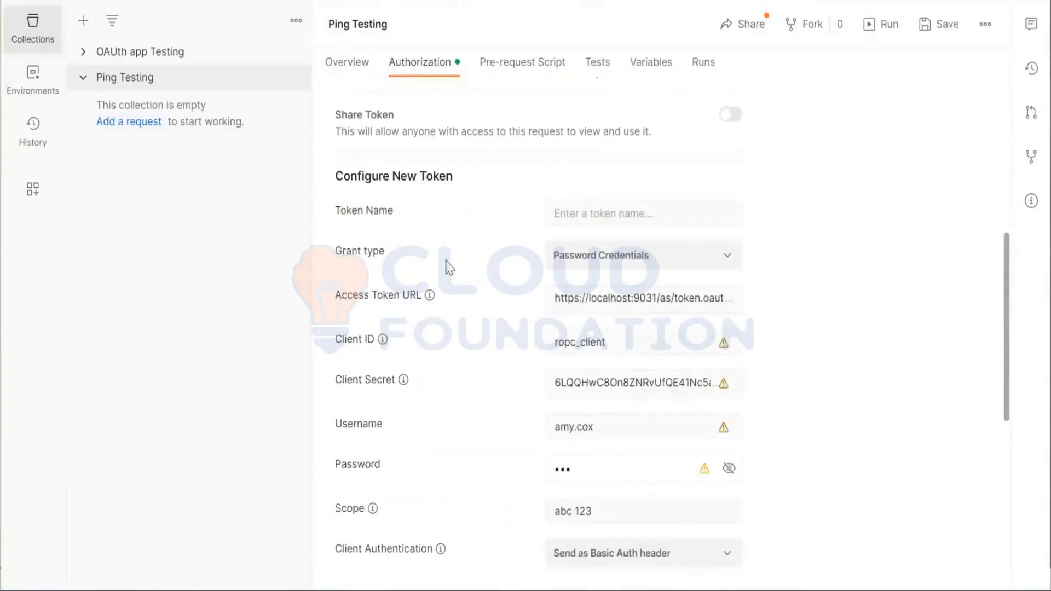
Clear the prefilled access token URL, client ID and client secret from the Ping Testing token configuration
{"action": "scroll", "coordinate": [449, 268], "scroll_direction": "down", "scroll_amount": 1}
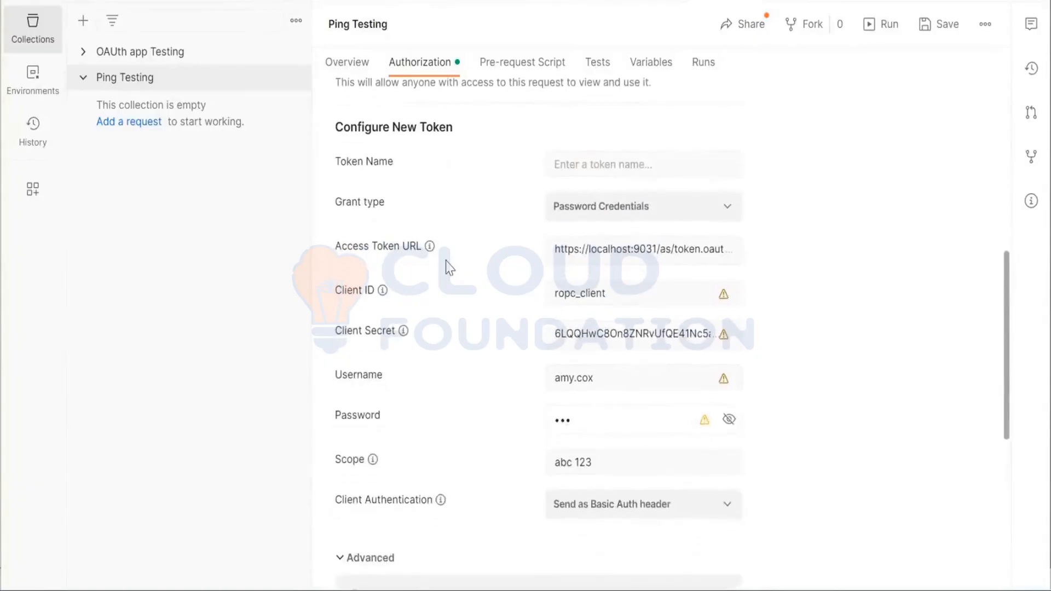
{"action": "triple_click", "coordinate": [576, 247]}
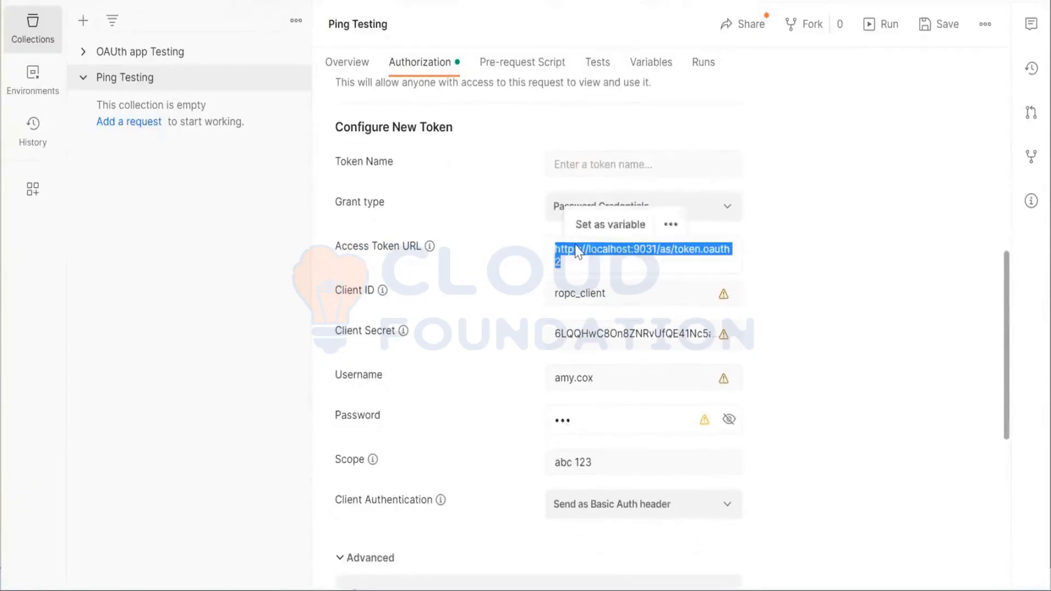
{"action": "key", "text": "BackSpace"}
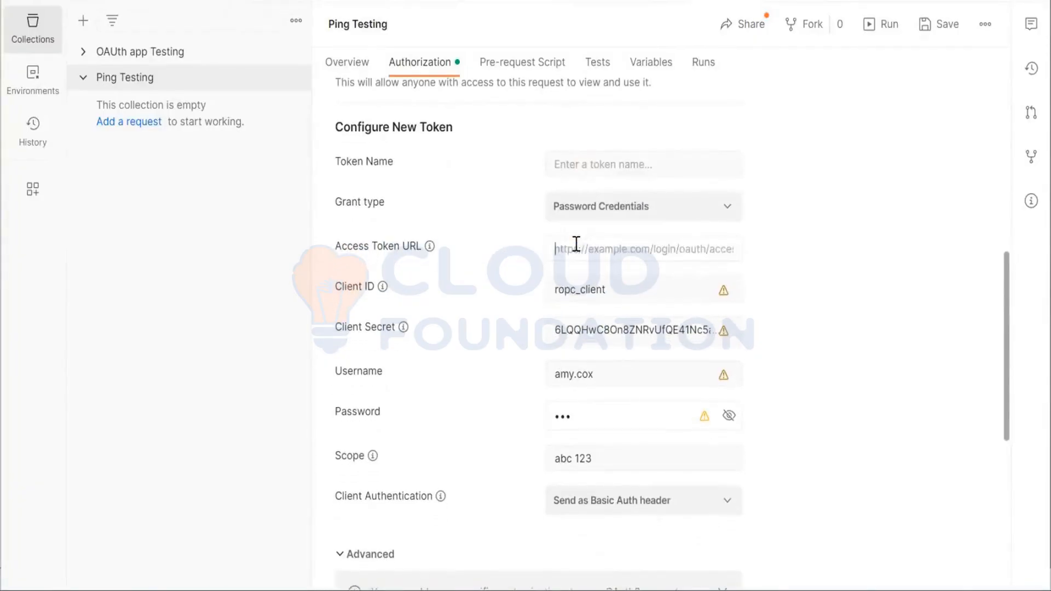
{"action": "triple_click", "coordinate": [582, 289]}
{"action": "key", "text": "BackSpace"}
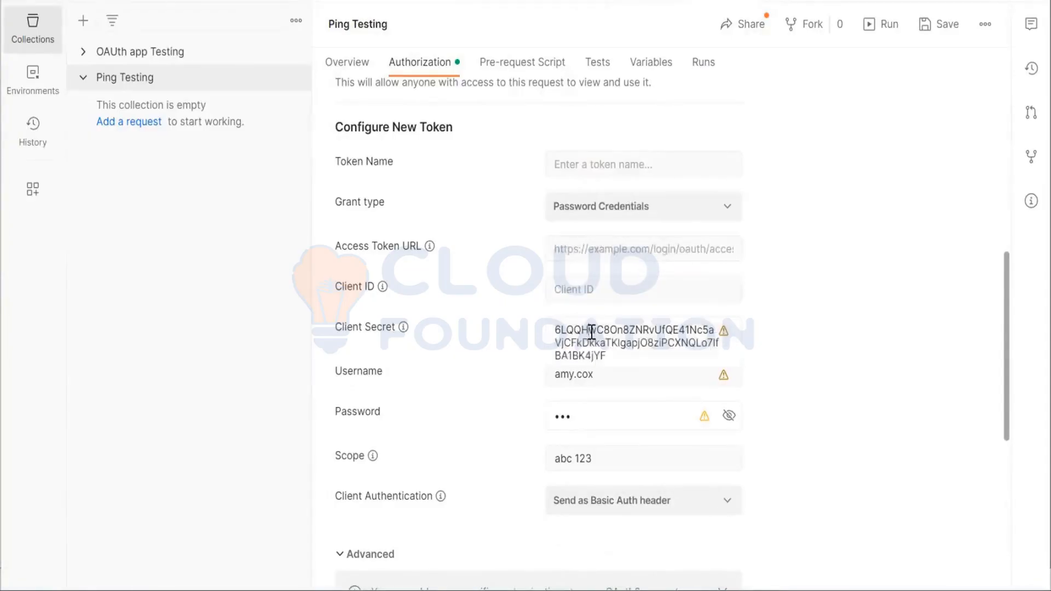
{"action": "triple_click", "coordinate": [590, 330]}
{"action": "key", "text": "BackSpace"}
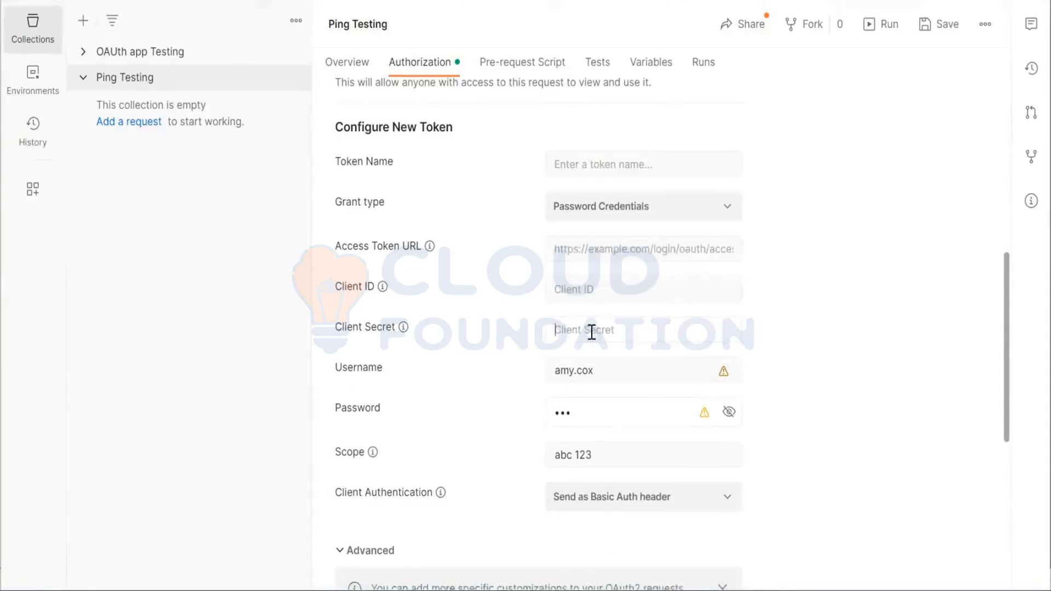
Clear the prefilled username, password and scope from the Ping Testing token configuration
{"action": "triple_click", "coordinate": [600, 374]}
{"action": "key", "text": "BackSpace"}
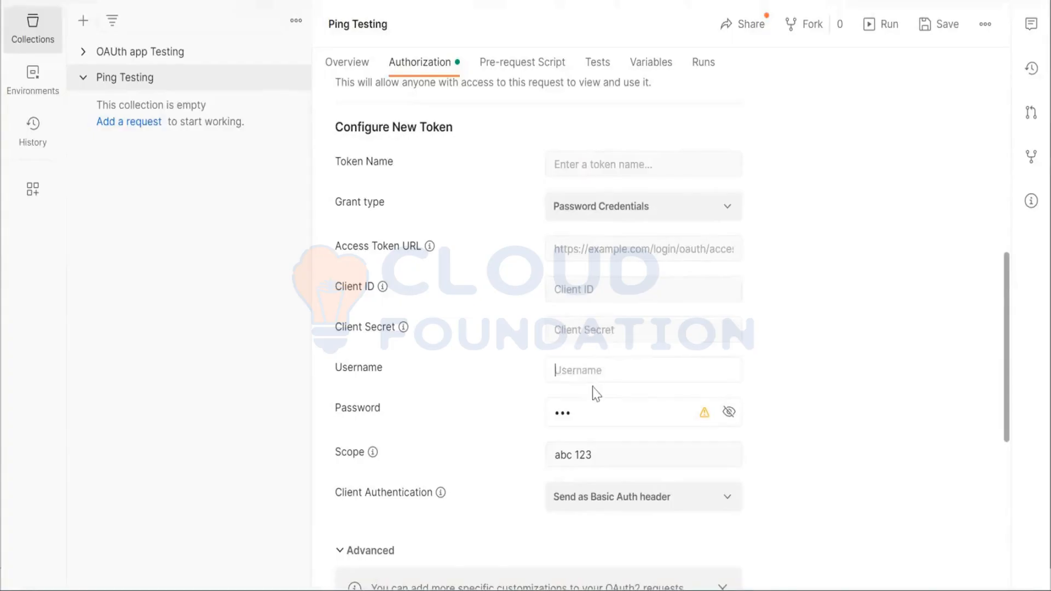
{"action": "triple_click", "coordinate": [587, 416]}
{"action": "key", "text": "BackSpace"}
{"action": "triple_click", "coordinate": [604, 454]}
{"action": "key", "text": "BackSpace"}
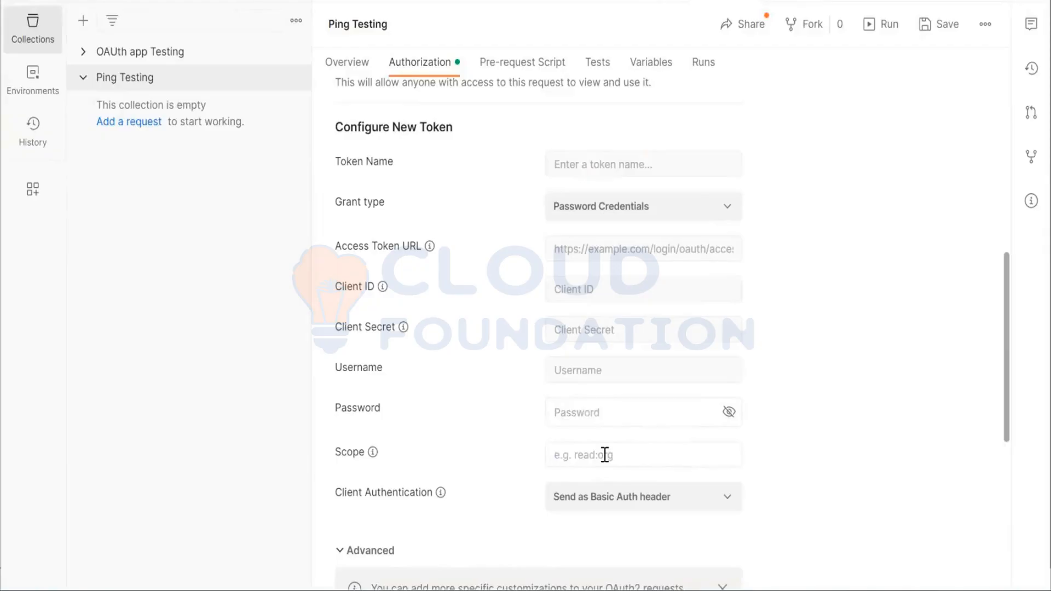
Name the new token Auth Code and set its grant type to Authorization Code
{"action": "left_click", "coordinate": [582, 166]}
{"action": "type", "text": "Auth Code"}
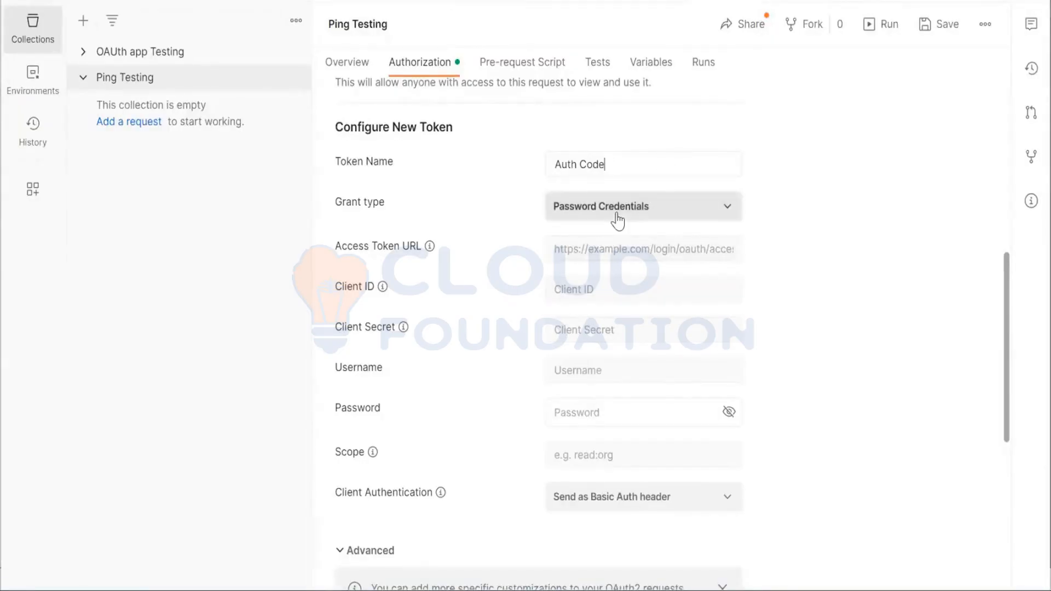
{"action": "left_click", "coordinate": [647, 206]}
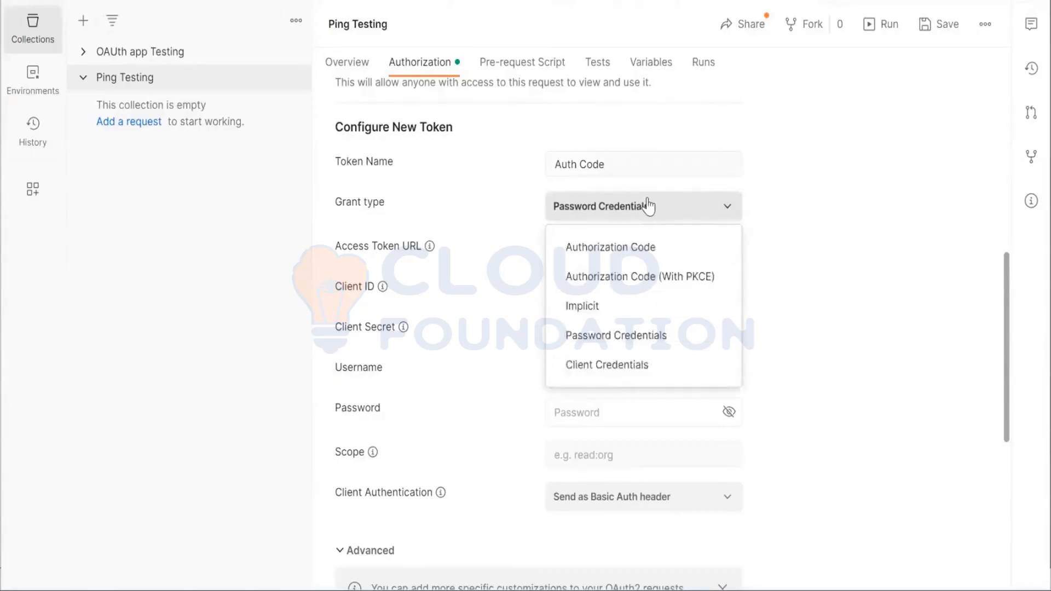
{"action": "left_click", "coordinate": [622, 247]}
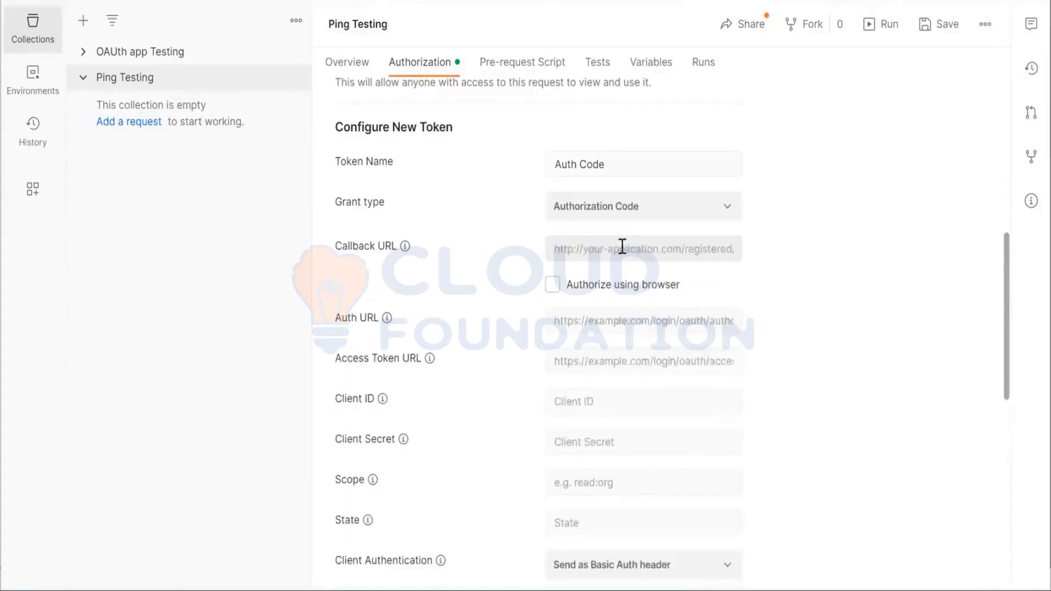
{"action": "left_click", "coordinate": [622, 247]}
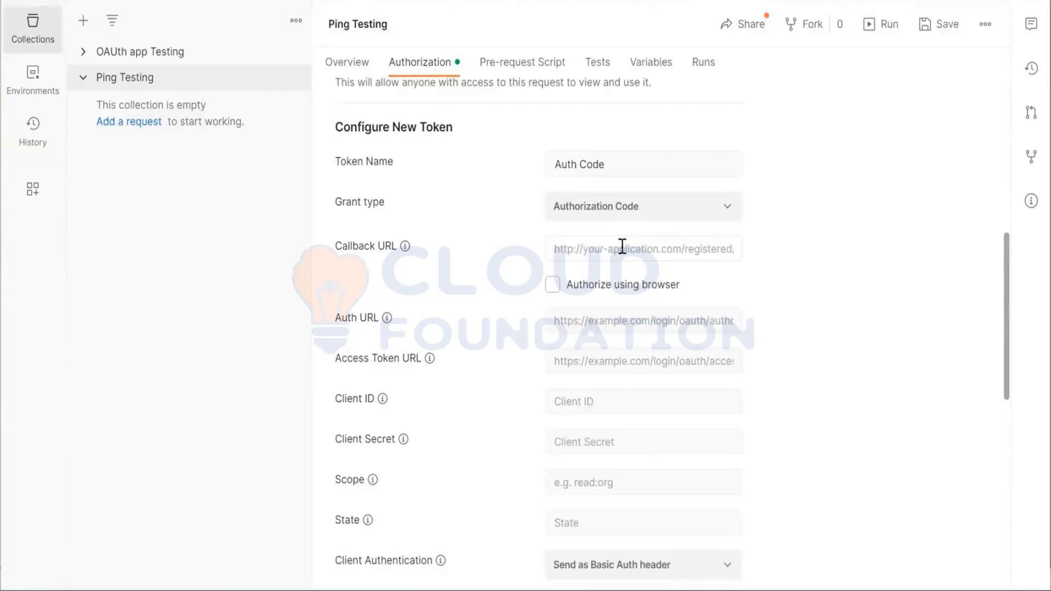
{"action": "type", "text": "http"}
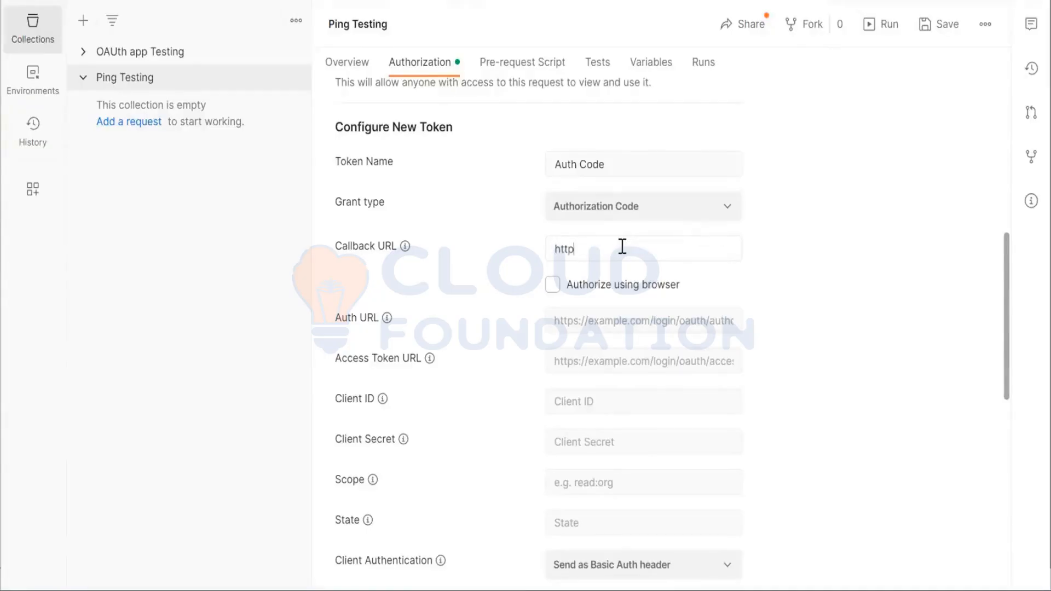
{"action": "type", "text": "s://www.google.com"}
Switch to the class notes and copy the PingFederate openid-configuration URL noted as the ping fed endpoints
{"action": "scroll", "coordinate": [573, 288], "scroll_direction": "down", "scroll_amount": 2}
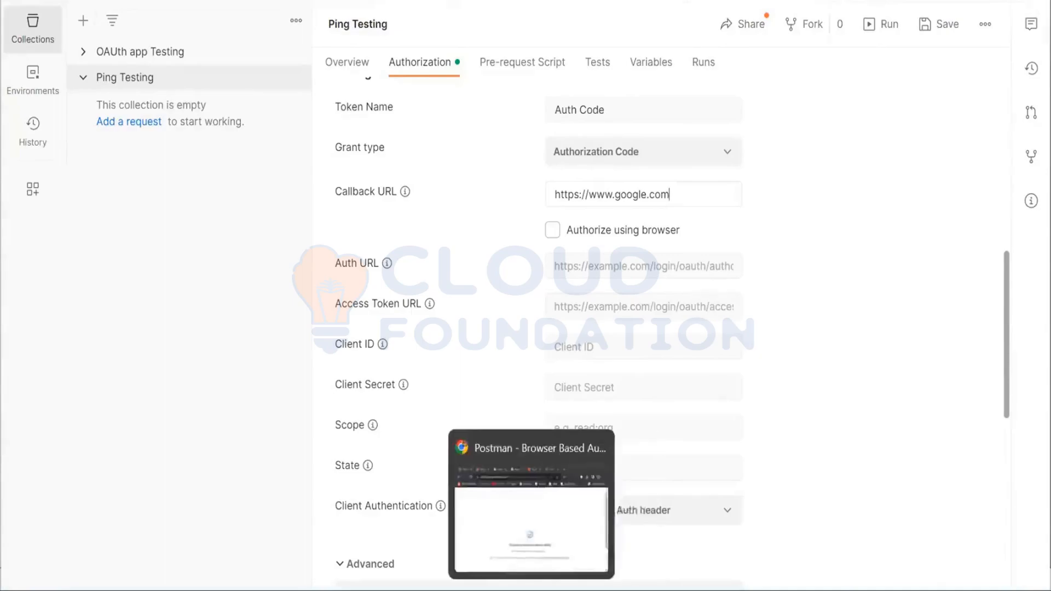
{"action": "mouse_move", "coordinate": [568, 590]}
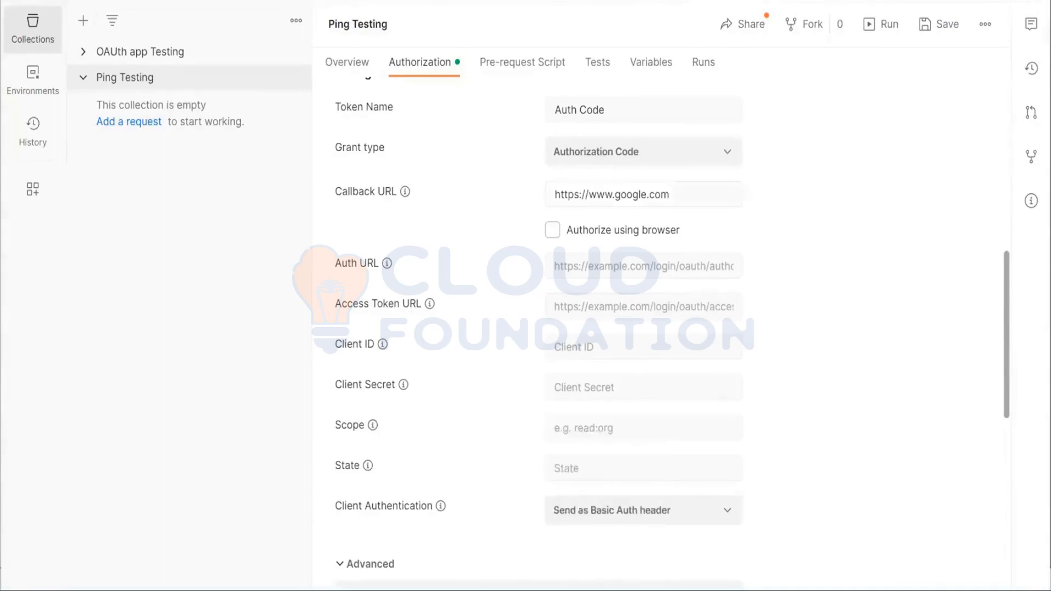
{"action": "left_click", "coordinate": [568, 590]}
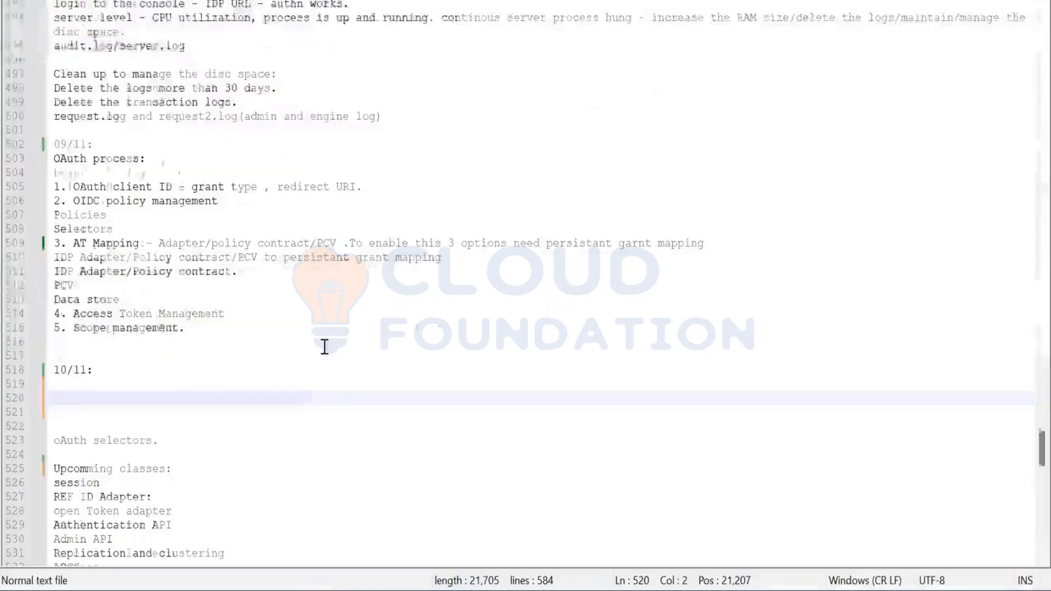
{"action": "scroll", "coordinate": [324, 346], "scroll_direction": "up", "scroll_amount": 3}
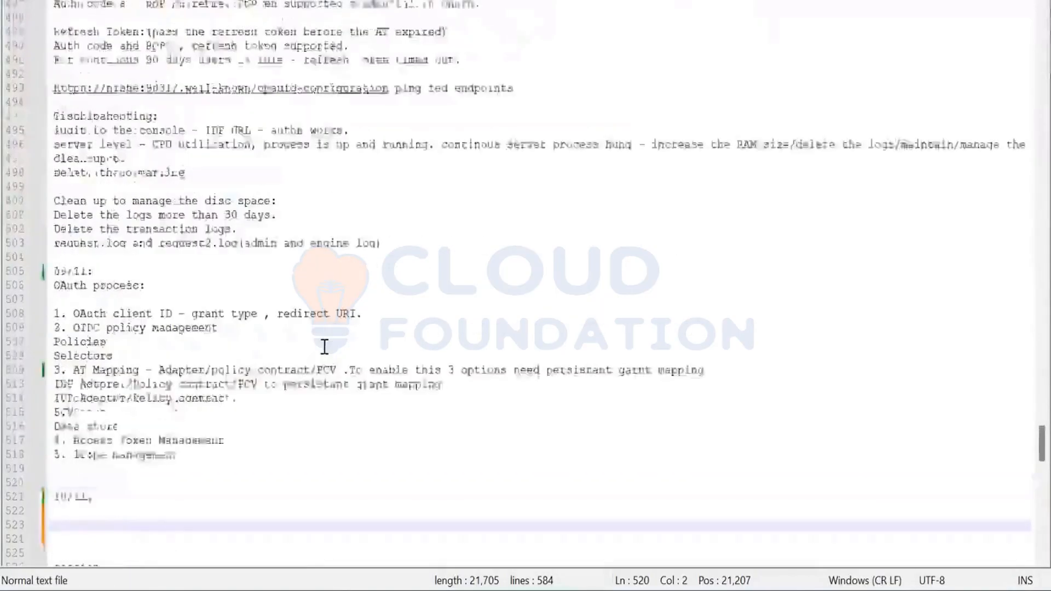
{"action": "scroll", "coordinate": [325, 347], "scroll_direction": "up", "scroll_amount": 7}
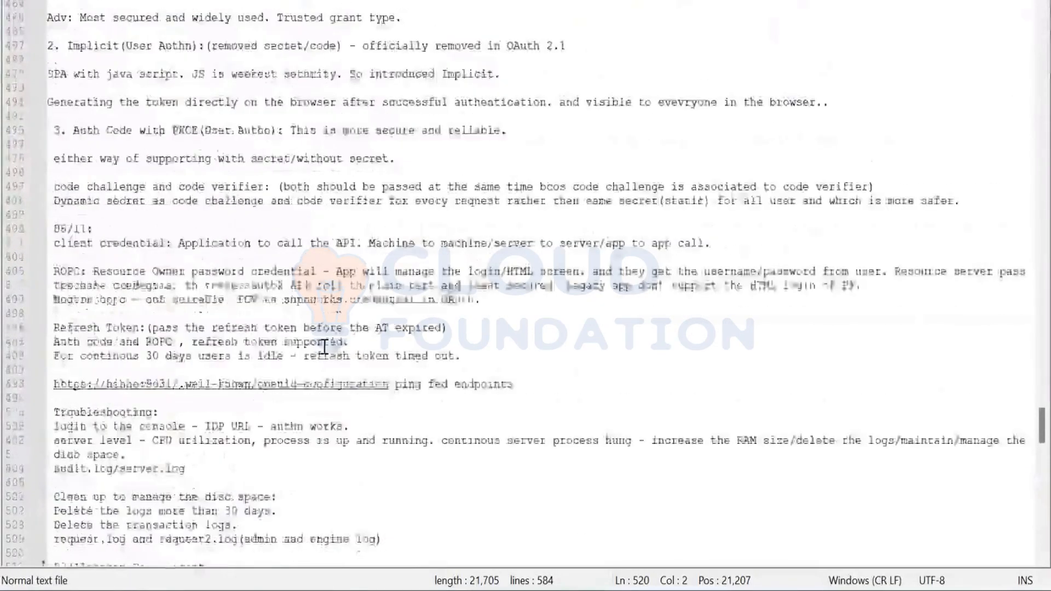
{"action": "left_click", "coordinate": [312, 390]}
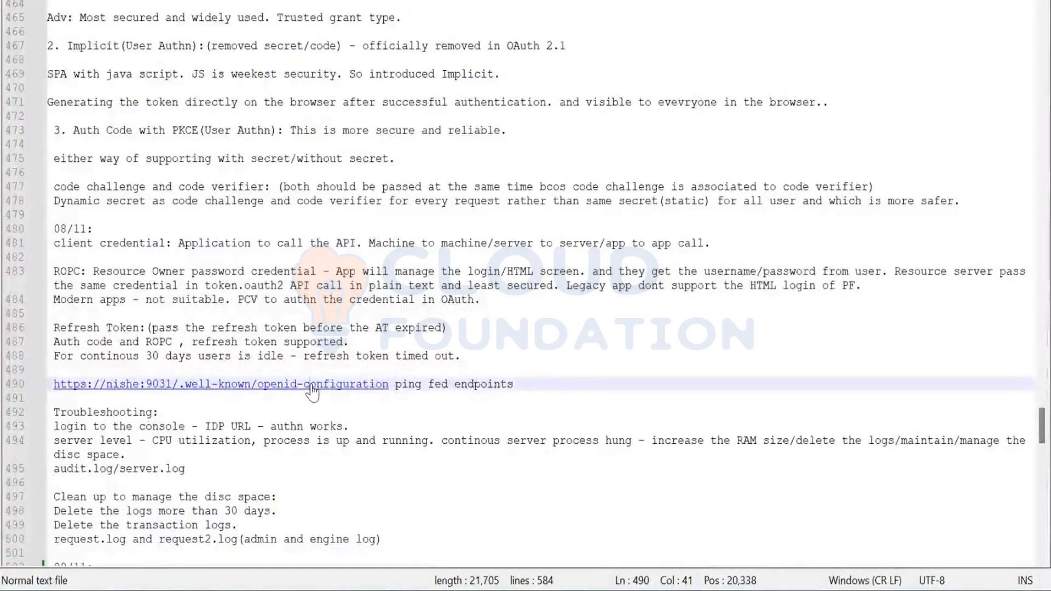
{"action": "left_click", "coordinate": [394, 385]}
{"action": "left_click", "coordinate": [38, 388], "text": "shift"}
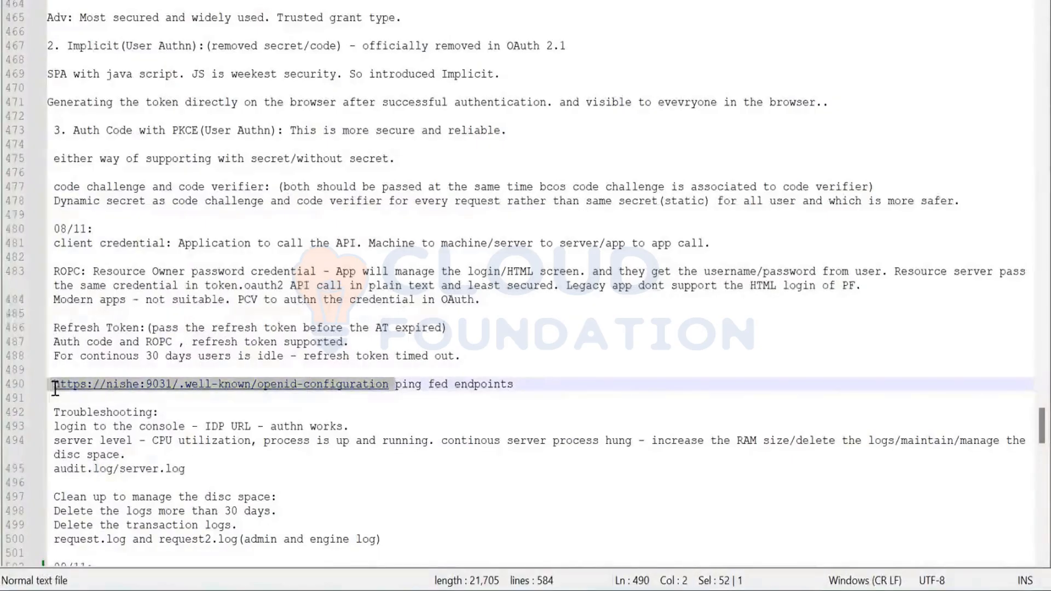
{"action": "left_click", "coordinate": [53, 387], "text": "shift"}
{"action": "key", "text": "ctrl+c"}
{"action": "key", "text": "alt+Tab"}
{"action": "left_click", "coordinate": [804, 79]}
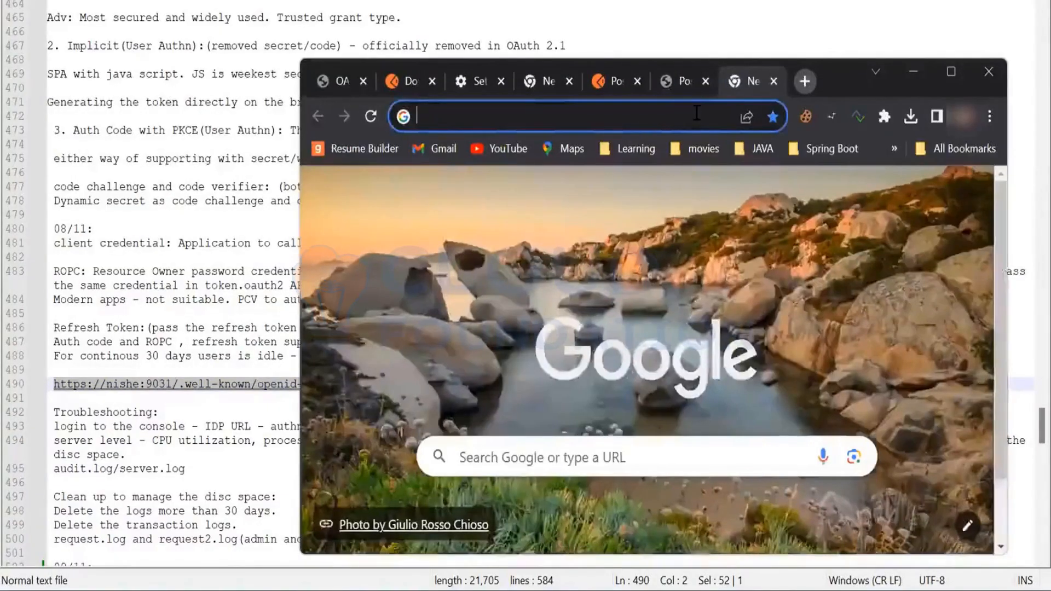
{"action": "left_click", "coordinate": [696, 113]}
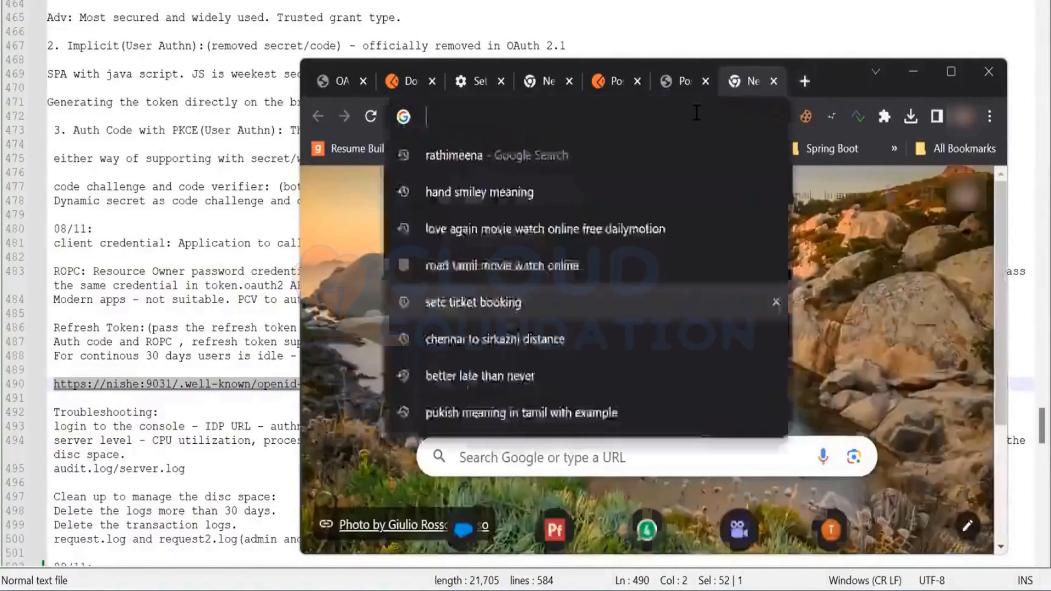
{"action": "key", "text": "ctrl+v"}
{"action": "key", "text": "Return"}
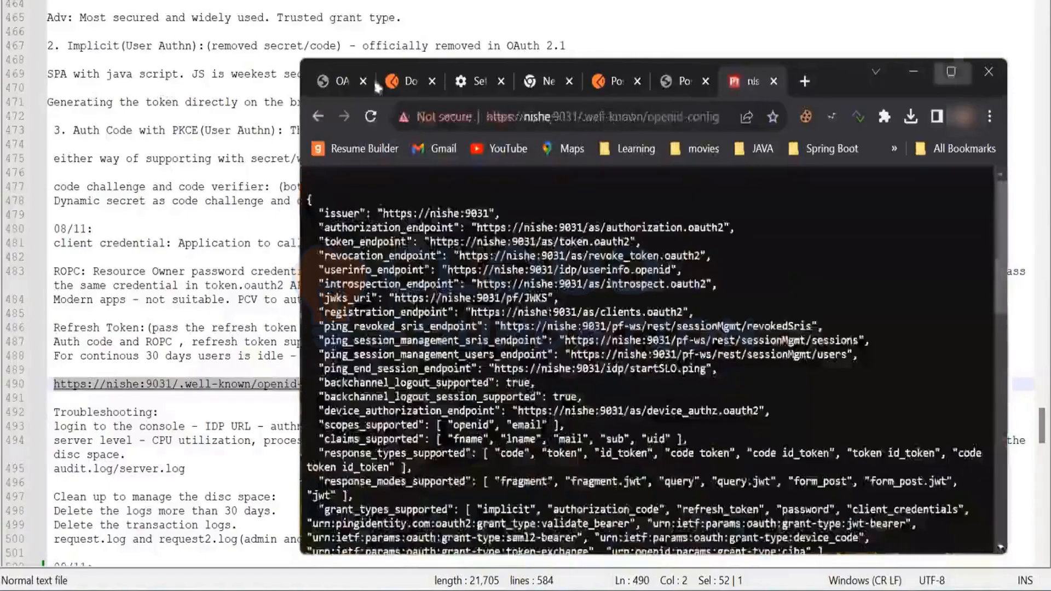
{"action": "left_click", "coordinate": [951, 72]}
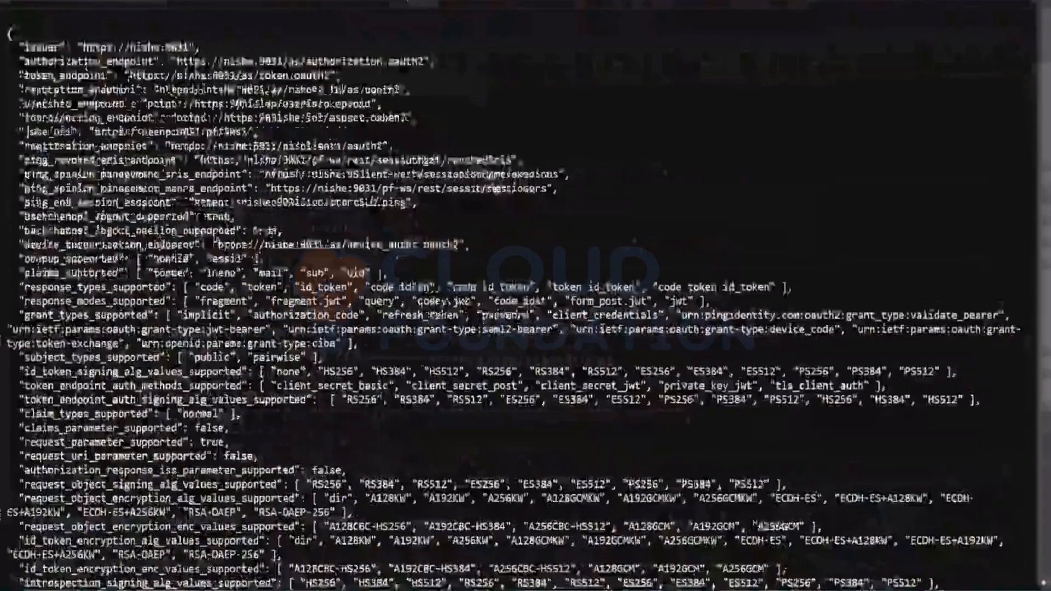
{"action": "left_click_drag", "start_coordinate": [427, 61], "coordinate": [177, 62]}
{"action": "key", "text": "ctrl+c"}
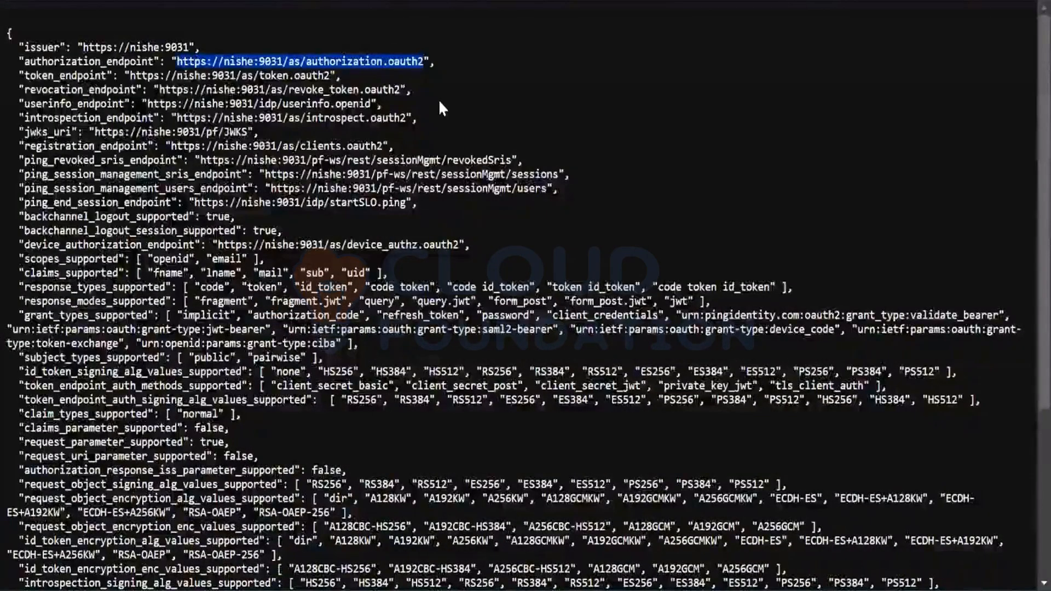
{"action": "key", "text": "alt+Tab"}
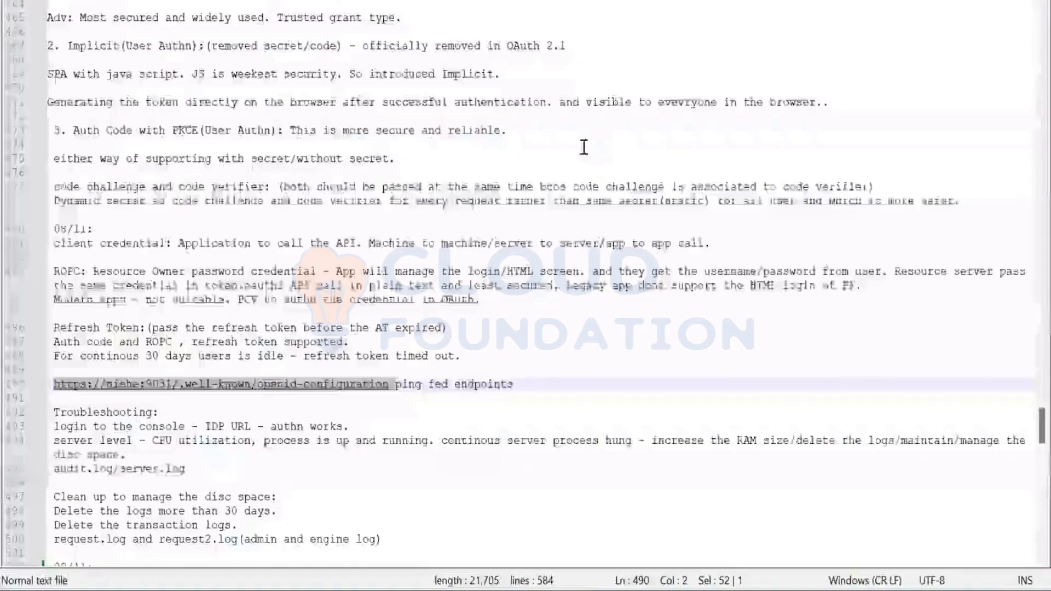
{"action": "key", "text": "alt+Tab"}
{"action": "key", "text": "Tab"}
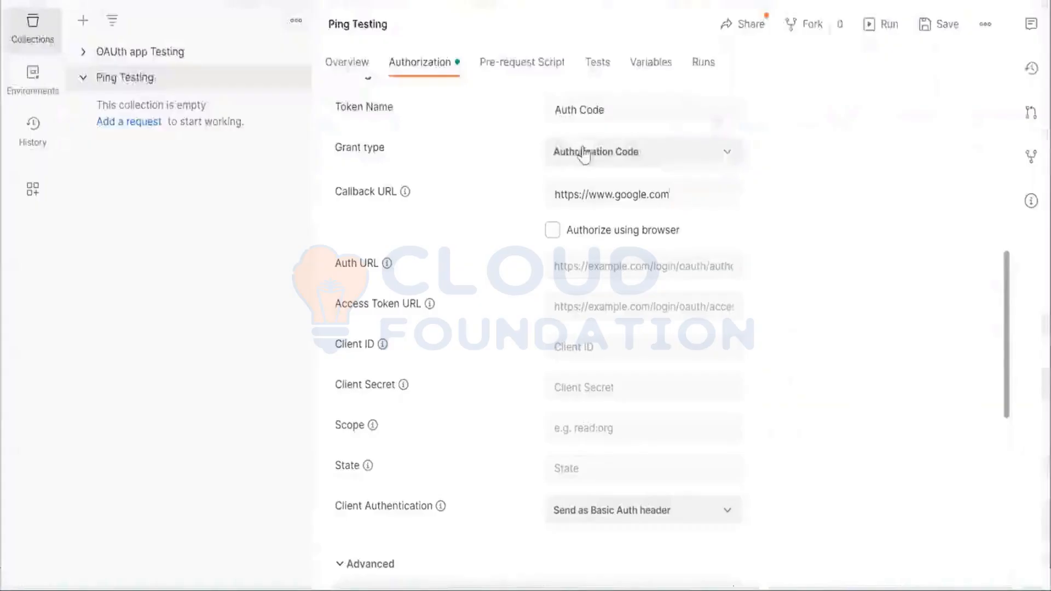
{"action": "scroll", "coordinate": [748, 147], "scroll_direction": "up", "scroll_amount": 3}
{"action": "scroll", "coordinate": [749, 147], "scroll_direction": "up", "scroll_amount": 3}
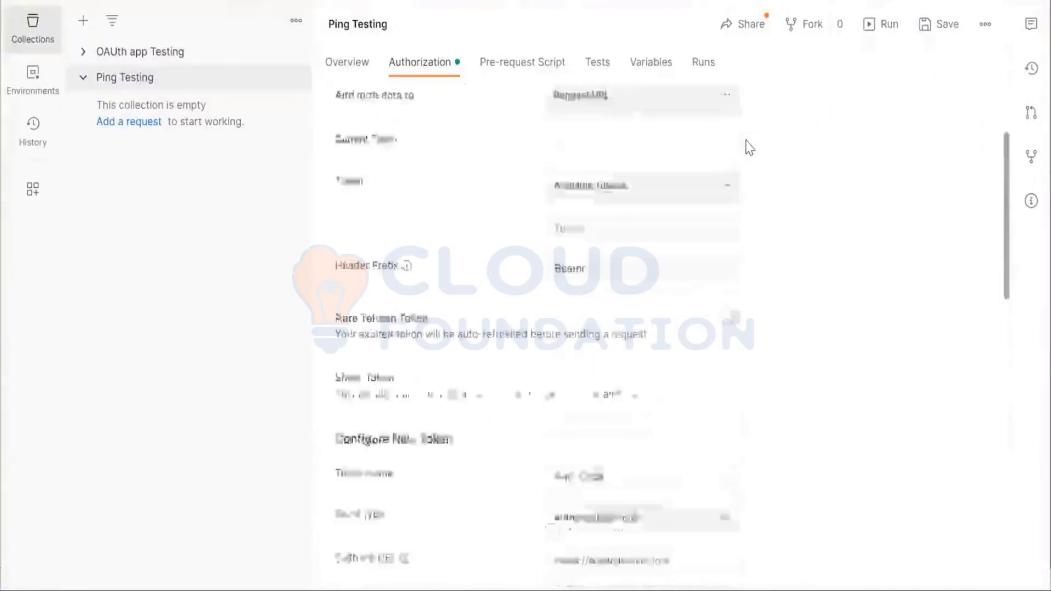
{"action": "scroll", "coordinate": [749, 147], "scroll_direction": "up", "scroll_amount": 3}
{"action": "scroll", "coordinate": [749, 147], "scroll_direction": "down", "scroll_amount": 15}
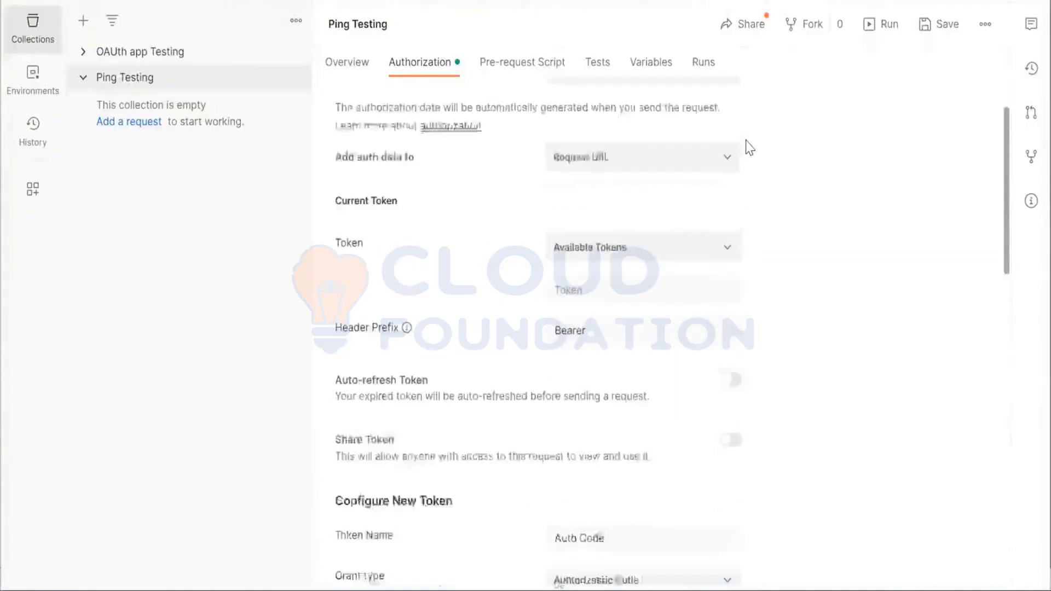
{"action": "scroll", "coordinate": [749, 147], "scroll_direction": "up", "scroll_amount": 5}
{"action": "scroll", "coordinate": [749, 147], "scroll_direction": "up", "scroll_amount": 2}
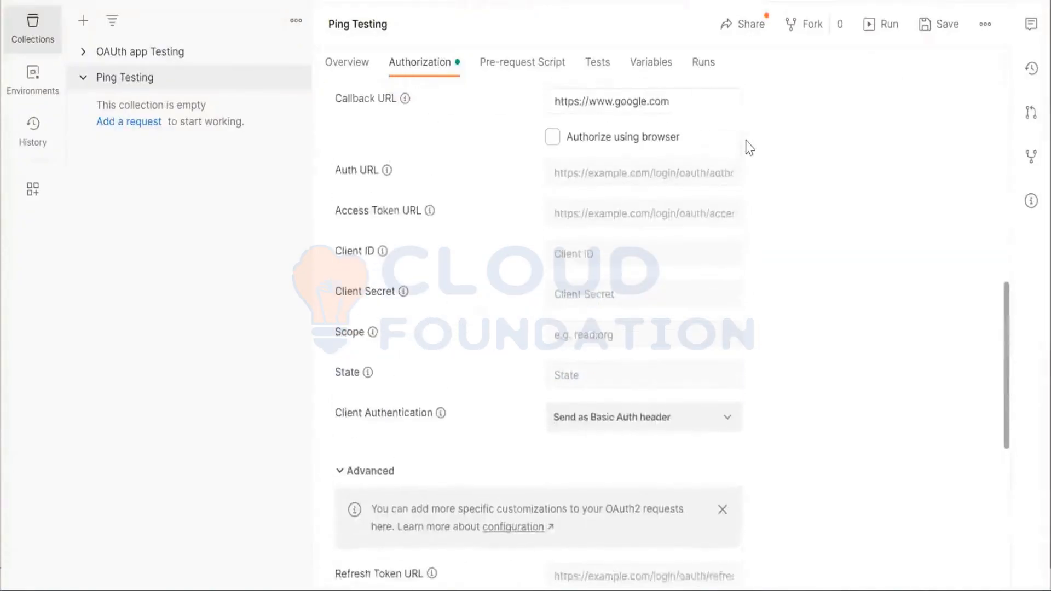
{"action": "left_click", "coordinate": [633, 178]}
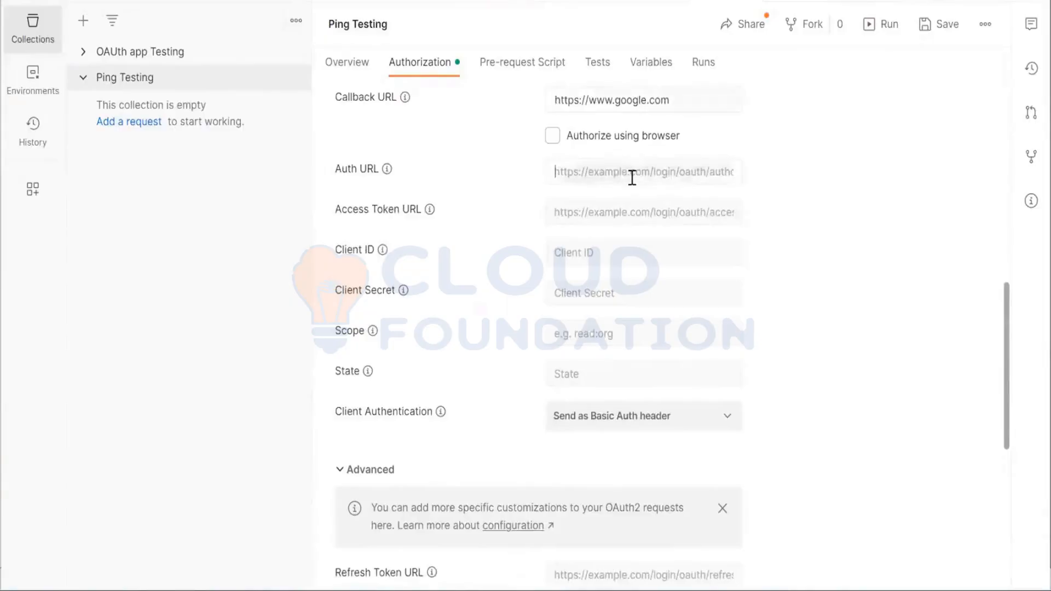
{"action": "key", "text": "ctrl+v"}
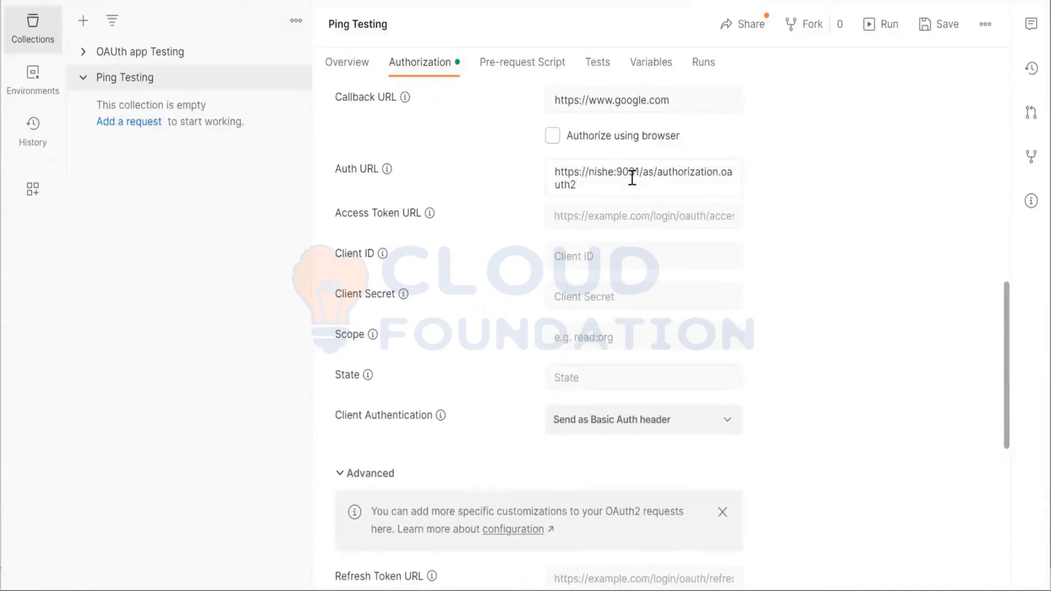
{"action": "left_click", "coordinate": [626, 211]}
{"action": "key", "text": "ctrl+v"}
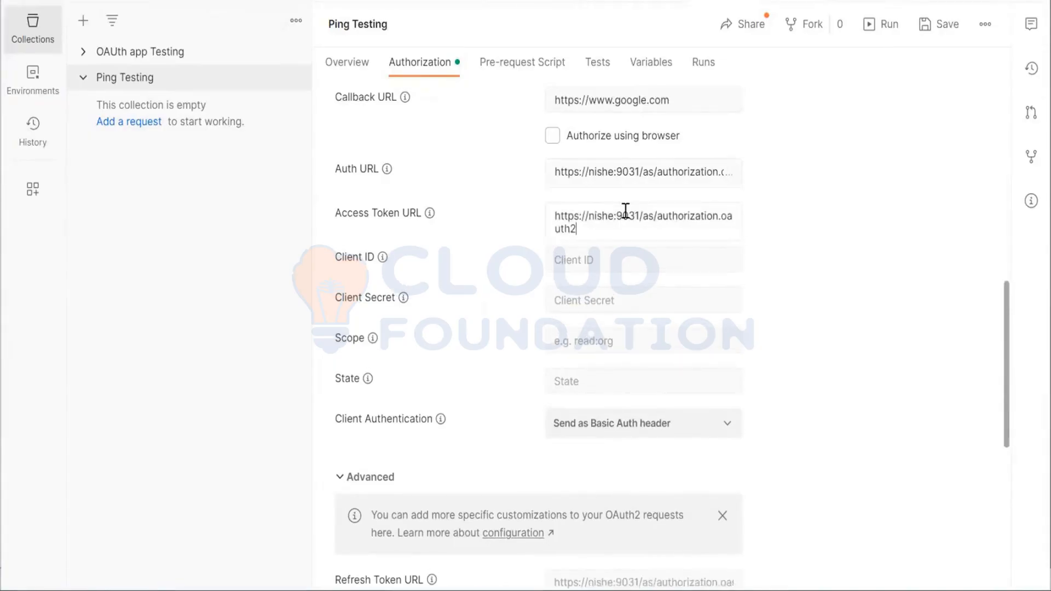
{"action": "key", "text": "Left"}
{"action": "key", "text": "Left"}
{"action": "key", "text": "Left"}
{"action": "key", "text": "Left"}
{"action": "key", "text": "Left"}
{"action": "key", "text": "BackSpace"}
{"action": "key", "text": "BackSpace"}
{"action": "key", "text": "BackSpace"}
{"action": "key", "text": "BackSpace"}
{"action": "key", "text": "BackSpace"}
{"action": "key", "text": "BackSpace"}
{"action": "key", "text": "BackSpace"}
{"action": "key", "text": "BackSpace"}
{"action": "key", "text": "BackSpace"}
{"action": "key", "text": "BackSpace"}
{"action": "key", "text": "BackSpace"}
{"action": "key", "text": "BackSpace"}
{"action": "key", "text": "BackSpace"}
{"action": "key", "text": "BackSpace"}
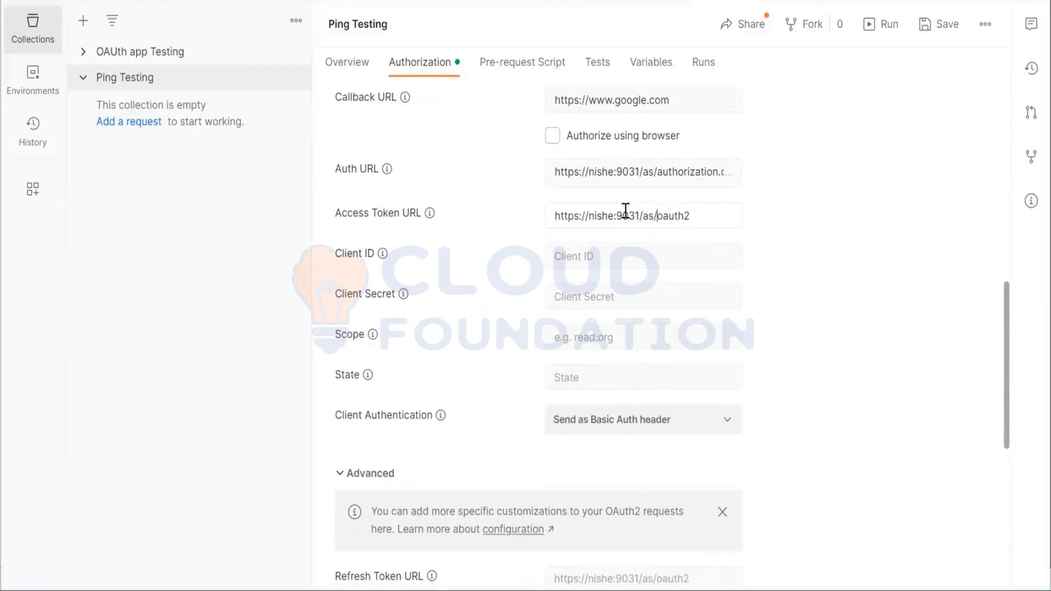
{"action": "type", "text": "toke"}
{"action": "type", "text": "n."}
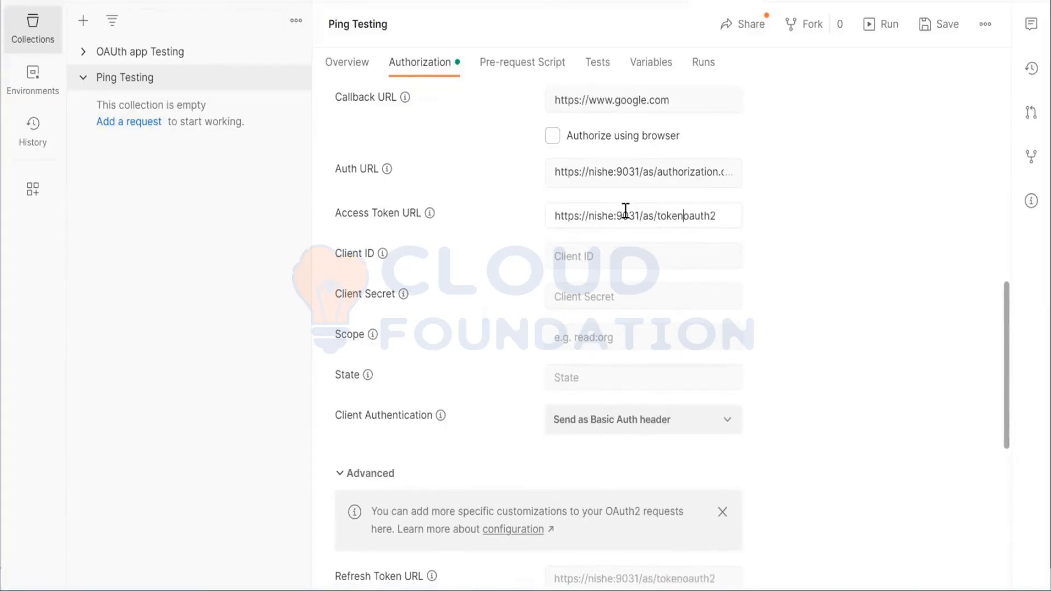
Open the PingFederate admin console in a new Chrome tab and go to its OAuth Clients list
{"action": "left_click", "coordinate": [620, 252]}
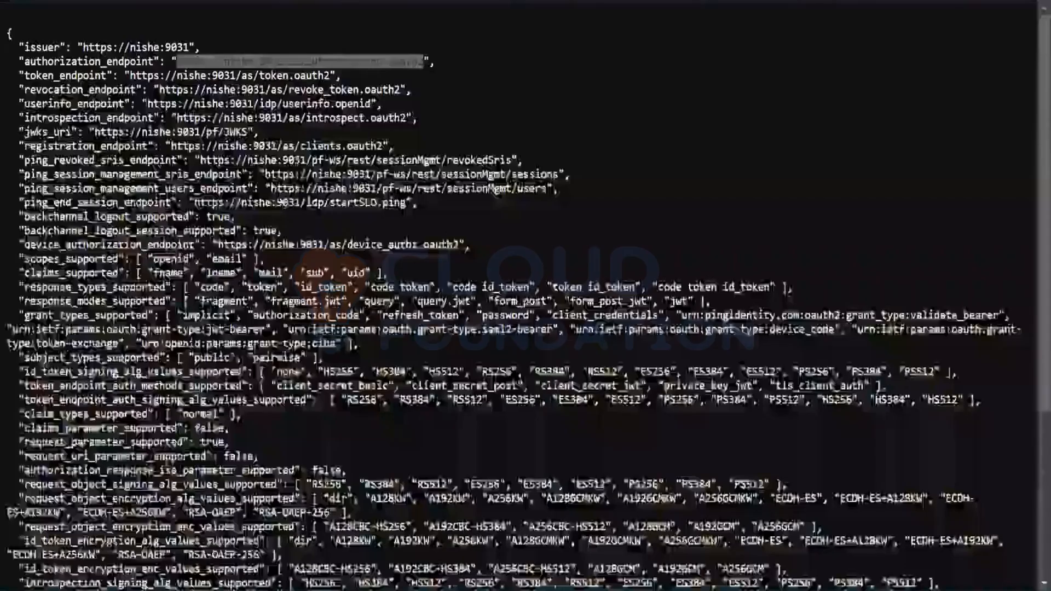
{"action": "left_click_drag", "start_coordinate": [177, 62], "coordinate": [423, 61]}
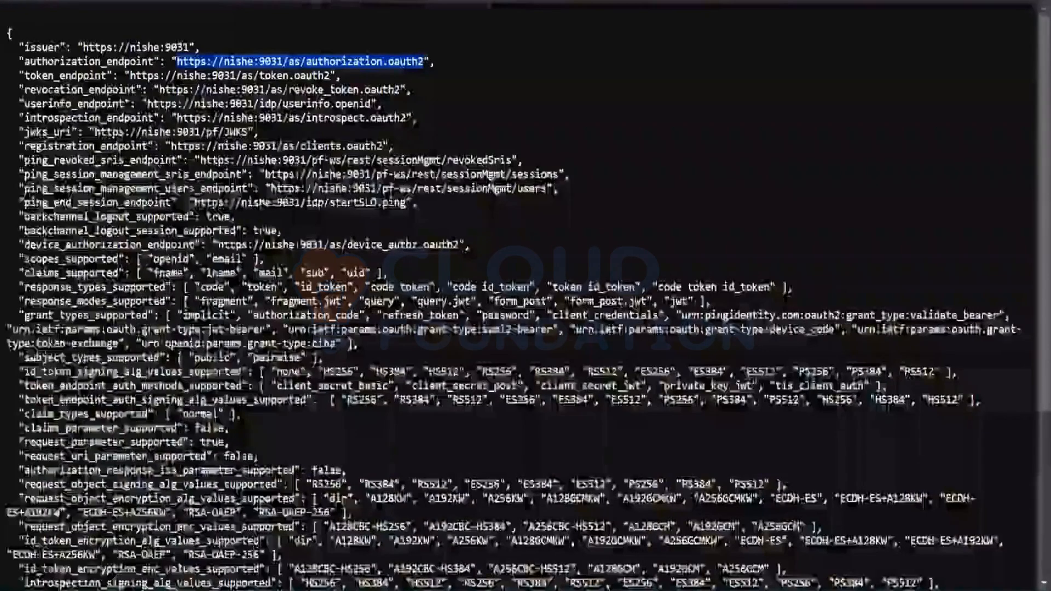
{"action": "left_click", "coordinate": [804, 81]}
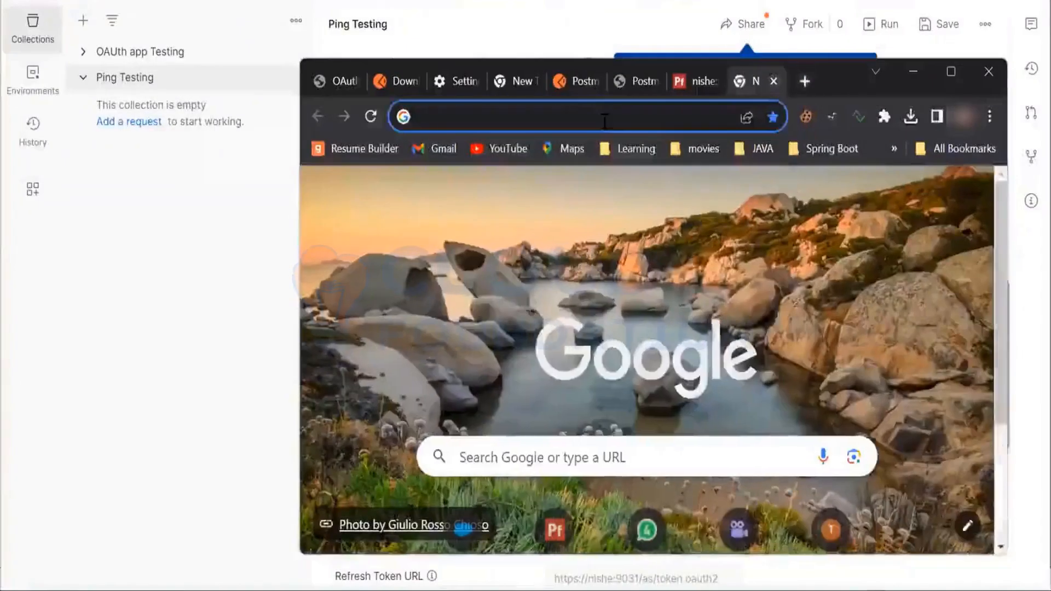
{"action": "type", "text": "nishe:9999/pingfederate/app#/"}
{"action": "key", "text": "Return"}
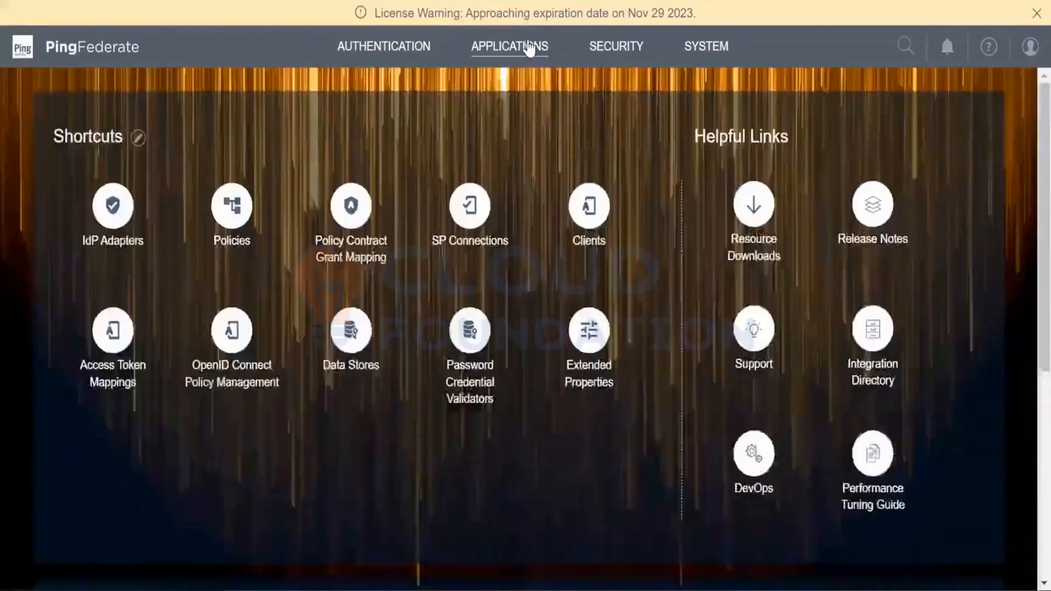
{"action": "left_click", "coordinate": [529, 48]}
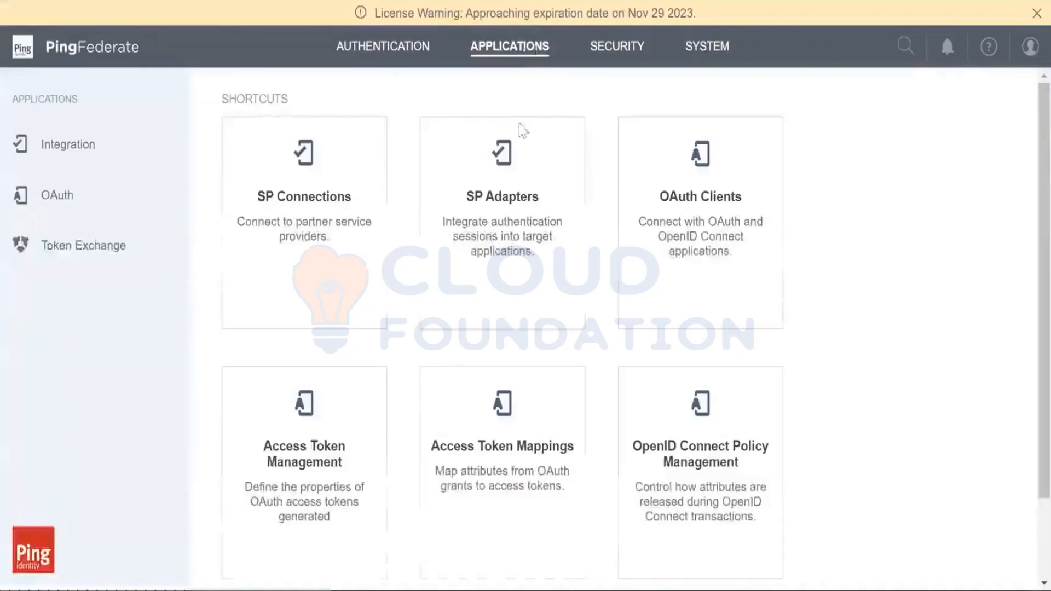
{"action": "left_click", "coordinate": [743, 183]}
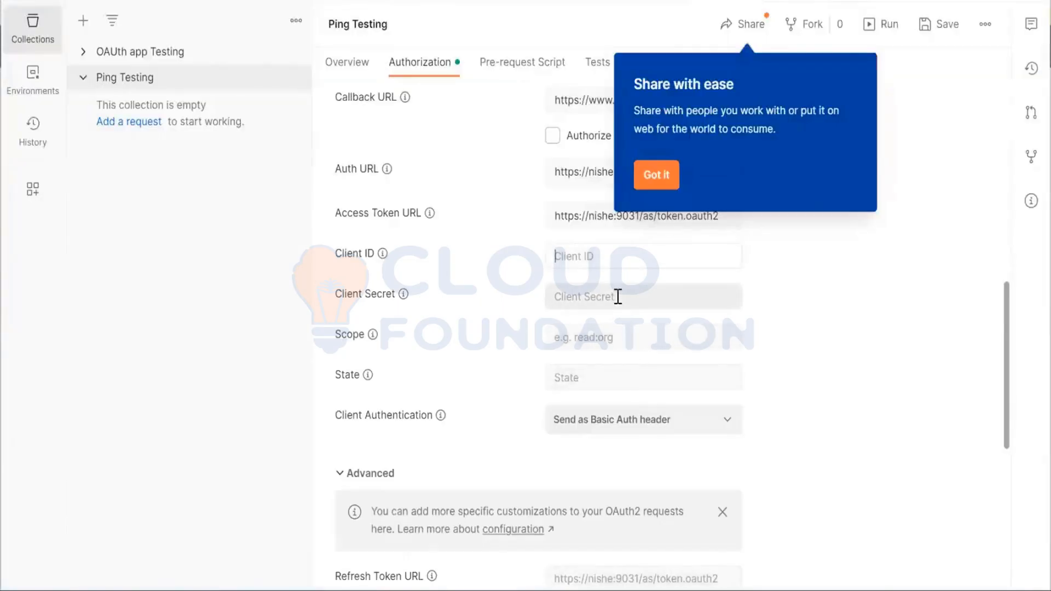
Enter the client secret in the Postman token configuration and set the scope to openid
{"action": "left_click", "coordinate": [618, 297]}
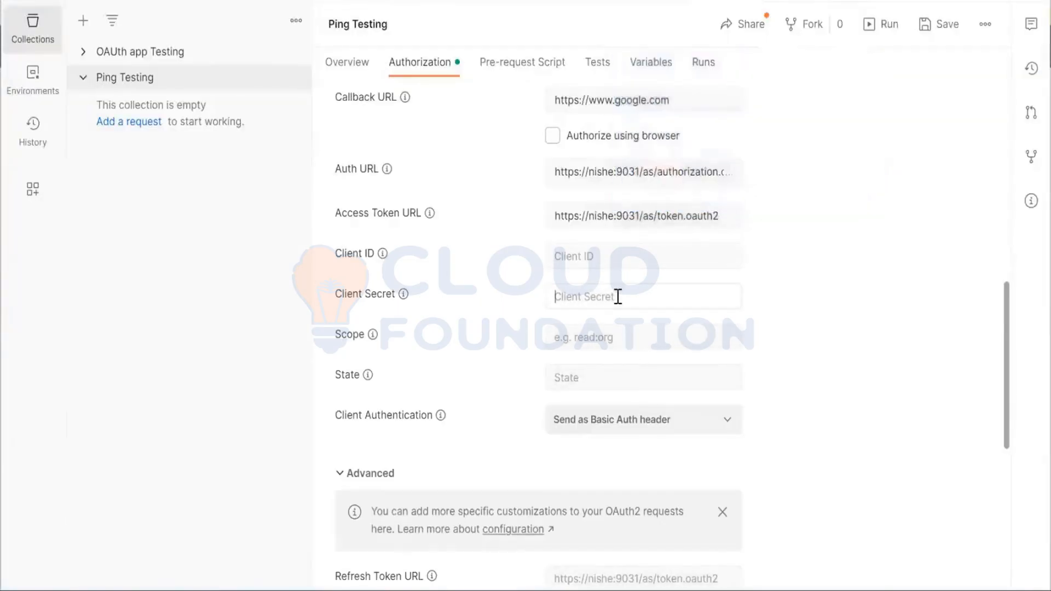
{"action": "type", "text": "Test123"}
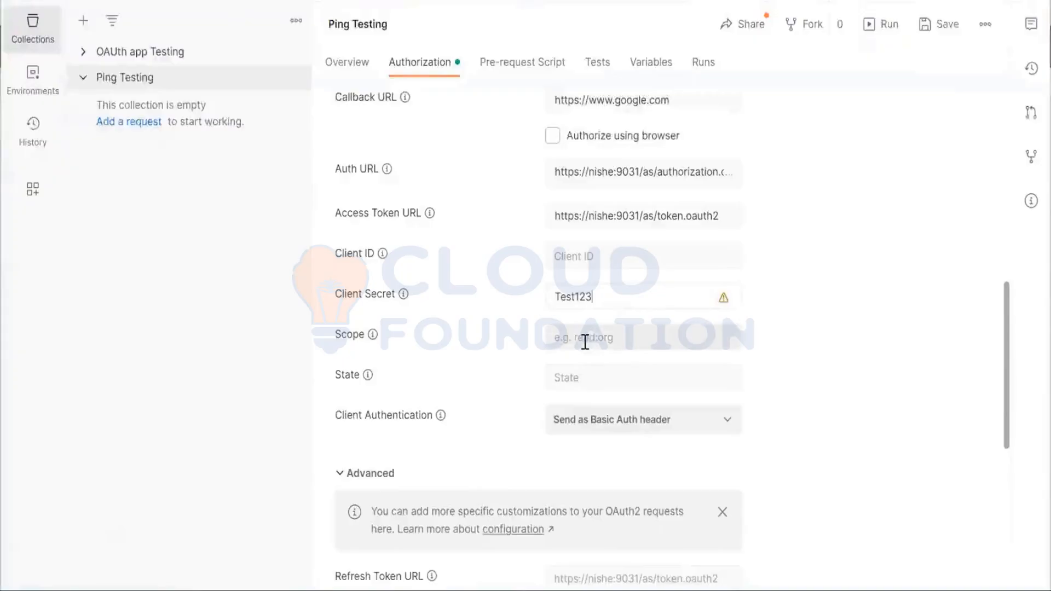
{"action": "left_click", "coordinate": [585, 340]}
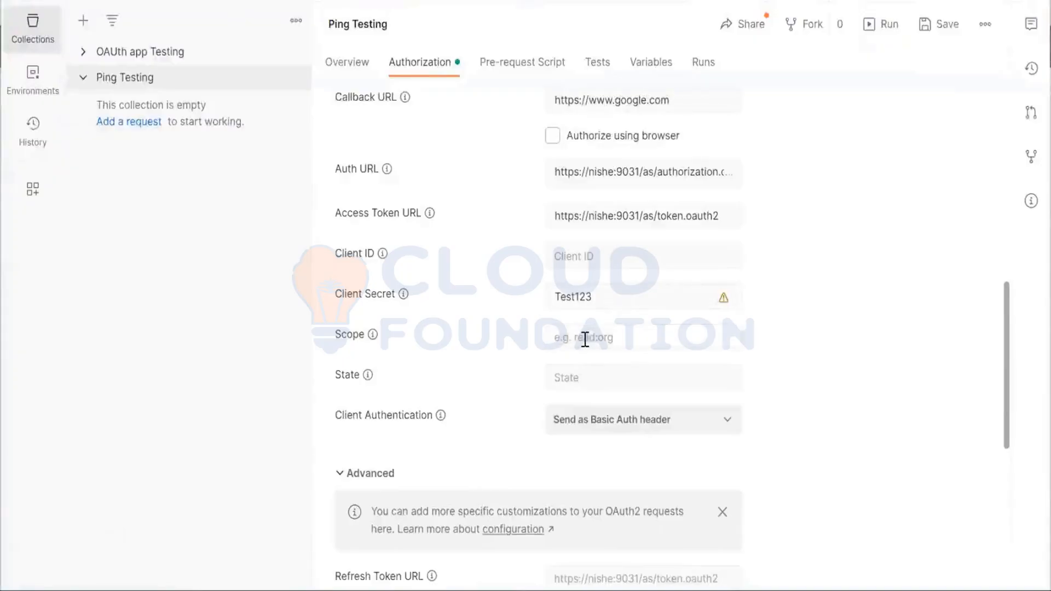
{"action": "type", "text": "openid"}
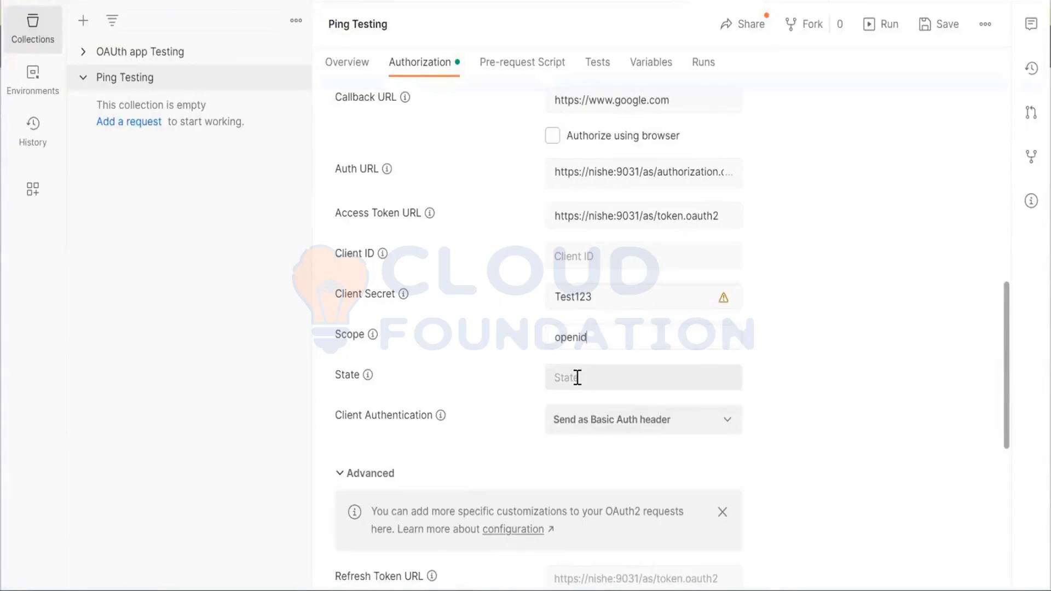
Copy client_Auth from the PingFederate clients list and paste it as the client ID in the Postman token configuration
{"action": "key", "text": "alt+Tab"}
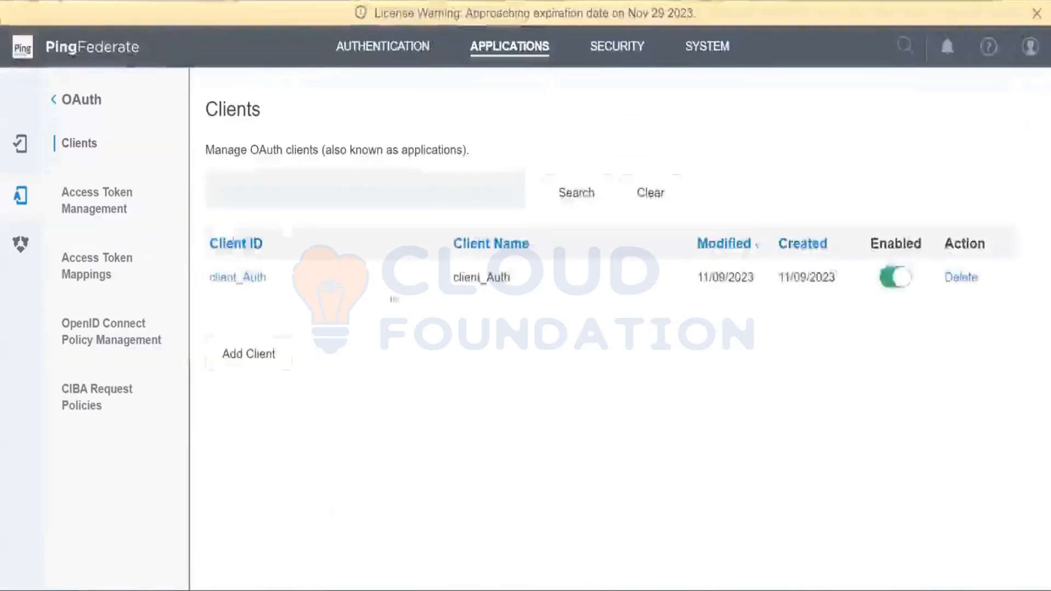
{"action": "double_click", "coordinate": [463, 271]}
{"action": "key", "text": "ctrl+c"}
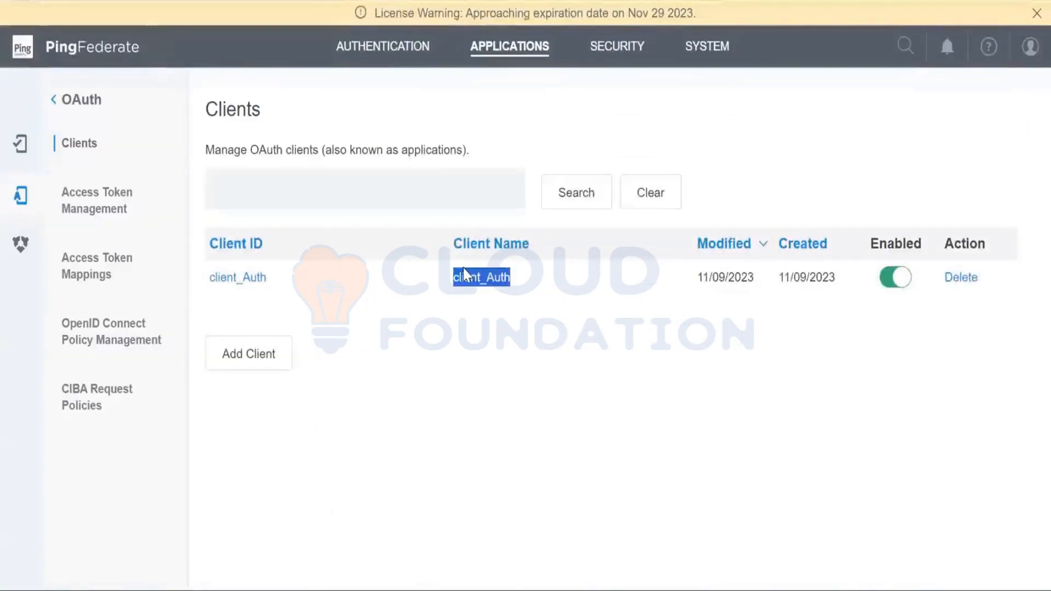
{"action": "key", "text": "alt+Tab"}
{"action": "left_click", "coordinate": [582, 257]}
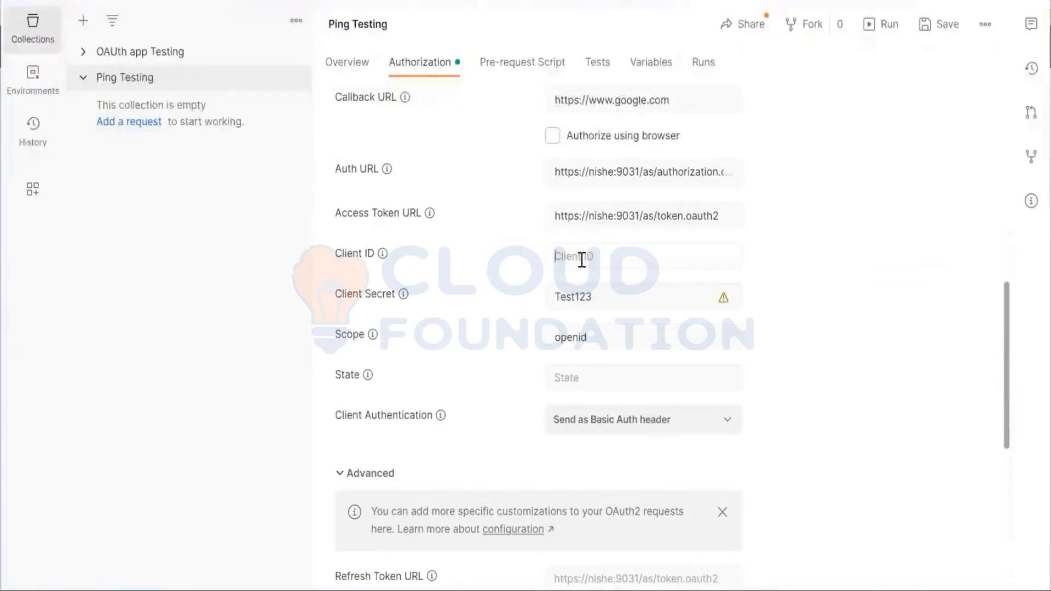
{"action": "key", "text": "ctrl+v"}
{"action": "scroll", "coordinate": [773, 326], "scroll_direction": "down", "scroll_amount": 6}
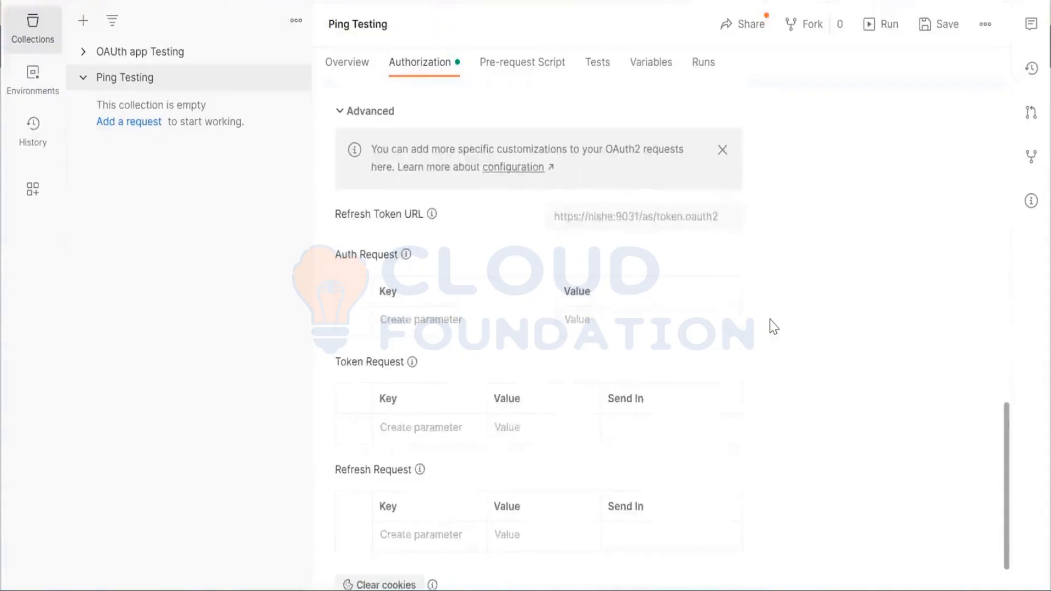
Request a new access token using the Ping Testing collection's authorization settings
{"action": "scroll", "coordinate": [774, 327], "scroll_direction": "up", "scroll_amount": 2}
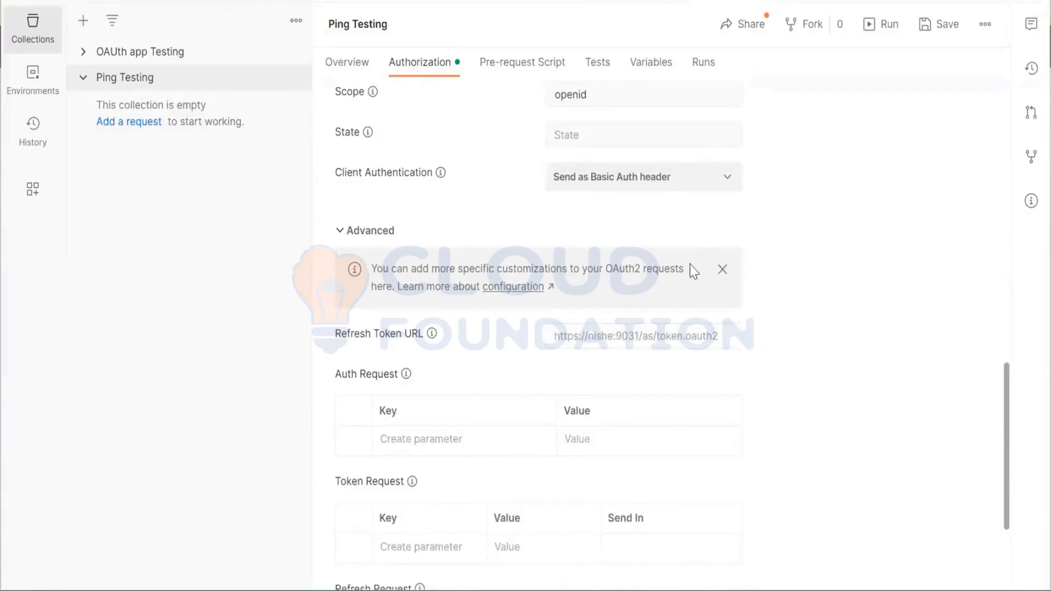
{"action": "scroll", "coordinate": [690, 268], "scroll_direction": "down", "scroll_amount": 1}
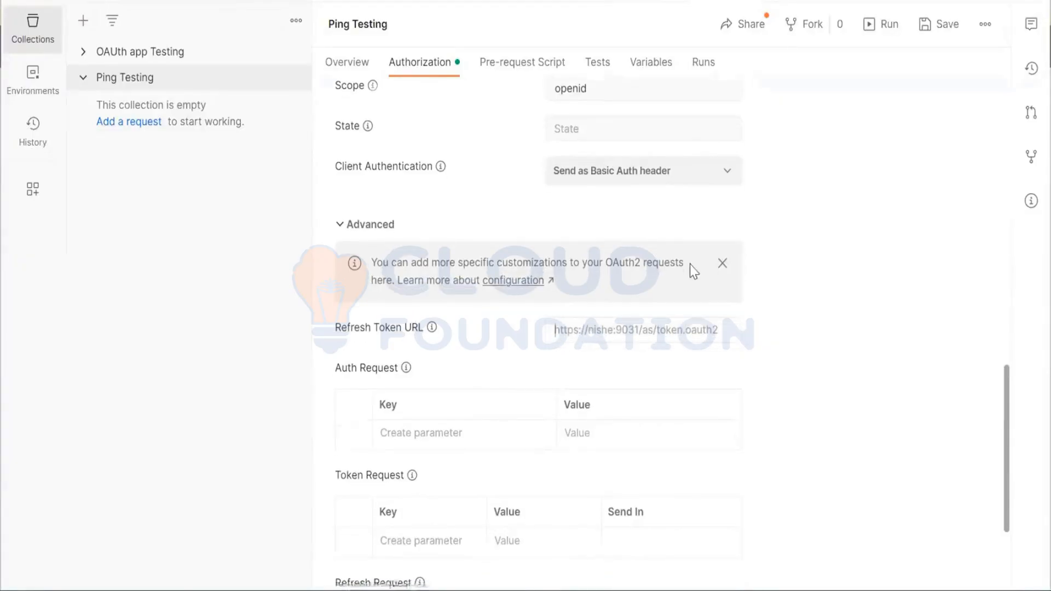
{"action": "scroll", "coordinate": [690, 264], "scroll_direction": "down", "scroll_amount": 3}
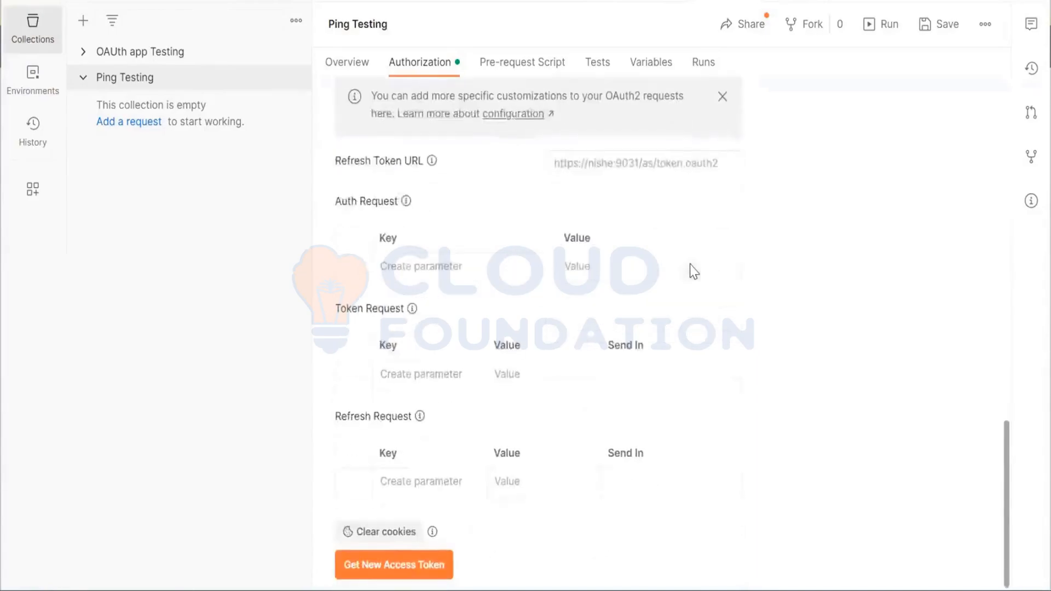
{"action": "left_click", "coordinate": [408, 563]}
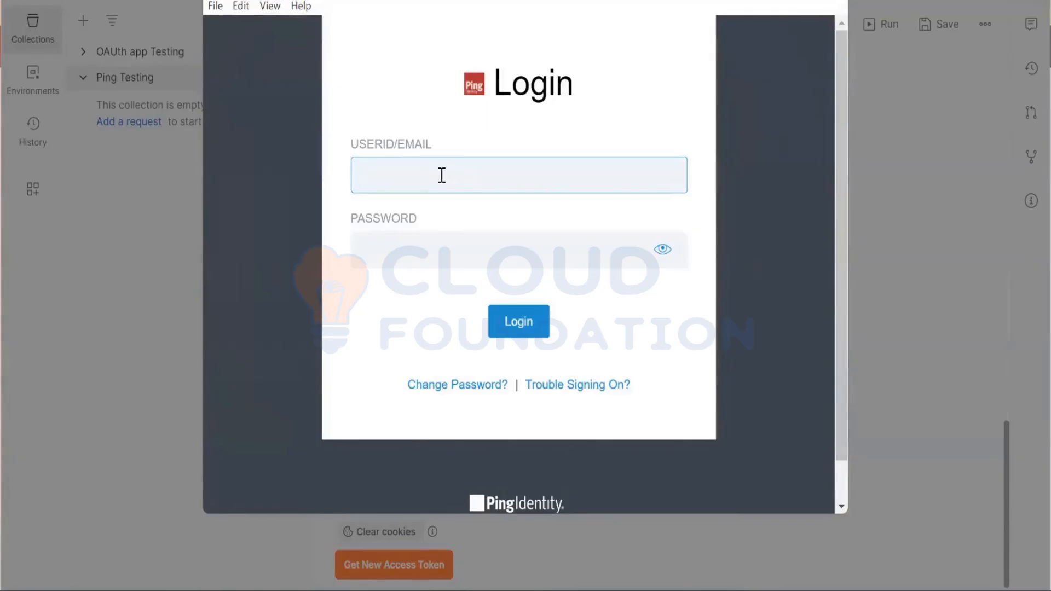
Switch to the text notes and look up the admin user's Ping login credentials
{"action": "left_click", "coordinate": [405, 590]}
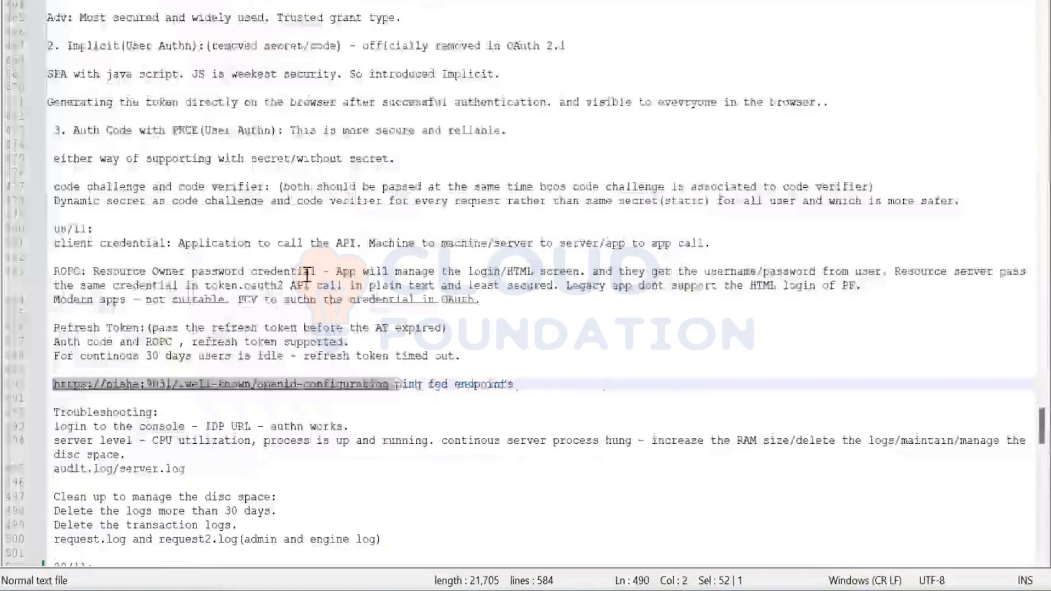
{"action": "scroll", "coordinate": [306, 274], "scroll_direction": "down", "scroll_amount": 5}
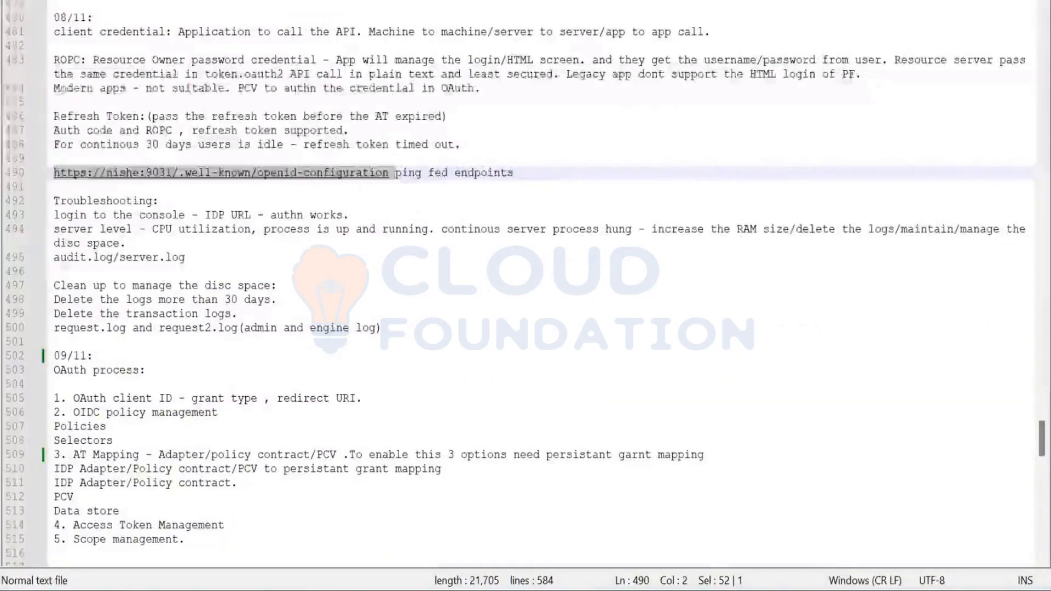
{"action": "left_click", "coordinate": [405, 1]}
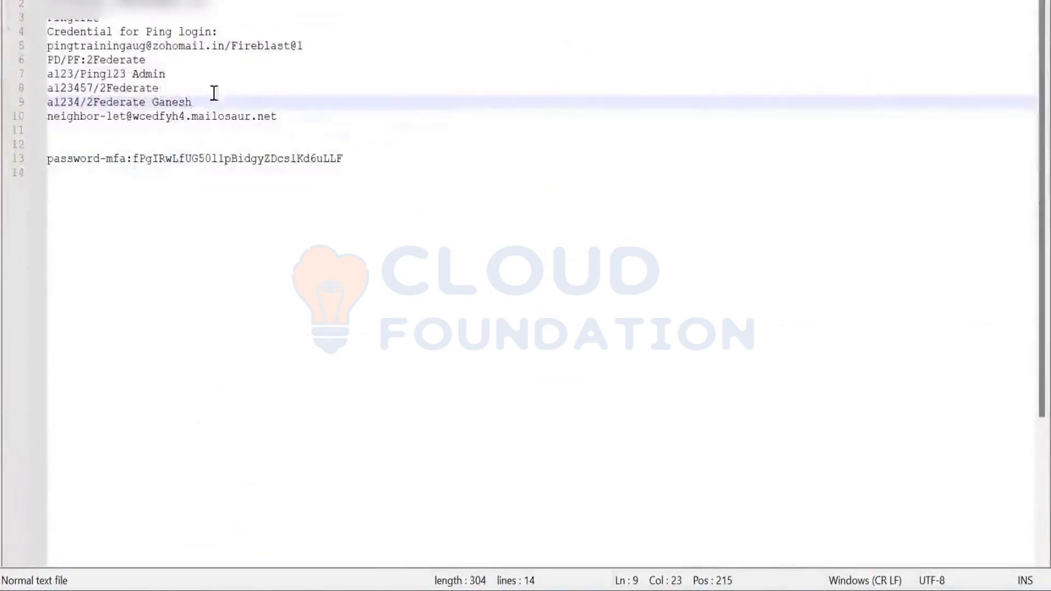
{"action": "double_click", "coordinate": [68, 89]}
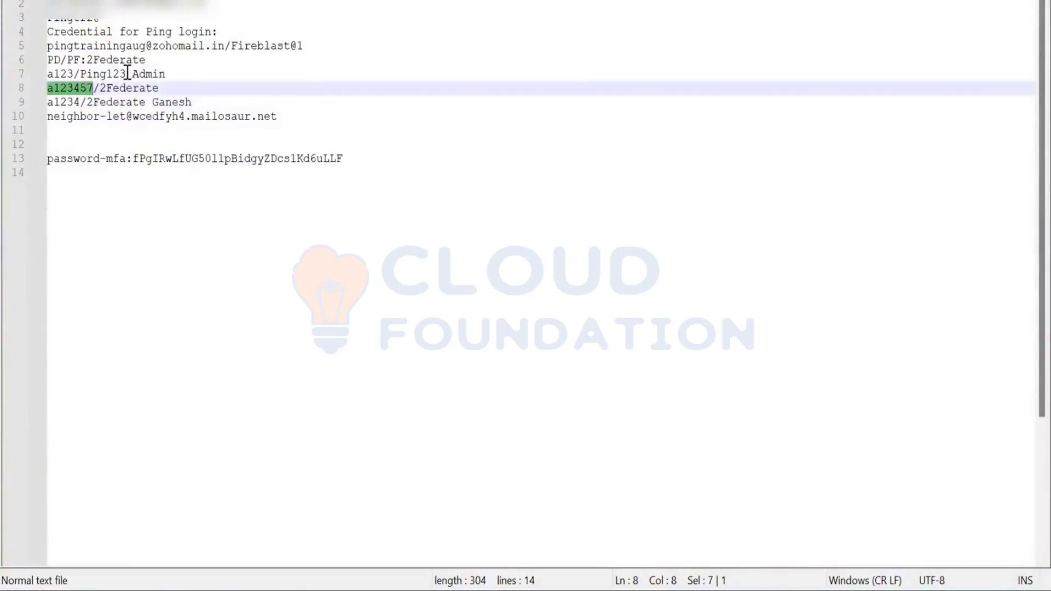
{"action": "left_click_drag", "start_coordinate": [128, 73], "coordinate": [32, 71]}
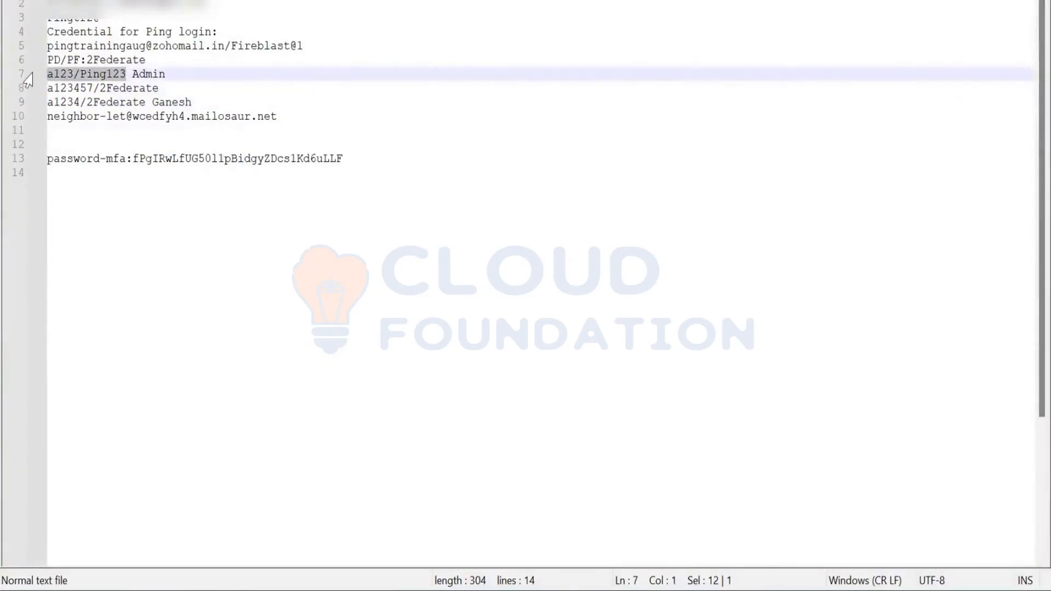
Try to sign in on the Ping login page with the admin user ID and password, revealing the password before submitting
{"action": "key", "text": "alt+Tab"}
{"action": "type", "text": "a123"}
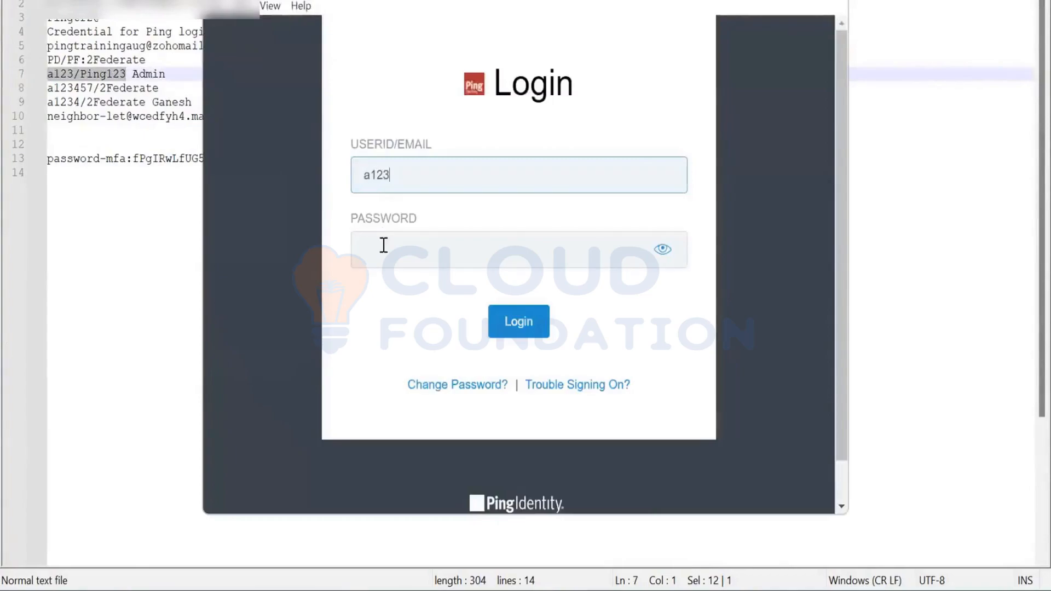
{"action": "left_click", "coordinate": [384, 245]}
{"action": "key", "text": "alt+Tab"}
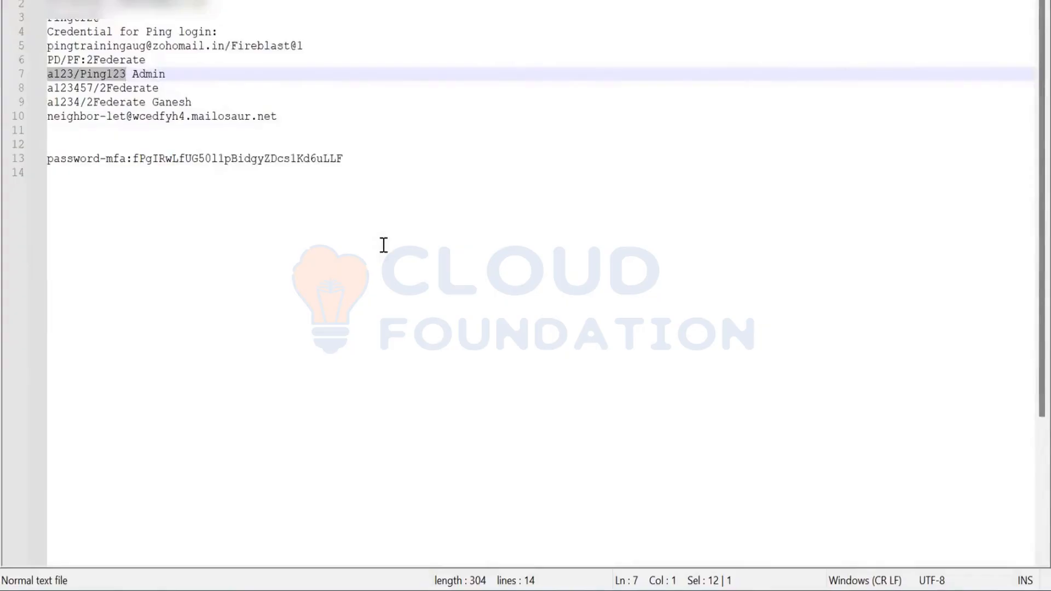
{"action": "key", "text": "alt+Tab"}
{"action": "type", "text": "Ping123"}
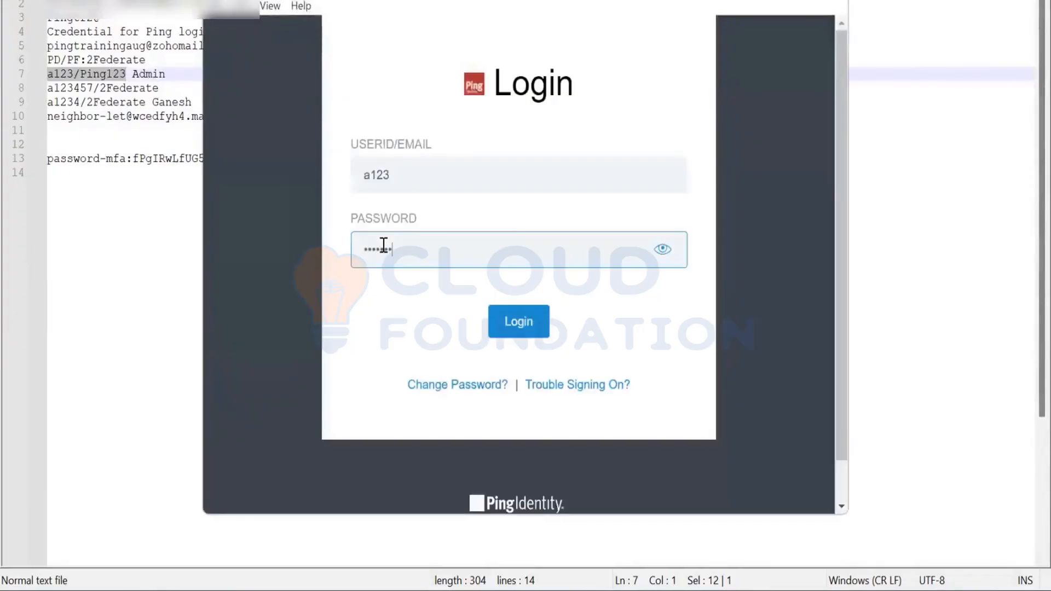
{"action": "left_click", "coordinate": [663, 251]}
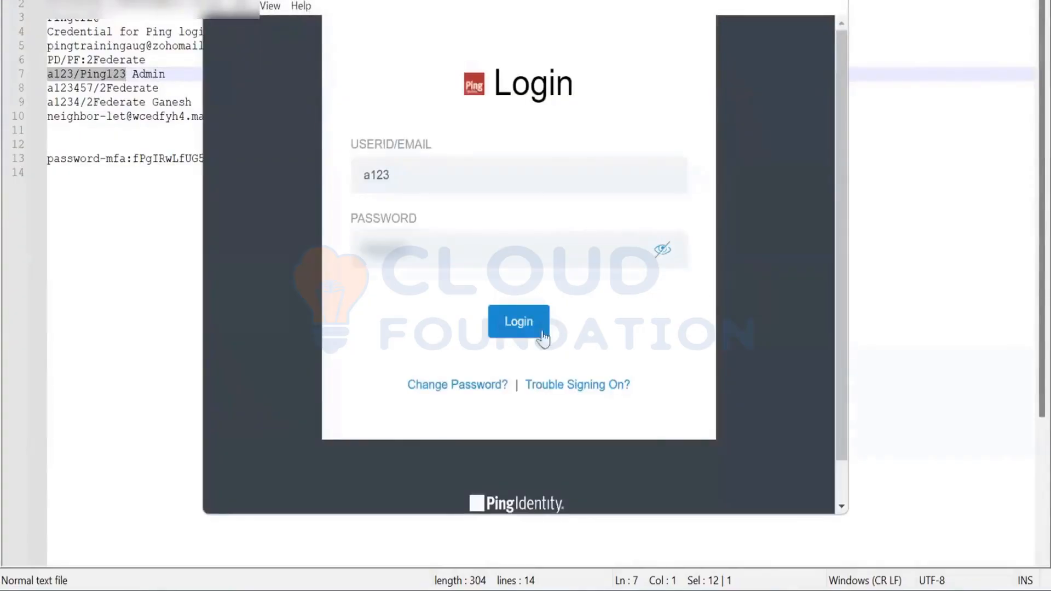
{"action": "left_click", "coordinate": [512, 332]}
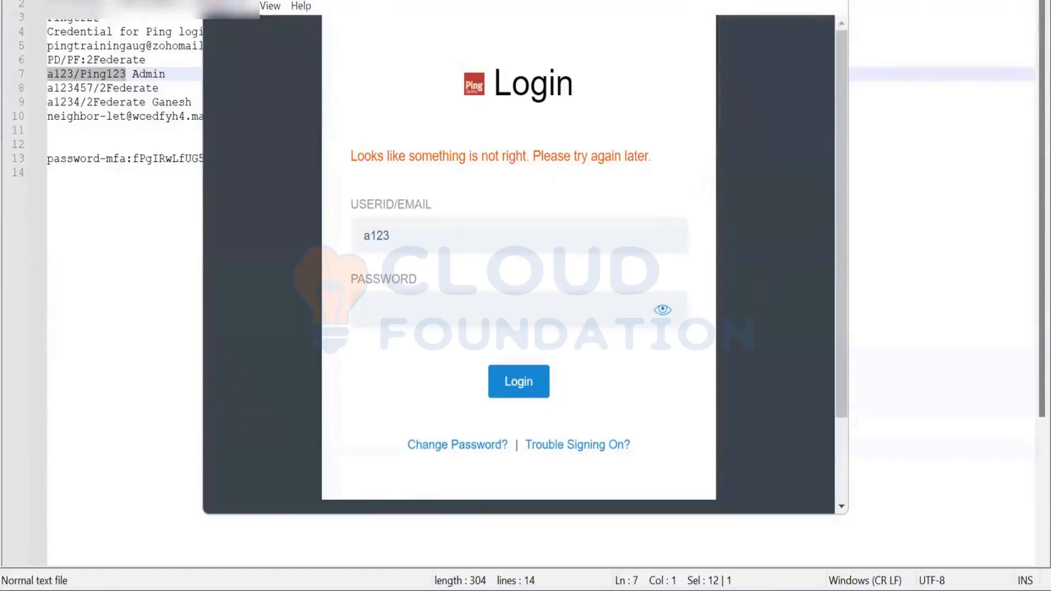
Start an administrator Command Prompt on the D: drive and open the Cloud Foundation folder in File Explorer
{"action": "key", "text": "super"}
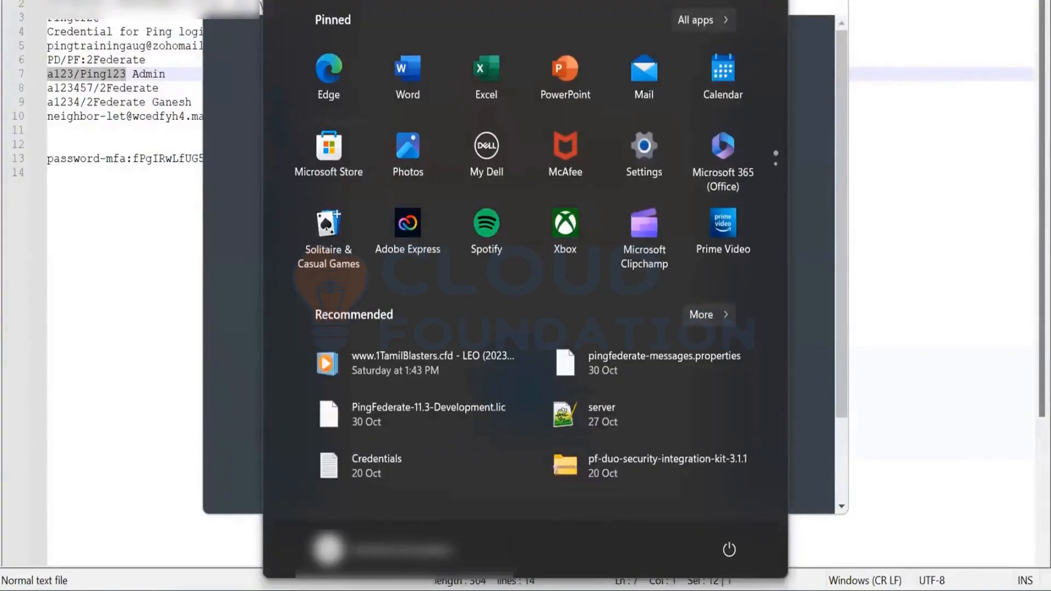
{"action": "type", "text": "md"}
{"action": "key", "text": "BackSpace"}
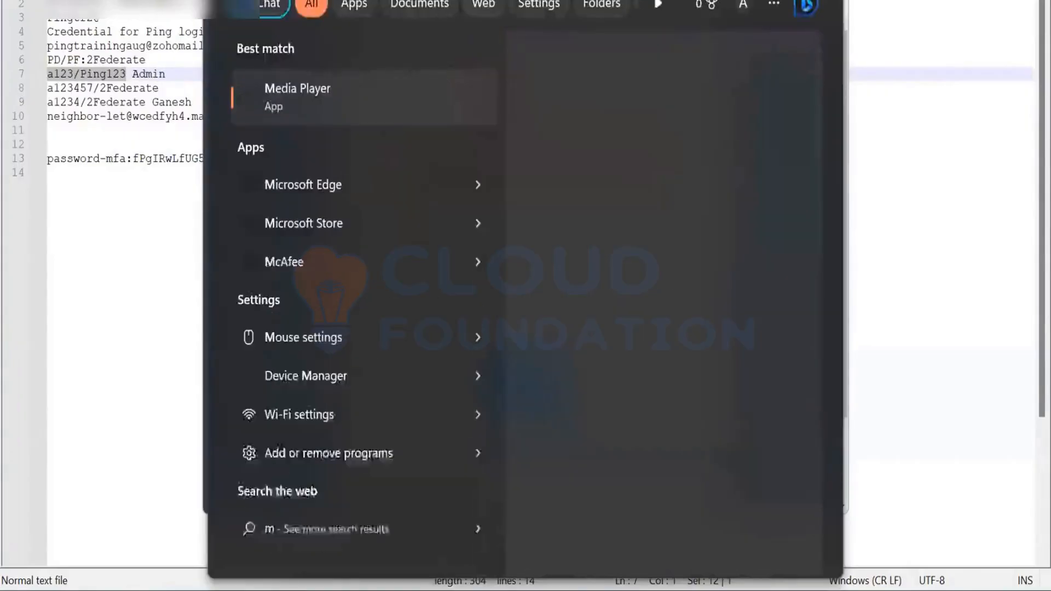
{"action": "key", "text": "BackSpace"}
{"action": "type", "text": "cmd"}
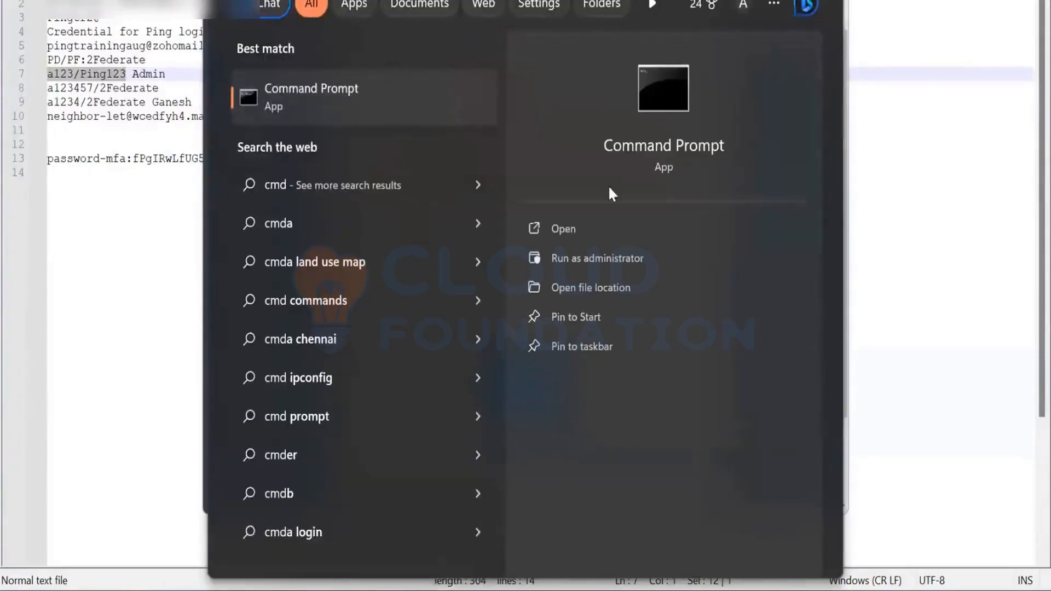
{"action": "left_click", "coordinate": [611, 251]}
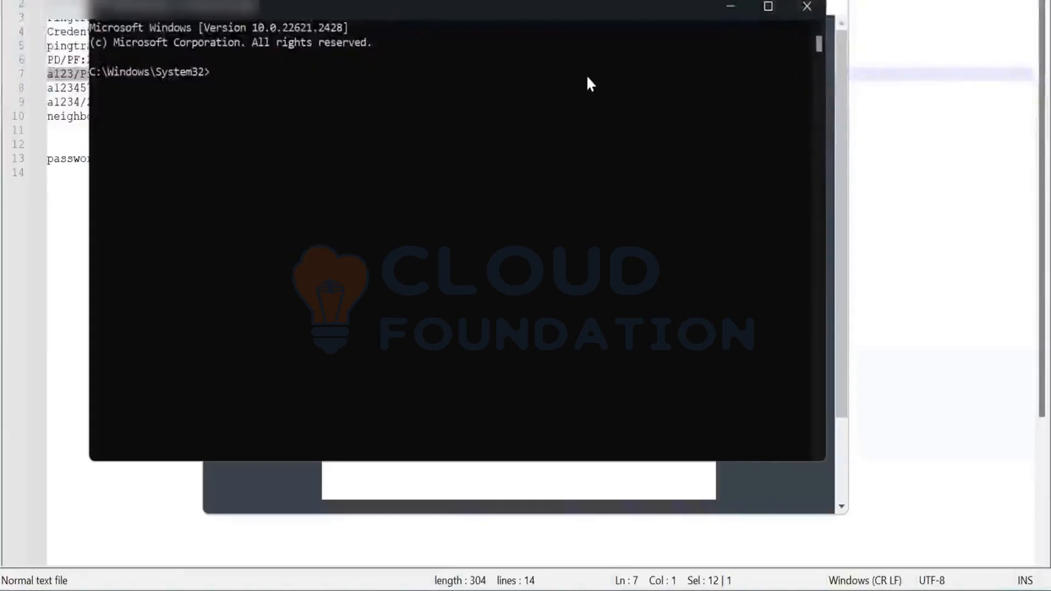
{"action": "type", "text": "D:"}
{"action": "key", "text": "Return"}
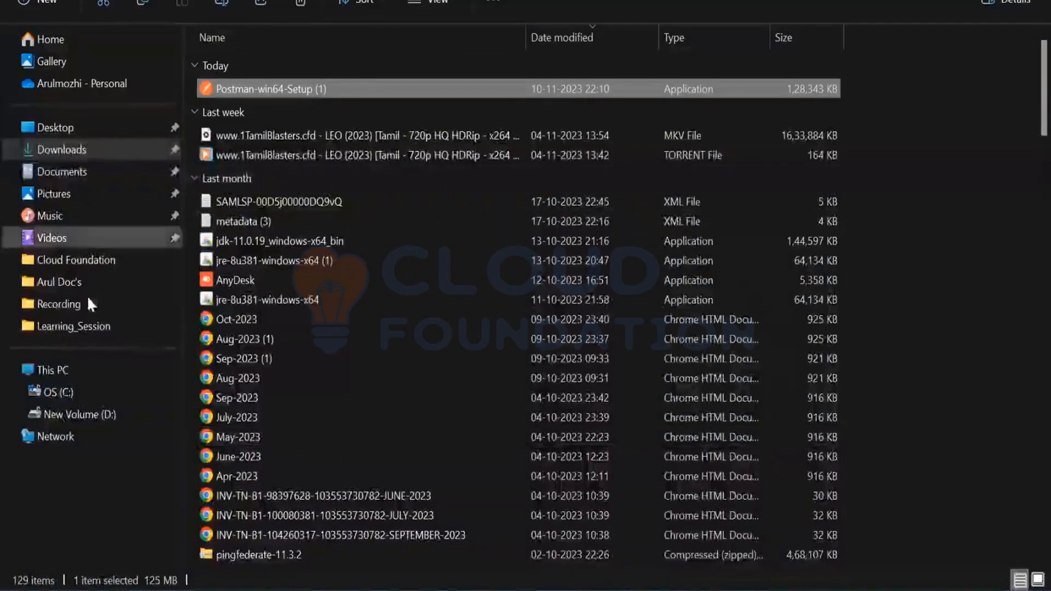
{"action": "left_click", "coordinate": [82, 261]}
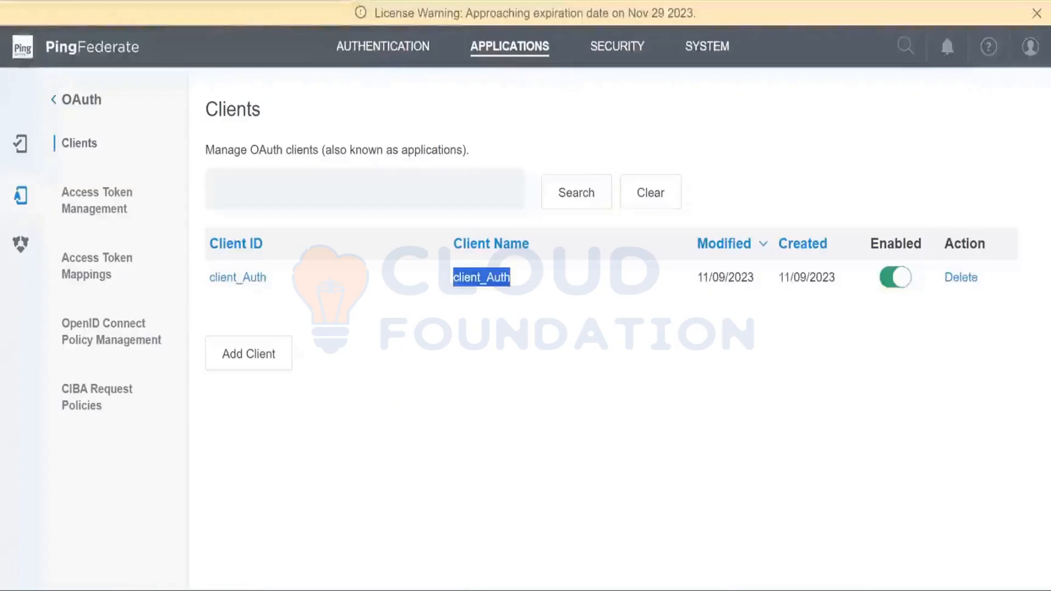
Return to the Ping login window and sign in again with the admin user ID and password
{"action": "left_click", "coordinate": [816, 529]}
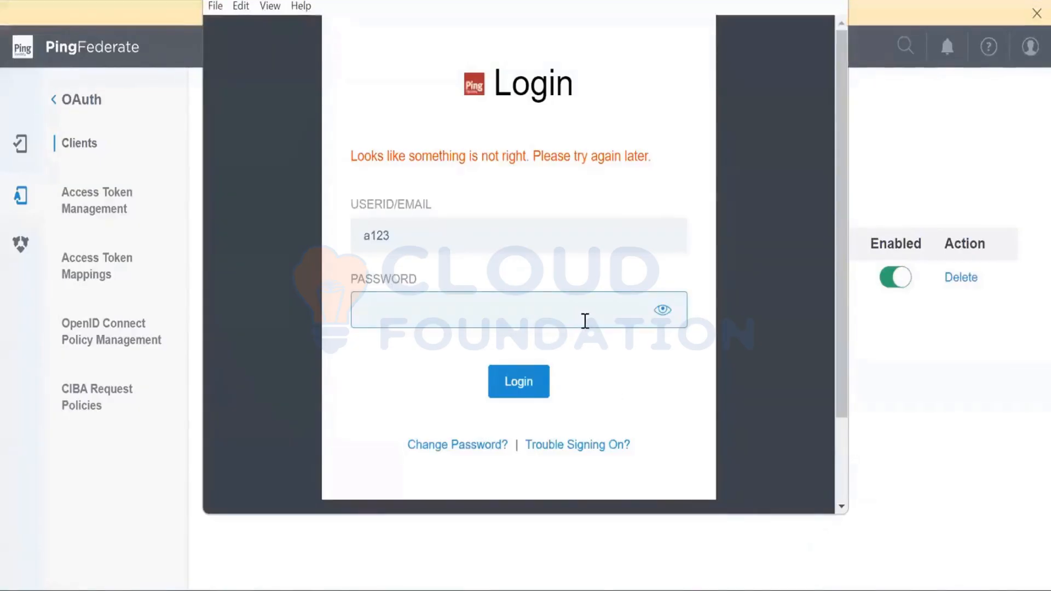
{"action": "type", "text": "a123"}
{"action": "type", "text": "•••"}
{"action": "key", "text": "Return"}
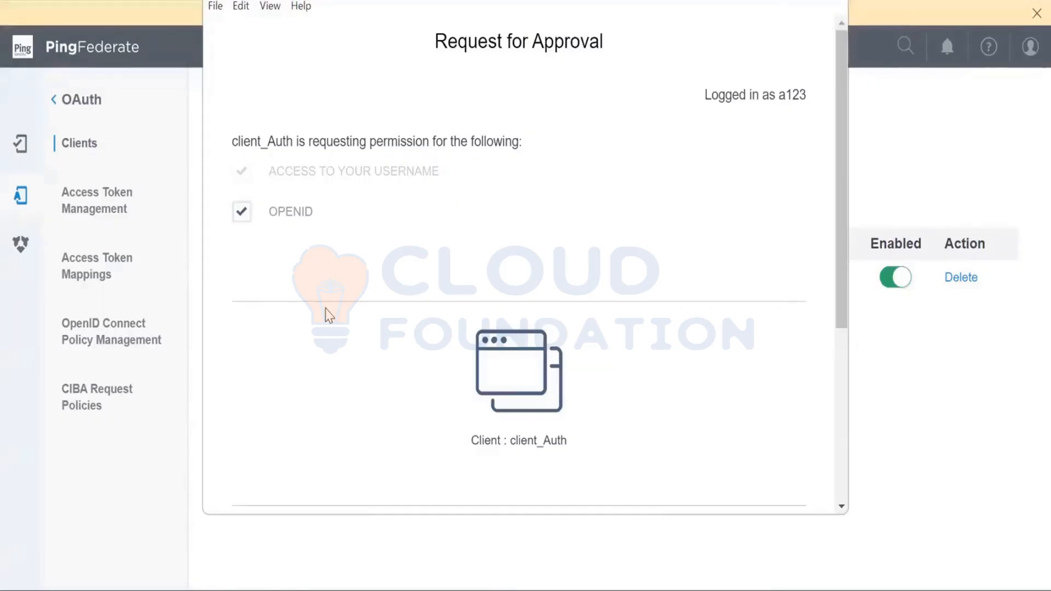
Review the Request for Approval page, examining the client, the requested permissions and the signed-in user
{"action": "double_click", "coordinate": [526, 439]}
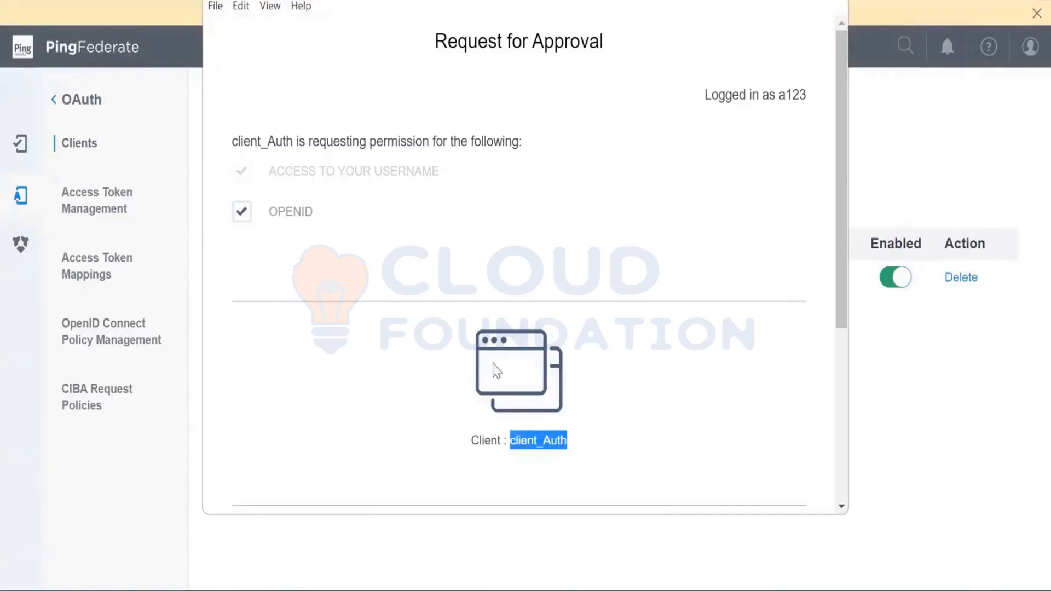
{"action": "left_click", "coordinate": [461, 258]}
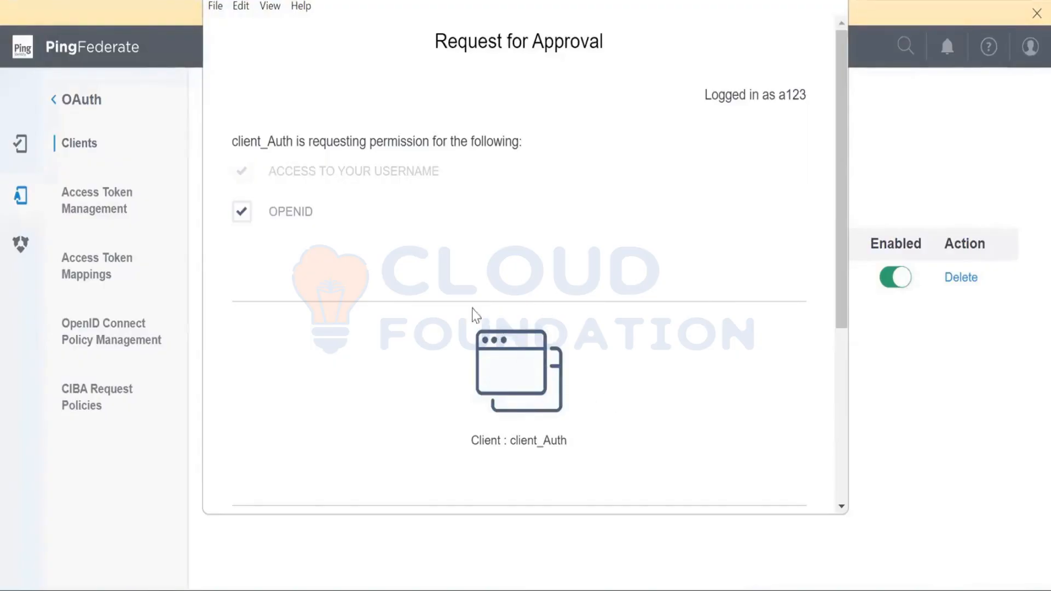
{"action": "left_click", "coordinate": [343, 221]}
{"action": "left_click", "coordinate": [246, 213]}
{"action": "scroll", "coordinate": [311, 375], "scroll_direction": "down", "scroll_amount": 2}
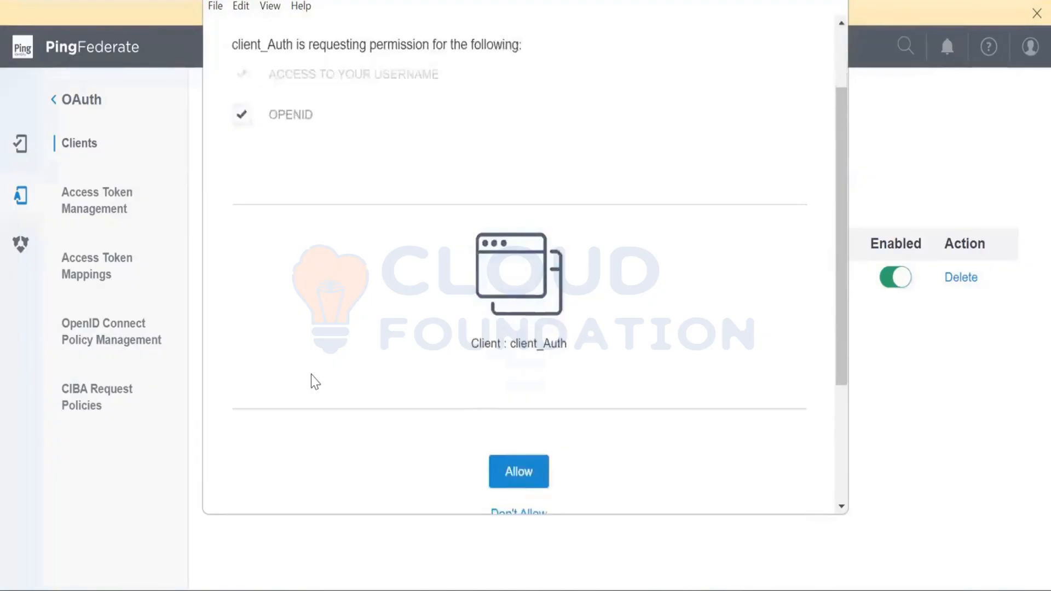
{"action": "scroll", "coordinate": [311, 374], "scroll_direction": "down", "scroll_amount": 1}
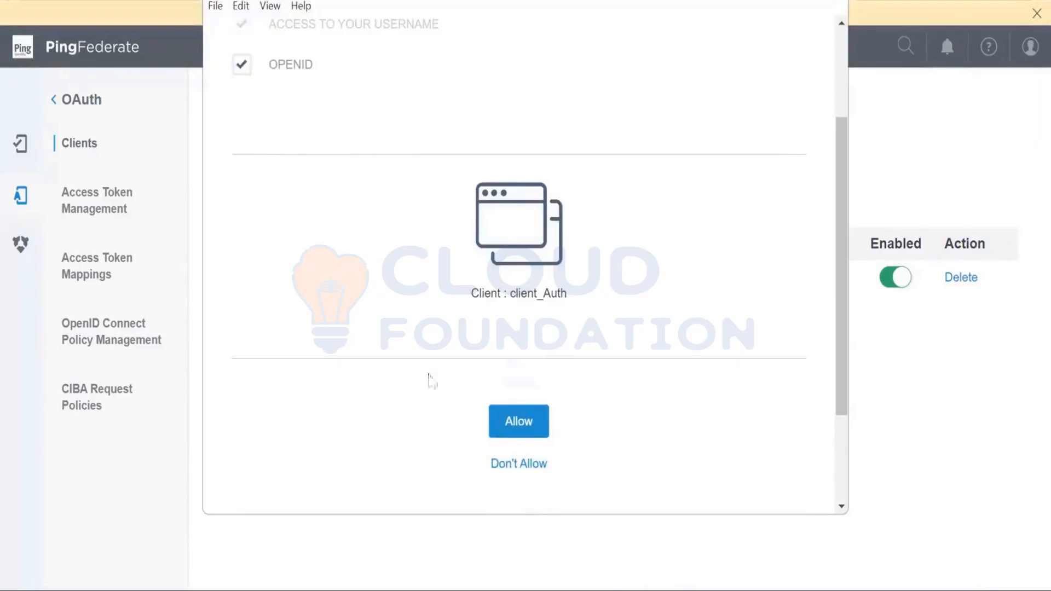
{"action": "scroll", "coordinate": [399, 219], "scroll_direction": "up", "scroll_amount": 2}
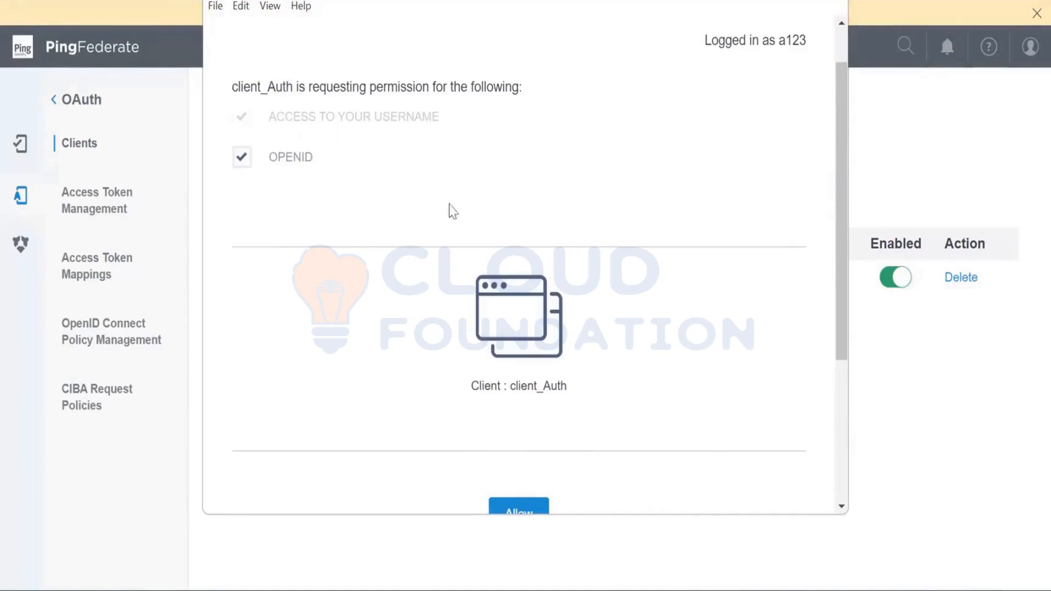
{"action": "scroll", "coordinate": [459, 246], "scroll_direction": "down", "scroll_amount": 2}
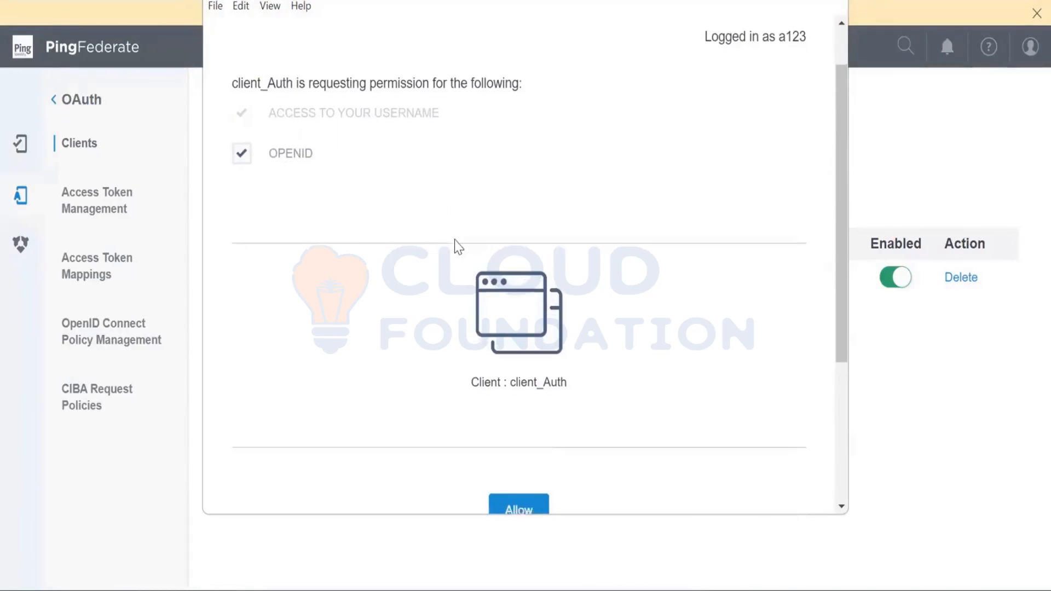
{"action": "scroll", "coordinate": [459, 247], "scroll_direction": "up", "scroll_amount": 1}
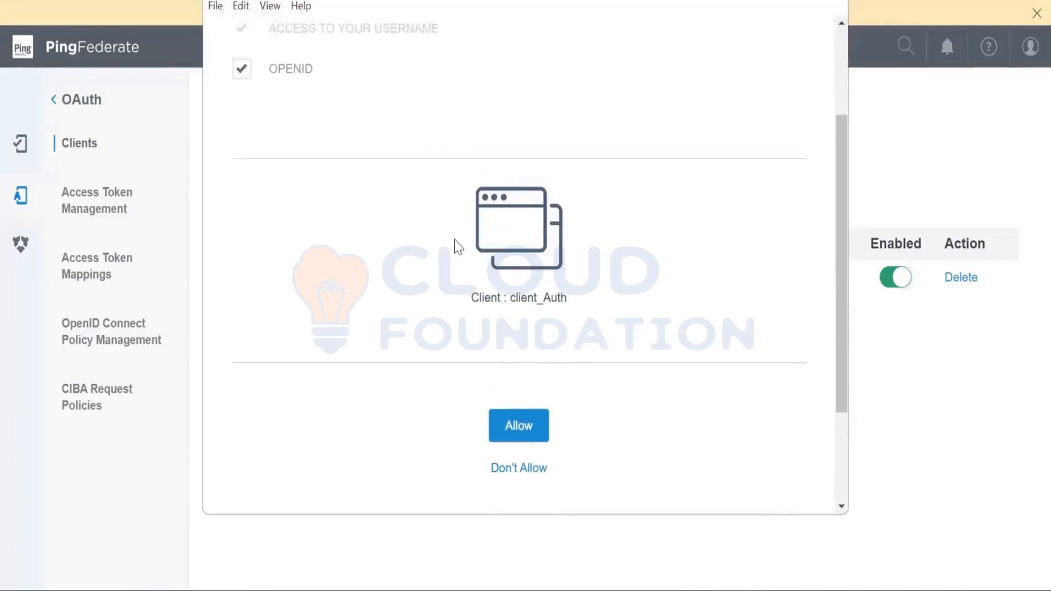
{"action": "scroll", "coordinate": [459, 246], "scroll_direction": "up", "scroll_amount": 3}
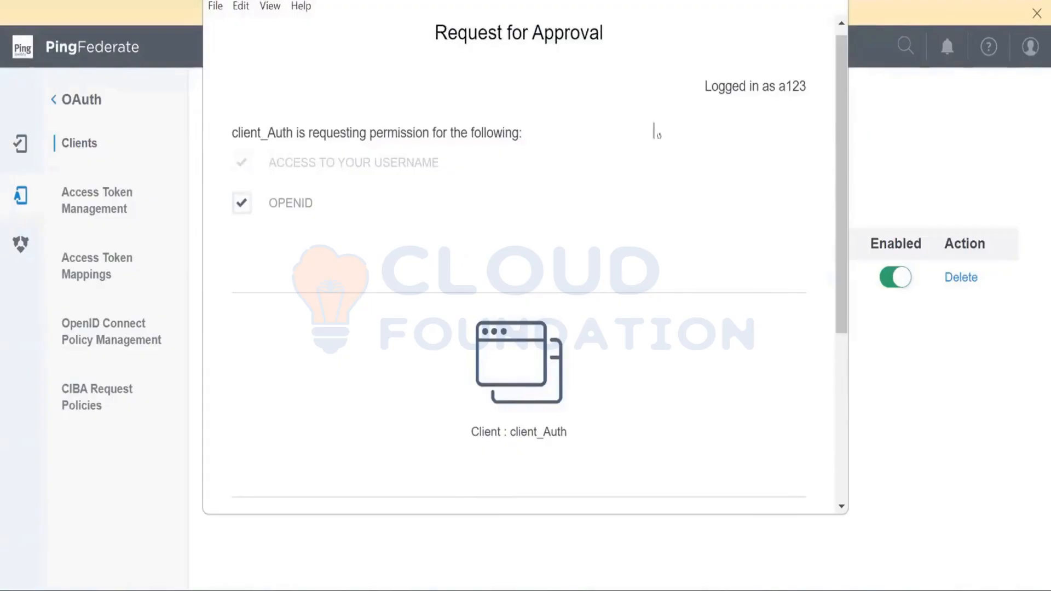
{"action": "double_click", "coordinate": [791, 86]}
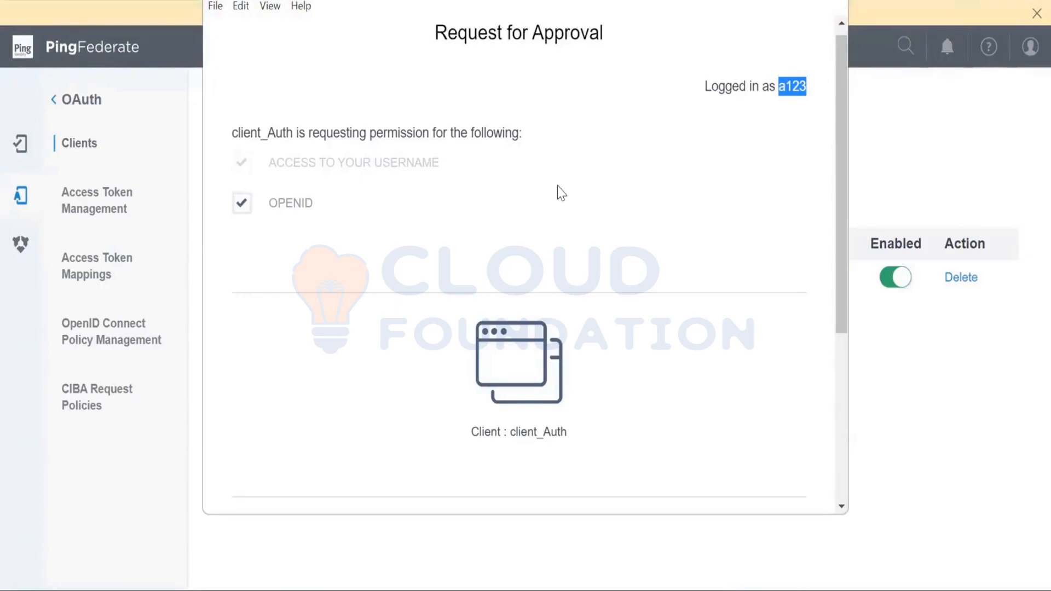
Allow client_Auth the requested permissions, keeping OPENID selected
{"action": "scroll", "coordinate": [558, 186], "scroll_direction": "down", "scroll_amount": 3}
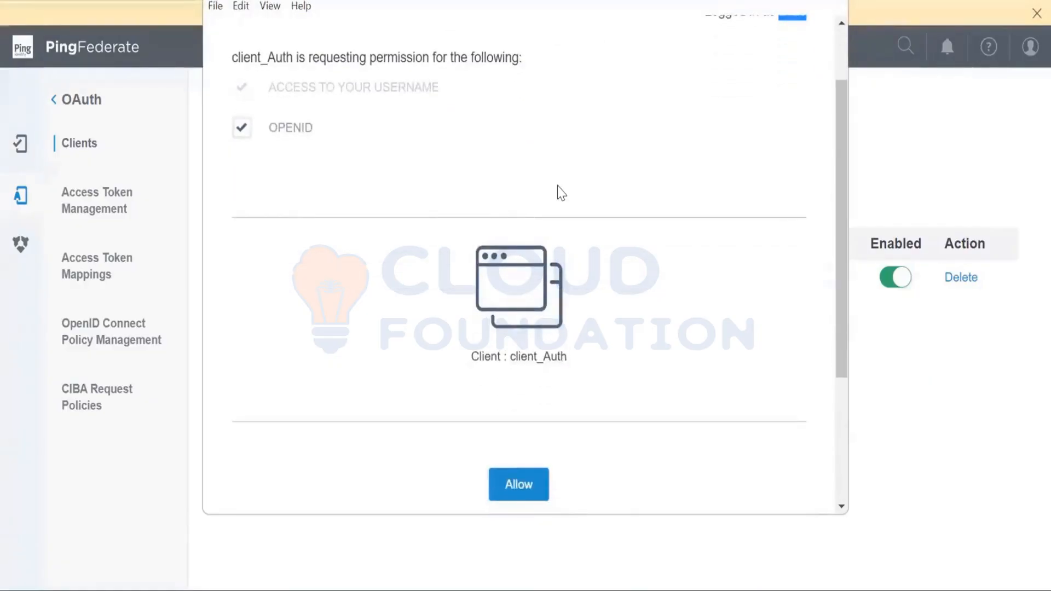
{"action": "scroll", "coordinate": [557, 186], "scroll_direction": "up", "scroll_amount": 3}
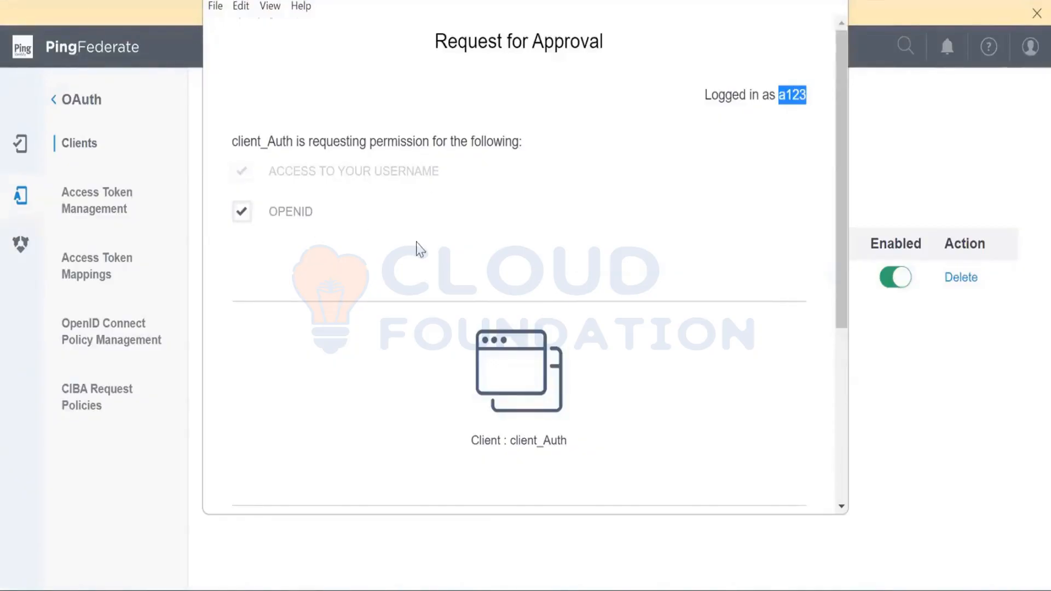
{"action": "scroll", "coordinate": [417, 244], "scroll_direction": "down", "scroll_amount": 5}
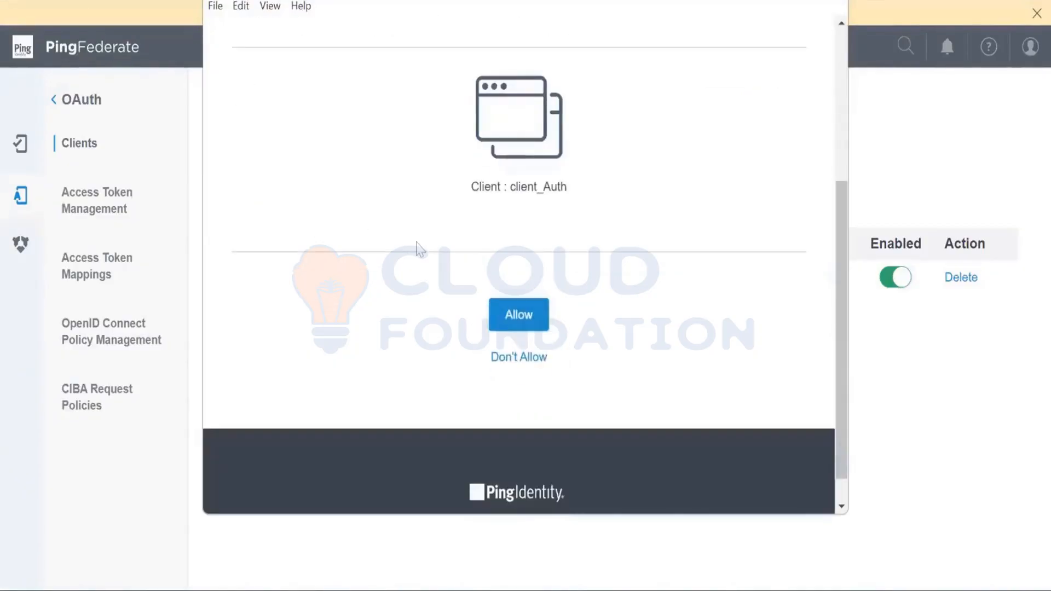
{"action": "left_click", "coordinate": [498, 325]}
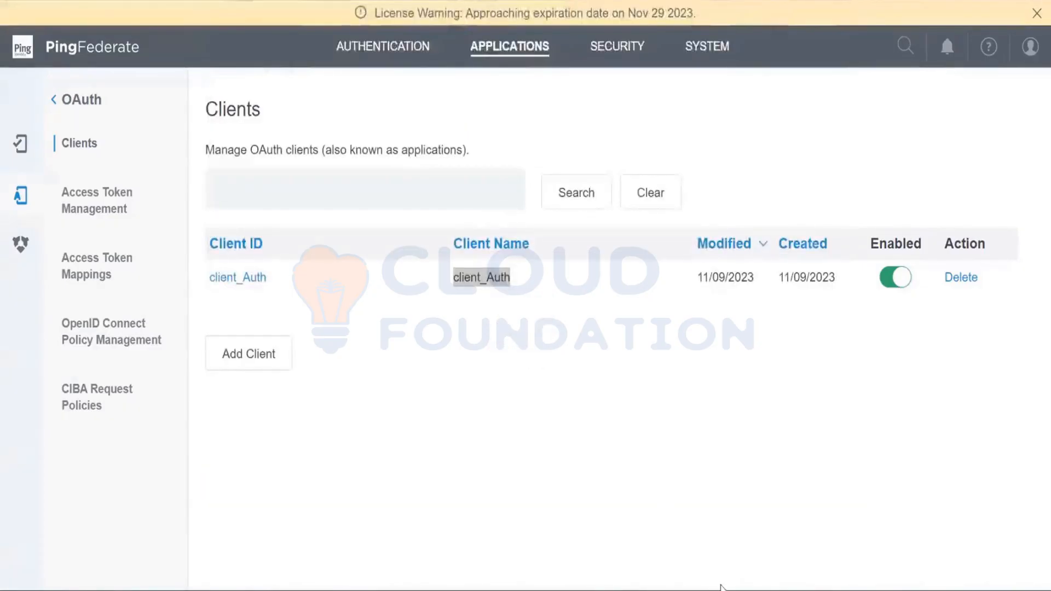
Switch to Postman and examine the Auth Code token details, including the access token, refresh token, ID token and expires_in value
{"action": "mouse_move", "coordinate": [718, 589]}
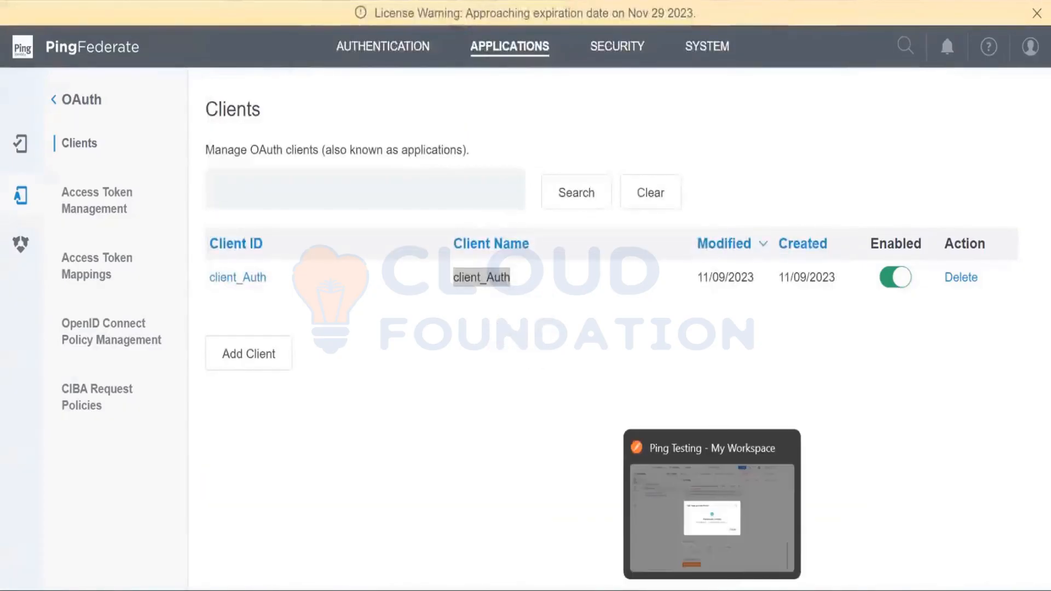
{"action": "left_click", "coordinate": [739, 501]}
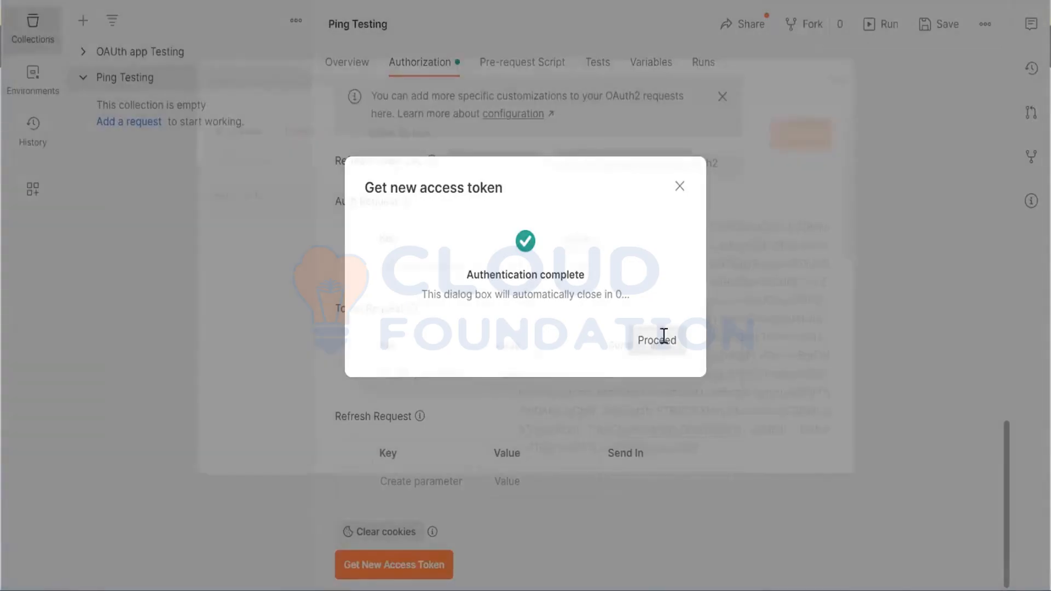
{"action": "scroll", "coordinate": [664, 335], "scroll_direction": "down", "scroll_amount": 6}
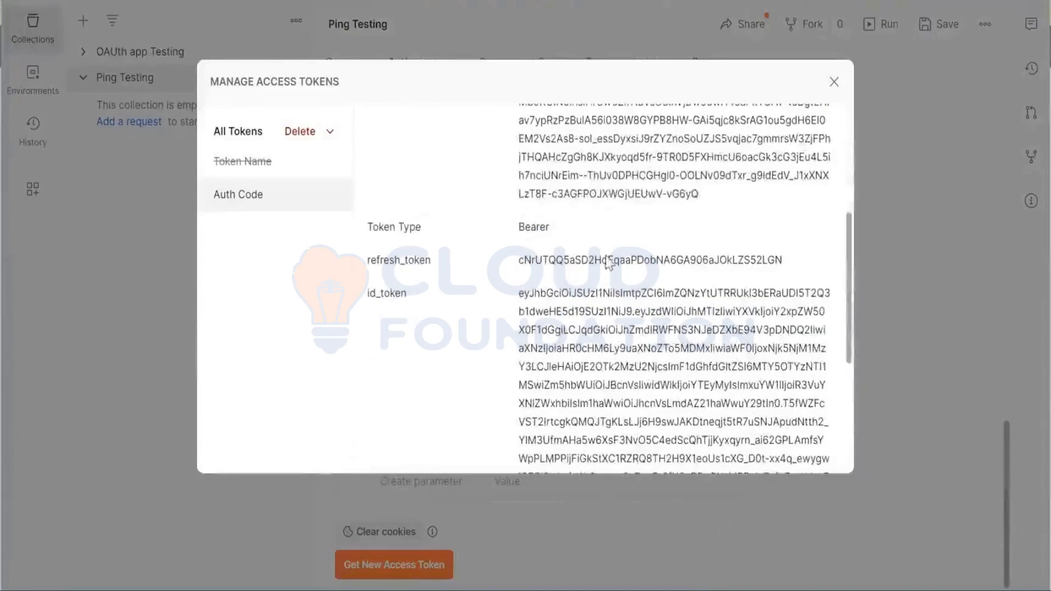
{"action": "double_click", "coordinate": [539, 259]}
{"action": "scroll", "coordinate": [541, 260], "scroll_direction": "up", "scroll_amount": 1}
{"action": "scroll", "coordinate": [541, 259], "scroll_direction": "up", "scroll_amount": 3}
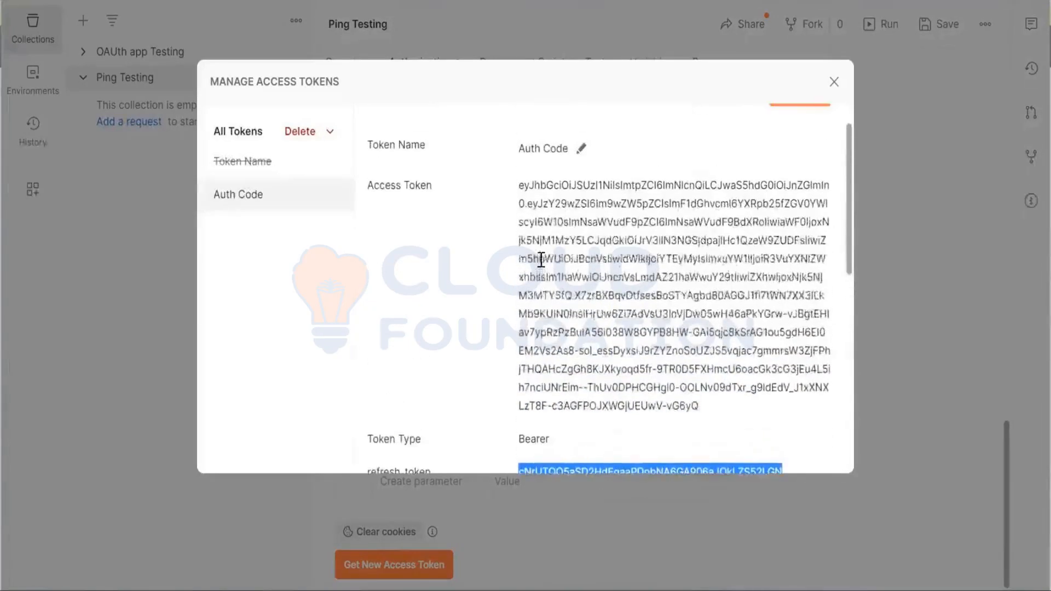
{"action": "scroll", "coordinate": [541, 259], "scroll_direction": "down", "scroll_amount": 5}
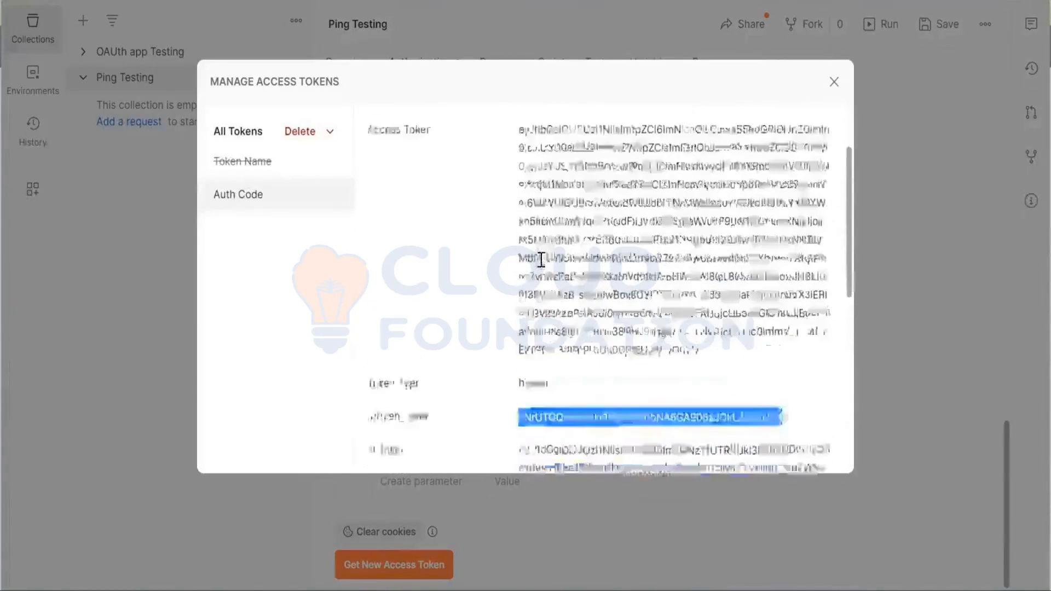
{"action": "scroll", "coordinate": [541, 260], "scroll_direction": "up", "scroll_amount": 2}
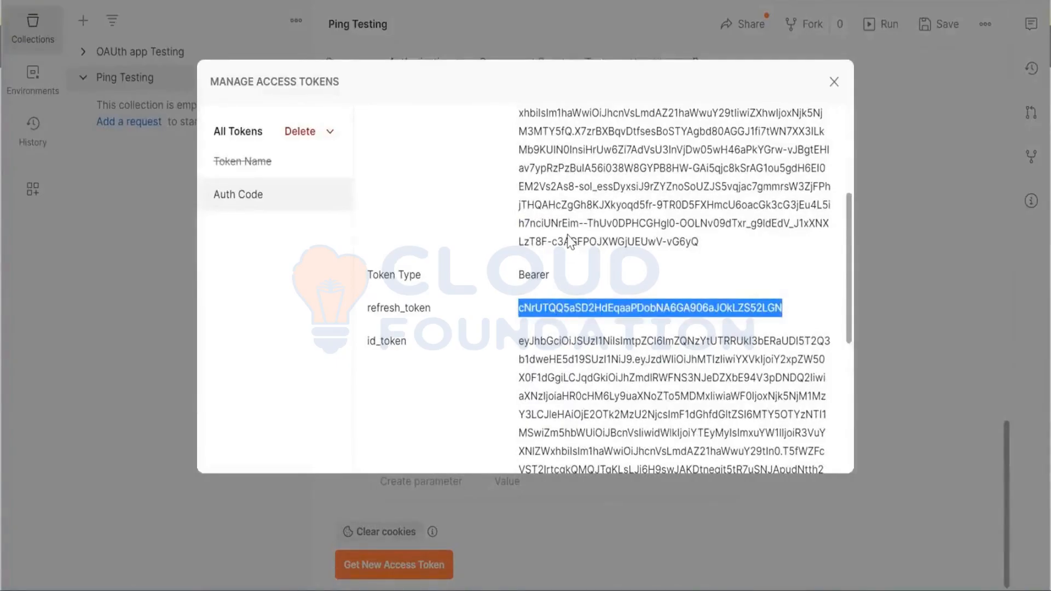
{"action": "scroll", "coordinate": [570, 241], "scroll_direction": "up", "scroll_amount": 2}
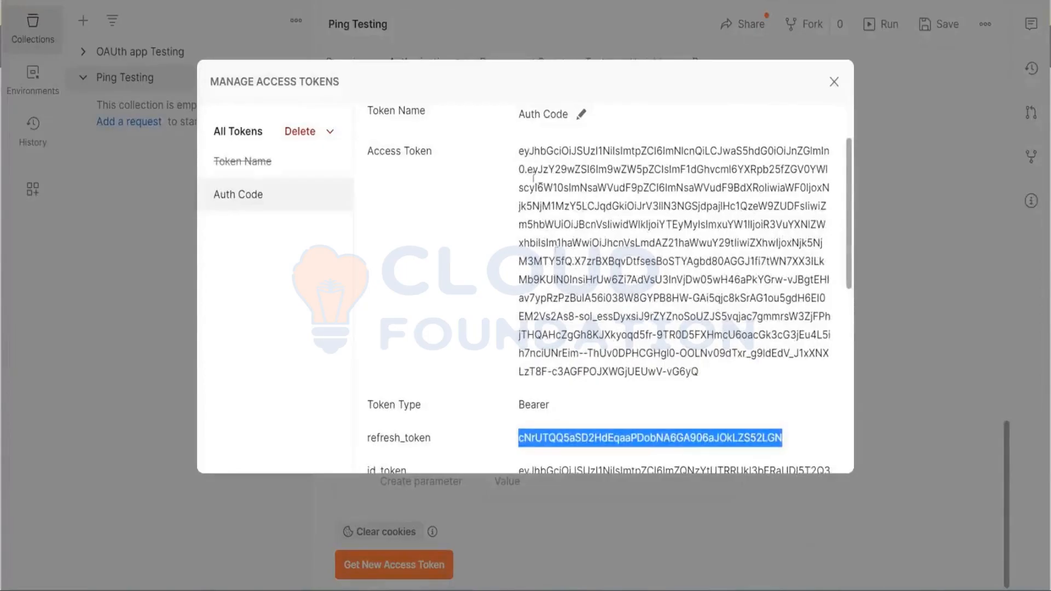
{"action": "scroll", "coordinate": [558, 263], "scroll_direction": "down", "scroll_amount": 2}
{"action": "scroll", "coordinate": [559, 263], "scroll_direction": "down", "scroll_amount": 3}
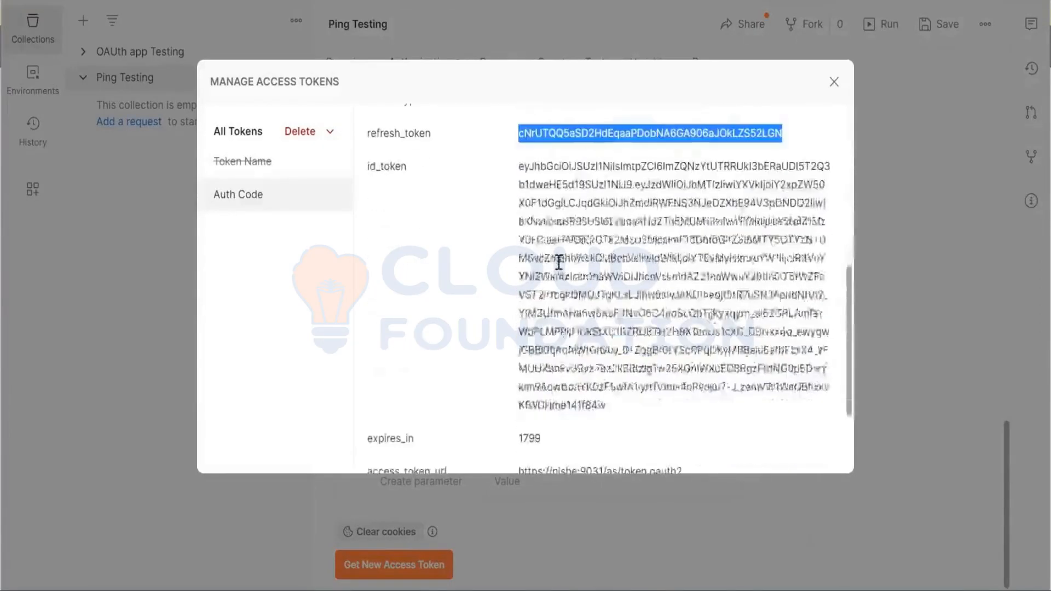
{"action": "scroll", "coordinate": [542, 296], "scroll_direction": "down", "scroll_amount": 3}
{"action": "double_click", "coordinate": [530, 311]}
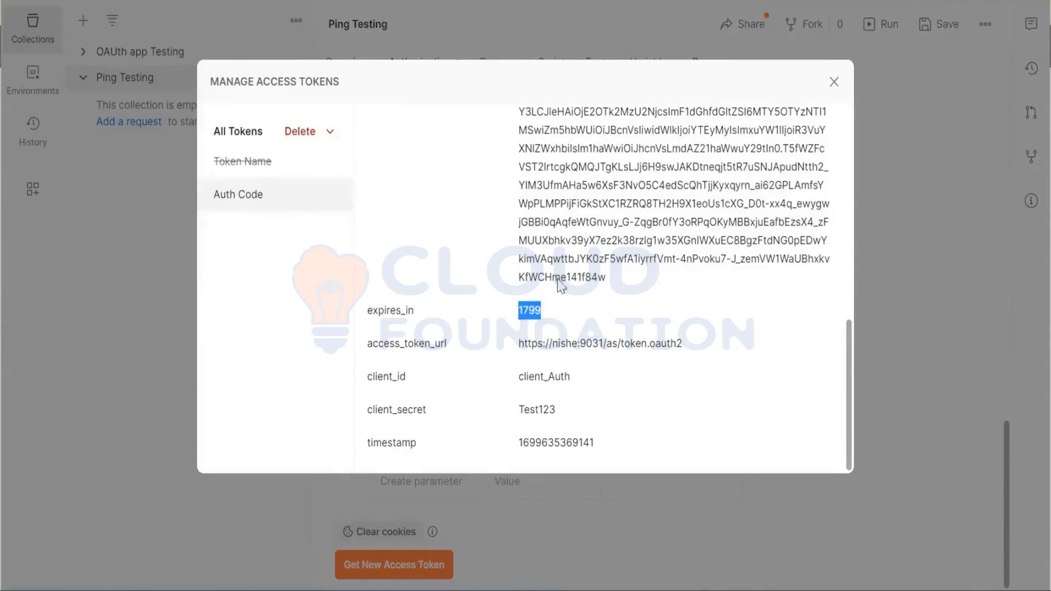
Highlight the full access token value, apply the Auth Code token to the Ping Testing collection and dismiss the notification
{"action": "scroll", "coordinate": [638, 239], "scroll_direction": "up", "scroll_amount": 10}
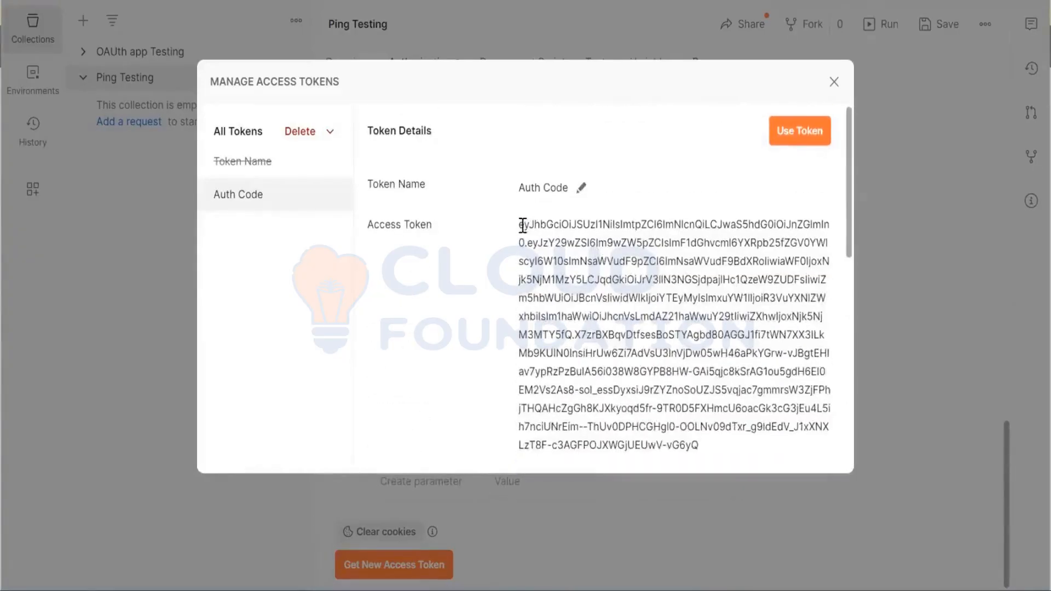
{"action": "left_click_drag", "start_coordinate": [523, 224], "coordinate": [697, 445]}
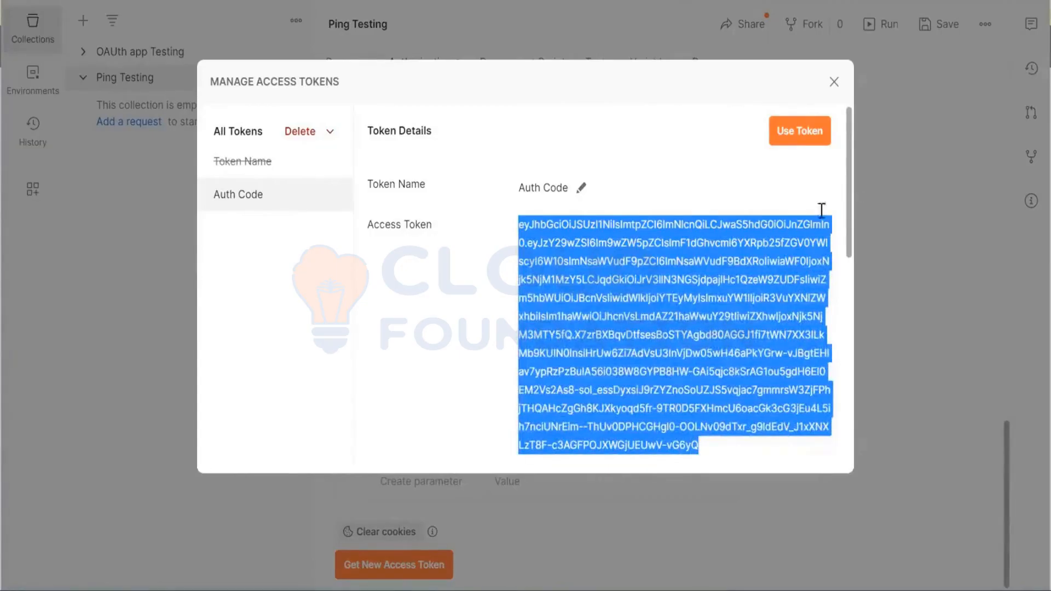
{"action": "left_click", "coordinate": [792, 147]}
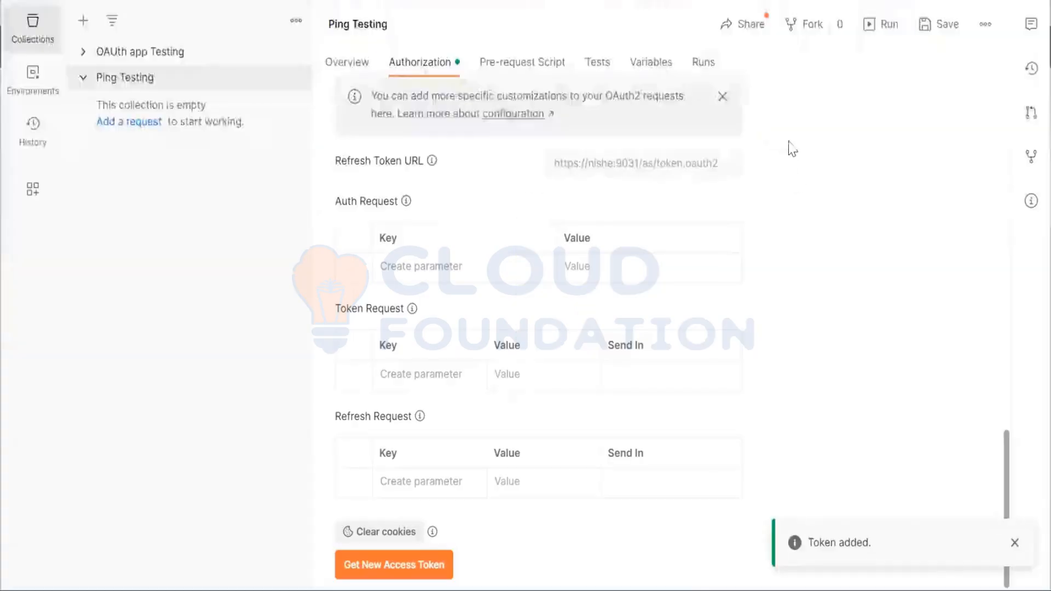
{"action": "left_click", "coordinate": [1017, 538]}
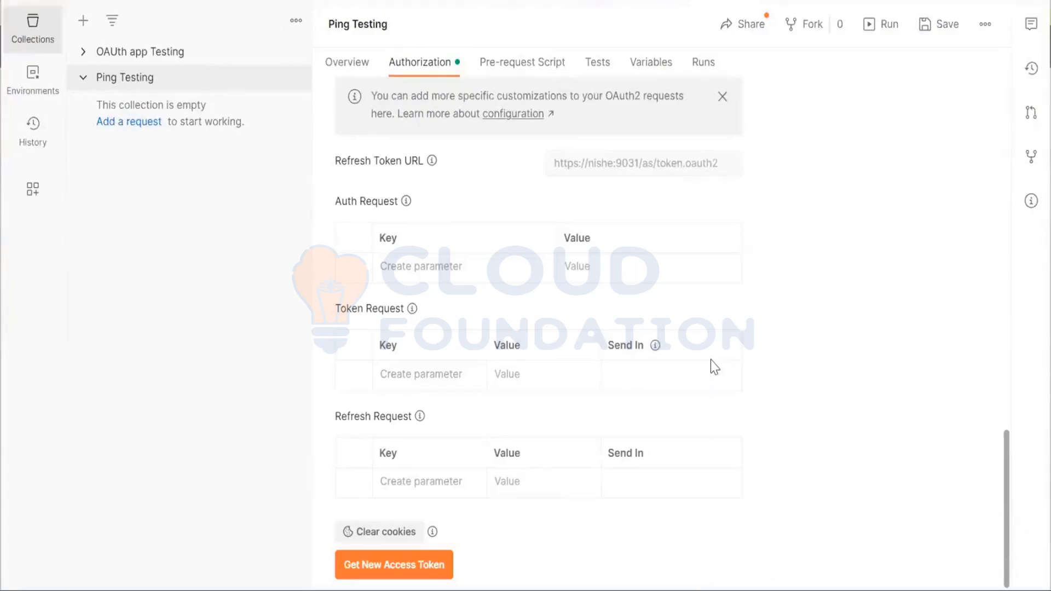
Review the applied Auth Code access token and its settings in the collection's Current Token section
{"action": "scroll", "coordinate": [711, 361], "scroll_direction": "up", "scroll_amount": 7}
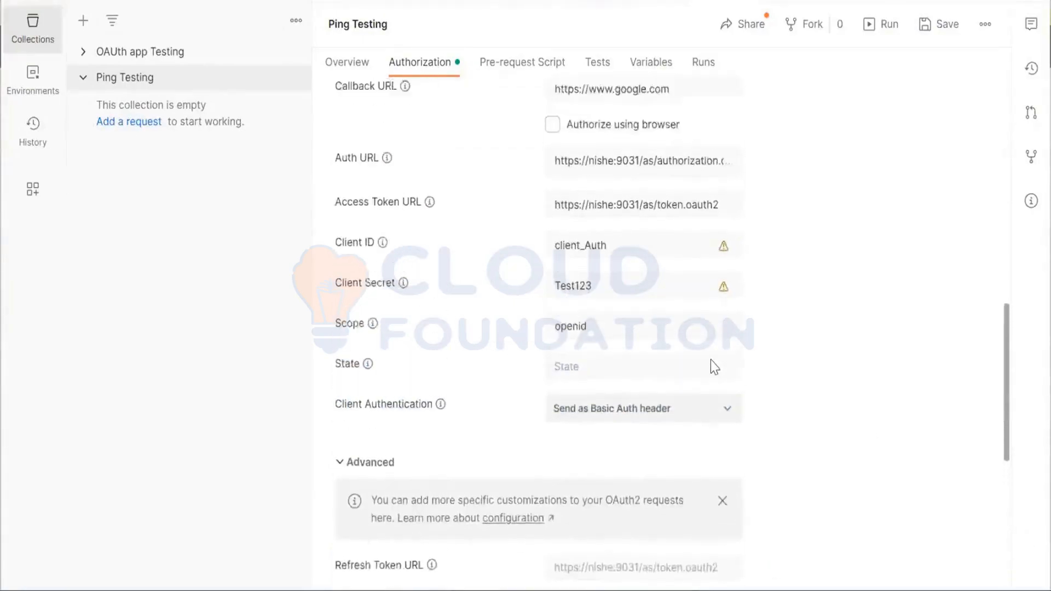
{"action": "scroll", "coordinate": [711, 360], "scroll_direction": "up", "scroll_amount": 5}
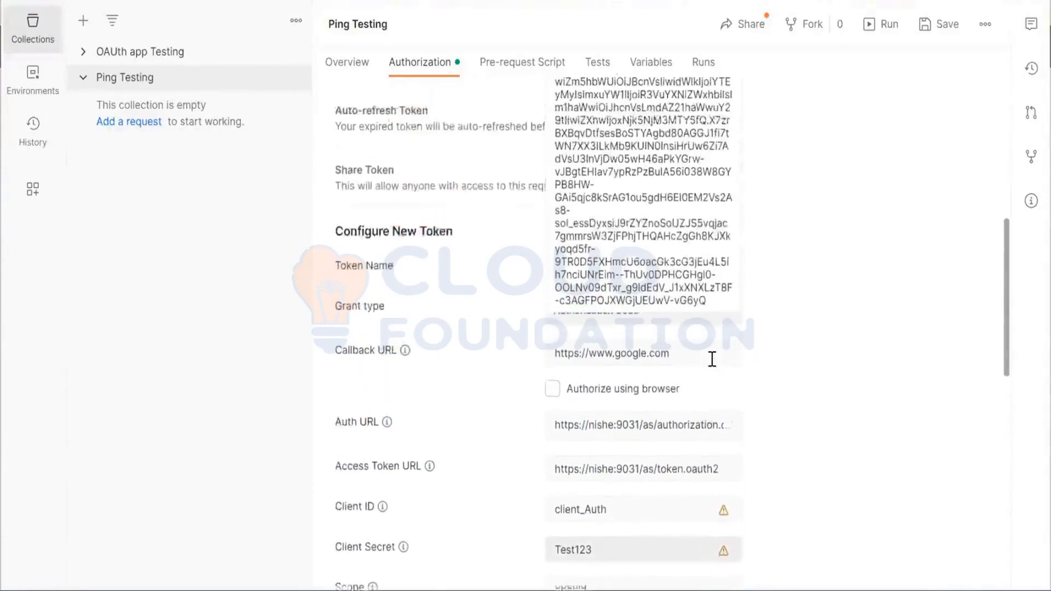
{"action": "scroll", "coordinate": [712, 359], "scroll_direction": "up", "scroll_amount": 5}
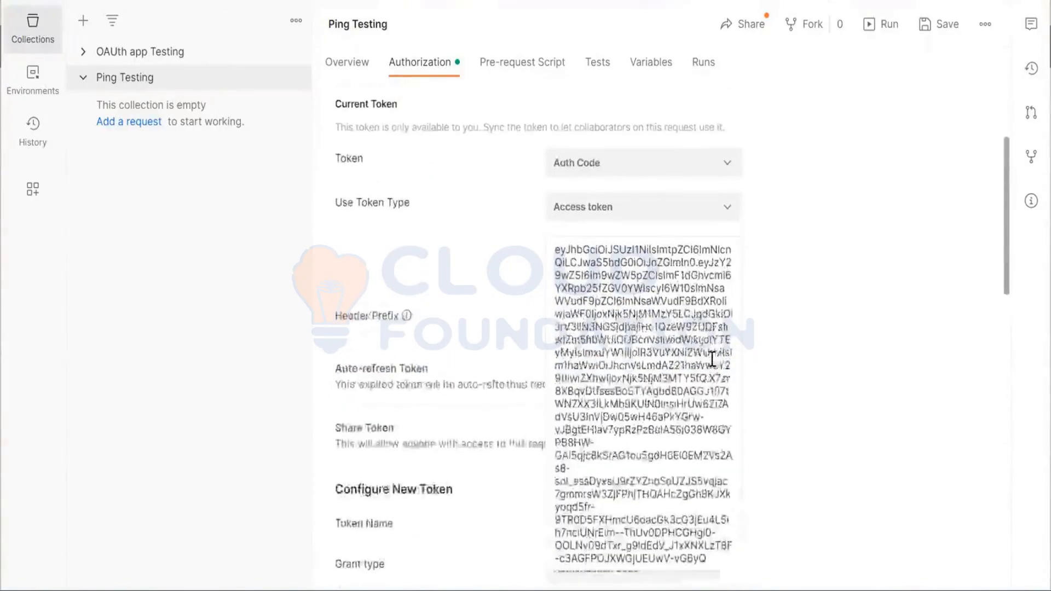
{"action": "scroll", "coordinate": [612, 291], "scroll_direction": "down", "scroll_amount": 8}
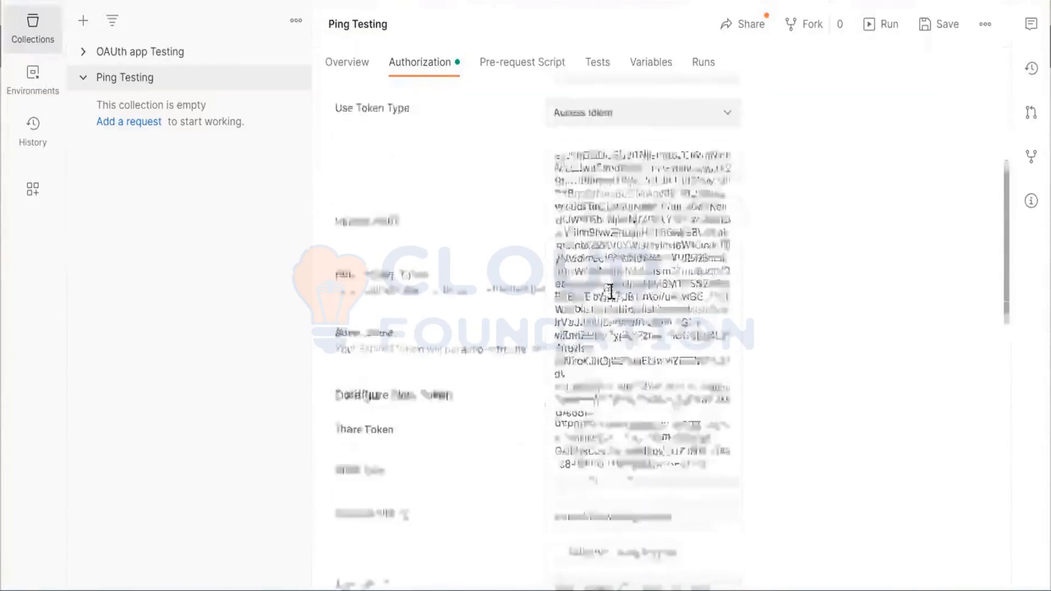
{"action": "scroll", "coordinate": [613, 298], "scroll_direction": "up", "scroll_amount": 3}
{"action": "scroll", "coordinate": [611, 298], "scroll_direction": "up", "scroll_amount": 3}
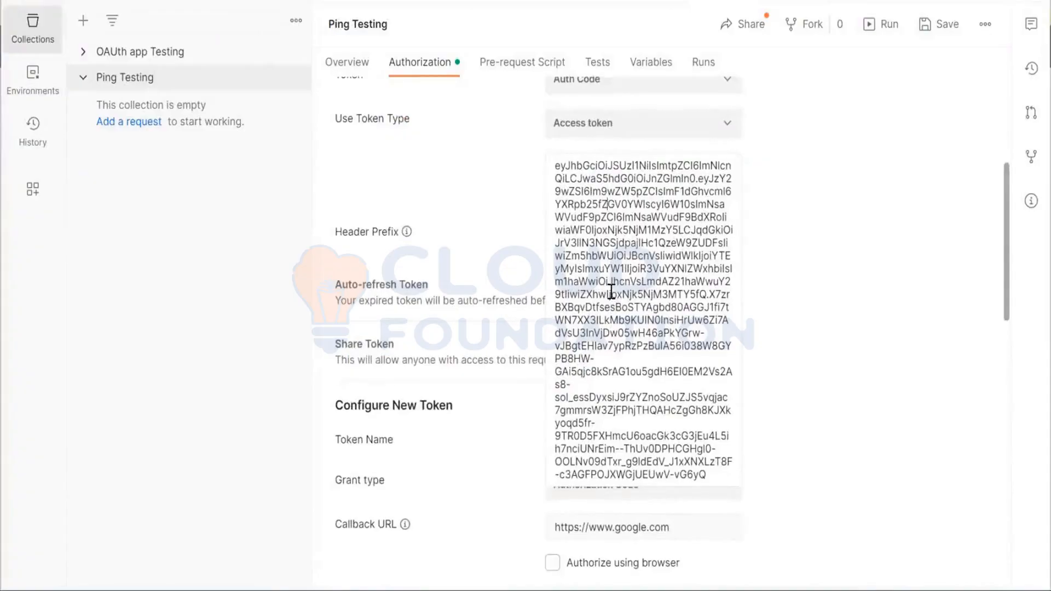
{"action": "scroll", "coordinate": [612, 290], "scroll_direction": "up", "scroll_amount": 2}
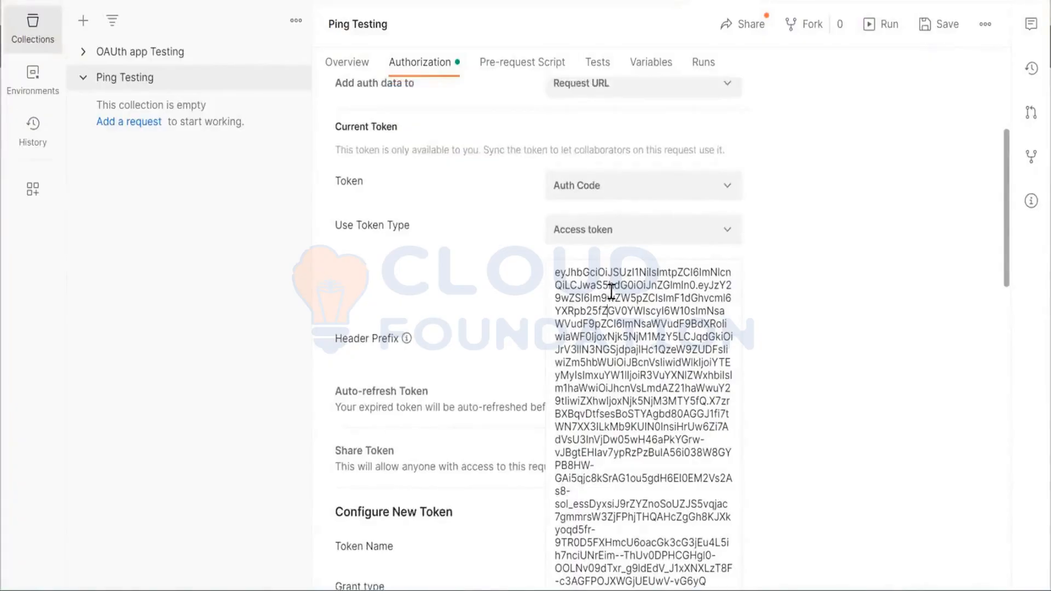
{"action": "scroll", "coordinate": [612, 290], "scroll_direction": "down", "scroll_amount": 6}
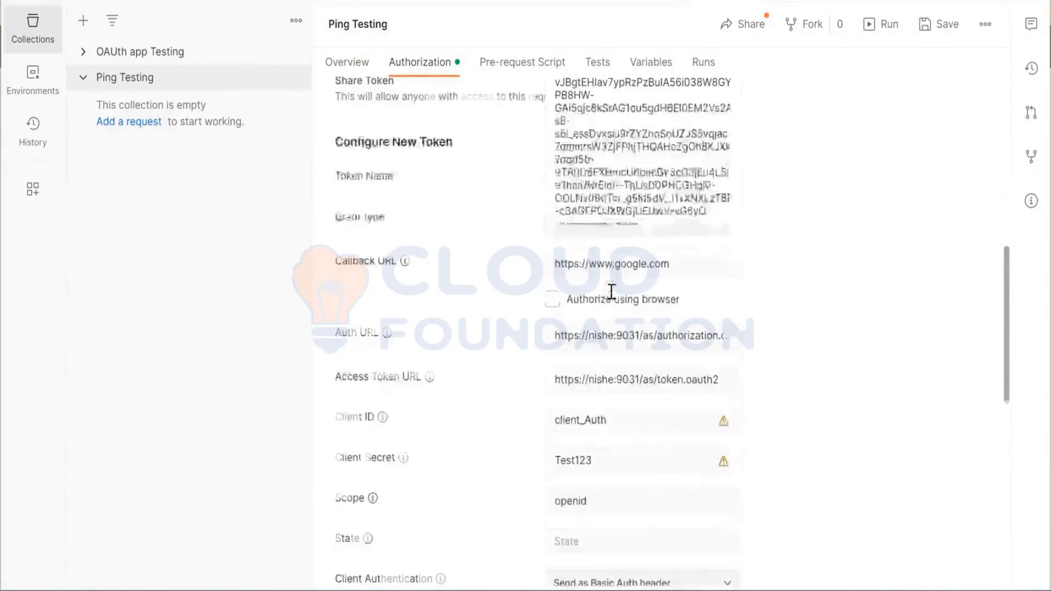
{"action": "scroll", "coordinate": [612, 290], "scroll_direction": "up", "scroll_amount": 3}
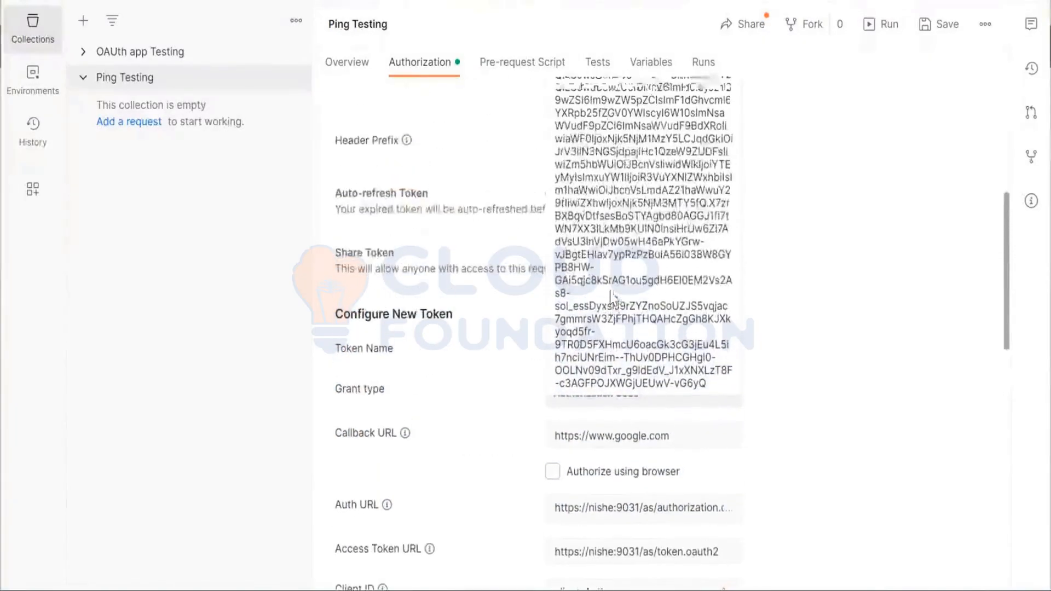
{"action": "left_click", "coordinate": [452, 197]}
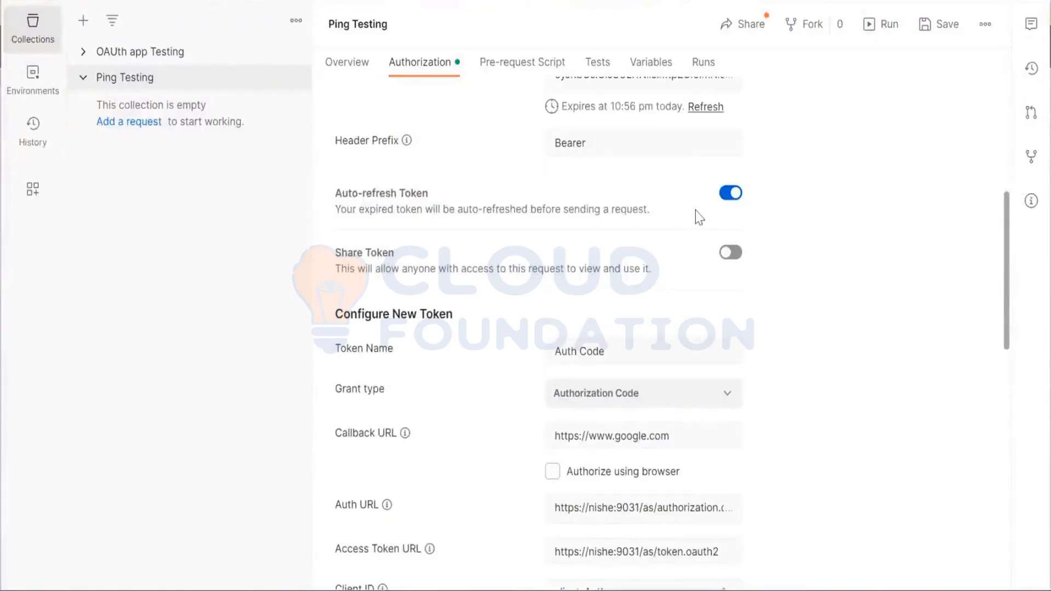
Refresh the current access token and inspect the new token value in full
{"action": "scroll", "coordinate": [818, 286], "scroll_direction": "up", "scroll_amount": 1}
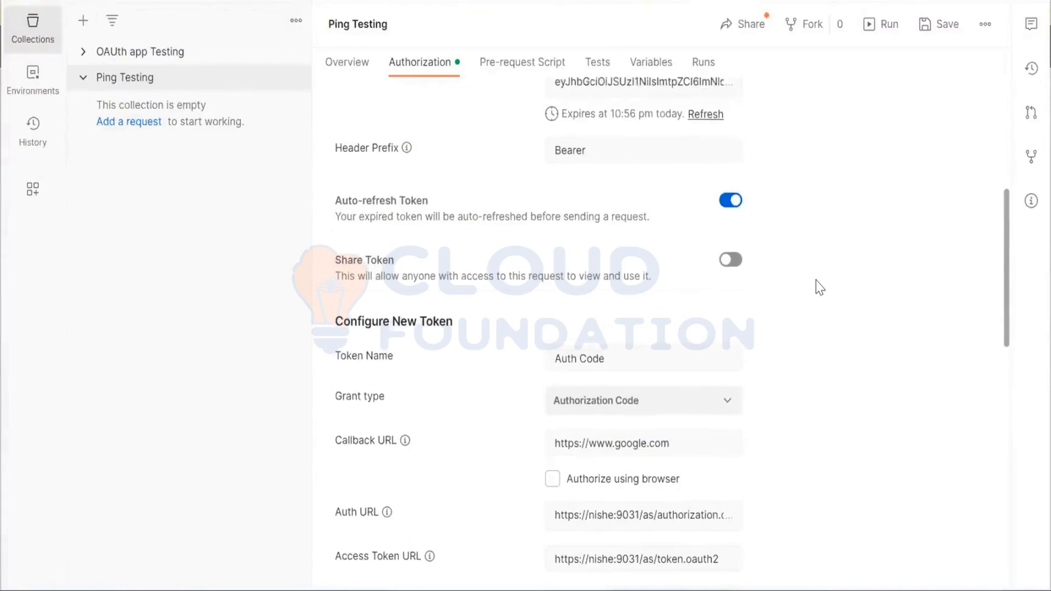
{"action": "scroll", "coordinate": [820, 287], "scroll_direction": "up", "scroll_amount": 3}
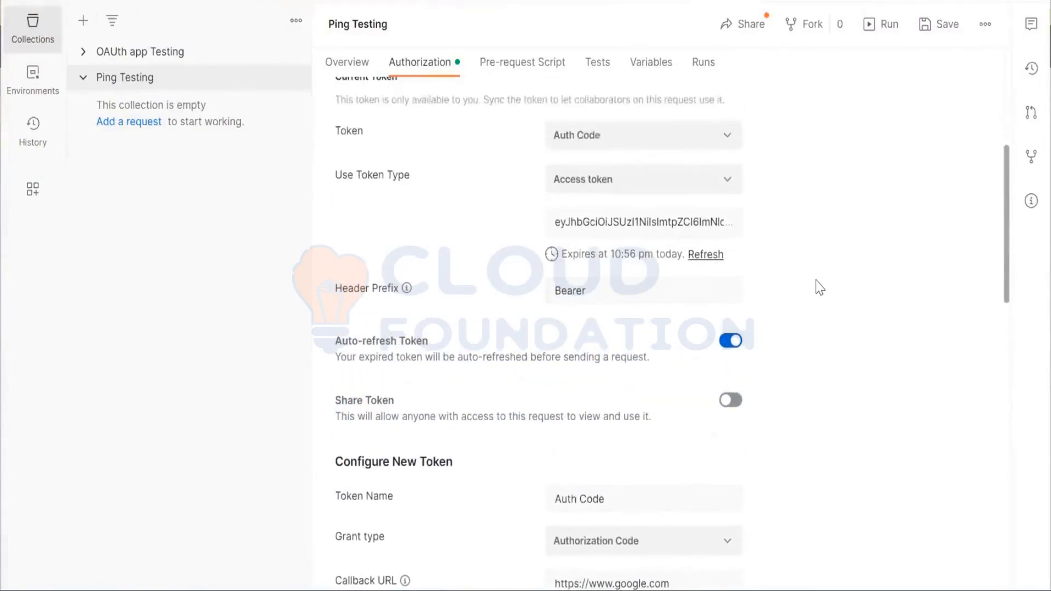
{"action": "left_click", "coordinate": [700, 261]}
{"action": "double_click", "coordinate": [590, 221]}
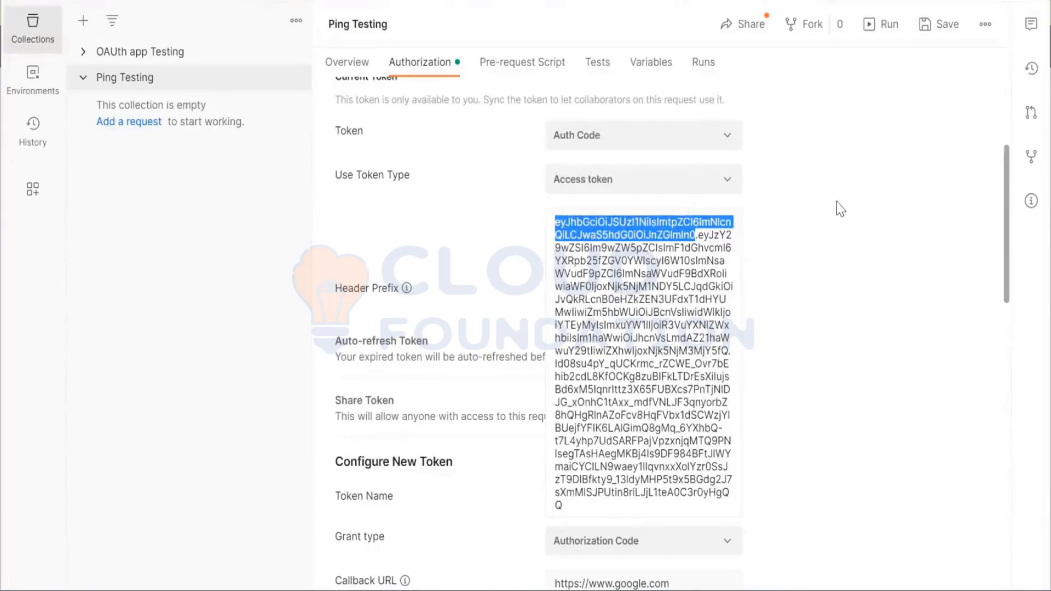
{"action": "scroll", "coordinate": [800, 353], "scroll_direction": "down", "scroll_amount": 2}
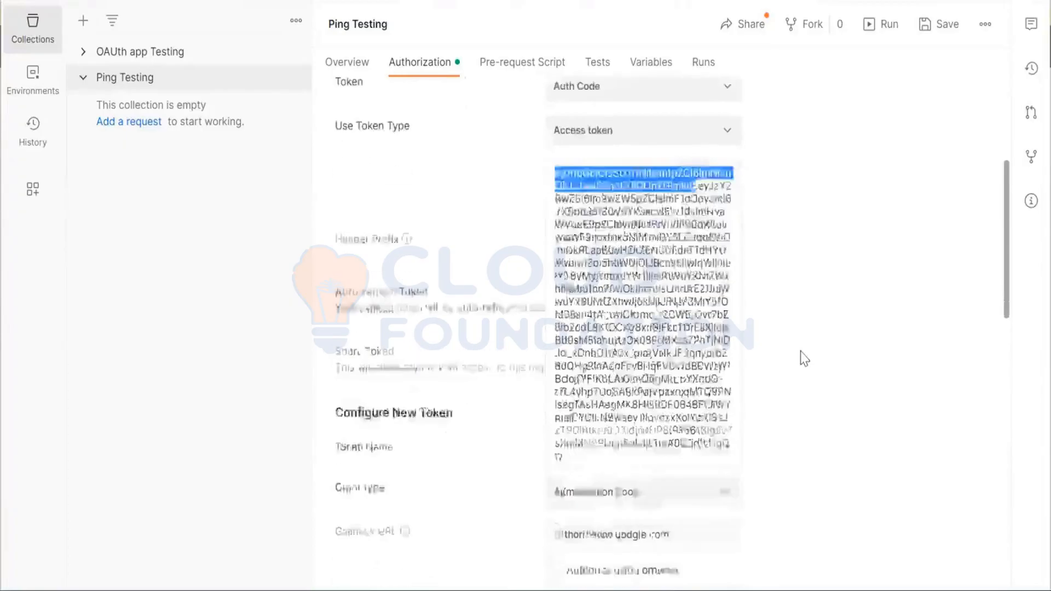
{"action": "scroll", "coordinate": [803, 359], "scroll_direction": "down", "scroll_amount": 2}
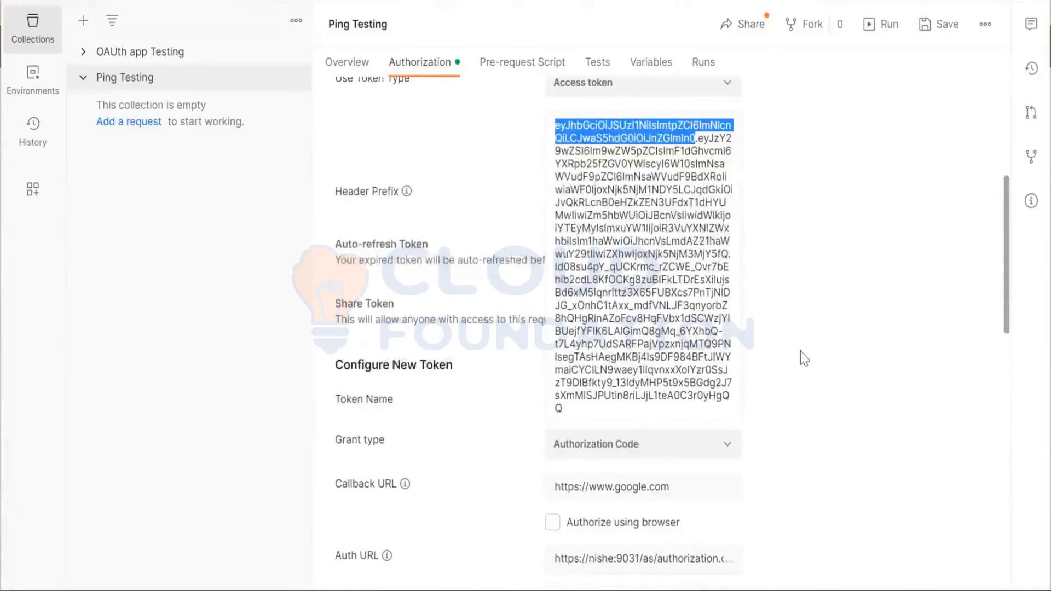
{"action": "scroll", "coordinate": [794, 337], "scroll_direction": "up", "scroll_amount": 3}
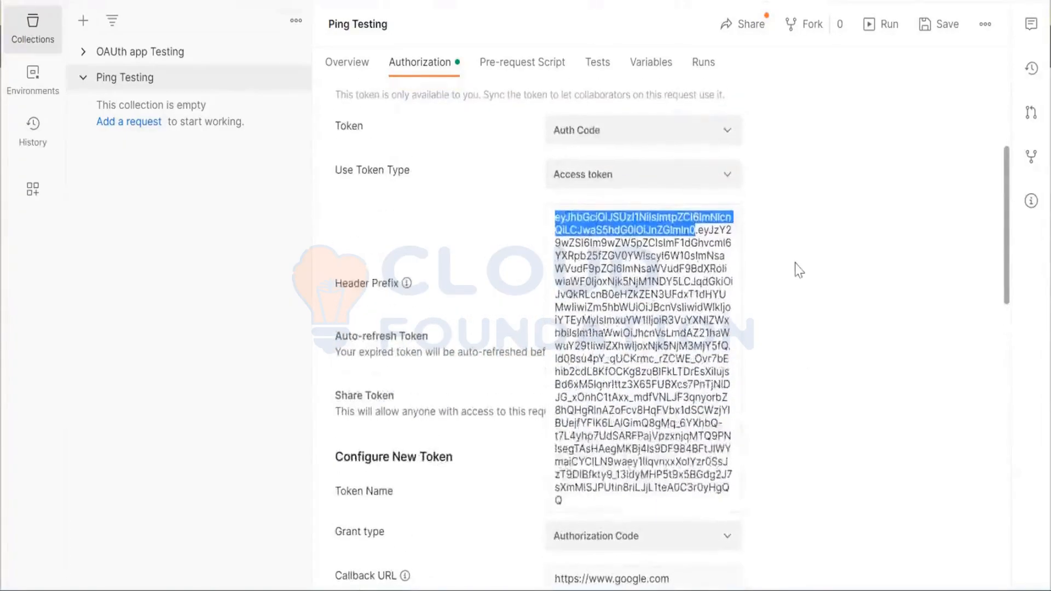
{"action": "left_click", "coordinate": [799, 270]}
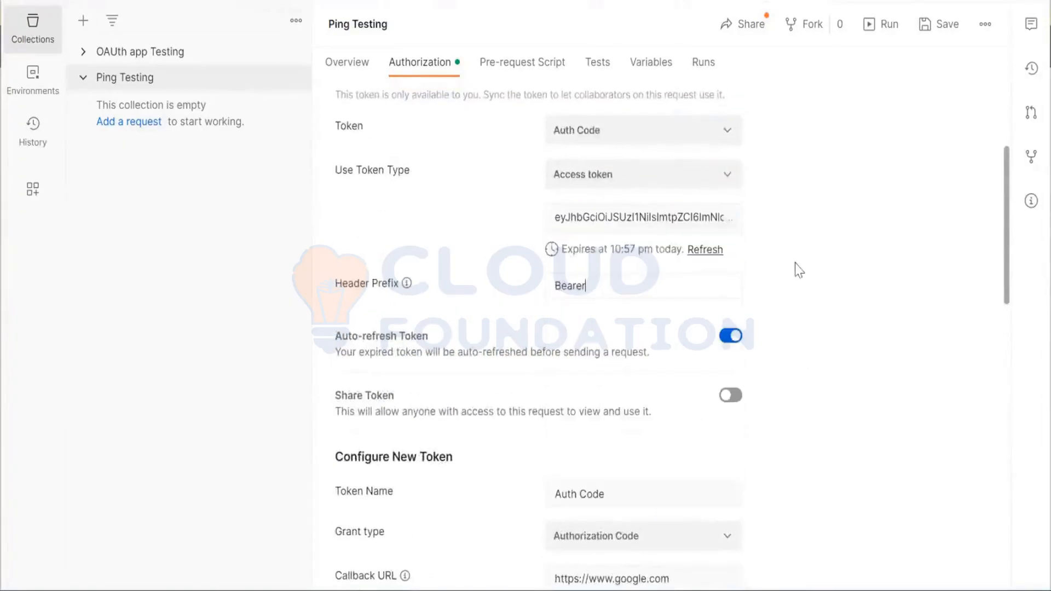
Refresh the access token again three times to renew its expiry
{"action": "left_click", "coordinate": [700, 251]}
{"action": "left_click", "coordinate": [705, 250]}
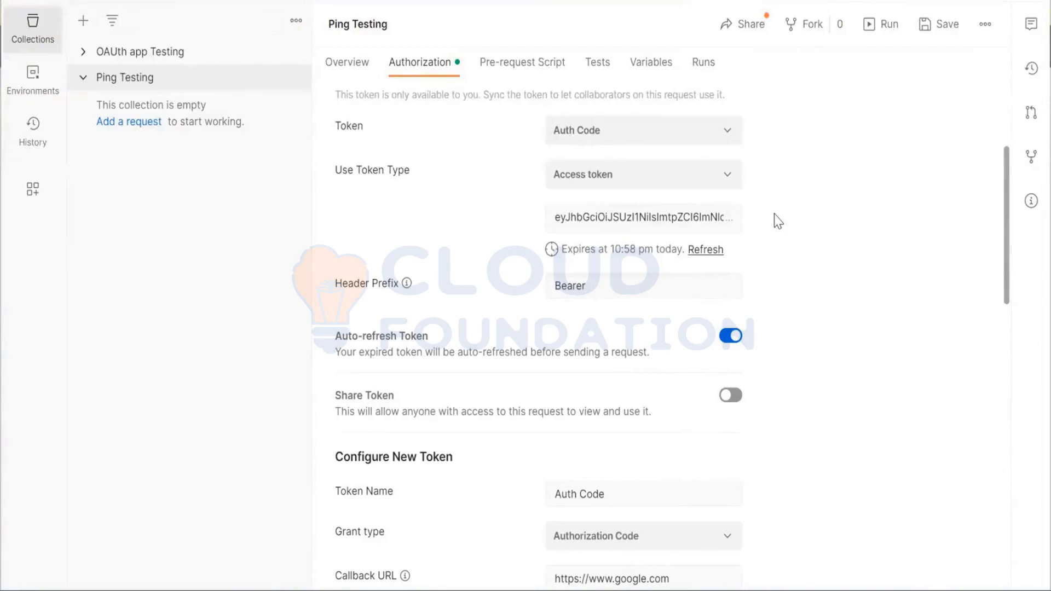
{"action": "left_click", "coordinate": [708, 250]}
Examine the renewed token's expiry time, the auto-refresh setting and the Configure New Token values
{"action": "scroll", "coordinate": [599, 253], "scroll_direction": "up", "scroll_amount": 1}
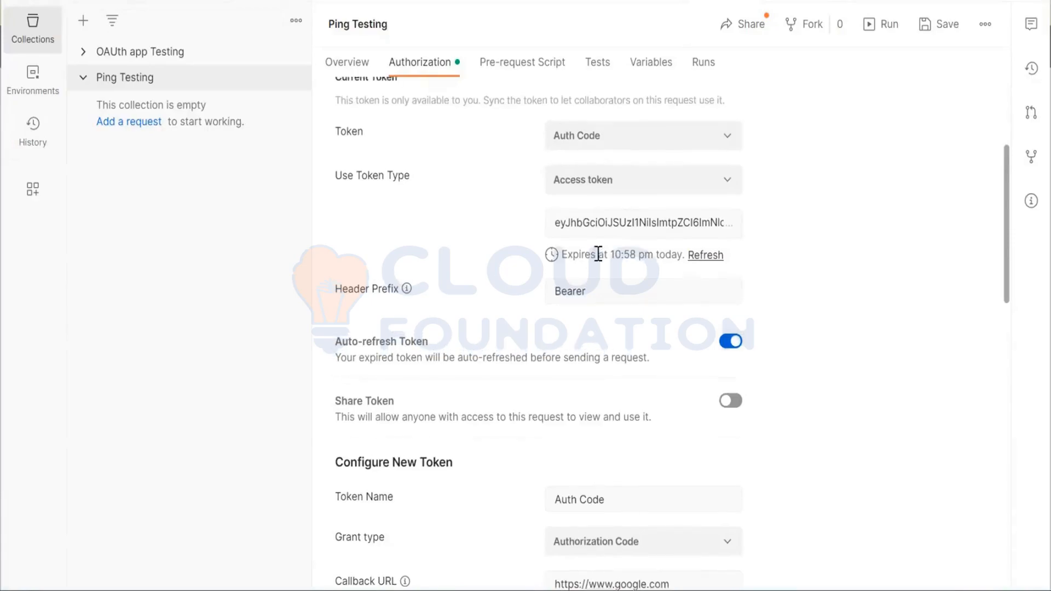
{"action": "scroll", "coordinate": [598, 253], "scroll_direction": "up", "scroll_amount": 1}
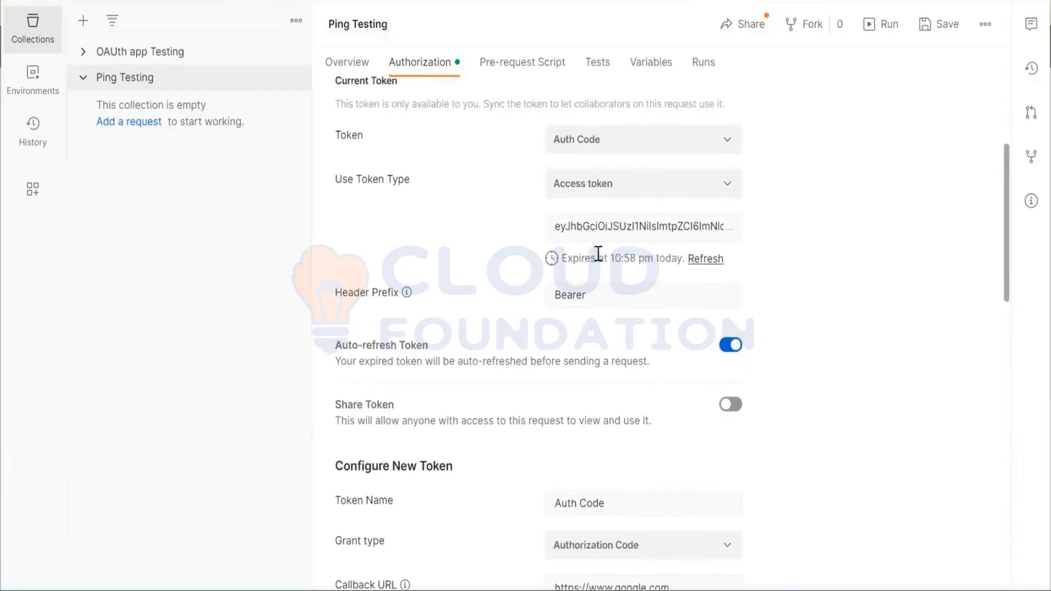
{"action": "scroll", "coordinate": [599, 253], "scroll_direction": "down", "scroll_amount": 2}
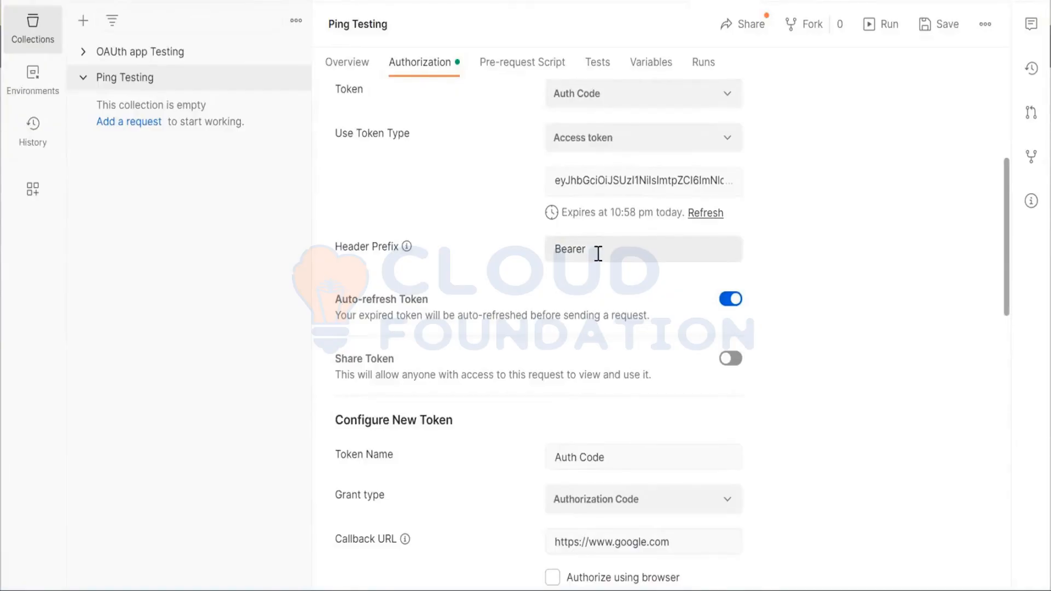
{"action": "mouse_move", "coordinate": [532, 590]}
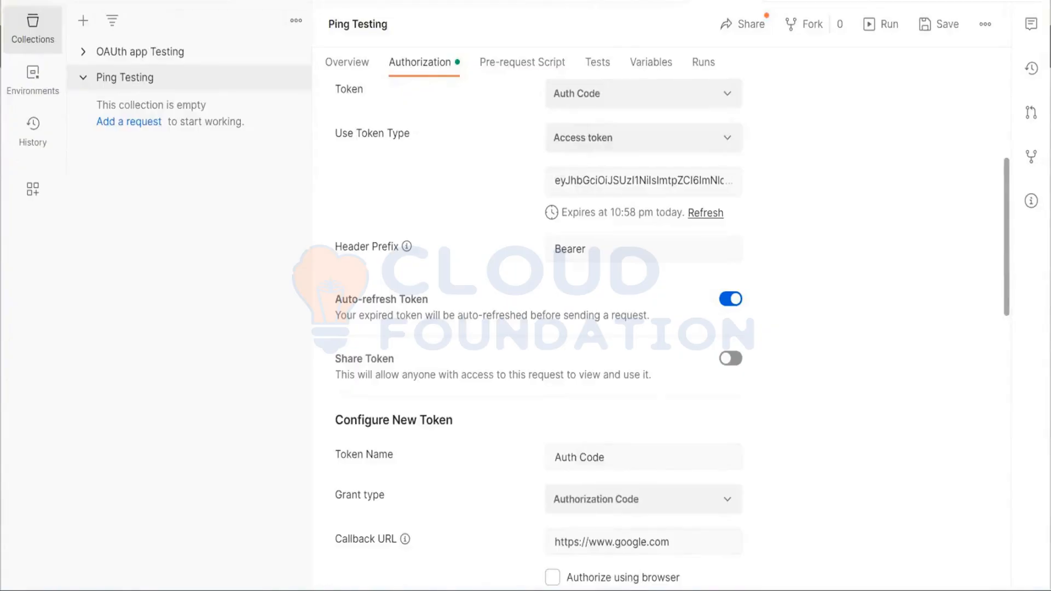
{"action": "mouse_move", "coordinate": [496, 590]}
{"action": "scroll", "coordinate": [673, 438], "scroll_direction": "down", "scroll_amount": 1}
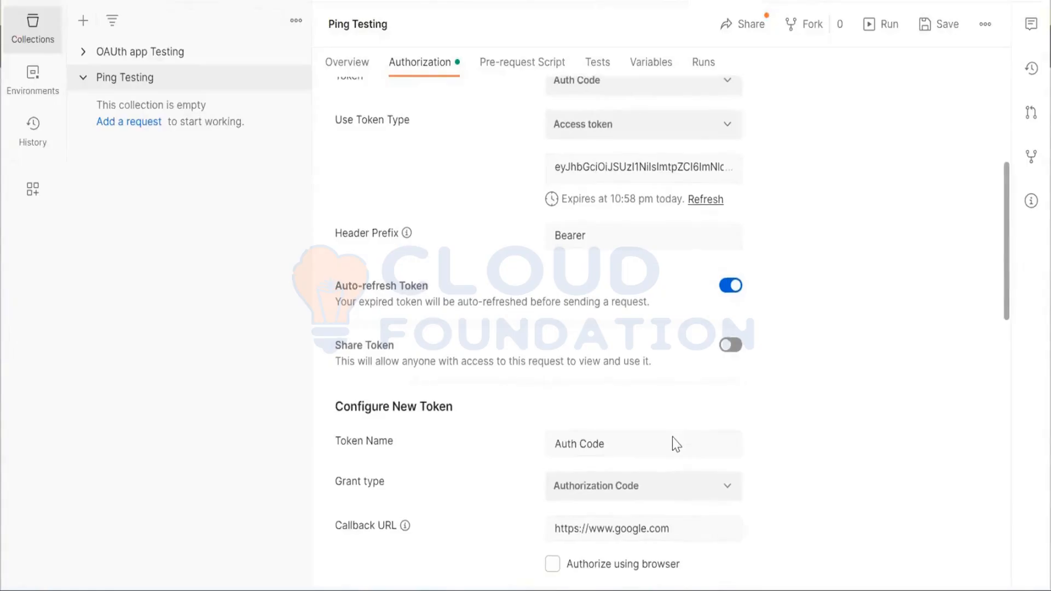
{"action": "scroll", "coordinate": [672, 438], "scroll_direction": "down", "scroll_amount": 5}
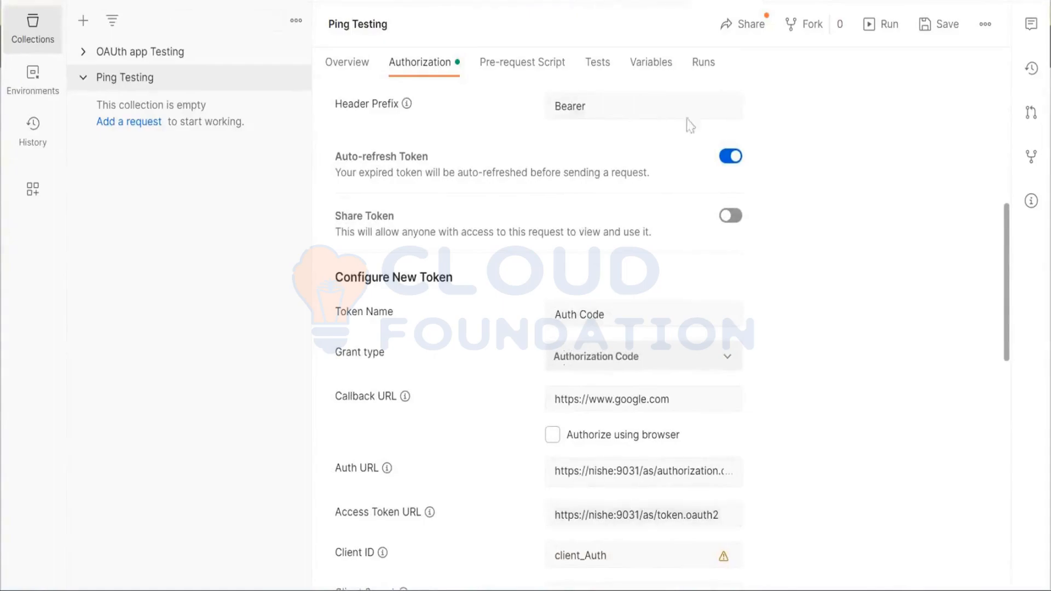
Review the Ping Testing collection's current token, auto-refresh setting and OAuth 2.0 authorization type once more
{"action": "scroll", "coordinate": [799, 359], "scroll_direction": "up", "scroll_amount": 2}
{"action": "scroll", "coordinate": [798, 353], "scroll_direction": "up", "scroll_amount": 2}
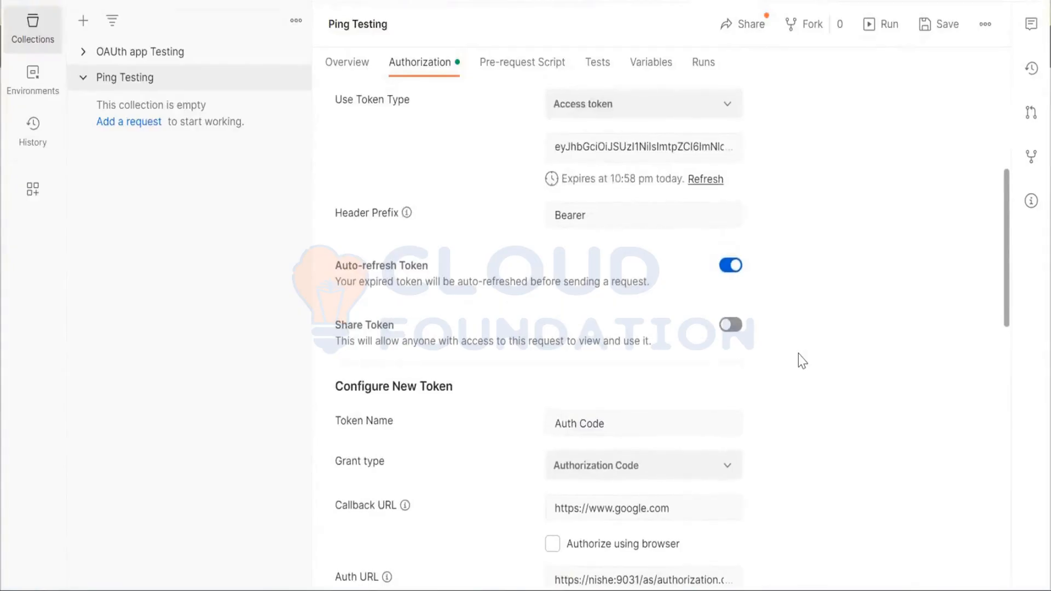
{"action": "scroll", "coordinate": [799, 354], "scroll_direction": "up", "scroll_amount": 2}
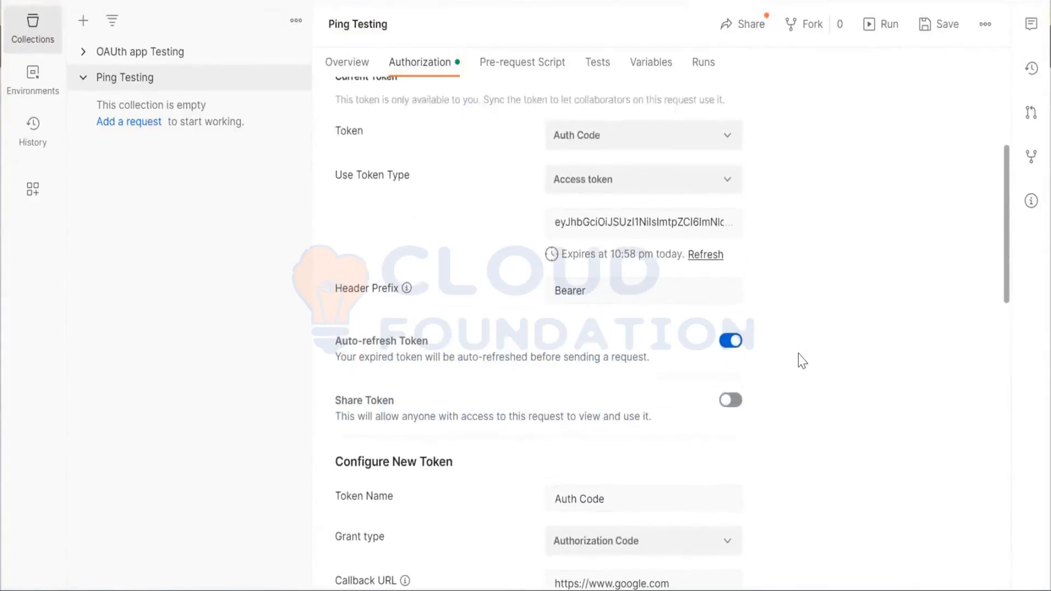
{"action": "scroll", "coordinate": [798, 354], "scroll_direction": "up", "scroll_amount": 1}
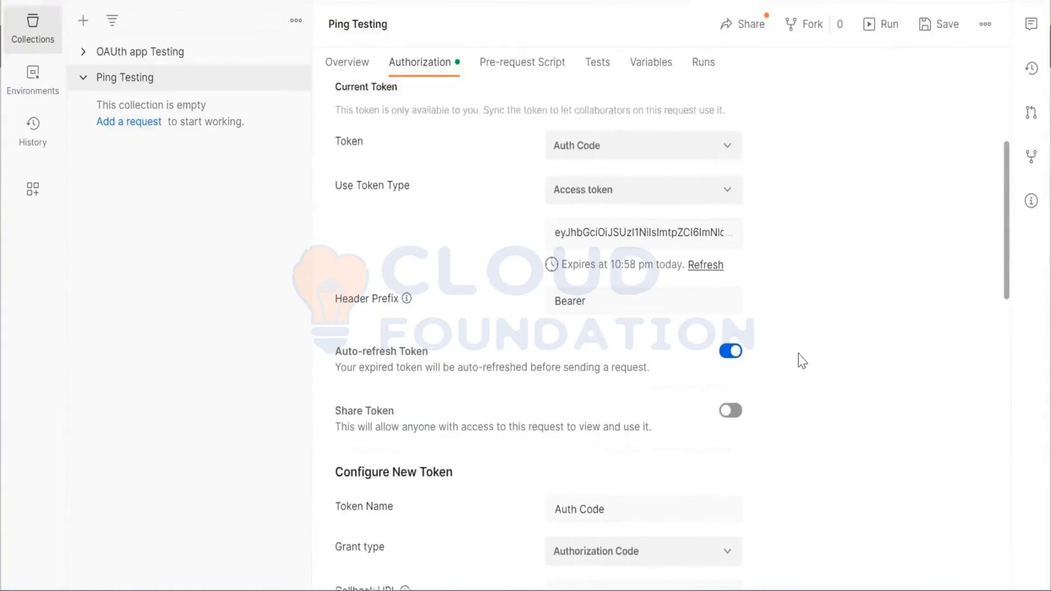
{"action": "scroll", "coordinate": [799, 353], "scroll_direction": "up", "scroll_amount": 3}
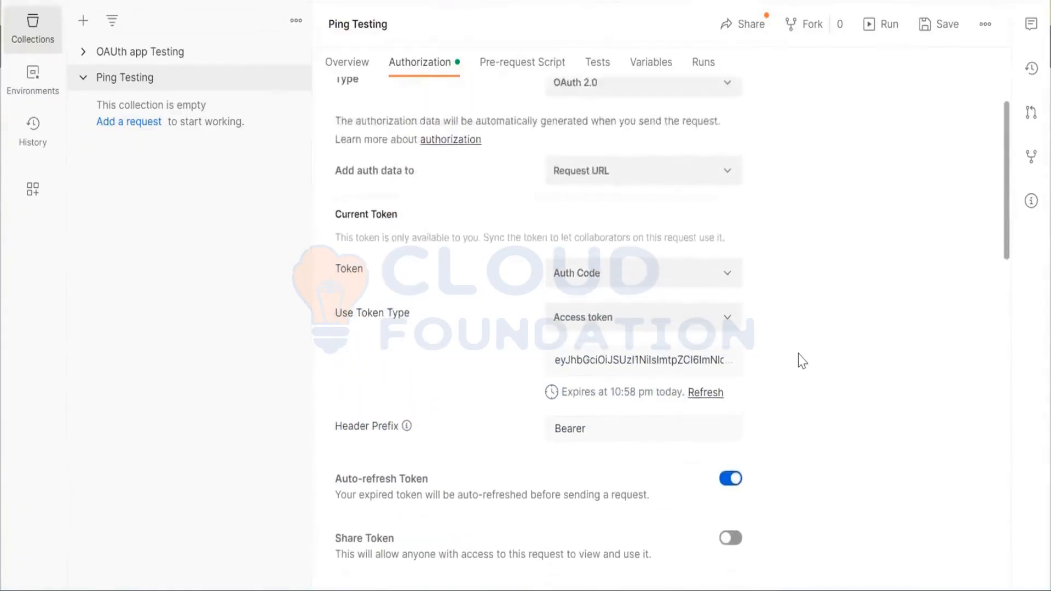
{"action": "scroll", "coordinate": [798, 354], "scroll_direction": "up", "scroll_amount": 2}
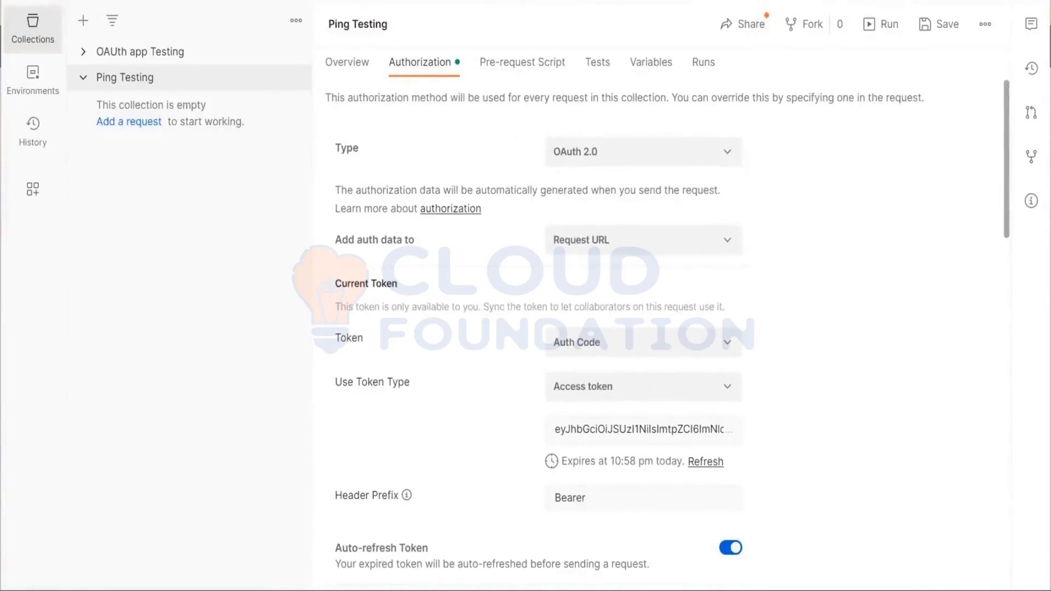
Switch to the notes file in the text editor and place the cursor on the empty line below the 10/11 heading
{"action": "left_click", "coordinate": [503, 590]}
{"action": "left_click", "coordinate": [70, 1]}
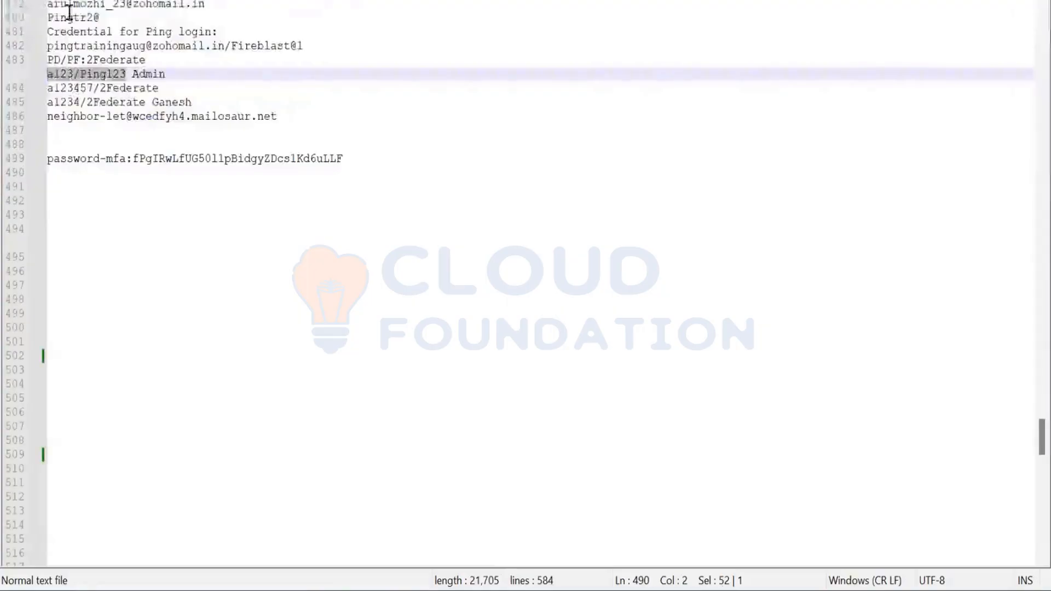
{"action": "scroll", "coordinate": [180, 249], "scroll_direction": "down", "scroll_amount": 2}
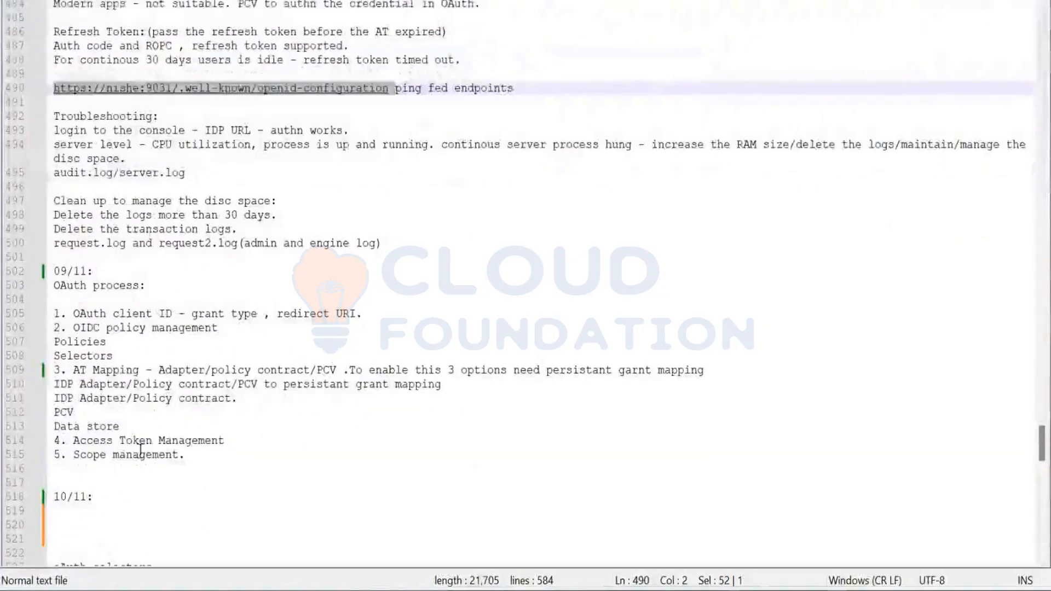
{"action": "left_click", "coordinate": [95, 510]}
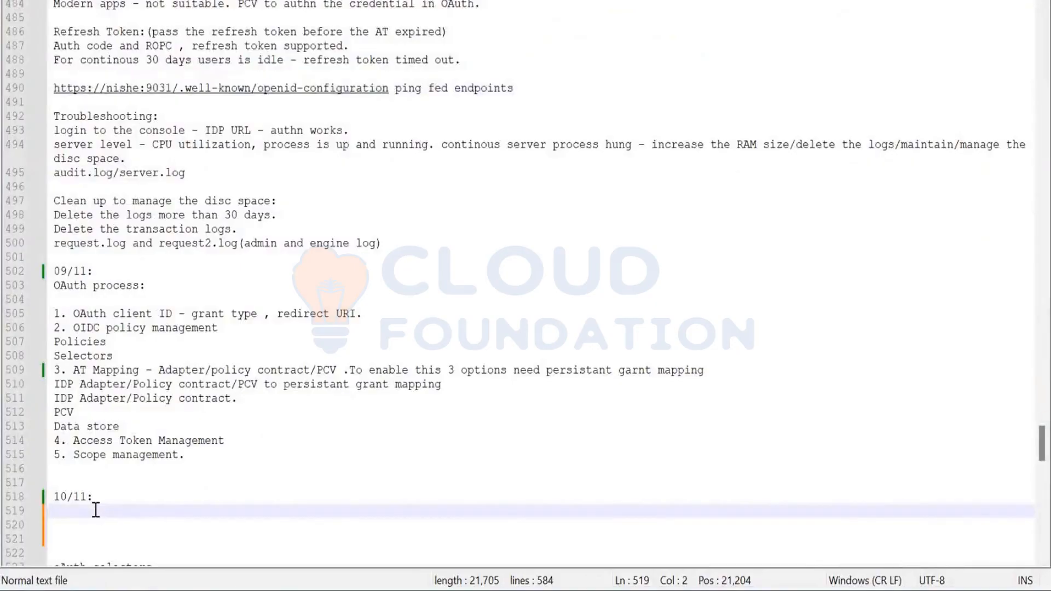
{"action": "scroll", "coordinate": [96, 510], "scroll_direction": "down", "scroll_amount": 3}
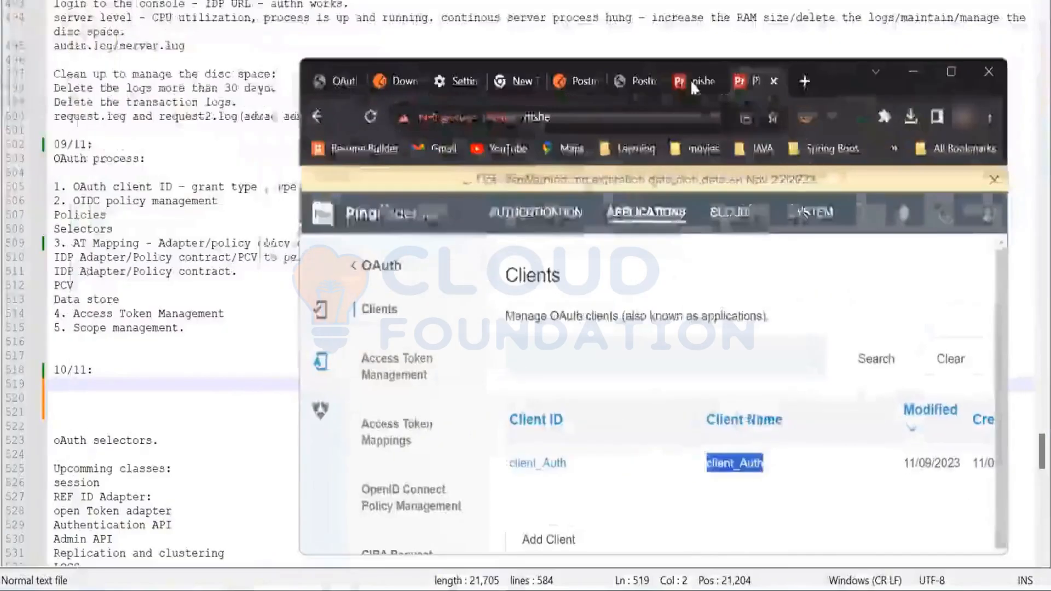
Switch to the browser and open the OAuth2 Developers Guide PDF in a maximized window at its table of contents
{"action": "left_click", "coordinate": [691, 80]}
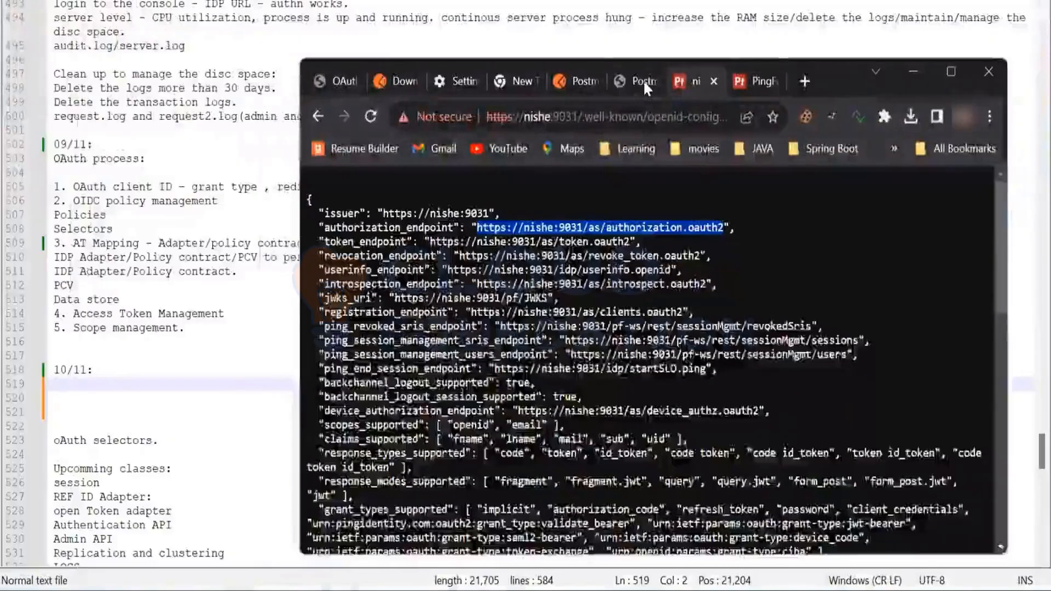
{"action": "left_click", "coordinate": [643, 80]}
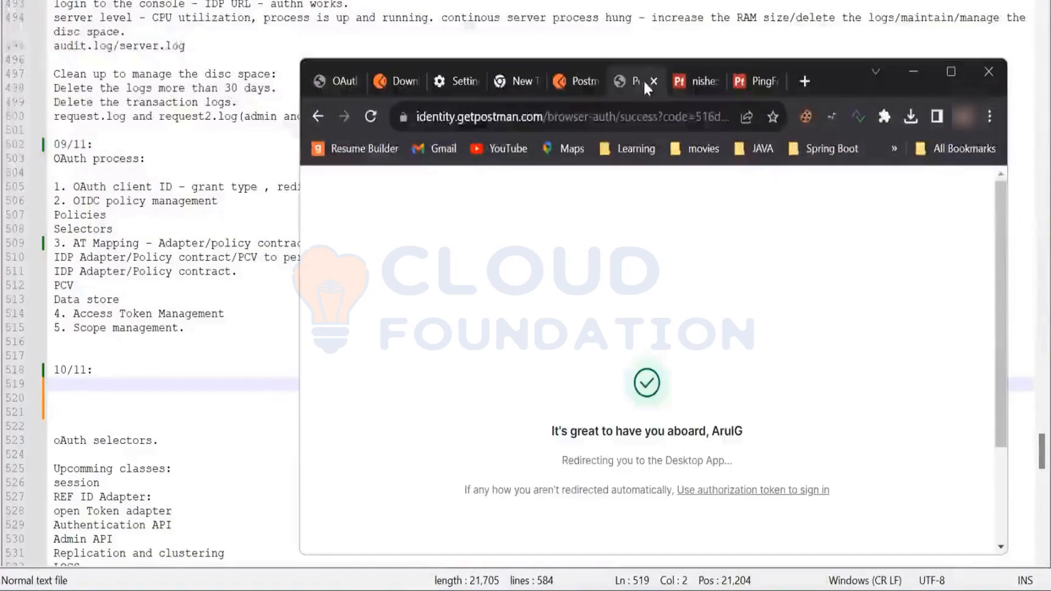
{"action": "left_click", "coordinate": [392, 82]}
{"action": "left_click", "coordinate": [333, 80]}
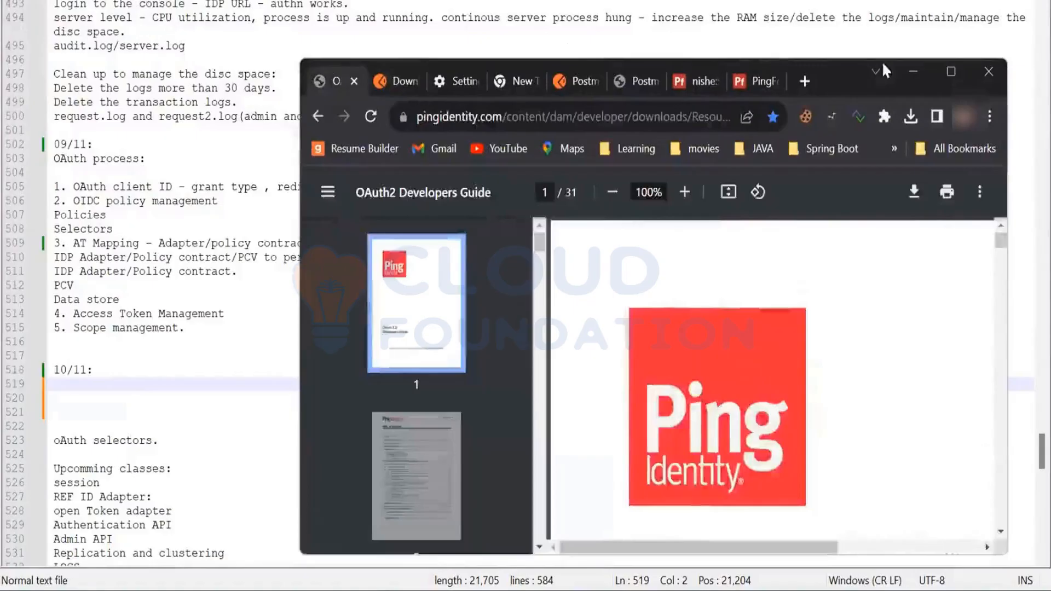
{"action": "left_click", "coordinate": [951, 72]}
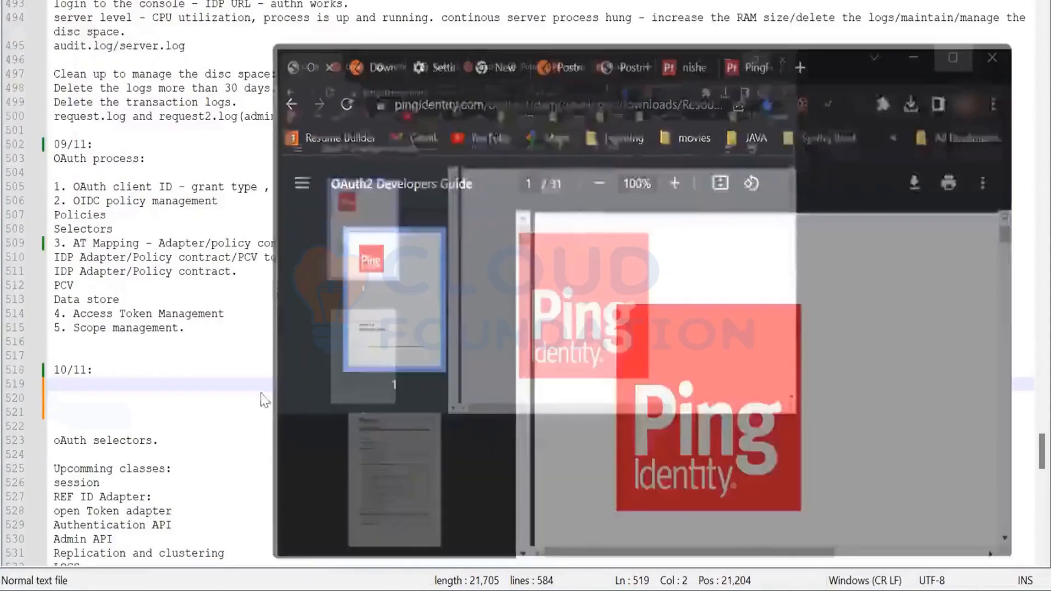
{"action": "left_click", "coordinate": [99, 335]}
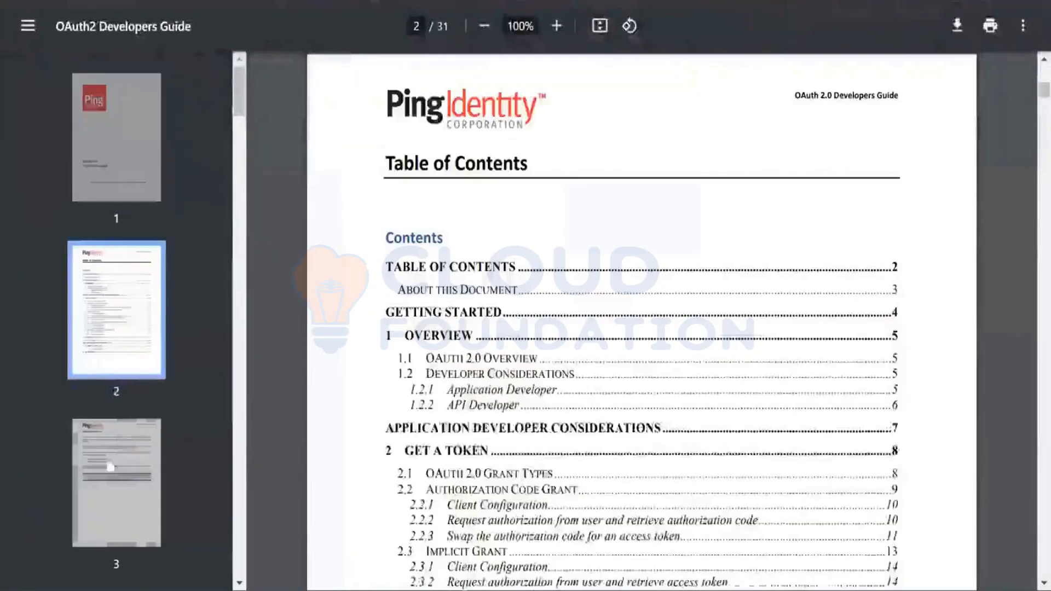
Look through the guide's contents, OAuth 2.0 overview, grant types and authorization code grant flow with its capability table
{"action": "scroll", "coordinate": [548, 431], "scroll_direction": "down", "scroll_amount": 2}
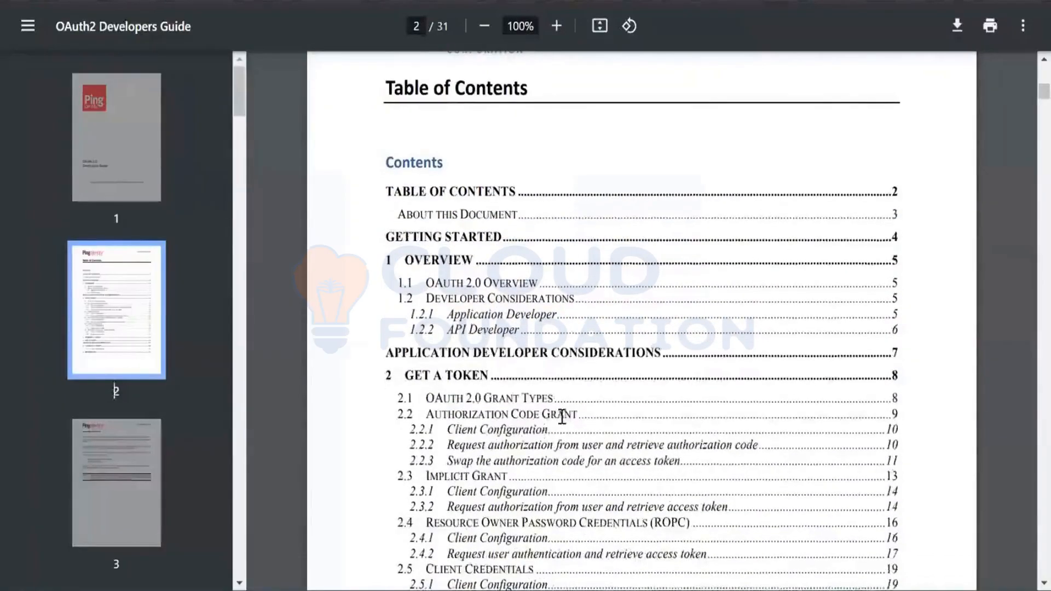
{"action": "scroll", "coordinate": [562, 417], "scroll_direction": "down", "scroll_amount": 3}
{"action": "scroll", "coordinate": [562, 417], "scroll_direction": "down", "scroll_amount": 20}
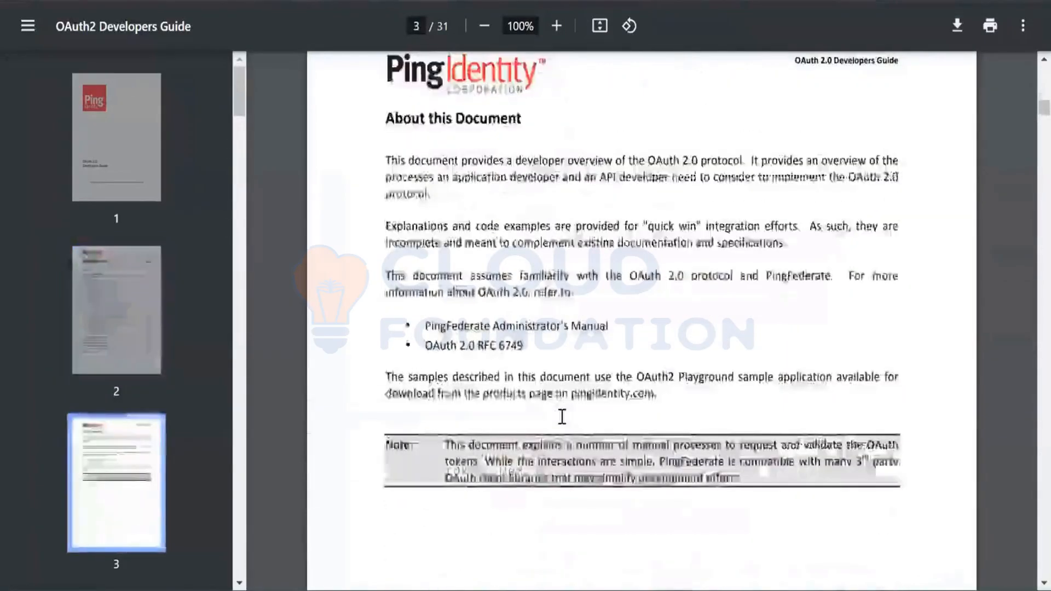
{"action": "scroll", "coordinate": [562, 417], "scroll_direction": "down", "scroll_amount": 15}
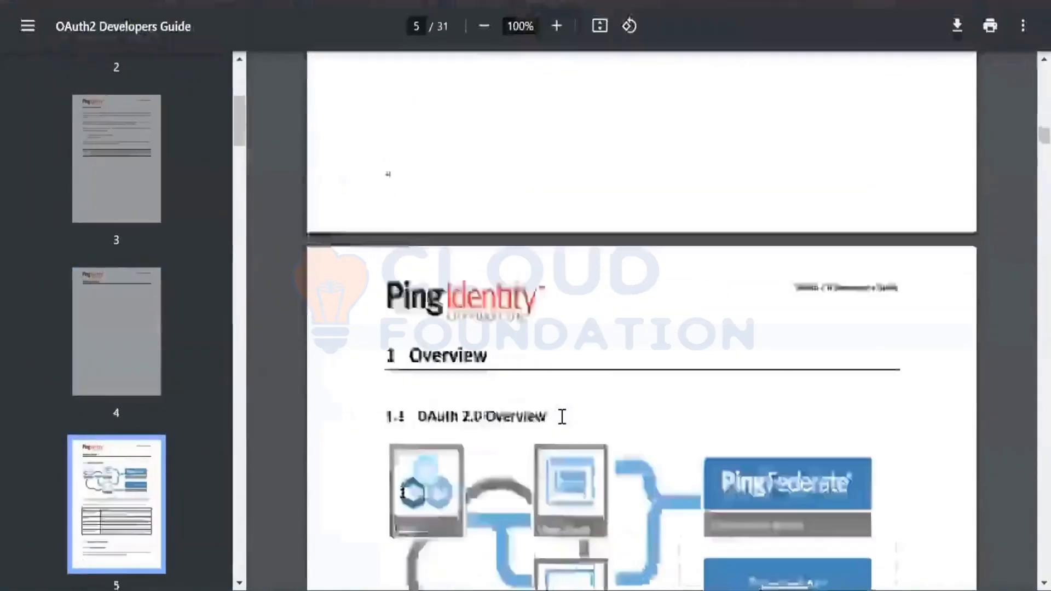
{"action": "scroll", "coordinate": [562, 417], "scroll_direction": "down", "scroll_amount": 20}
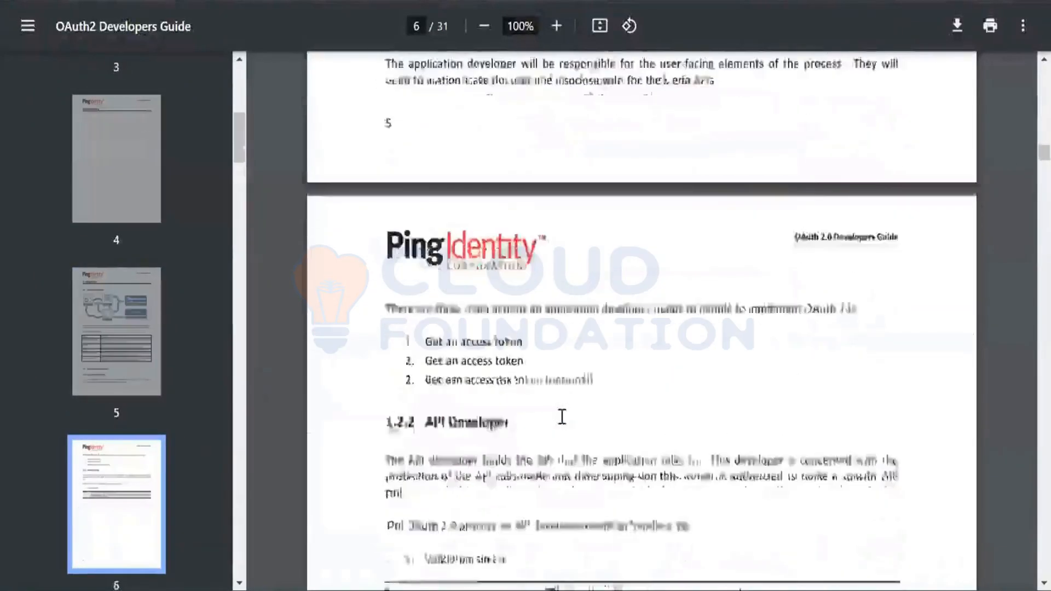
{"action": "scroll", "coordinate": [562, 417], "scroll_direction": "down", "scroll_amount": 20}
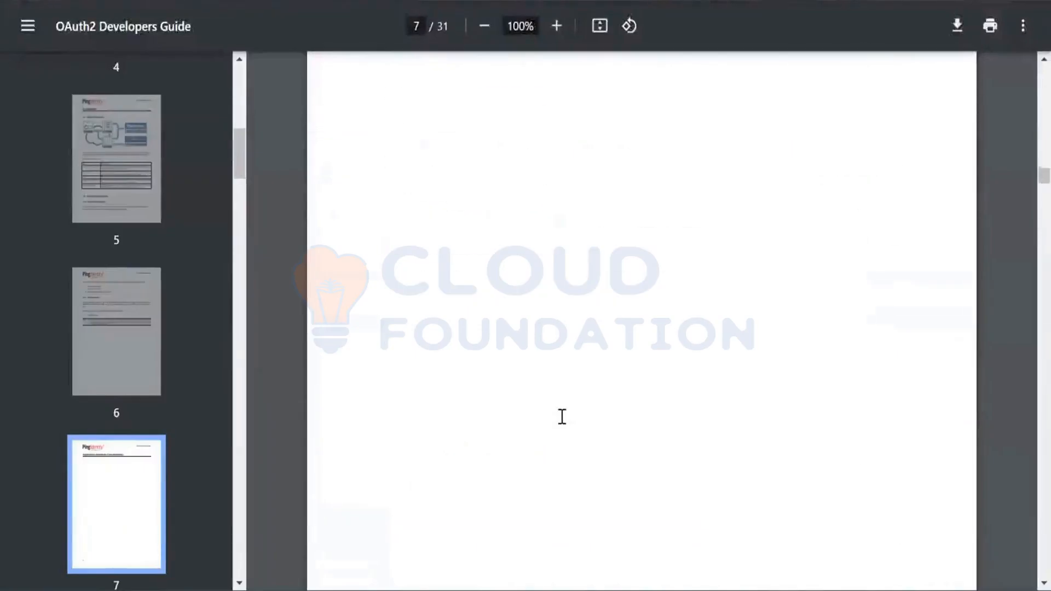
{"action": "scroll", "coordinate": [562, 417], "scroll_direction": "down", "scroll_amount": 20}
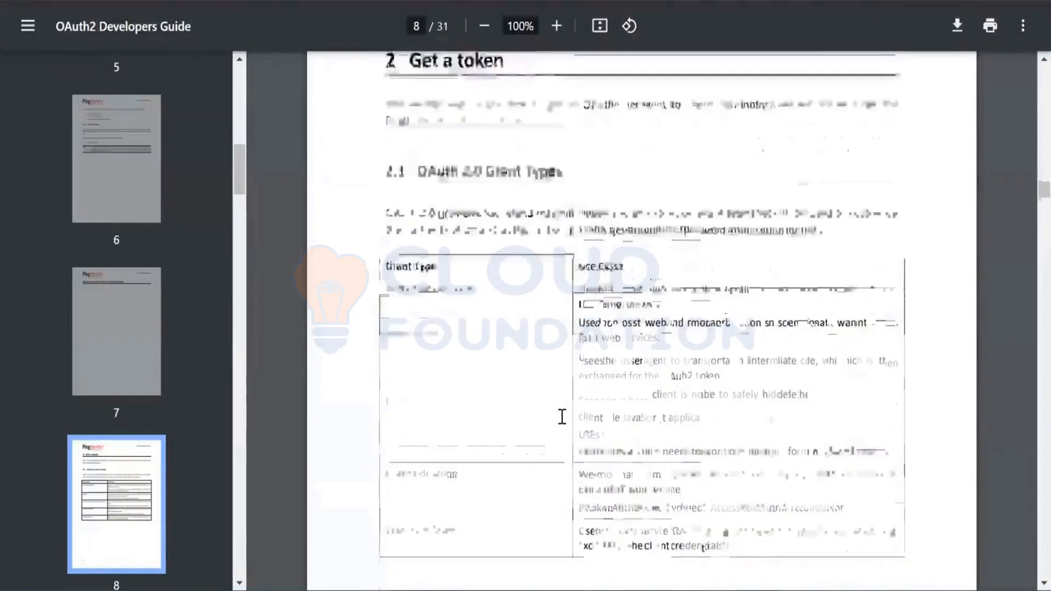
{"action": "scroll", "coordinate": [562, 417], "scroll_direction": "down", "scroll_amount": 7}
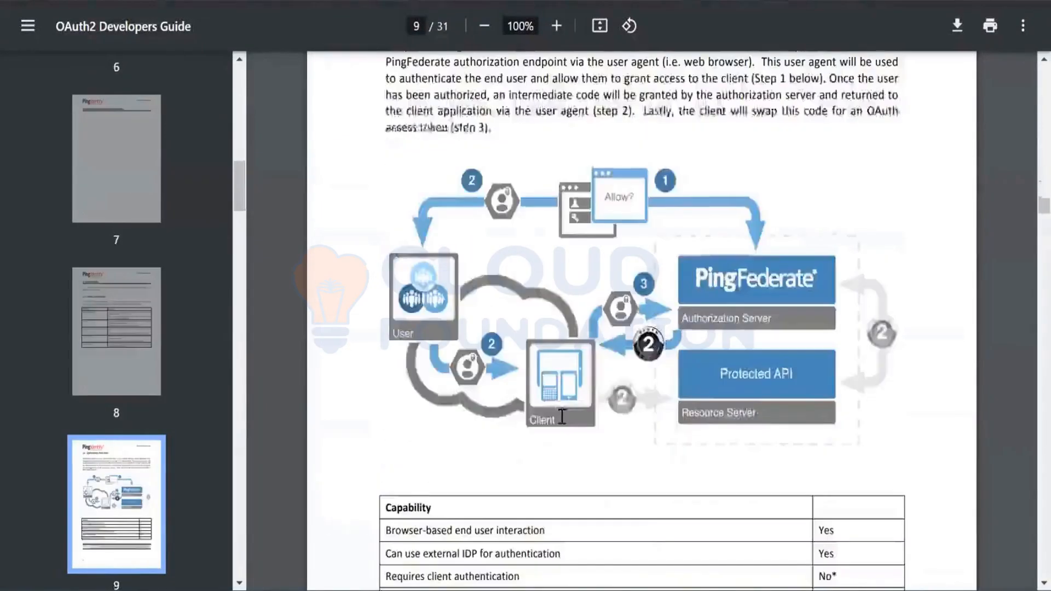
{"action": "scroll", "coordinate": [562, 417], "scroll_direction": "up", "scroll_amount": 2}
{"action": "scroll", "coordinate": [562, 417], "scroll_direction": "down", "scroll_amount": 15}
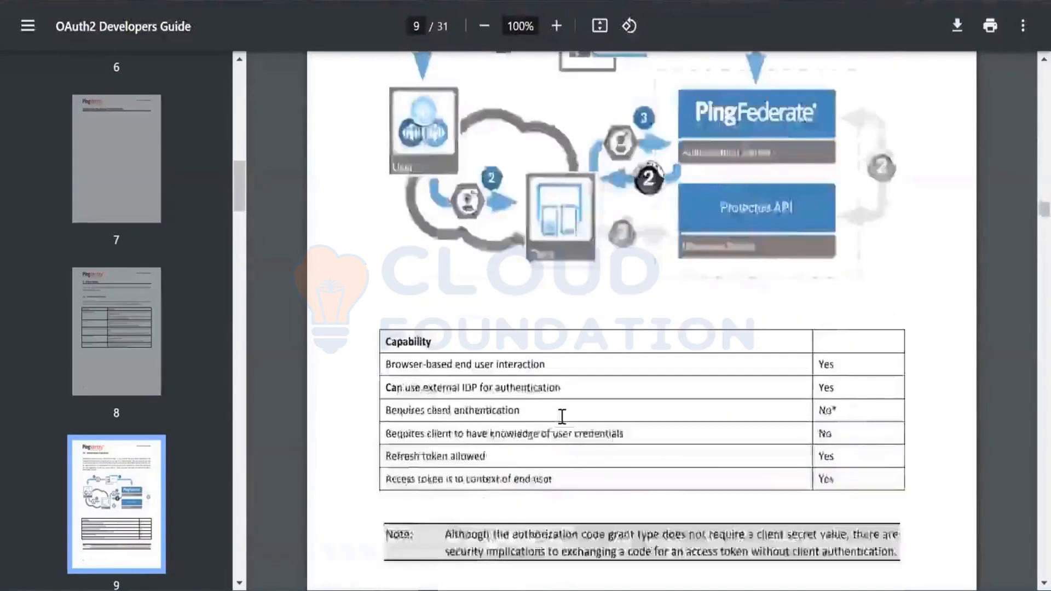
Copy the example authorization request URL from section 2.2.2 of the guide into the notes file below the 10/11 heading
{"action": "scroll", "coordinate": [562, 417], "scroll_direction": "down", "scroll_amount": 7}
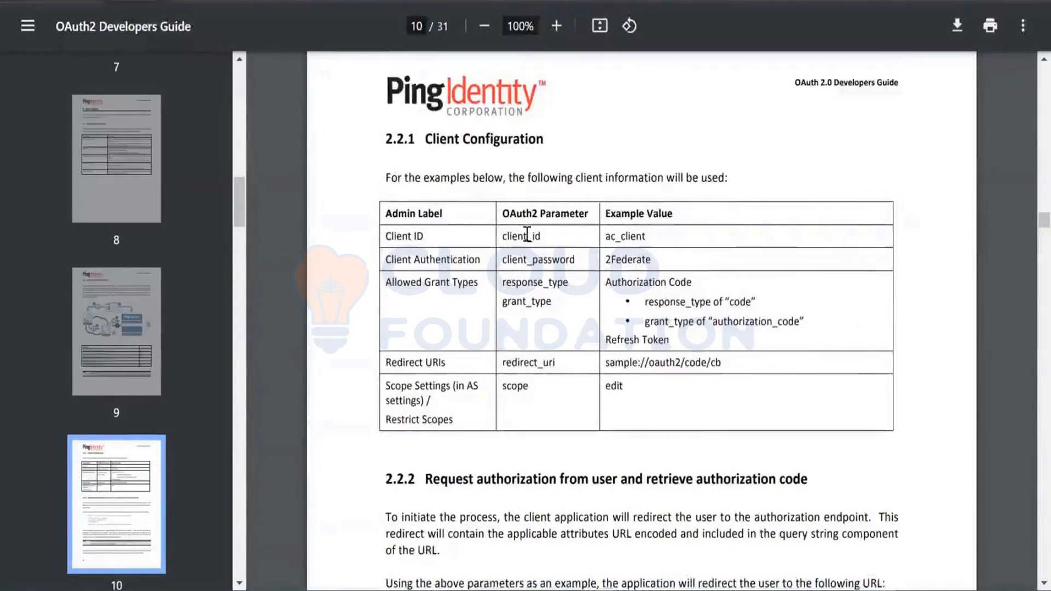
{"action": "scroll", "coordinate": [527, 232], "scroll_direction": "down", "scroll_amount": 5}
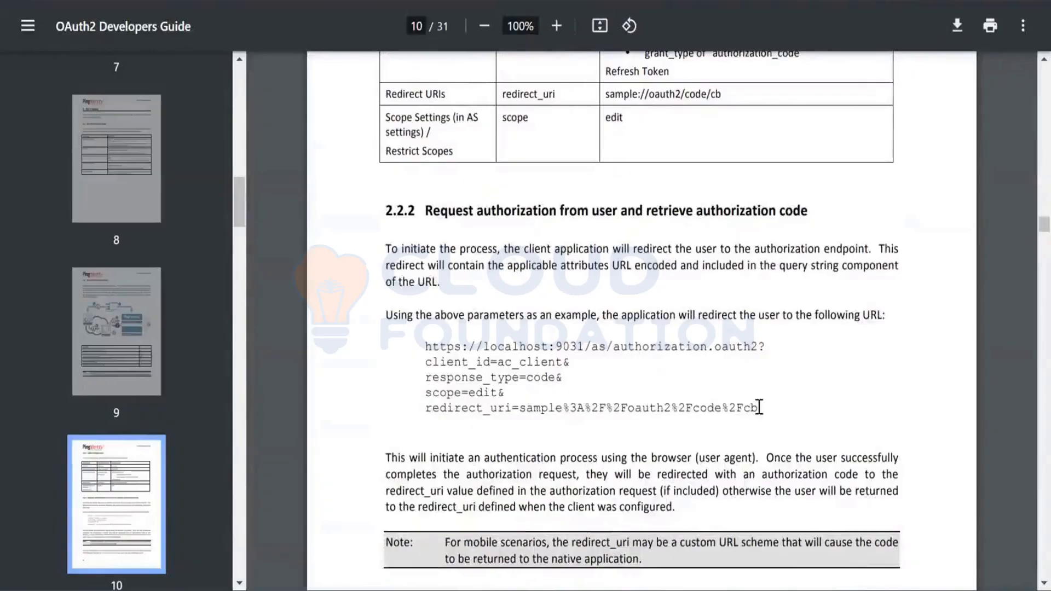
{"action": "left_click_drag", "start_coordinate": [759, 408], "coordinate": [418, 346]}
{"action": "key", "text": "ctrl+c"}
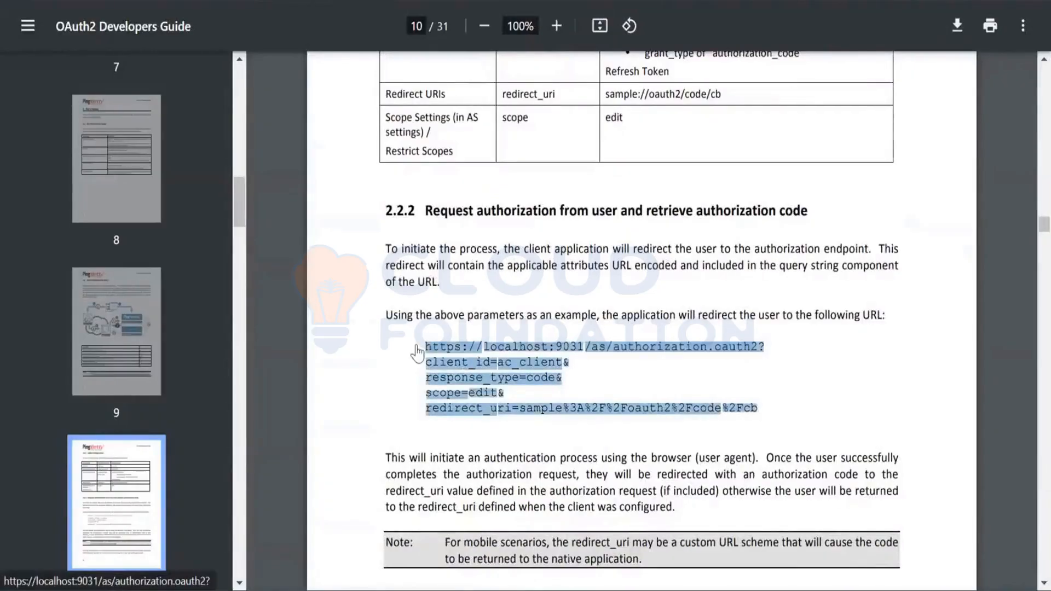
{"action": "key", "text": "alt+Tab"}
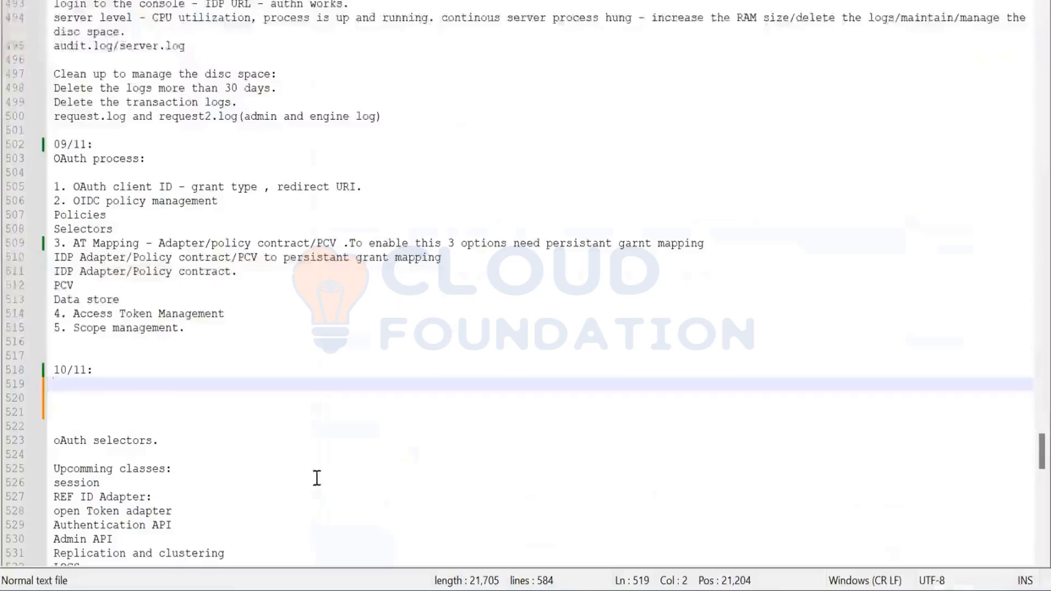
{"action": "key", "text": "ctrl+v"}
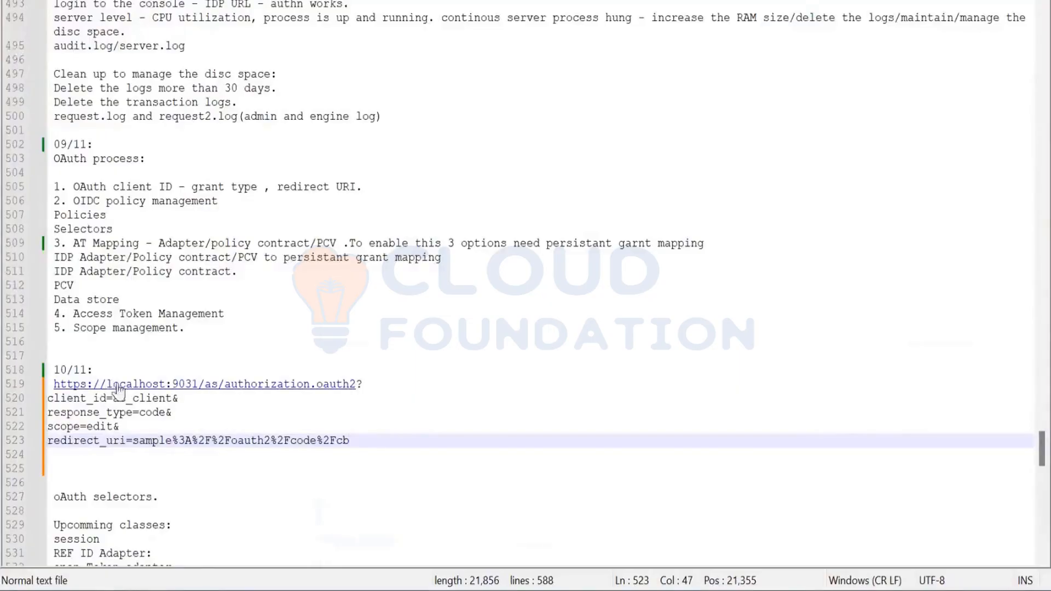
Replace the host localhost with nishe in the pasted authorization URL
{"action": "left_click_drag", "start_coordinate": [112, 388], "coordinate": [167, 389]}
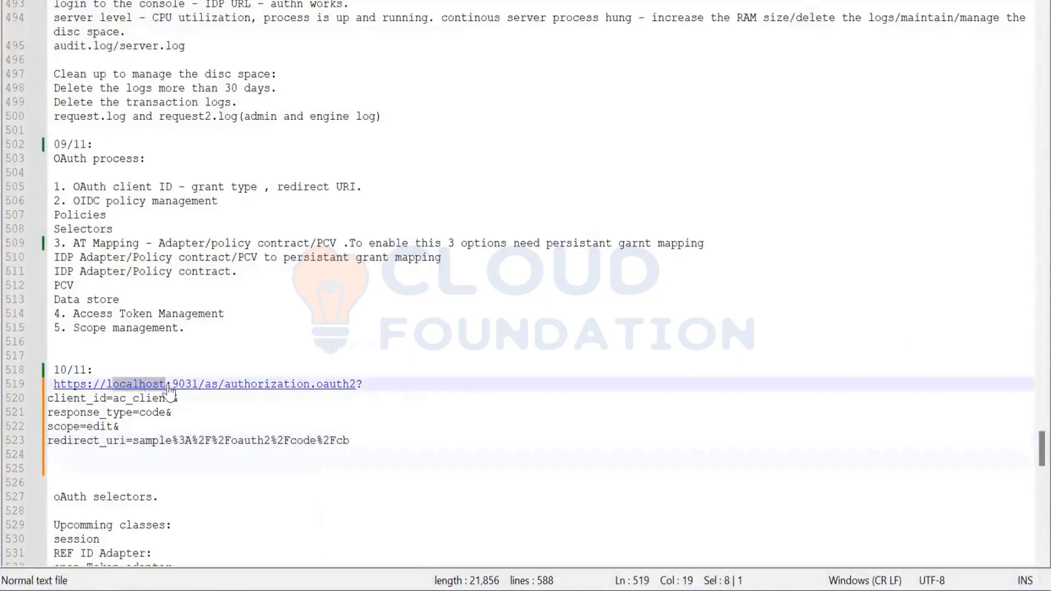
{"action": "key", "text": "Delete"}
{"action": "key", "text": "BackSpace"}
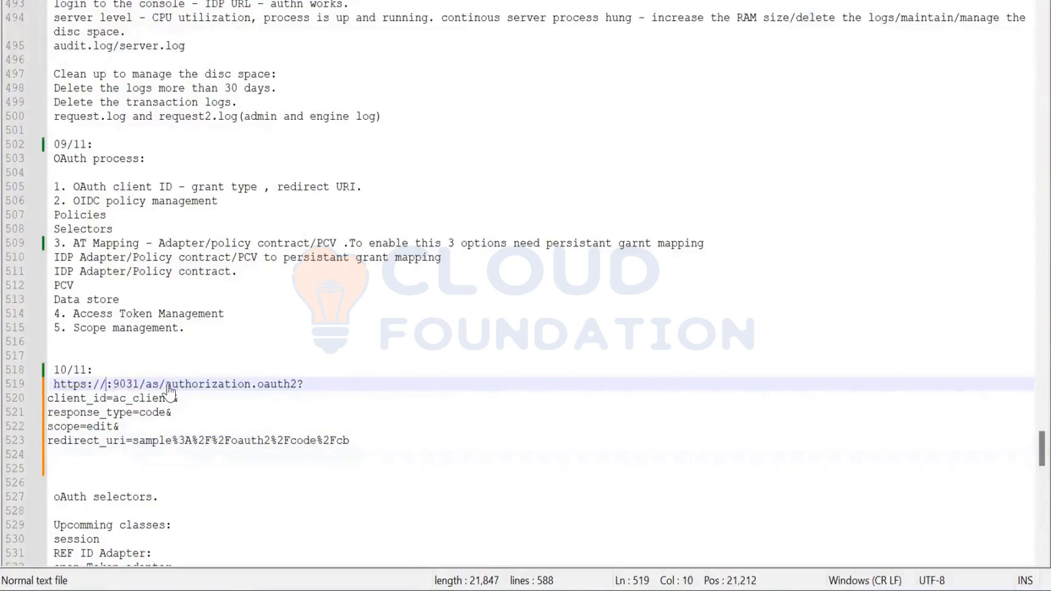
{"action": "type", "text": "nishe"}
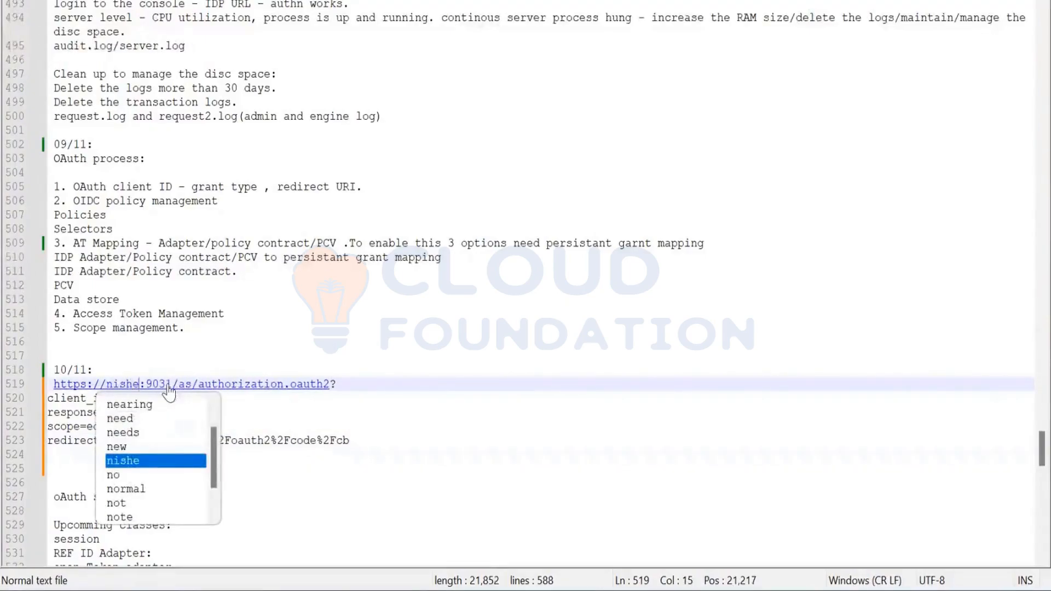
{"action": "left_click", "coordinate": [356, 380]}
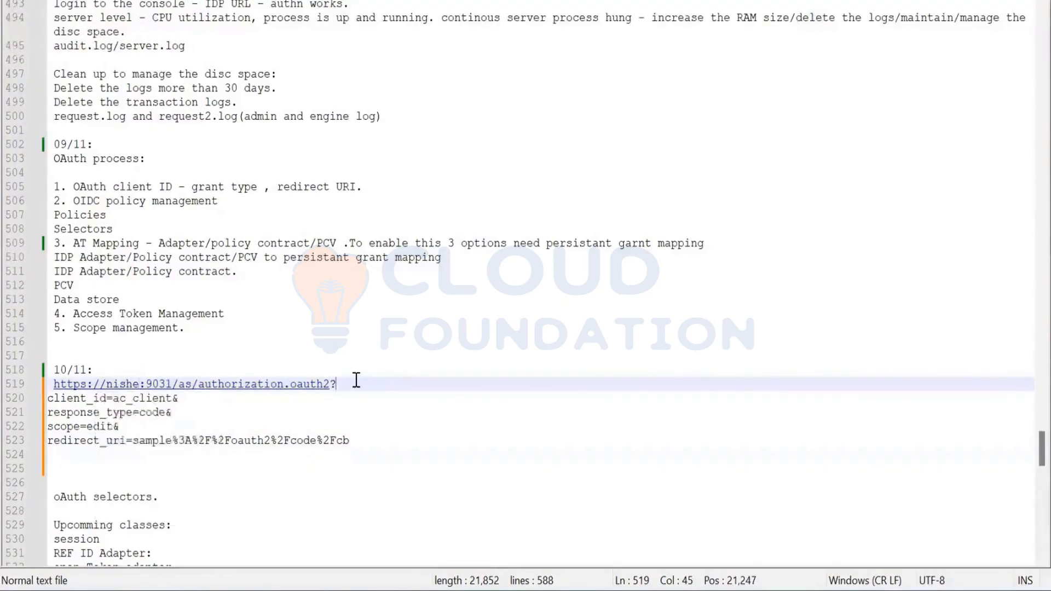
Replace the URL's client_id value with client_Auth, copied from the Client ID field of Postman's Configure New Token settings
{"action": "left_click", "coordinate": [115, 398]}
{"action": "left_click", "coordinate": [173, 395], "text": "shift"}
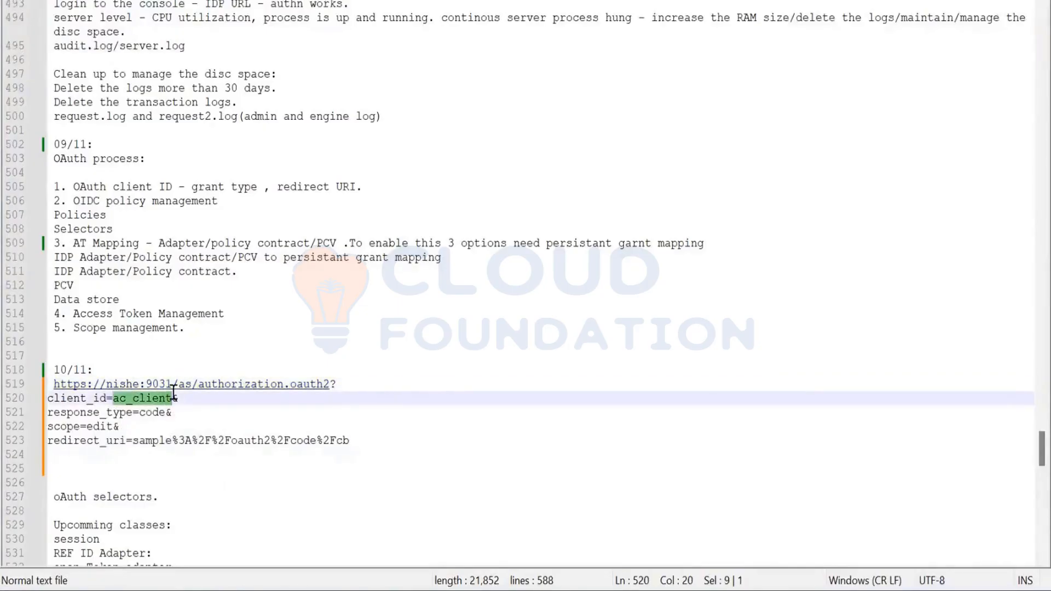
{"action": "key", "text": "alt+Tab"}
{"action": "key", "text": "alt+Tab"}
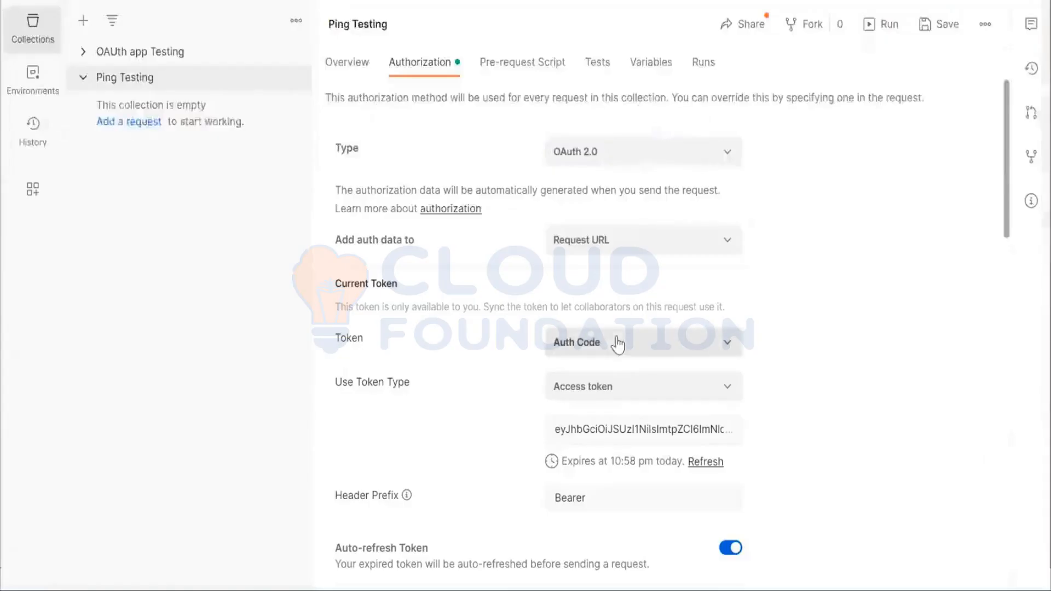
{"action": "scroll", "coordinate": [617, 344], "scroll_direction": "down", "scroll_amount": 8}
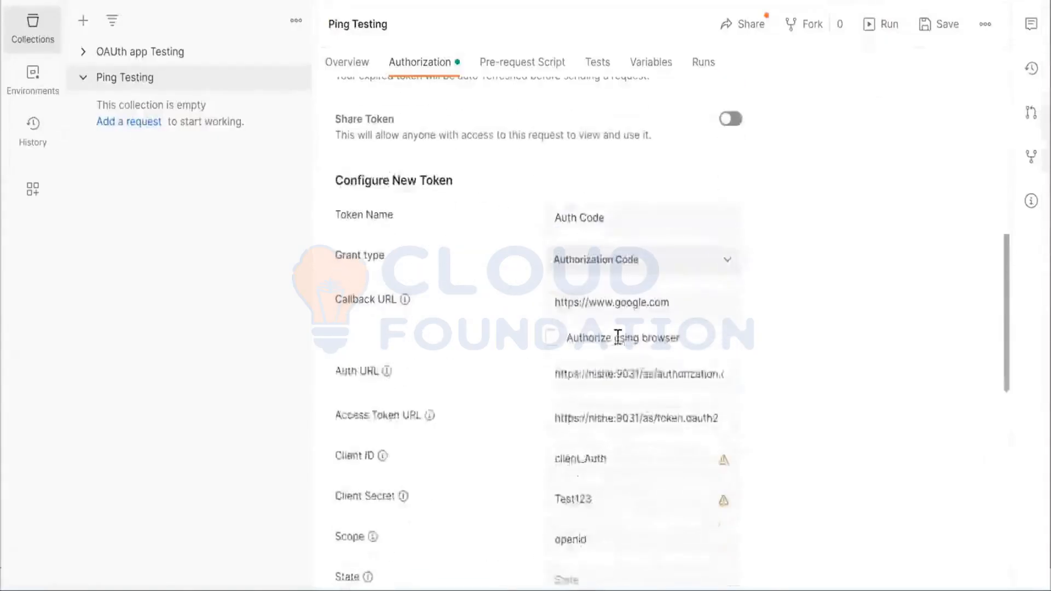
{"action": "double_click", "coordinate": [563, 459]}
{"action": "key", "text": "ctrl+c"}
{"action": "key", "text": "alt+Tab"}
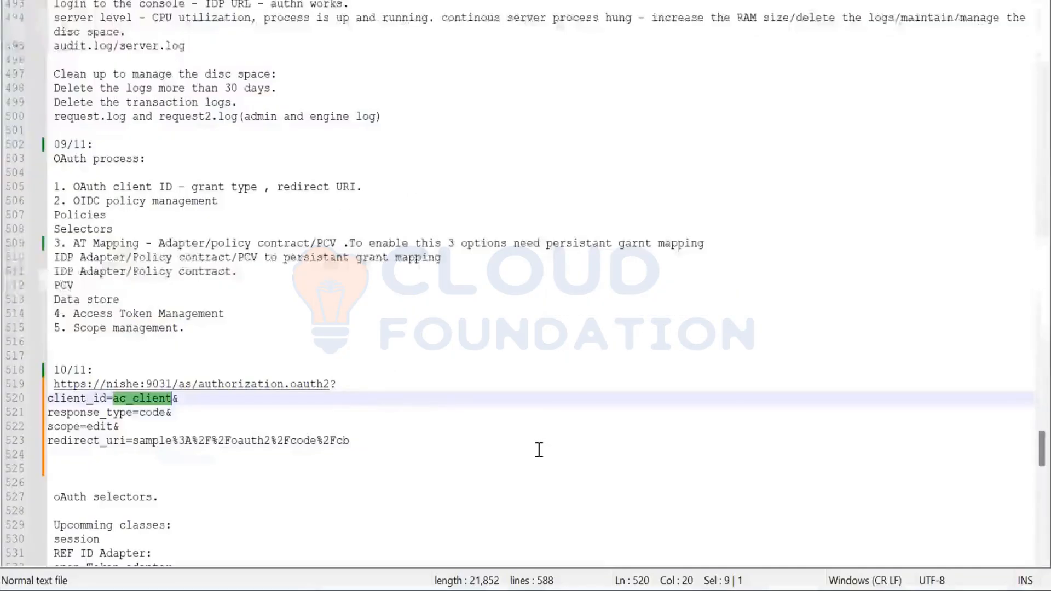
{"action": "key", "text": "ctrl+v"}
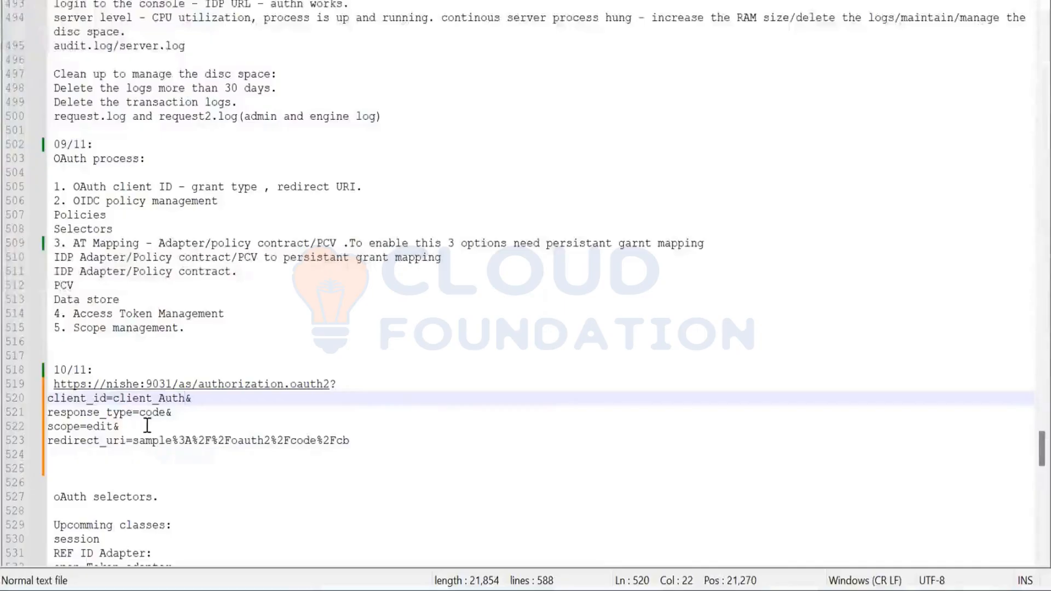
Replace the scope value edit with openid in the authorization URL under the 10/11 heading
{"action": "double_click", "coordinate": [96, 427]}
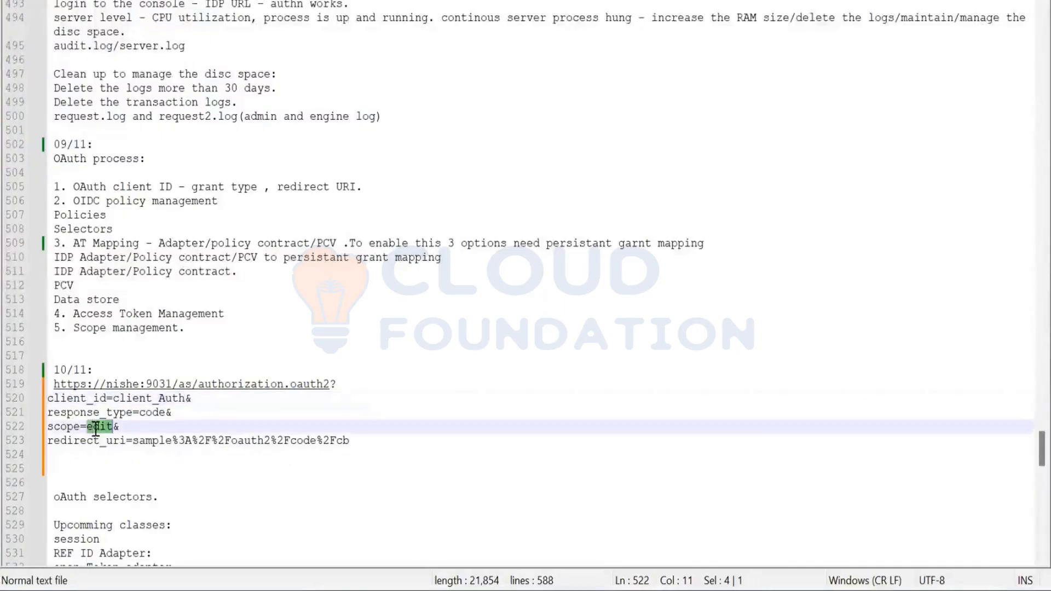
{"action": "type", "text": "ope"}
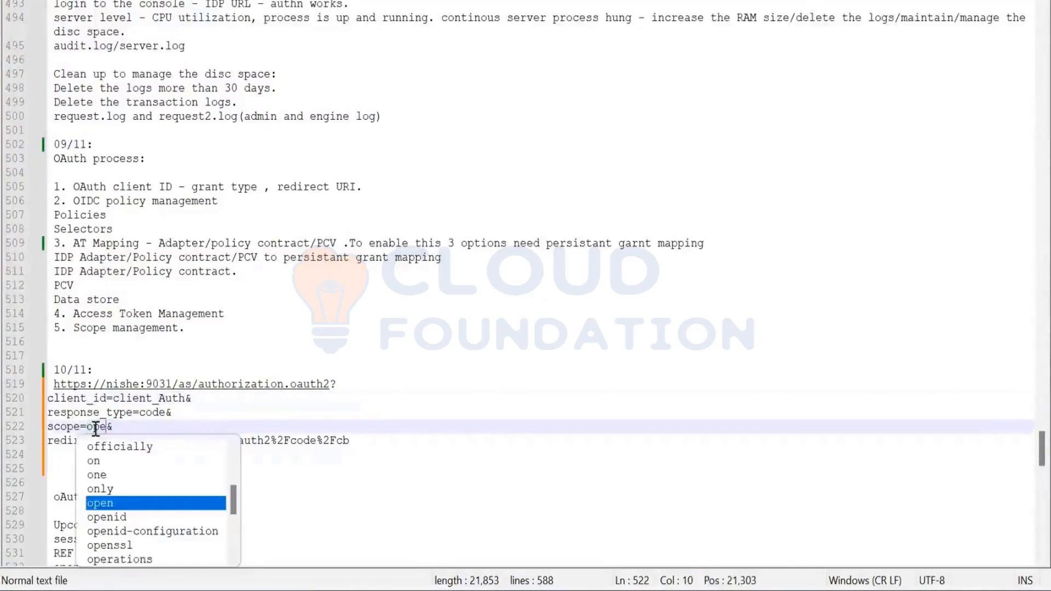
{"action": "type", "text": "nid"}
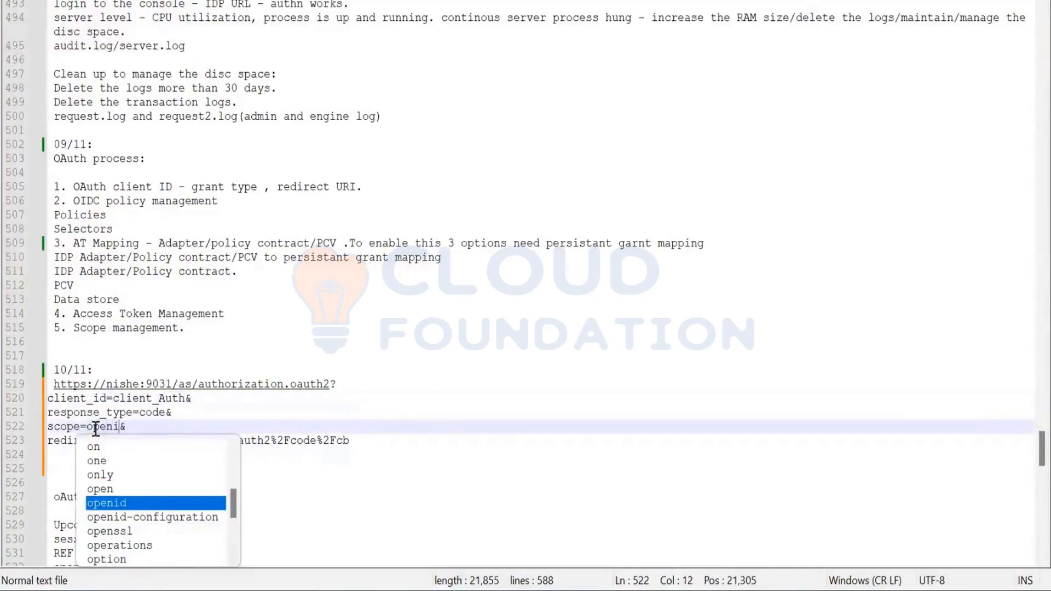
{"action": "left_click", "coordinate": [206, 414]}
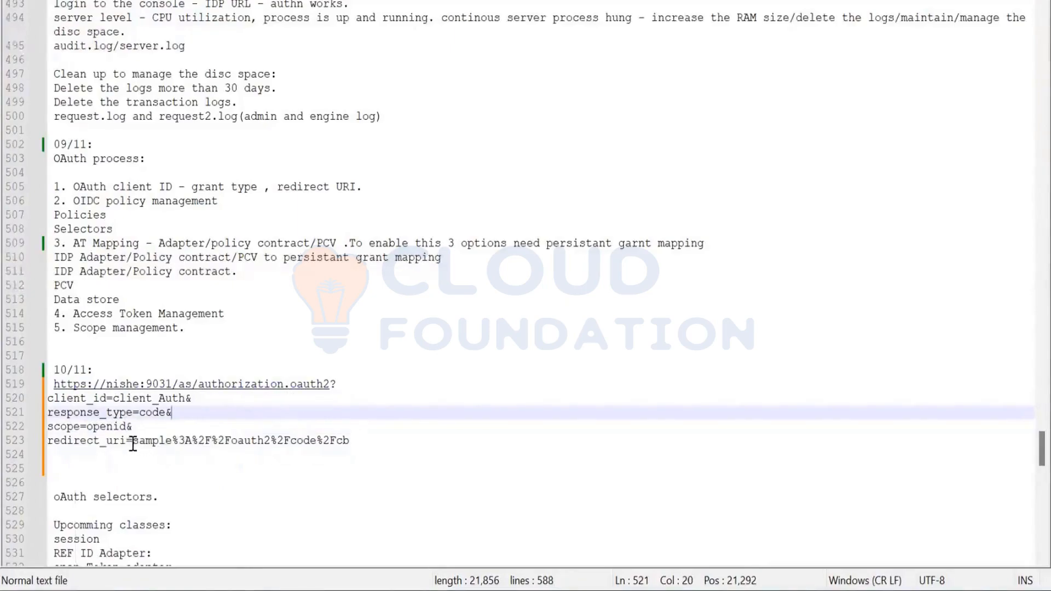
{"action": "left_click_drag", "start_coordinate": [133, 441], "coordinate": [351, 440]}
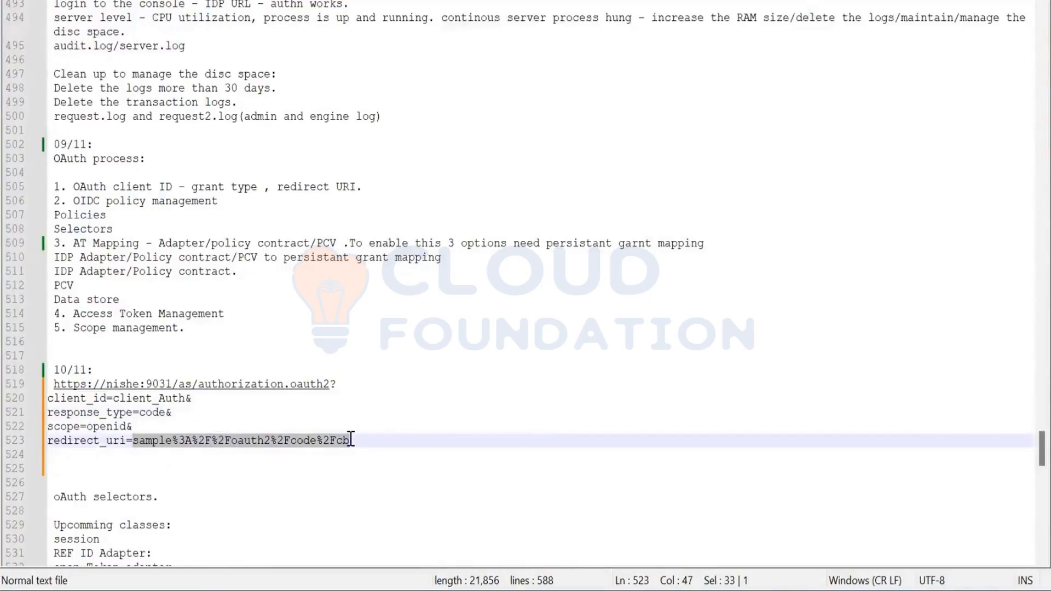
{"action": "type", "text": "http"}
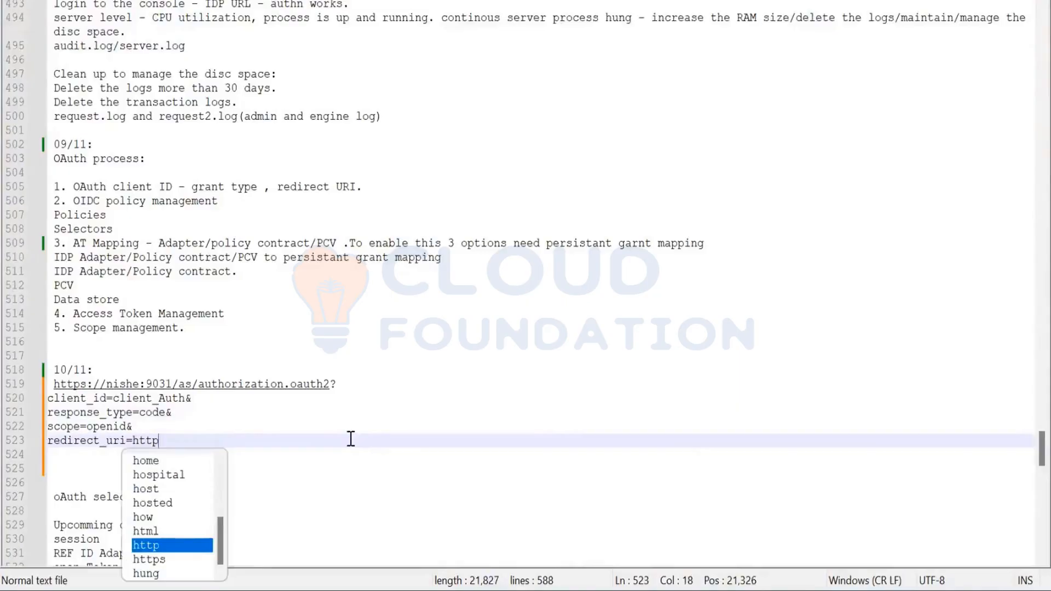
{"action": "type", "text": "s://www"}
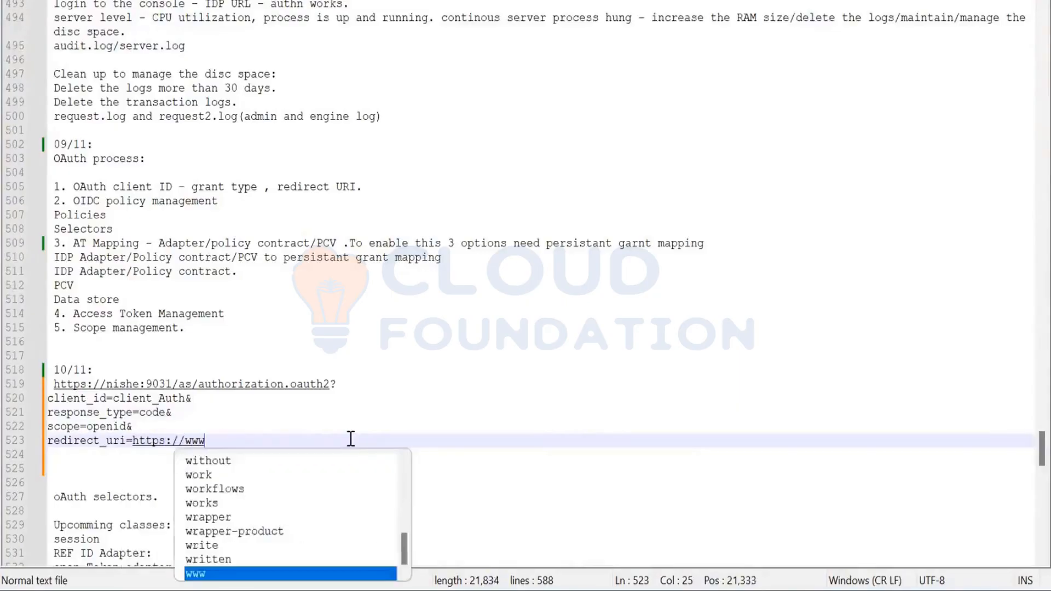
{"action": "type", "text": ".google.com"}
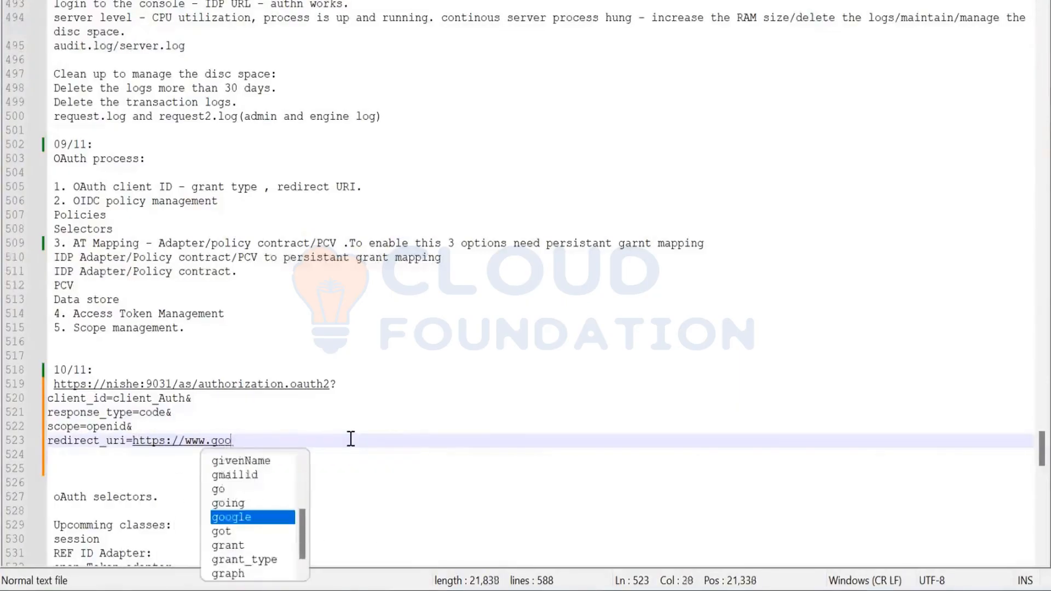
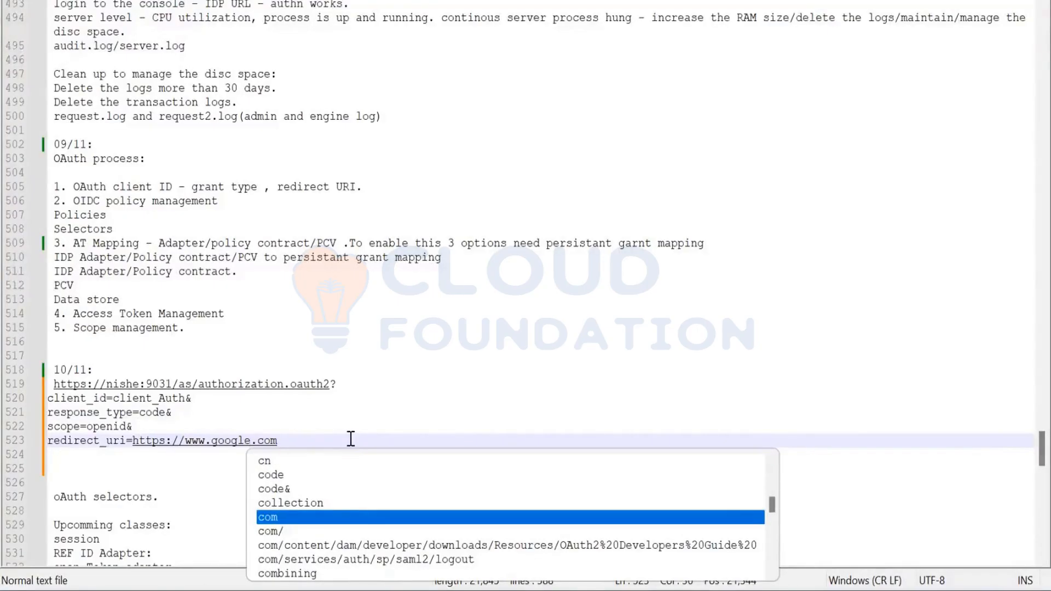
Switch to Postman and create a new HTTP request
{"action": "key", "text": "alt+Tab"}
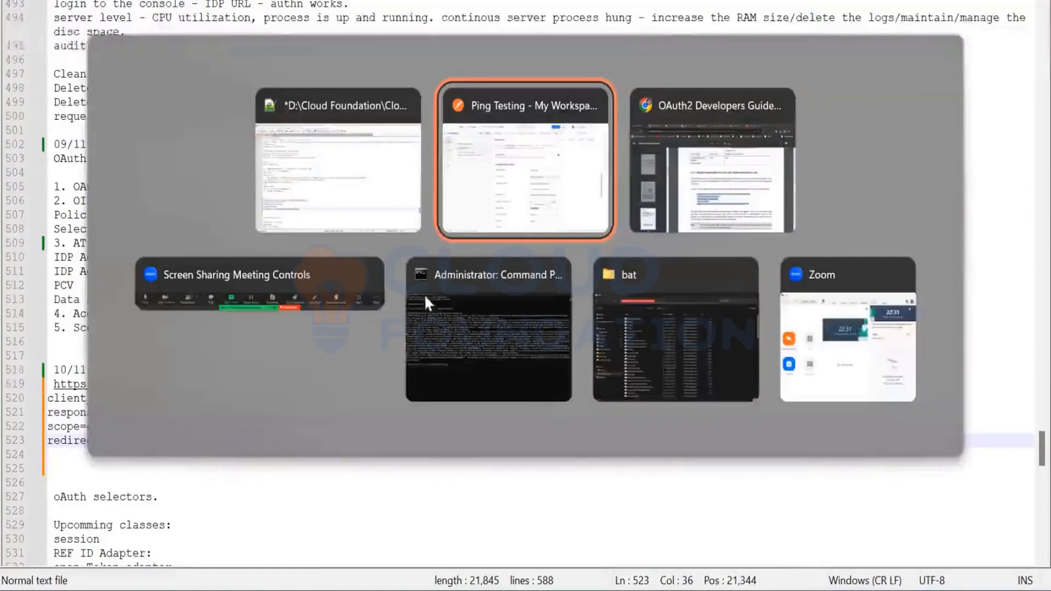
{"action": "scroll", "coordinate": [563, 377], "scroll_direction": "down", "scroll_amount": 7}
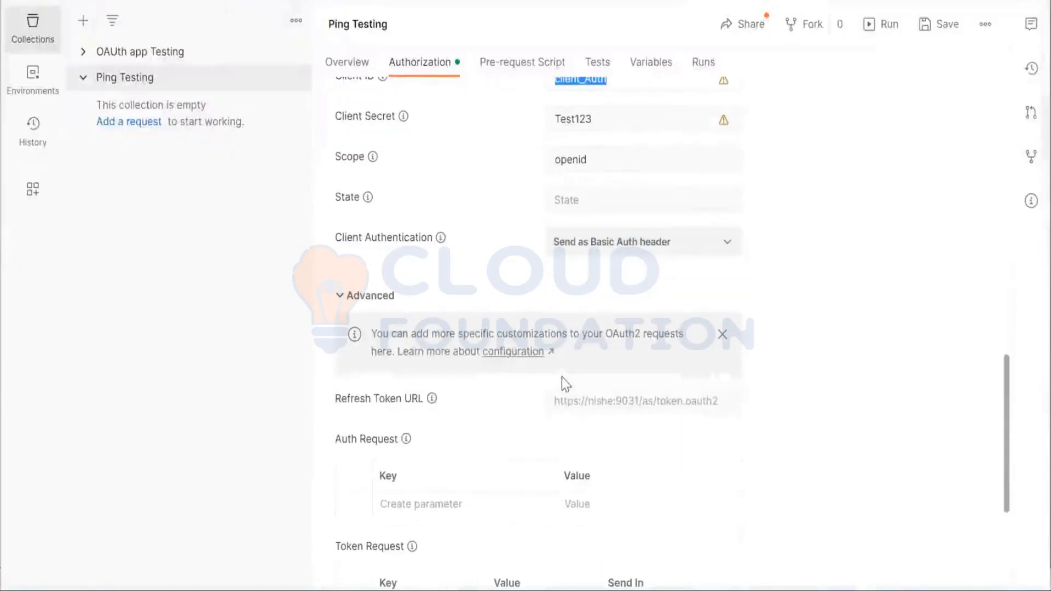
{"action": "scroll", "coordinate": [561, 377], "scroll_direction": "up", "scroll_amount": 2}
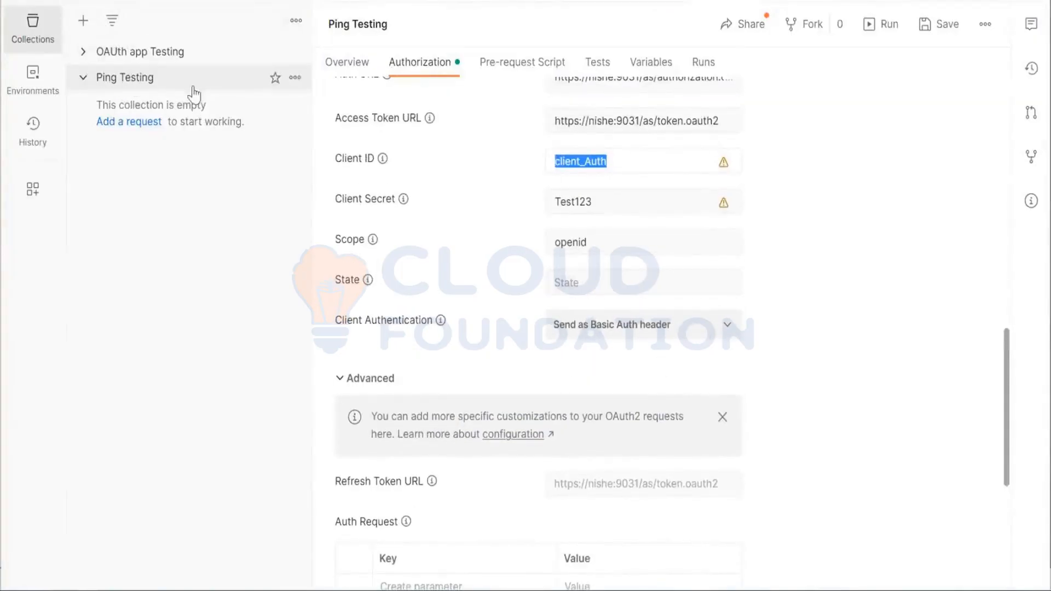
{"action": "left_click", "coordinate": [246, 0]}
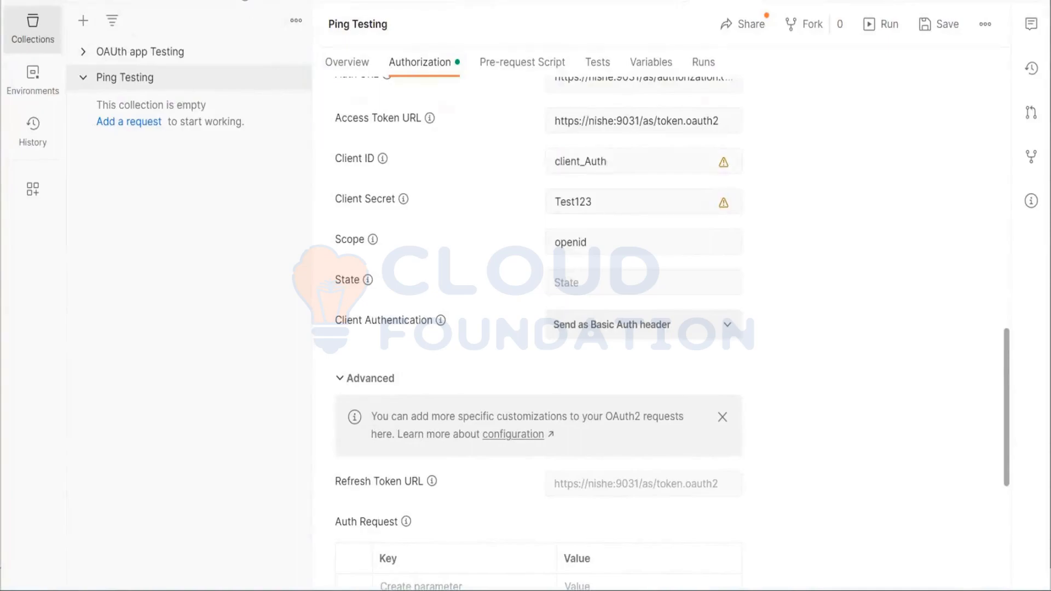
{"action": "left_click", "coordinate": [372, 150]}
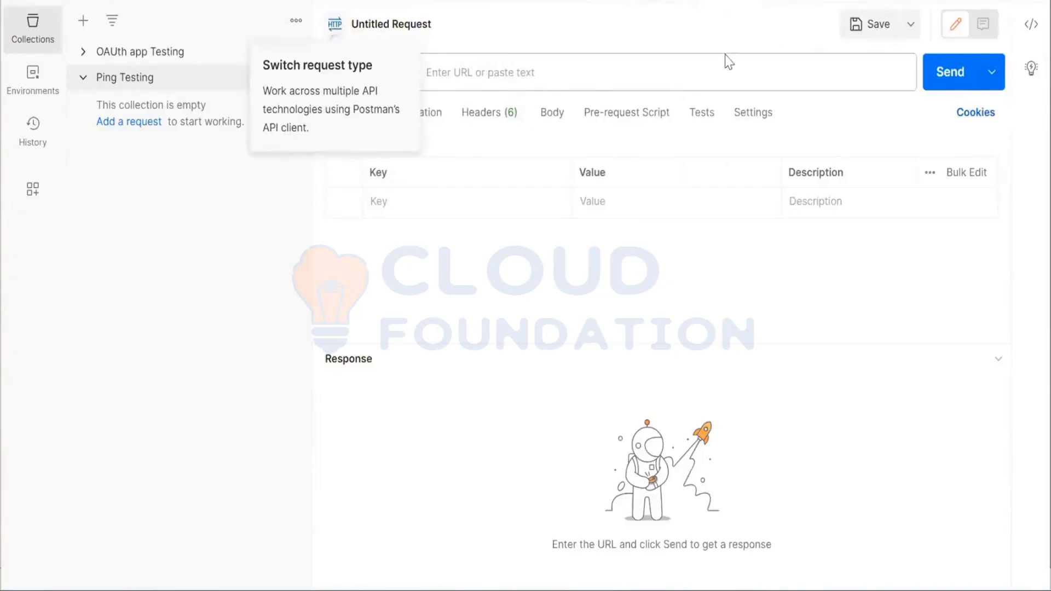
{"action": "left_click", "coordinate": [474, 73]}
{"action": "left_click", "coordinate": [473, 72]}
{"action": "left_click", "coordinate": [460, 286]}
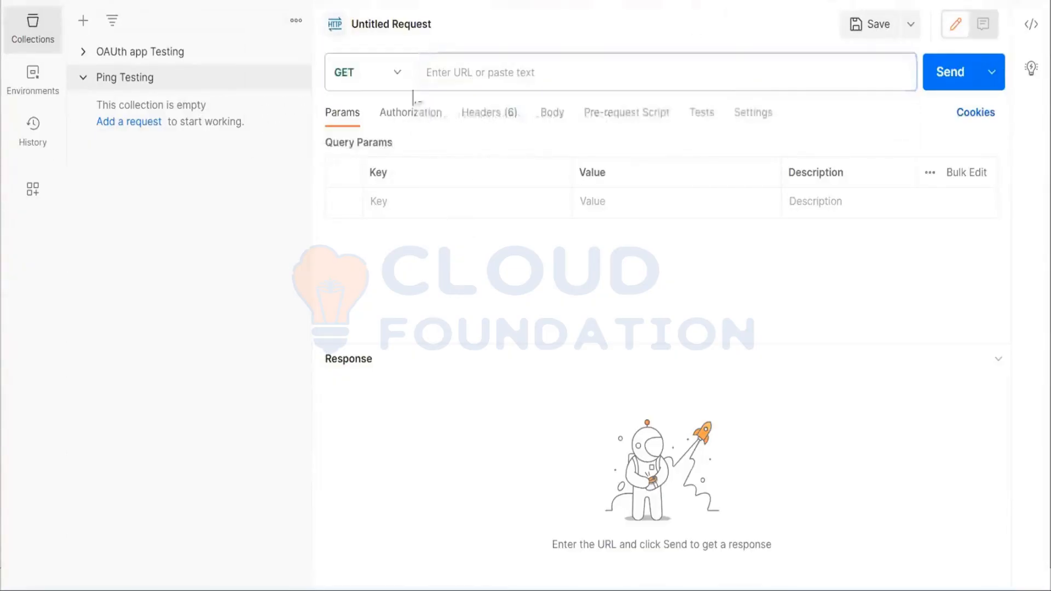
{"action": "left_click_drag", "start_coordinate": [413, 98], "coordinate": [399, 71]}
{"action": "left_click", "coordinate": [399, 70]}
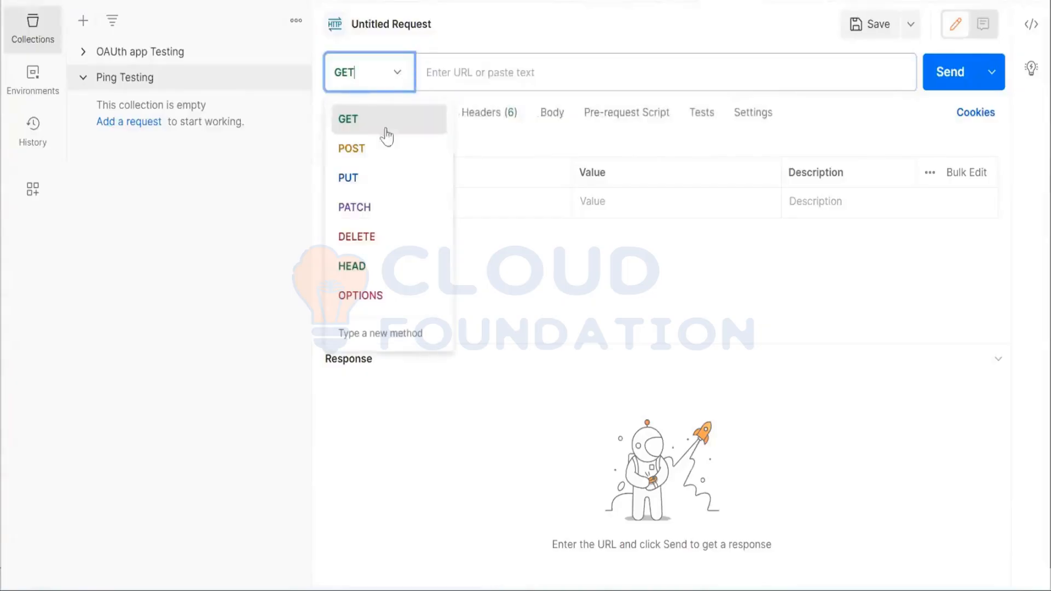
{"action": "left_click", "coordinate": [381, 156]}
{"action": "left_click", "coordinate": [500, 71]}
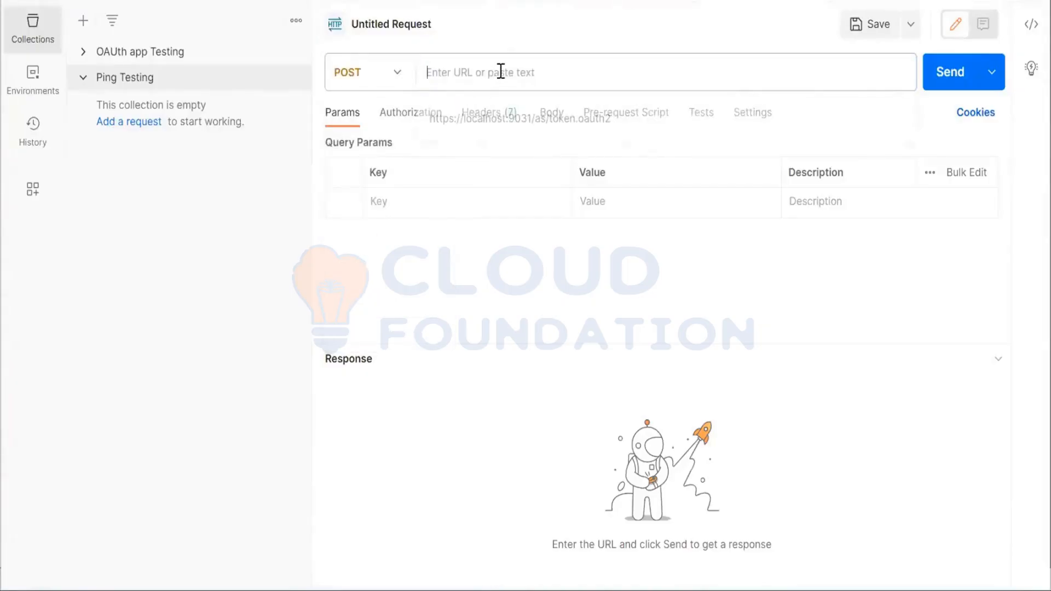
{"action": "type", "text": "htt"}
{"action": "key", "text": "Down"}
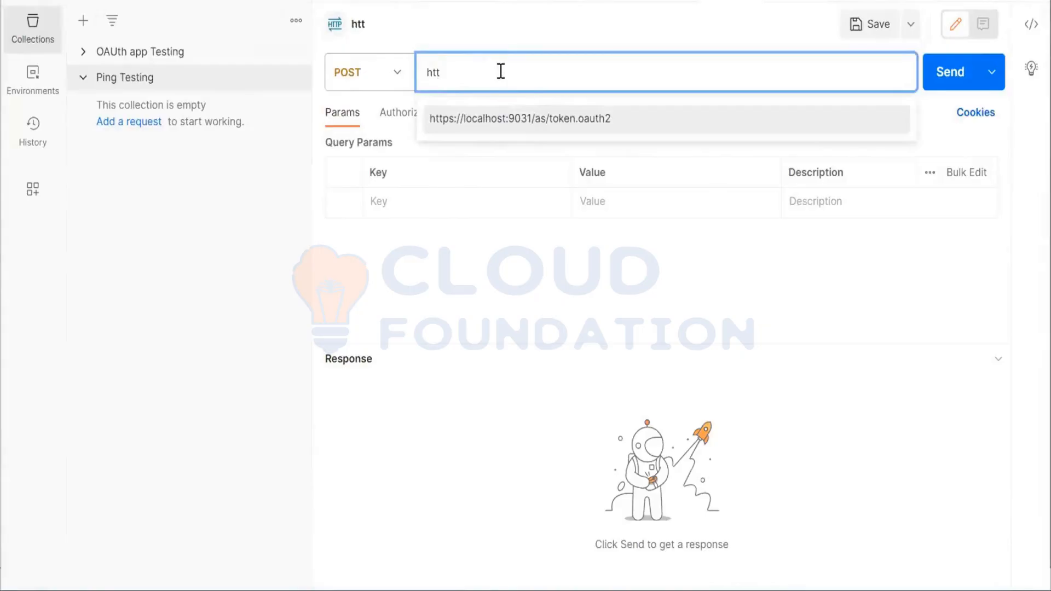
{"action": "key", "text": "Return"}
Save the request to the Ping Testing collection under the name Token URL
{"action": "left_click", "coordinate": [872, 37]}
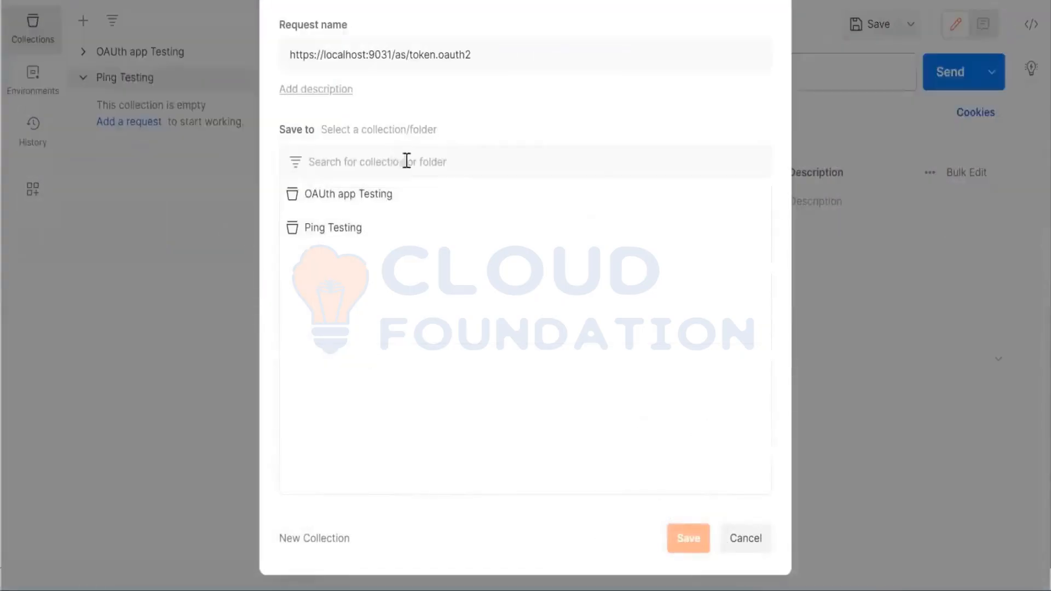
{"action": "left_click", "coordinate": [347, 236]}
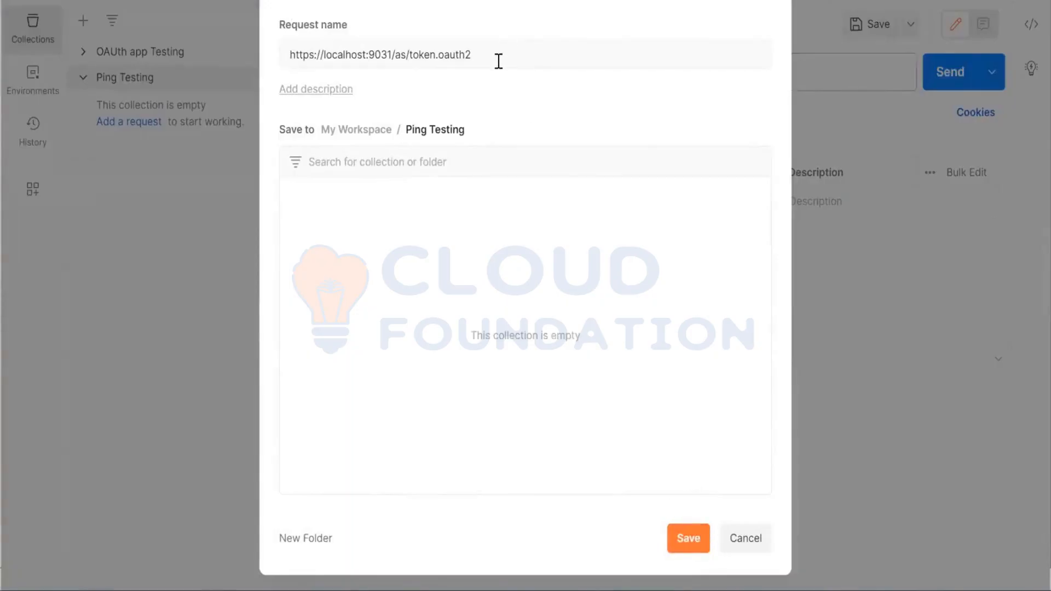
{"action": "left_click_drag", "start_coordinate": [497, 59], "coordinate": [11, 19]}
{"action": "type", "text": "Toke"}
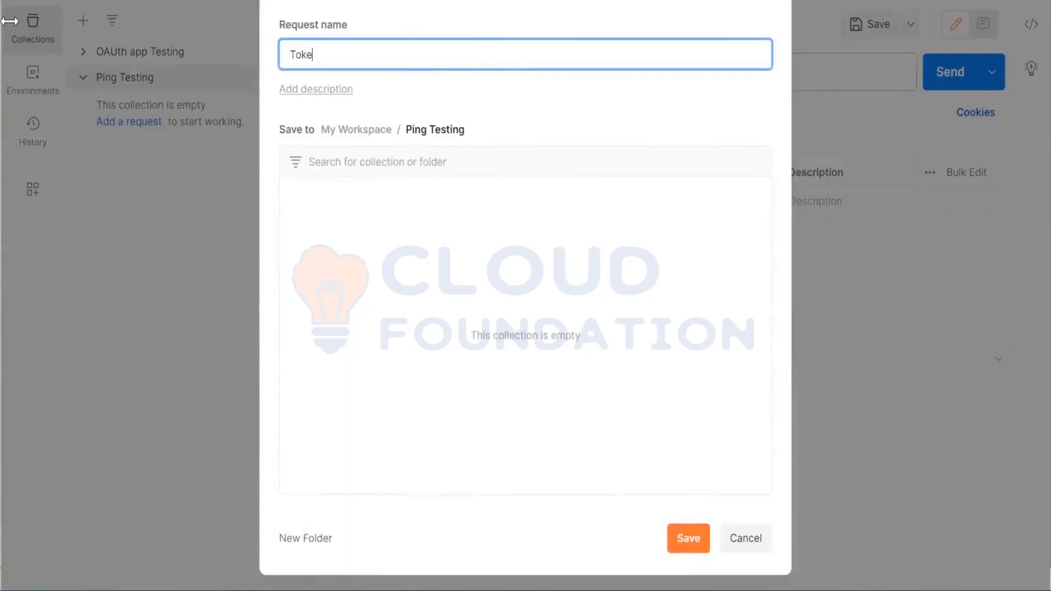
{"action": "type", "text": "n URL"}
{"action": "left_click", "coordinate": [688, 539]}
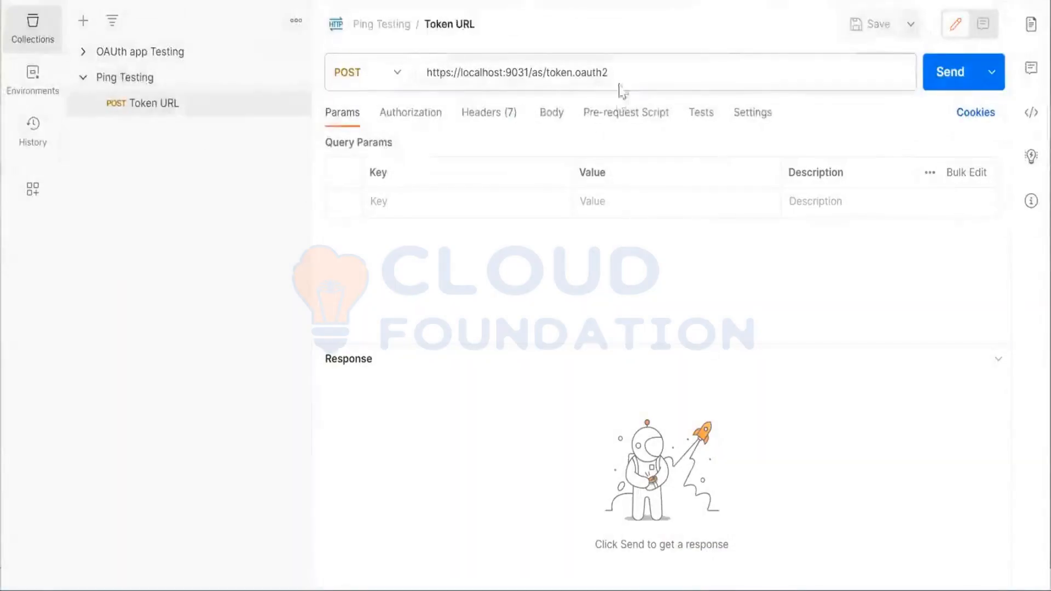
Replace the host localhost with nishe in the Token URL request's address
{"action": "left_click", "coordinate": [545, 117]}
{"action": "double_click", "coordinate": [474, 71]}
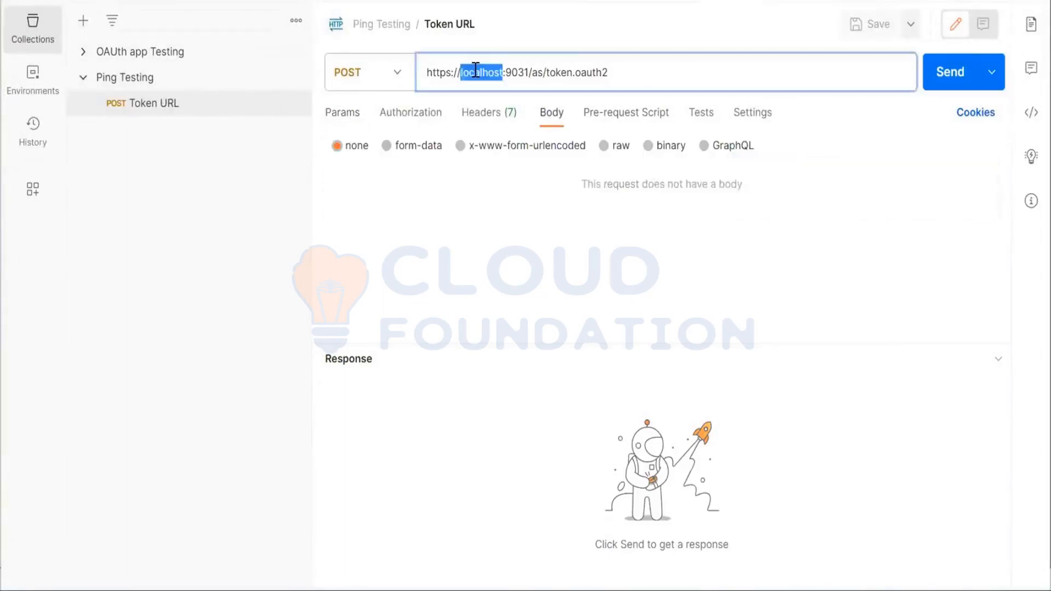
{"action": "type", "text": "nishe"}
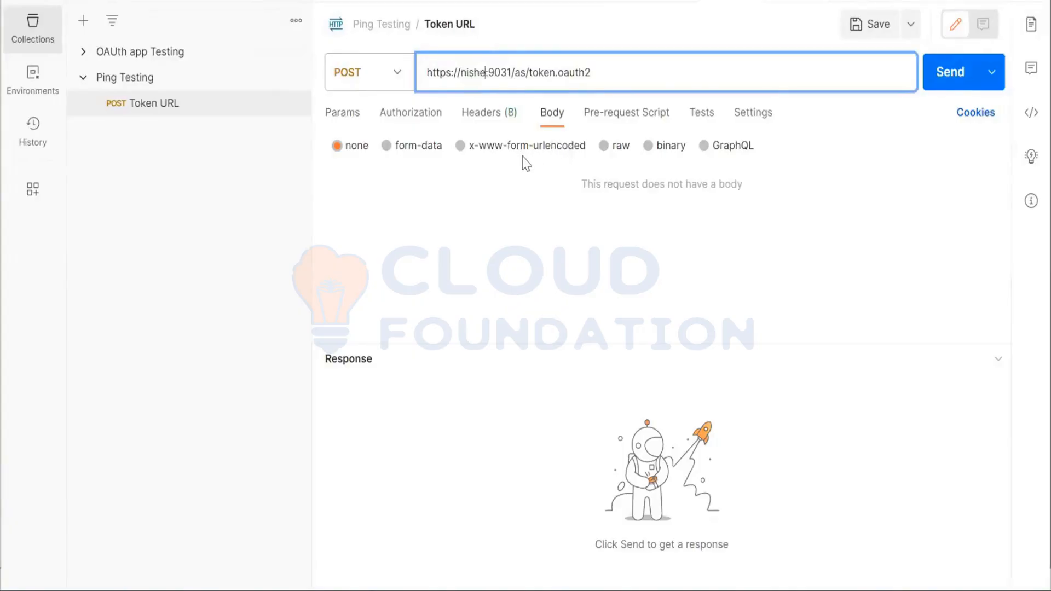
Add a Content-Type header with the value application/x-www-form-urlencoded to the Token URL request
{"action": "left_click", "coordinate": [476, 119]}
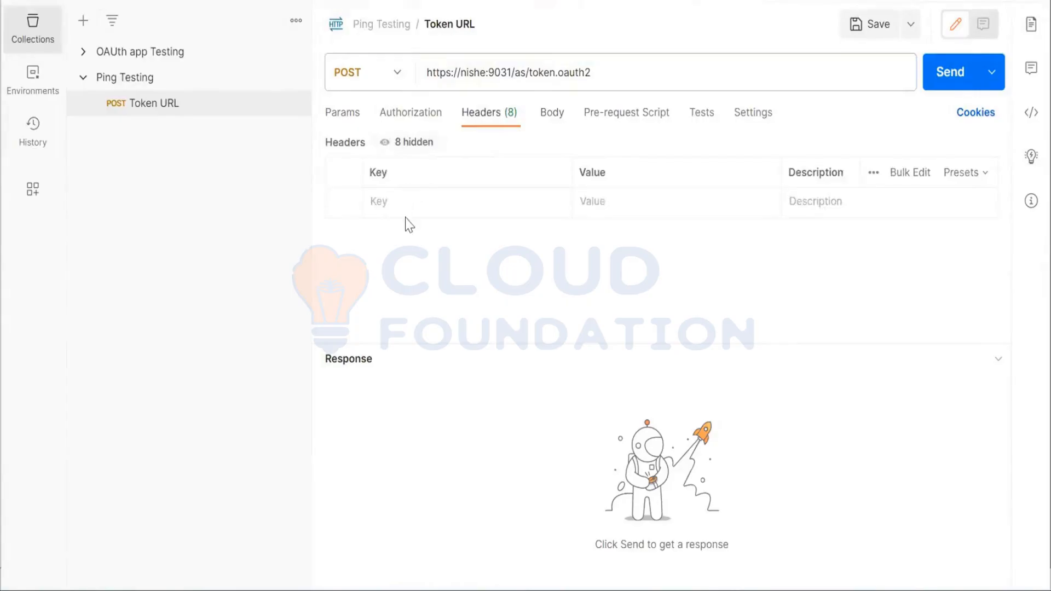
{"action": "left_click", "coordinate": [420, 202]}
{"action": "type", "text": "co"}
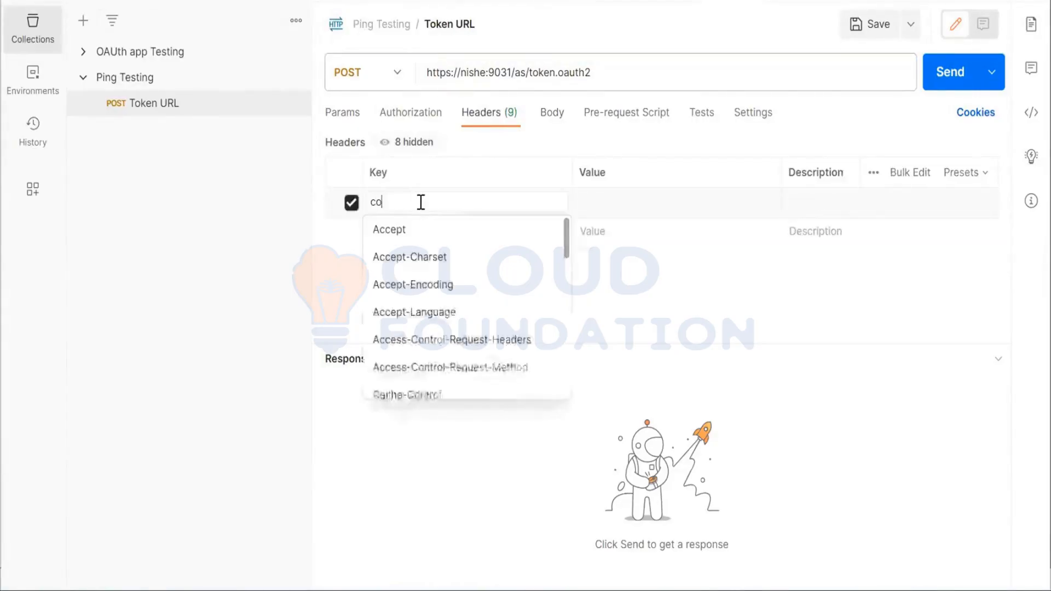
{"action": "type", "text": "ntent"}
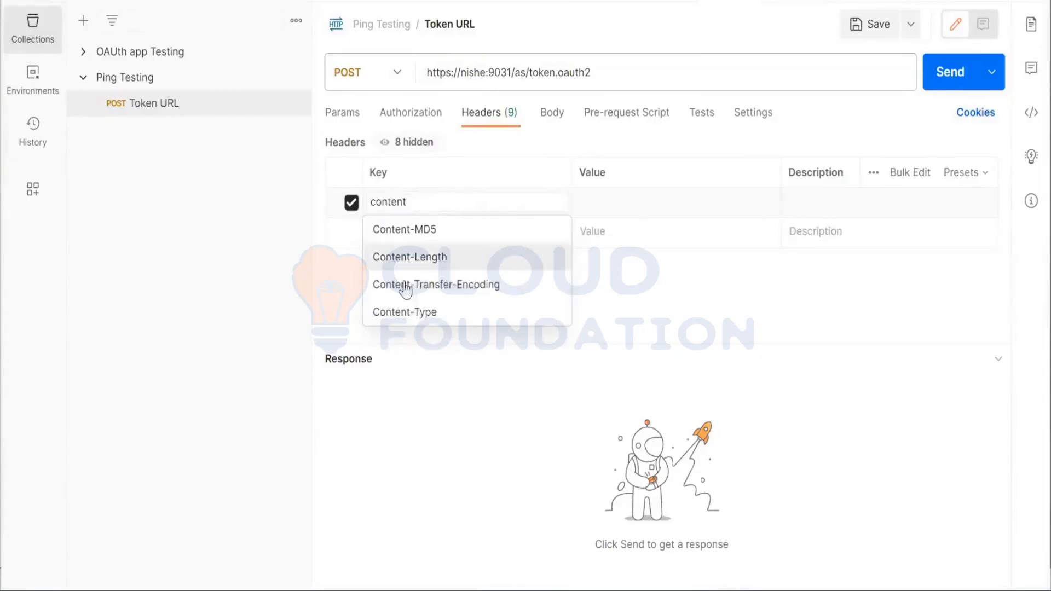
{"action": "left_click", "coordinate": [403, 311]}
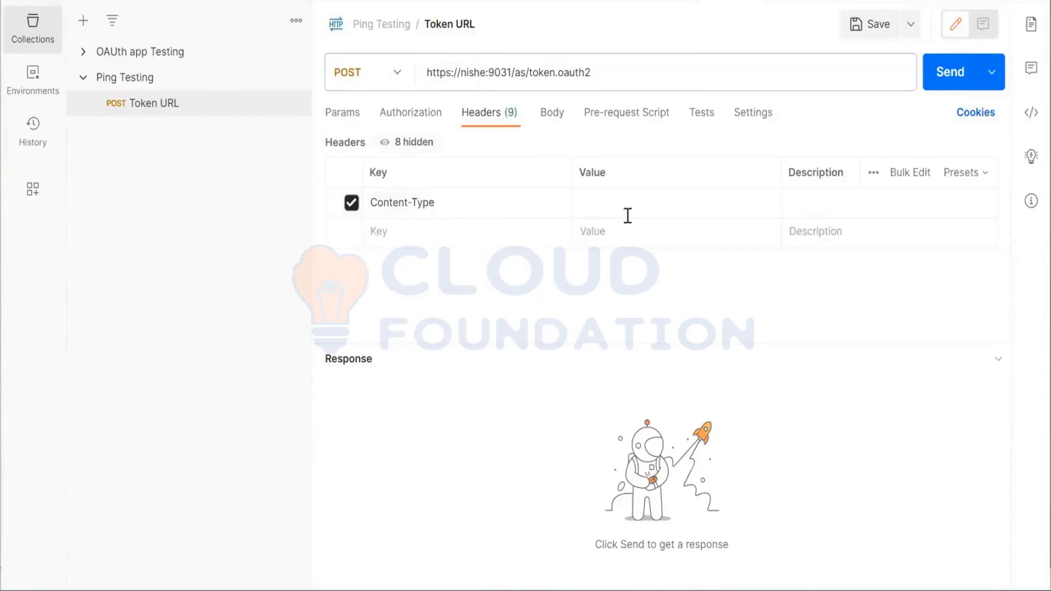
{"action": "left_click", "coordinate": [664, 196]}
{"action": "type", "text": "app"}
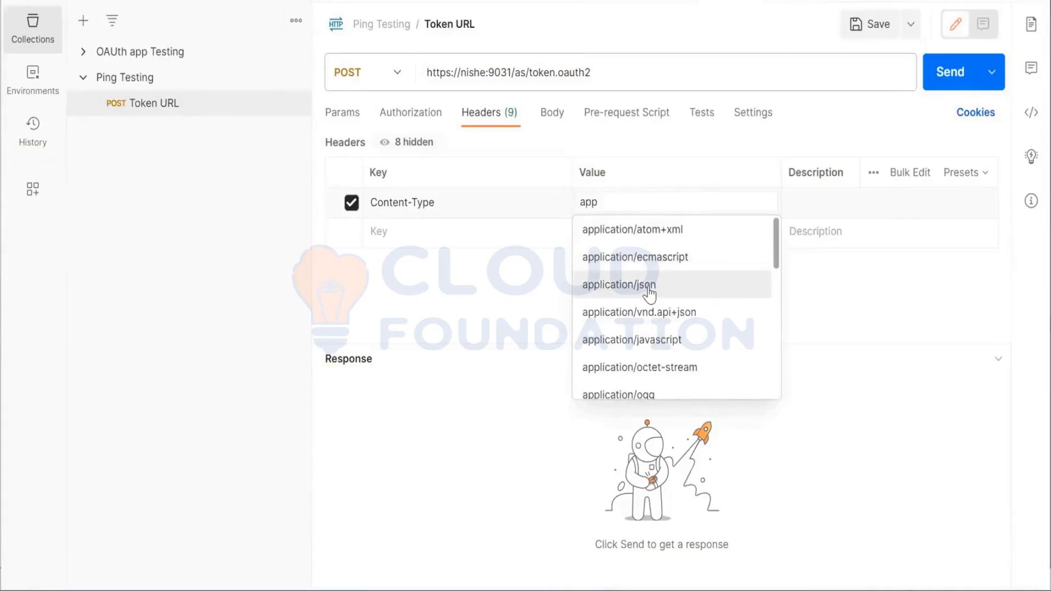
{"action": "scroll", "coordinate": [648, 309], "scroll_direction": "down", "scroll_amount": 10}
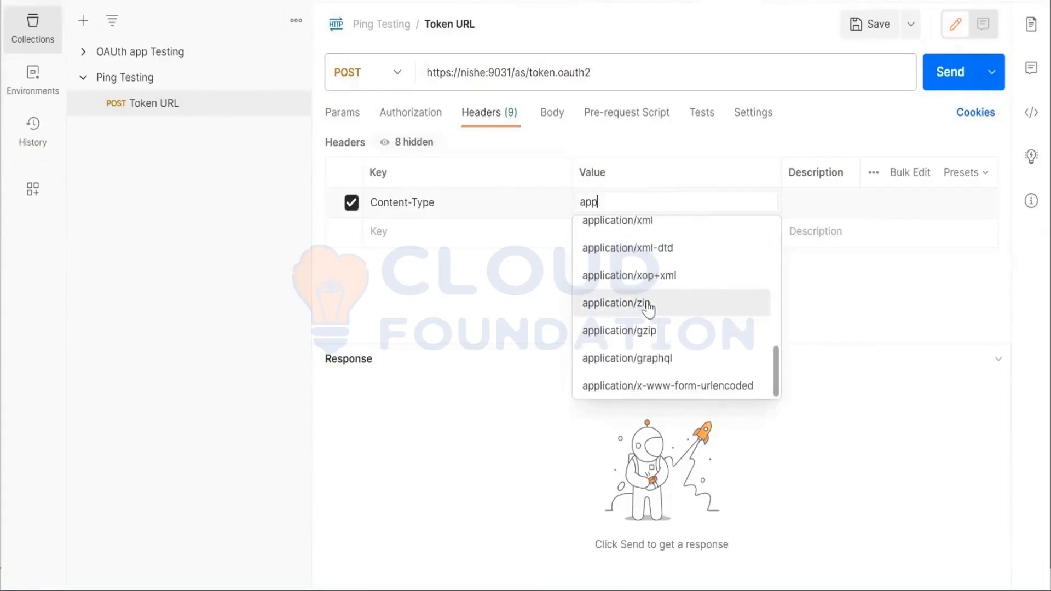
{"action": "left_click", "coordinate": [649, 386]}
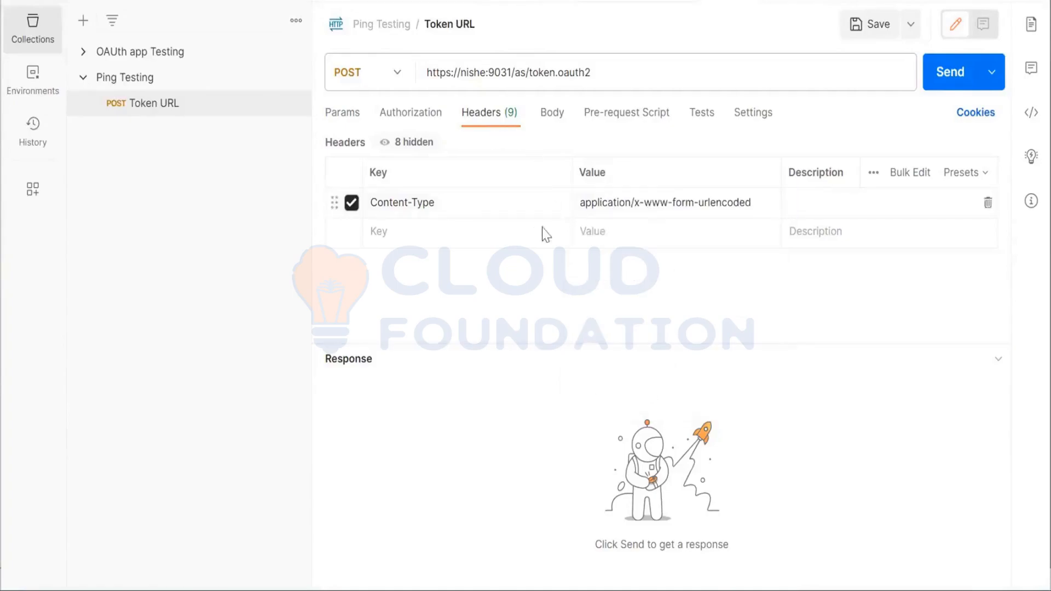
{"action": "left_click", "coordinate": [478, 236]}
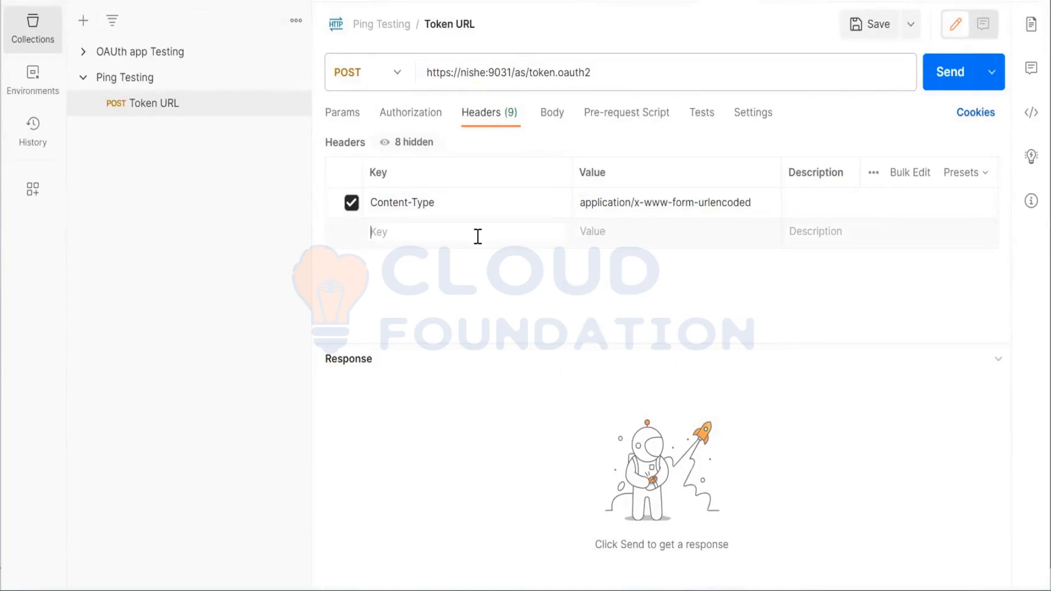
Set the request body to x-www-form-urlencoded and add a client_id parameter with client_Auth, copied from the authorization URL notes
{"action": "left_click", "coordinate": [552, 121]}
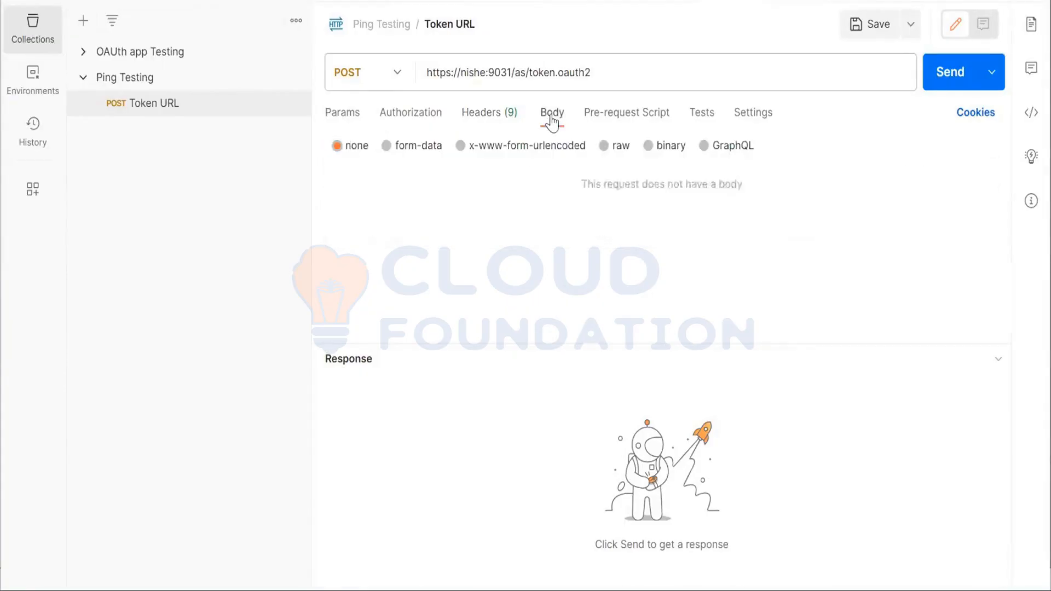
{"action": "left_click", "coordinate": [459, 145]}
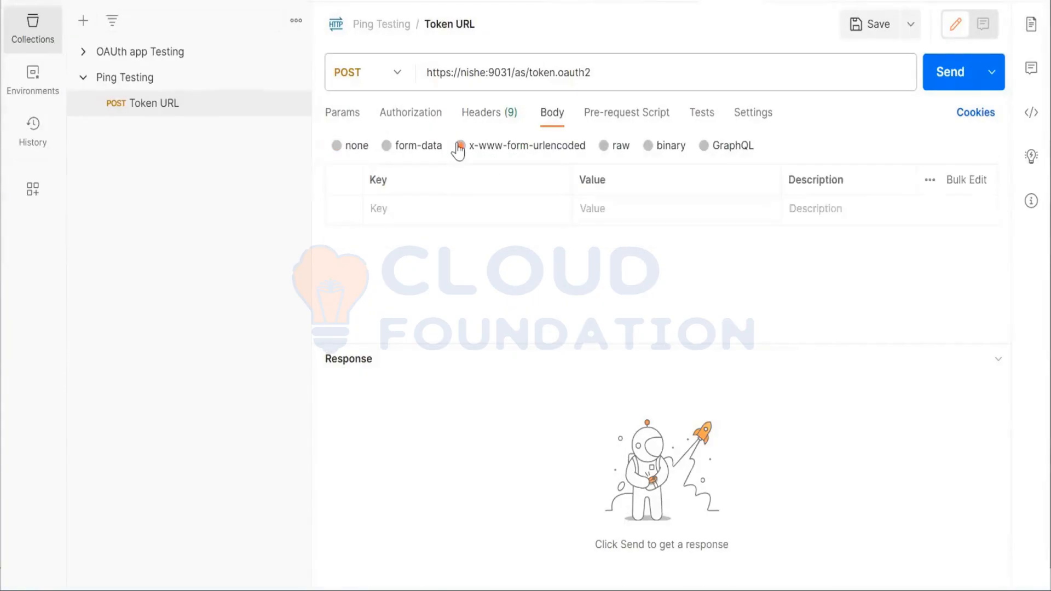
{"action": "left_click", "coordinate": [445, 212]}
{"action": "type", "text": "clien"}
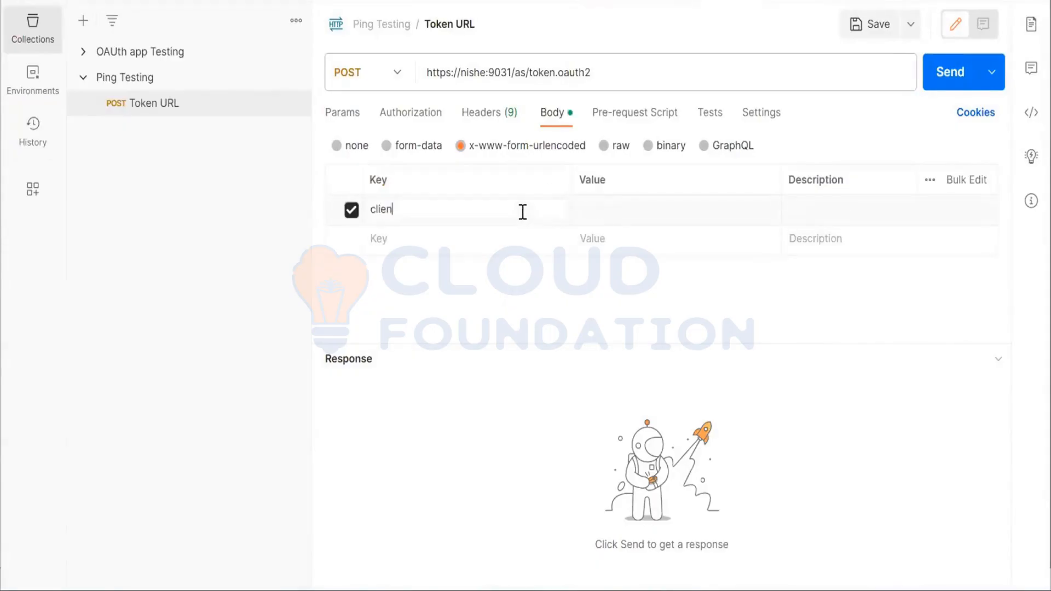
{"action": "type", "text": "t_id"}
{"action": "left_click", "coordinate": [600, 209]}
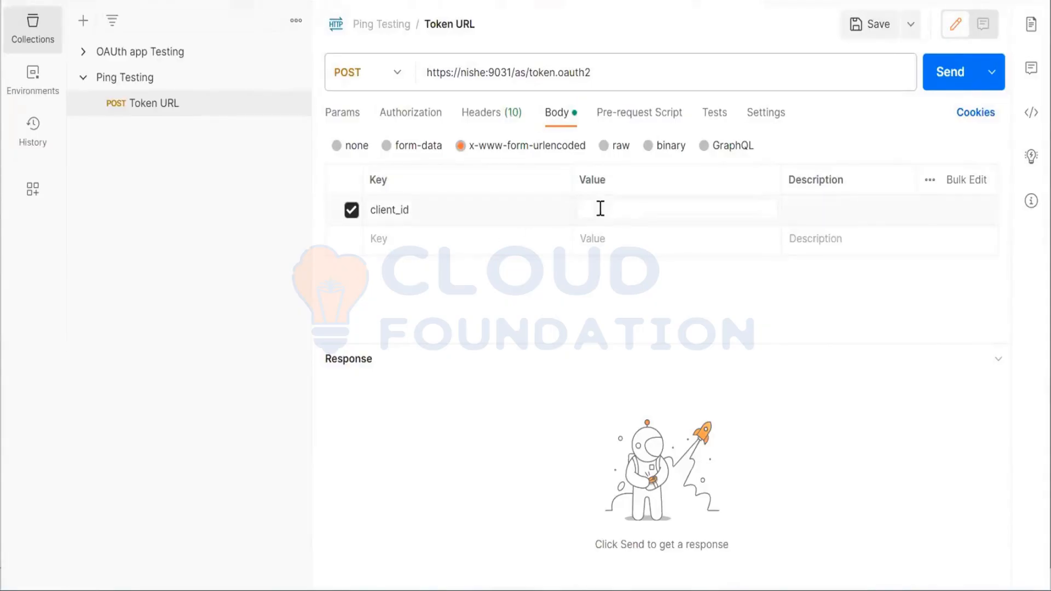
{"action": "key", "text": "alt+Tab"}
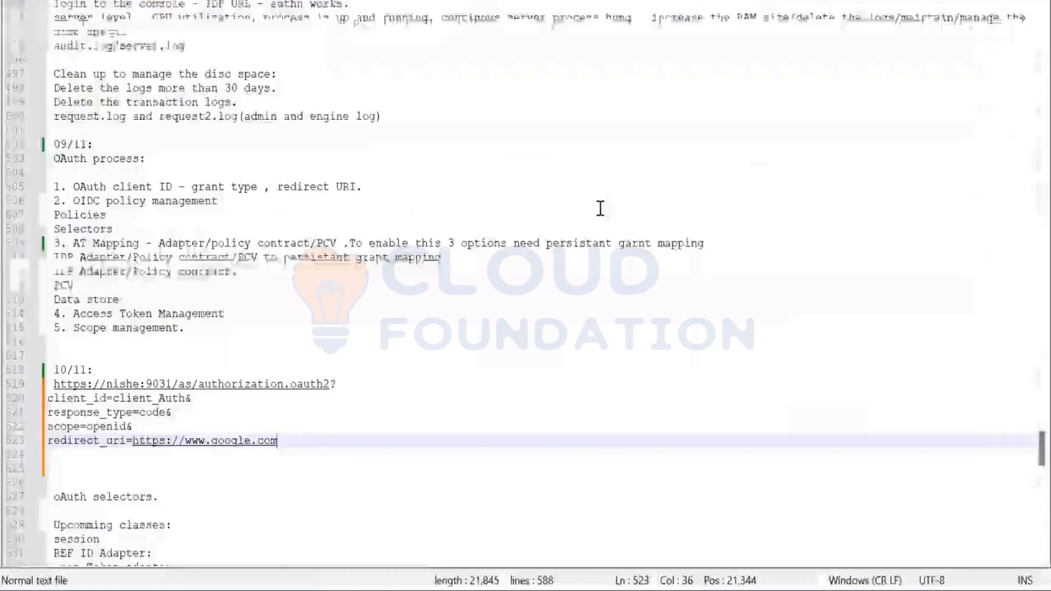
{"action": "double_click", "coordinate": [159, 400]}
{"action": "key", "text": "ctrl+c"}
{"action": "key", "text": "alt+Tab"}
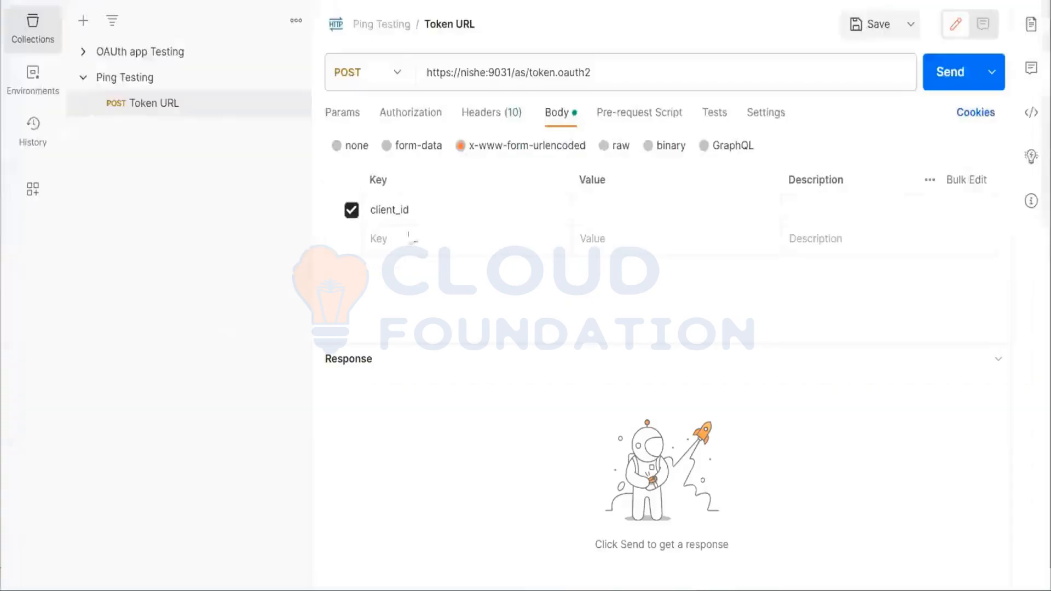
{"action": "left_click", "coordinate": [616, 210]}
{"action": "key", "text": "ctrl+v"}
Add a client_secret body parameter and enter the client's secret as its value
{"action": "left_click", "coordinate": [474, 233]}
{"action": "type", "text": "c"}
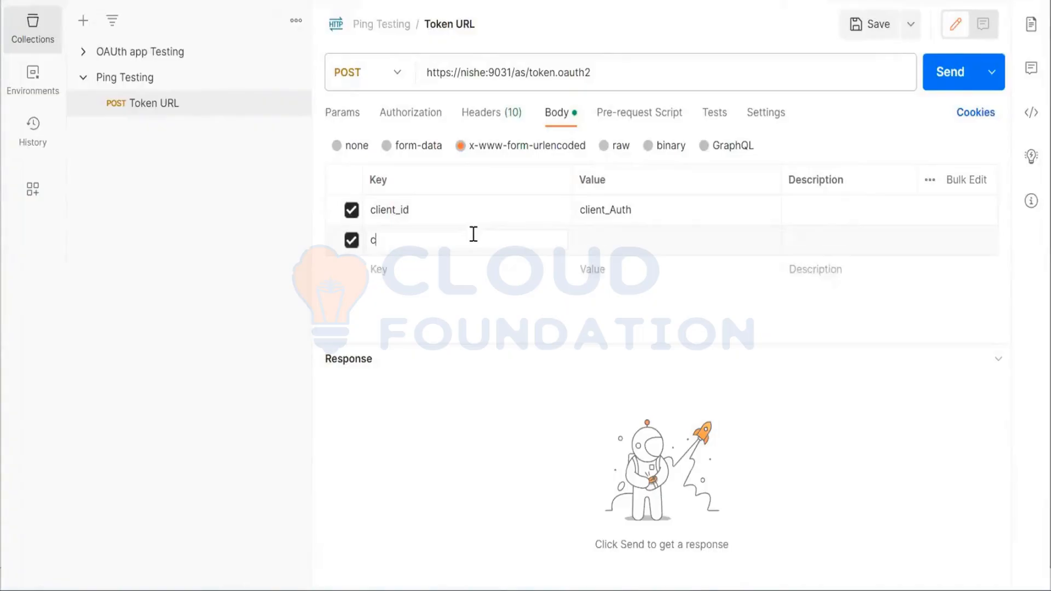
{"action": "type", "text": "lient"}
{"action": "type", "text": "_secret"}
{"action": "type", "text": "Te"}
{"action": "type", "text": "st123"}
Add a grant_type body parameter with the value authorization_code
{"action": "left_click", "coordinate": [460, 272]}
{"action": "type", "text": "gra"}
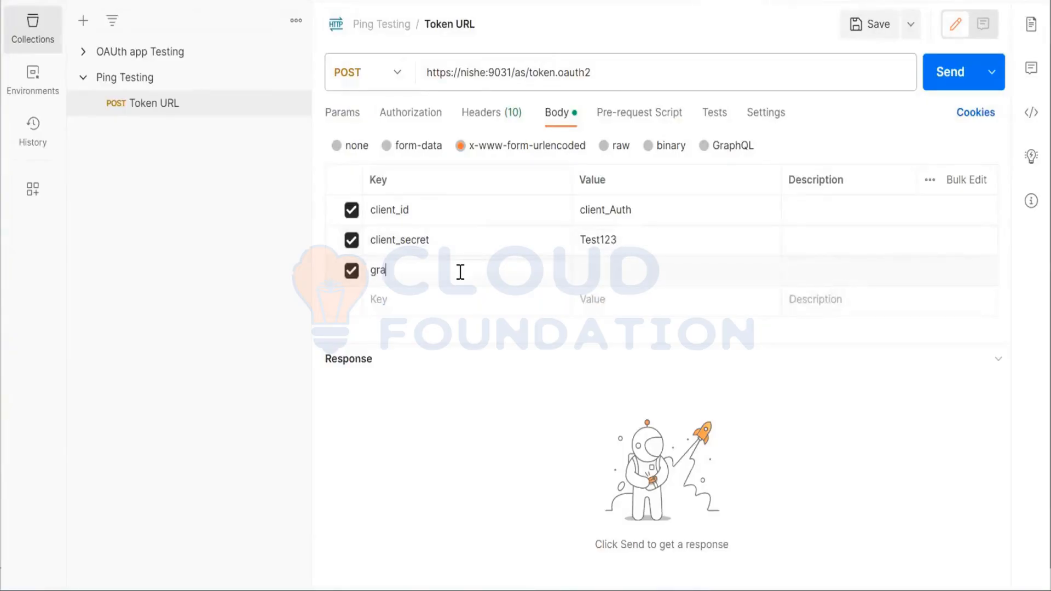
{"action": "type", "text": "nt_type"}
{"action": "key", "text": "Tab"}
{"action": "key", "text": "alt+Tab"}
{"action": "key", "text": "alt+Tab"}
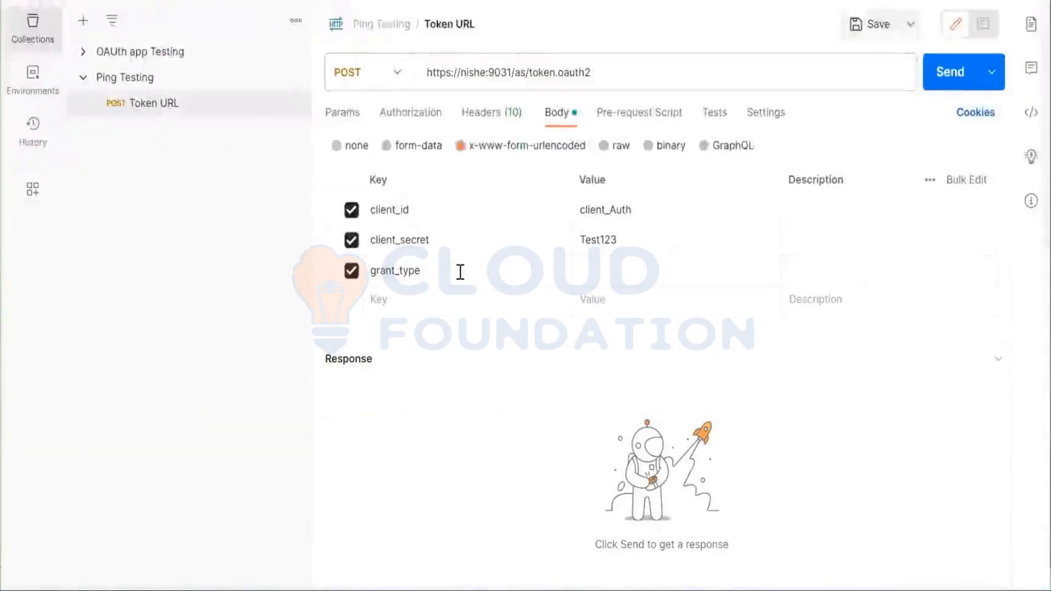
{"action": "left_click", "coordinate": [618, 275]}
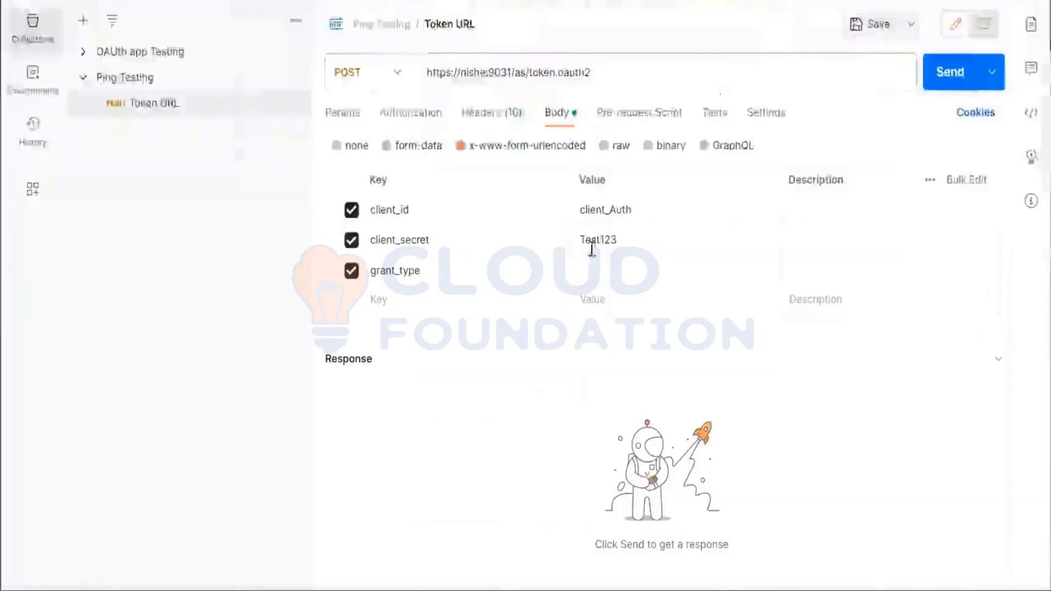
{"action": "left_click", "coordinate": [596, 270]}
{"action": "type", "text": "Auth"}
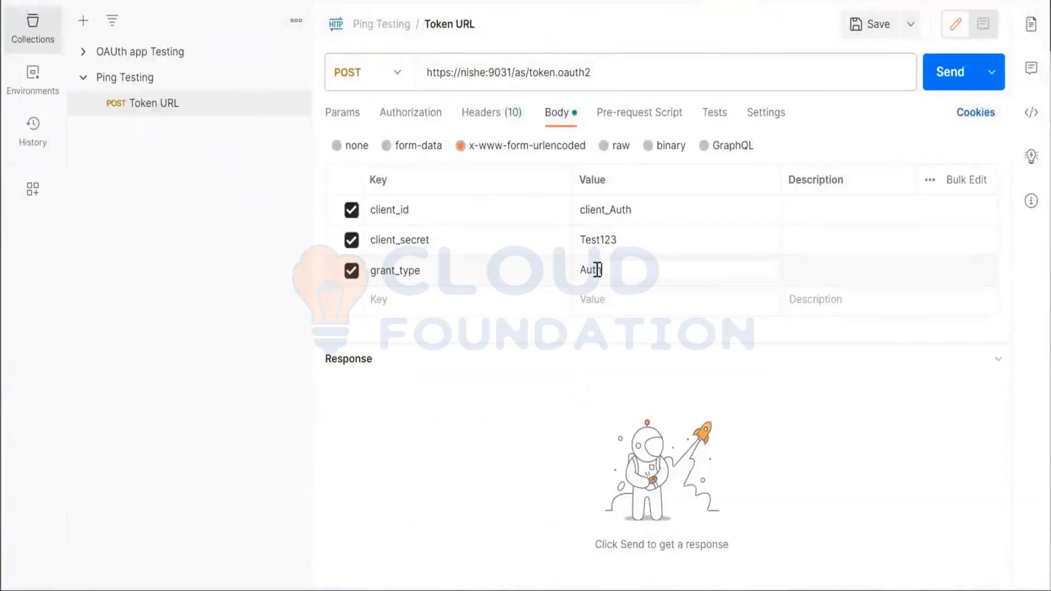
{"action": "type", "text": "oriz"}
{"action": "key", "text": "ctrl+a"}
{"action": "key", "text": "BackSpace"}
{"action": "type", "text": "authorization"}
{"action": "left_click", "coordinate": [462, 298]}
{"action": "type", "text": "cod"}
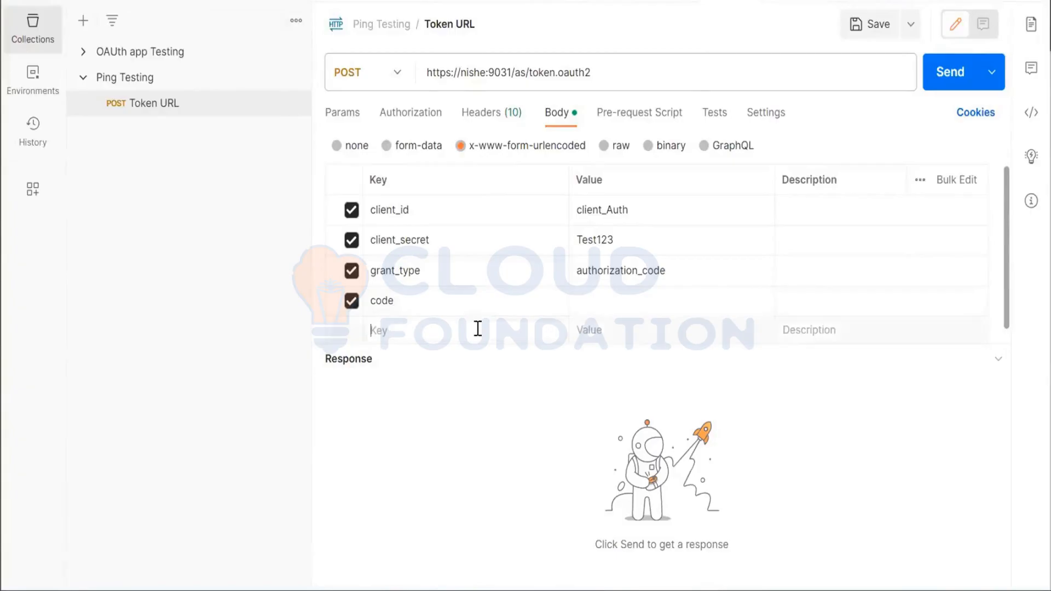
{"action": "type", "text": "r"}
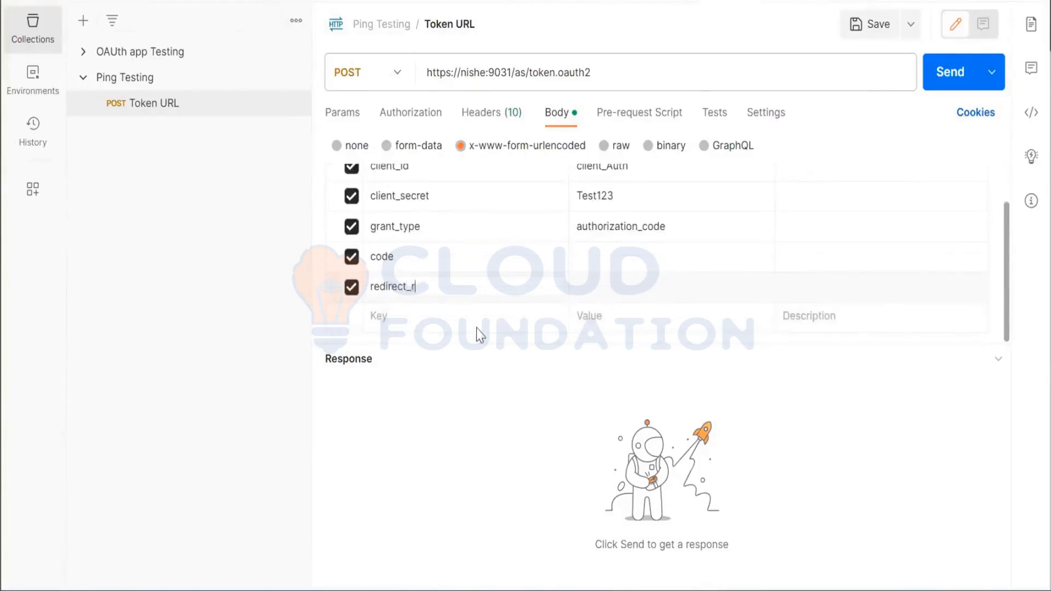
{"action": "type", "text": "edirect_uri"}
{"action": "key", "text": "Tab"}
{"action": "type", "text": "ht"}
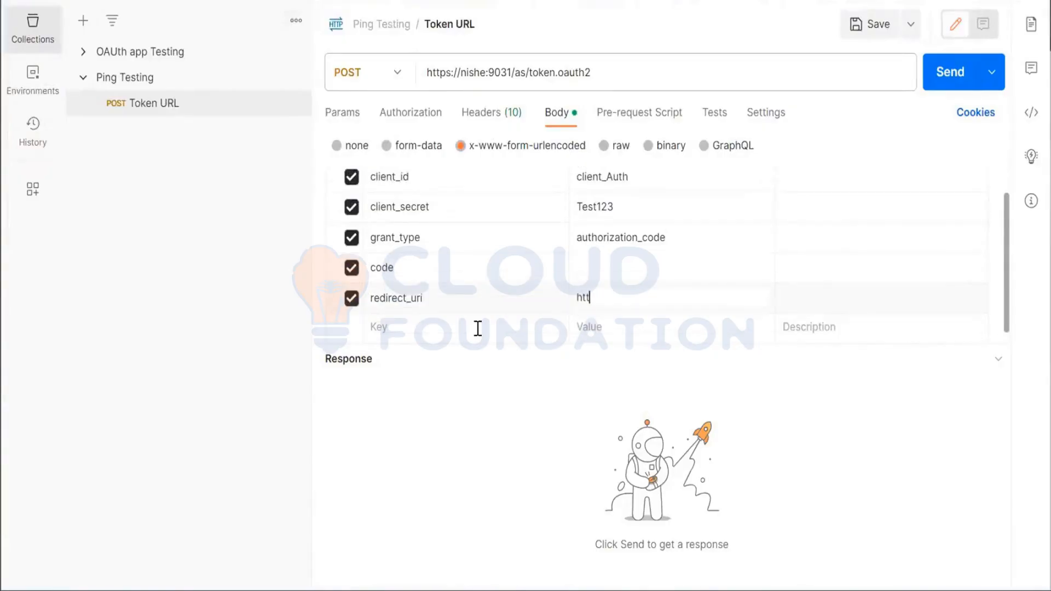
{"action": "type", "text": "tps://loc"}
{"action": "type", "text": "www."}
{"action": "type", "text": "c"}
{"action": "key", "text": "BackSpace"}
{"action": "type", "text": "google.com"}
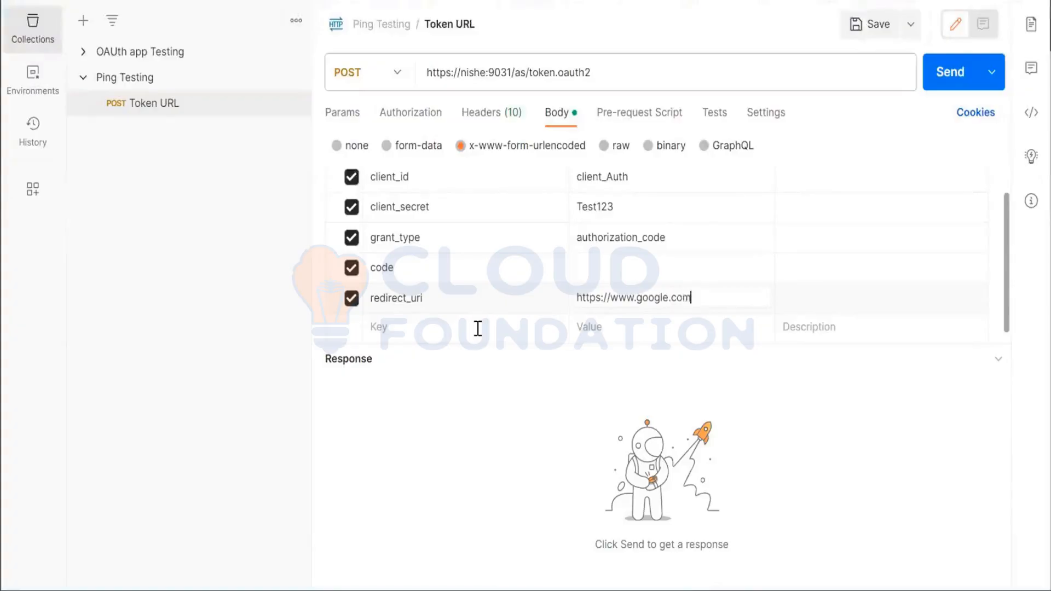
Add a scope body parameter with the value openid
{"action": "left_click", "coordinate": [454, 327]}
{"action": "type", "text": "scop"}
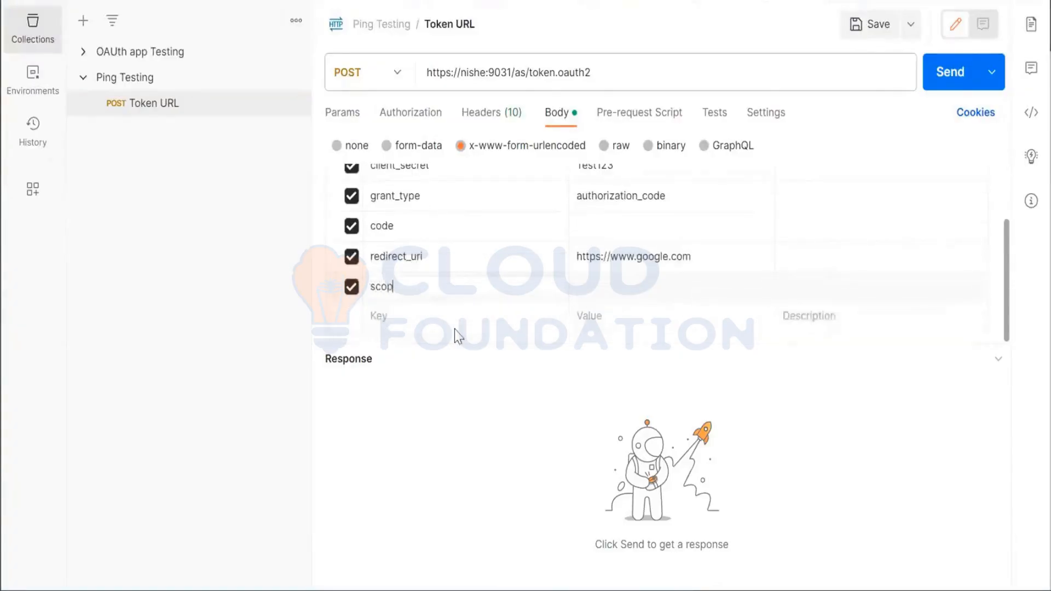
{"action": "type", "text": "e"}
{"action": "key", "text": "Tab"}
{"action": "type", "text": "openid"}
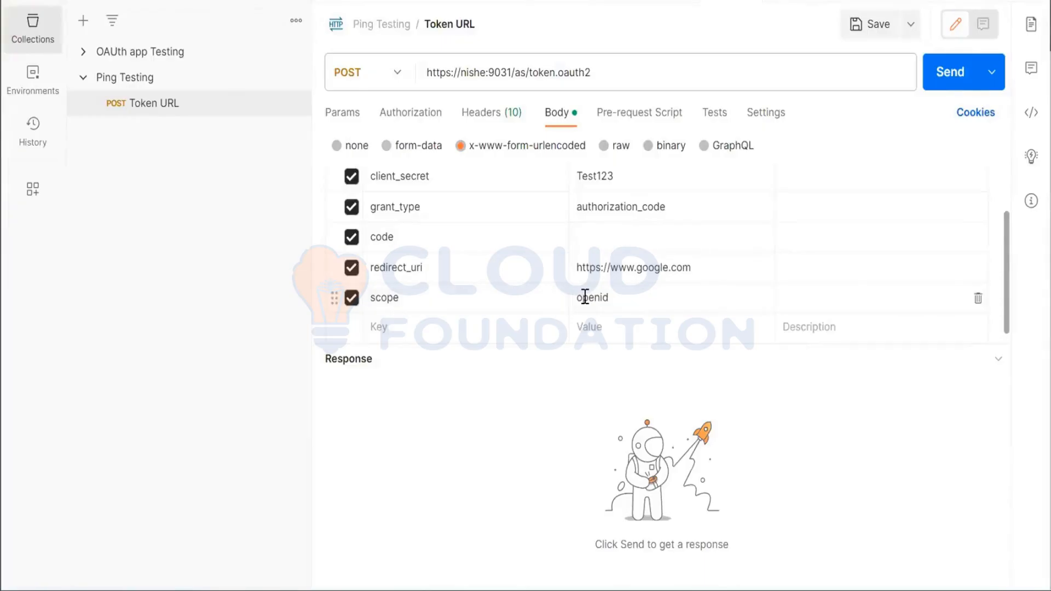
{"action": "key", "text": "alt+Tab"}
{"action": "key", "text": "alt+Tab"}
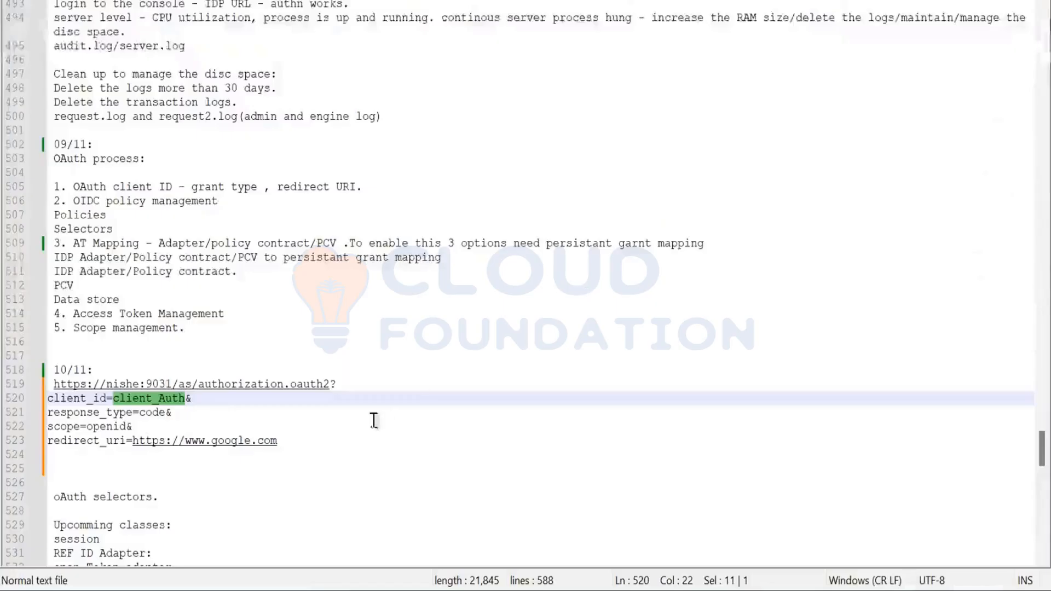
{"action": "left_click", "coordinate": [311, 441]}
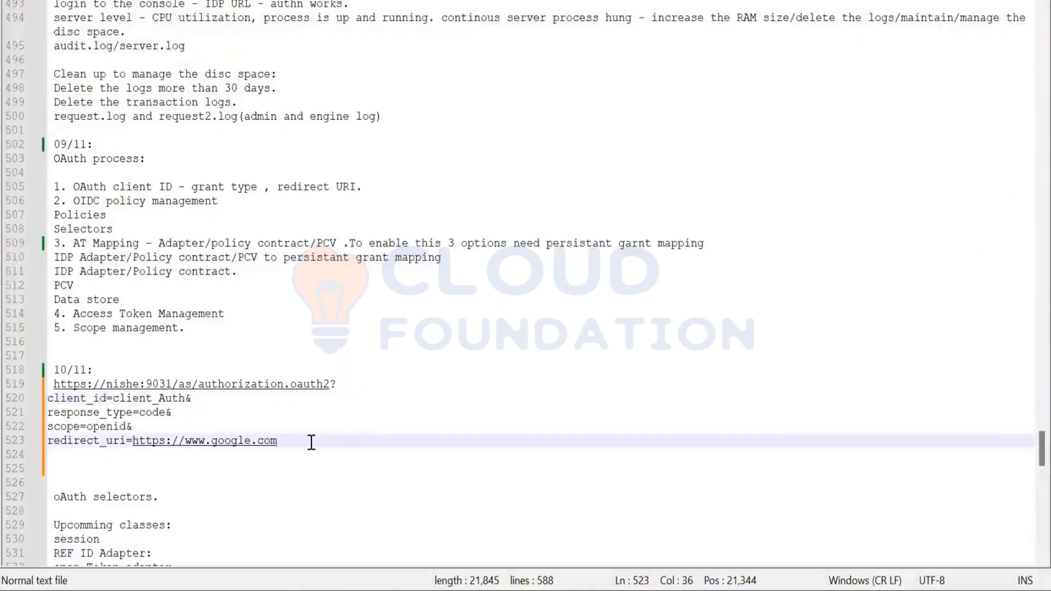
{"action": "left_click_drag", "start_coordinate": [176, 387], "coordinate": [56, 383]}
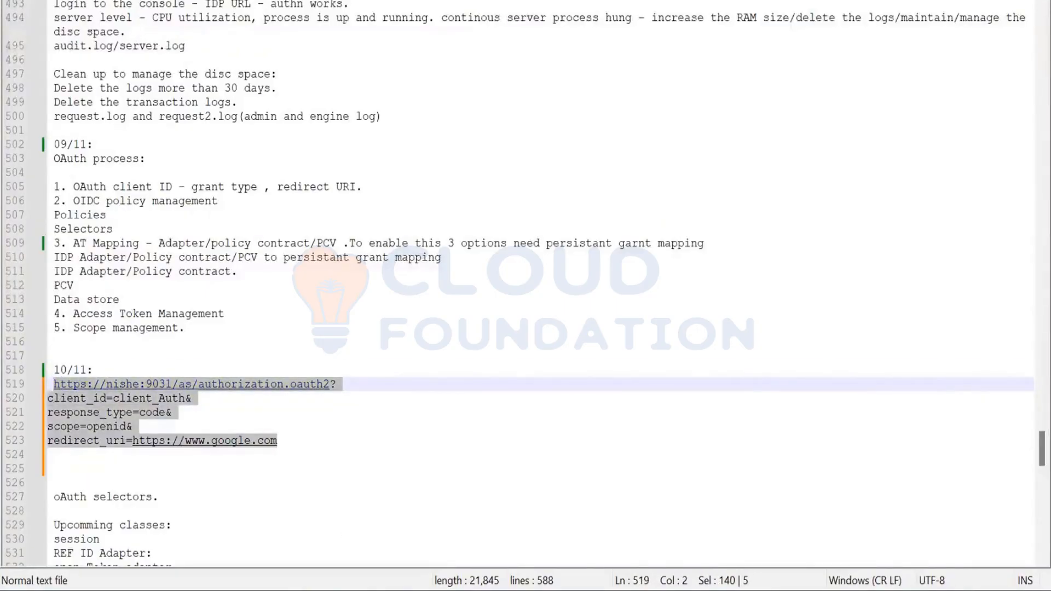
Switch to Chrome, show network recording in the developer tools of a new tab, and load the copied authorization URL
{"action": "key", "text": "alt+Tab"}
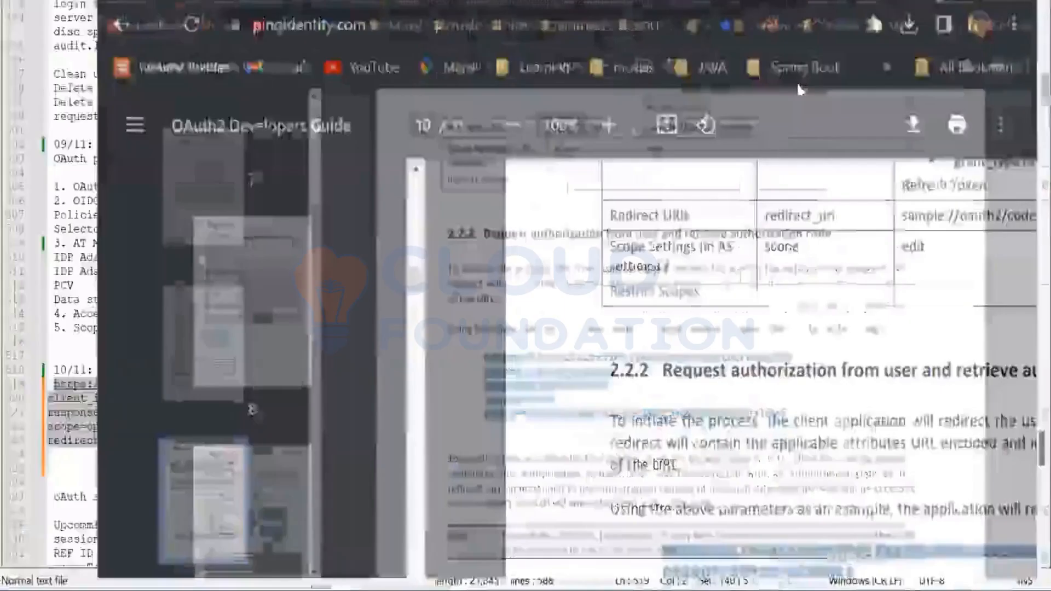
{"action": "left_click", "coordinate": [799, 82]}
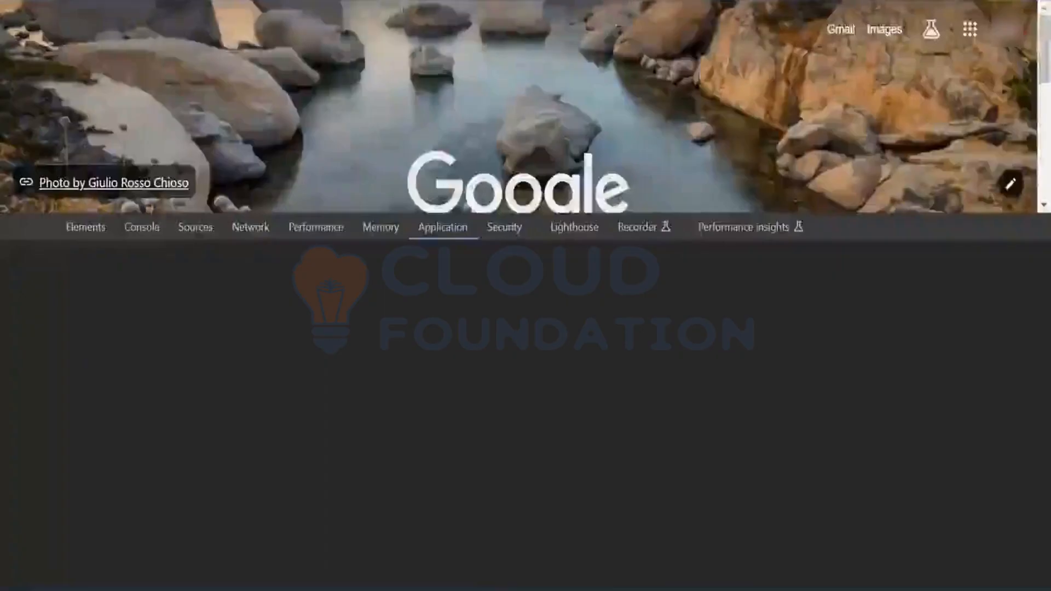
{"action": "left_click", "coordinate": [245, 227]}
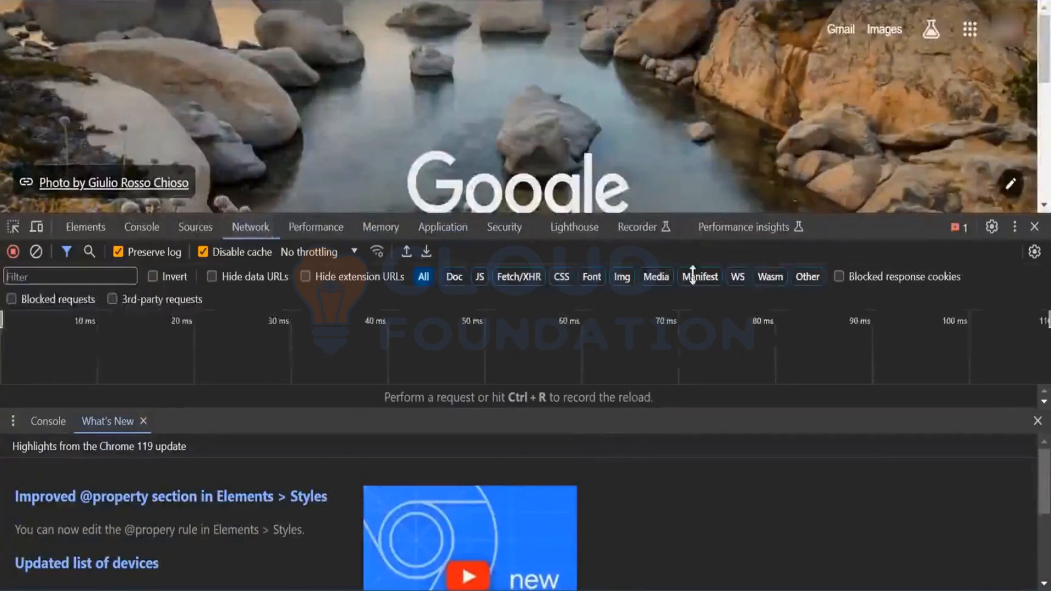
{"action": "left_click", "coordinate": [1035, 422]}
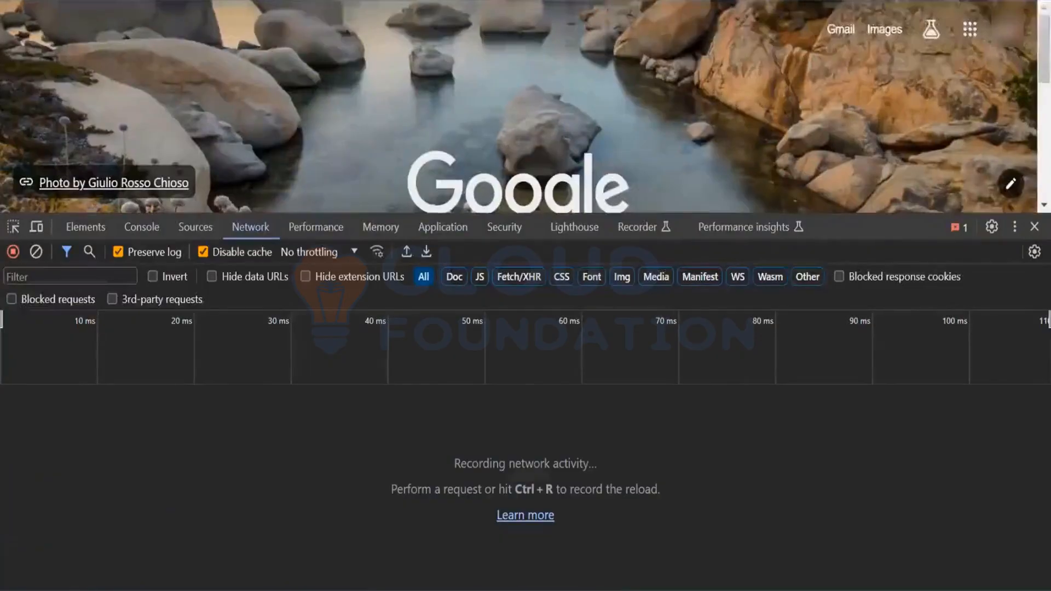
{"action": "key", "text": "Return"}
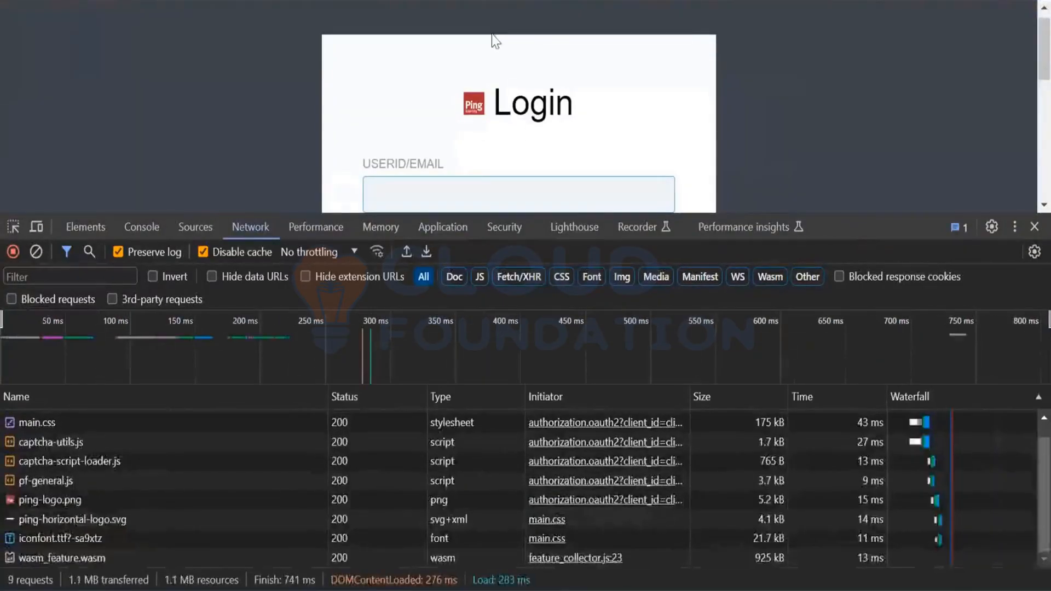
Close the developer tools and log in to the Ping login page with the user ID and account password
{"action": "scroll", "coordinate": [492, 34], "scroll_direction": "down", "scroll_amount": 1}
{"action": "left_click", "coordinate": [1033, 227]}
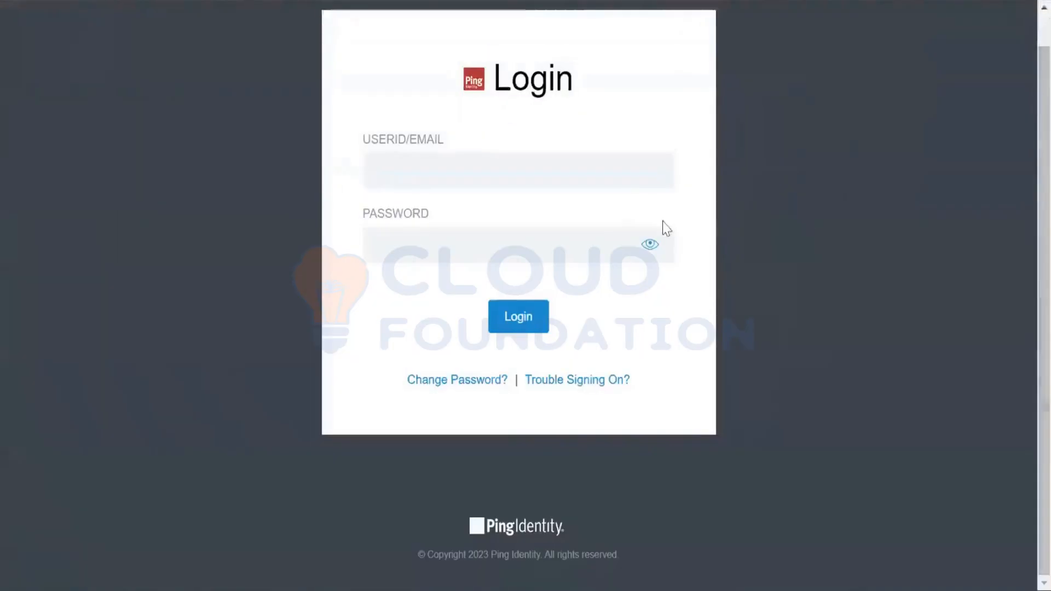
{"action": "left_click", "coordinate": [578, 159]}
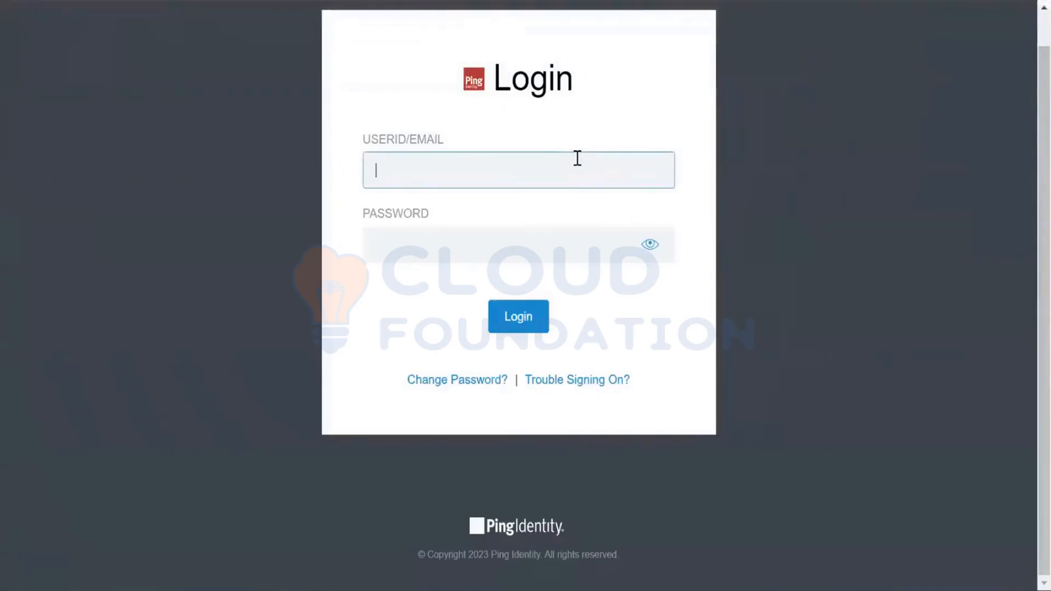
{"action": "type", "text": "a123"}
{"action": "key", "text": "Tab"}
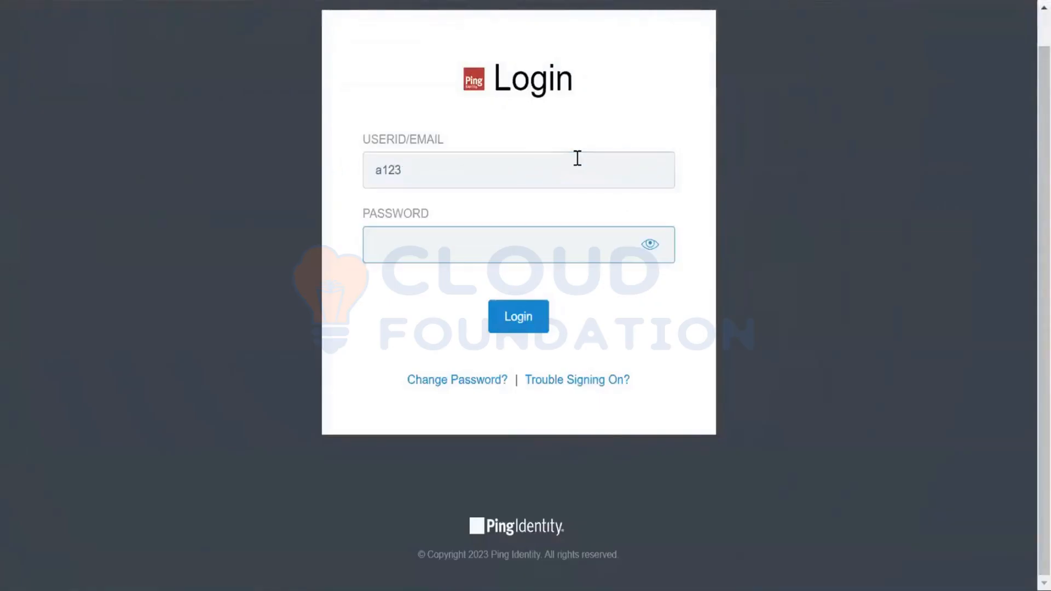
{"action": "type", "text": "•••••••"}
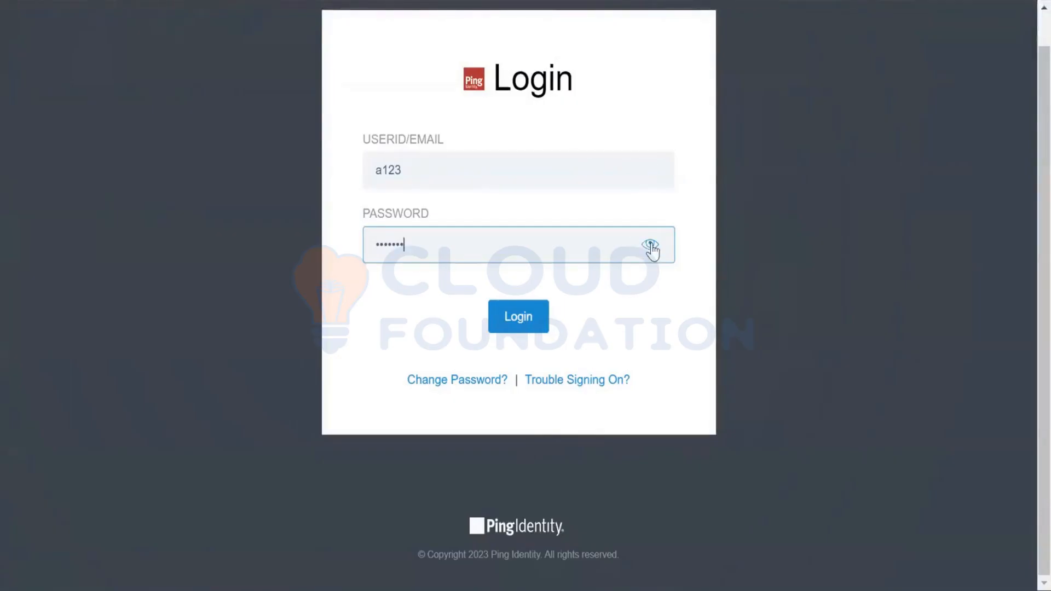
{"action": "left_click", "coordinate": [651, 245]}
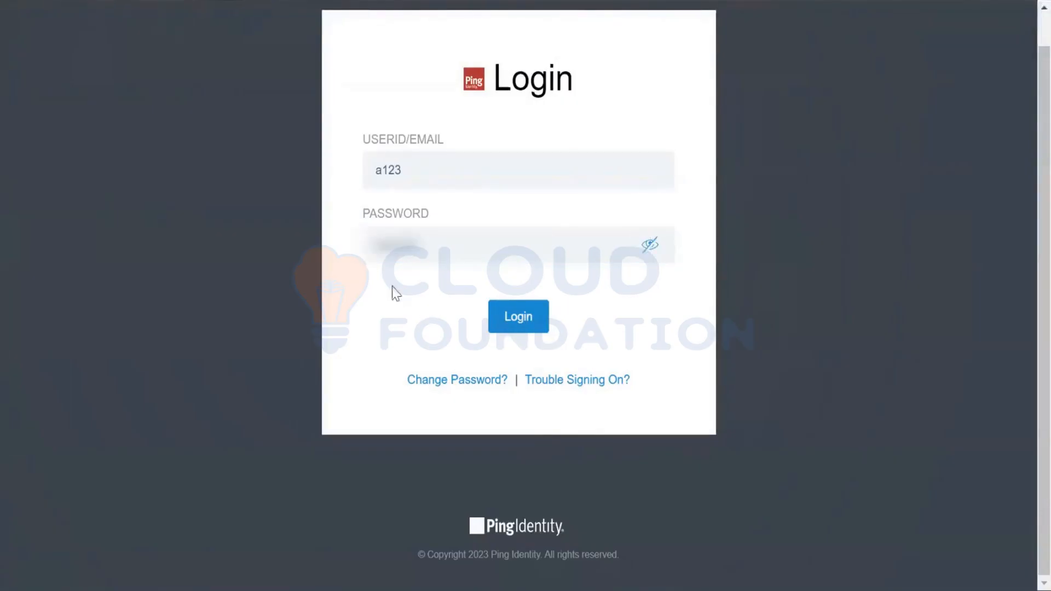
{"action": "left_click", "coordinate": [383, 244]}
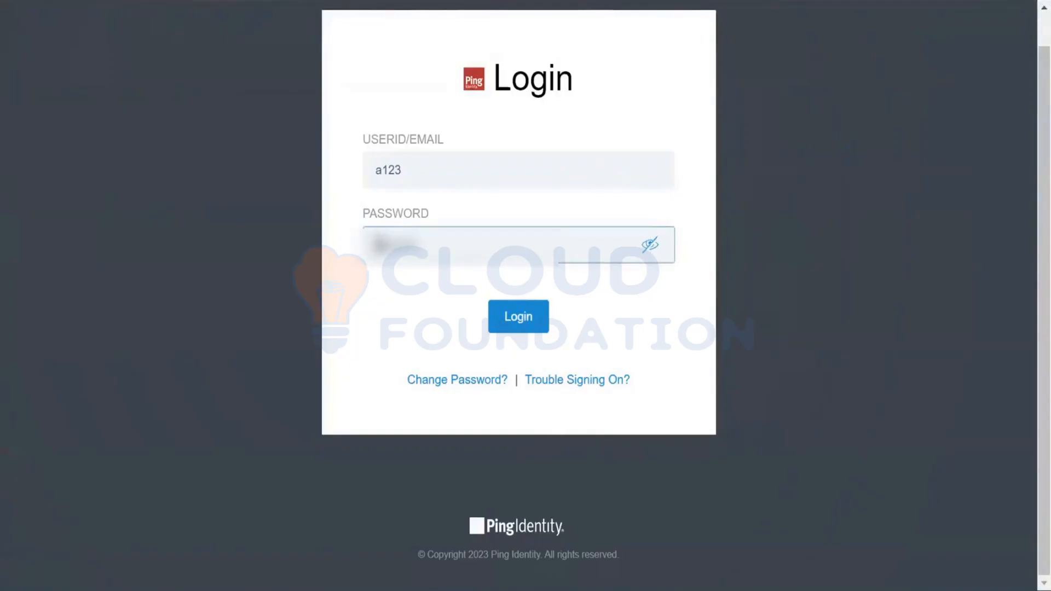
{"action": "left_click", "coordinate": [527, 313]}
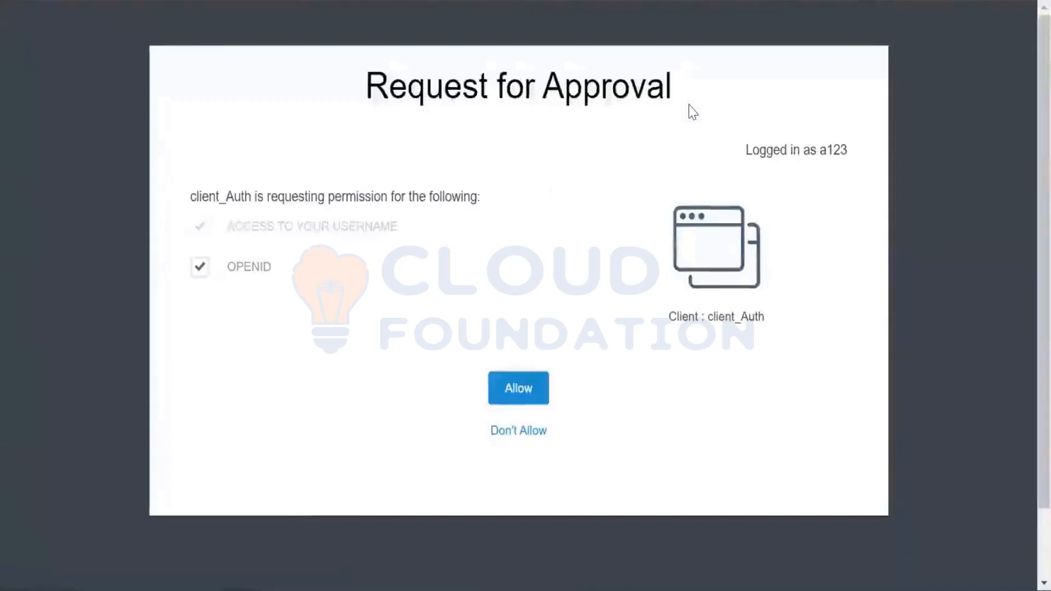
Allow client_Auth's request for OPENID access and copy the authorization code from the redirected google.com address
{"action": "left_click", "coordinate": [533, 386]}
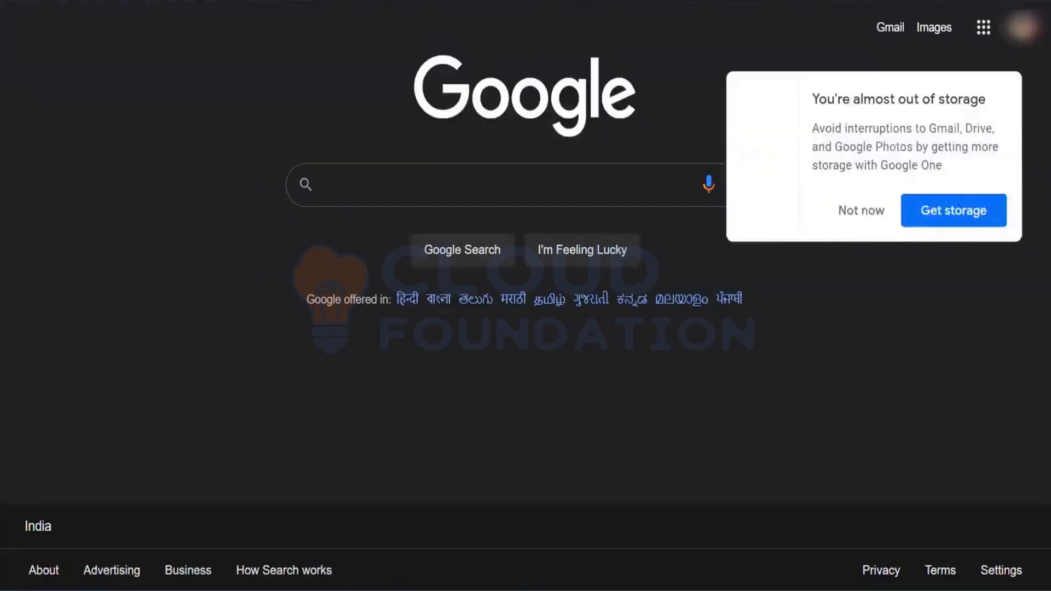
{"action": "left_click", "coordinate": [996, 1]}
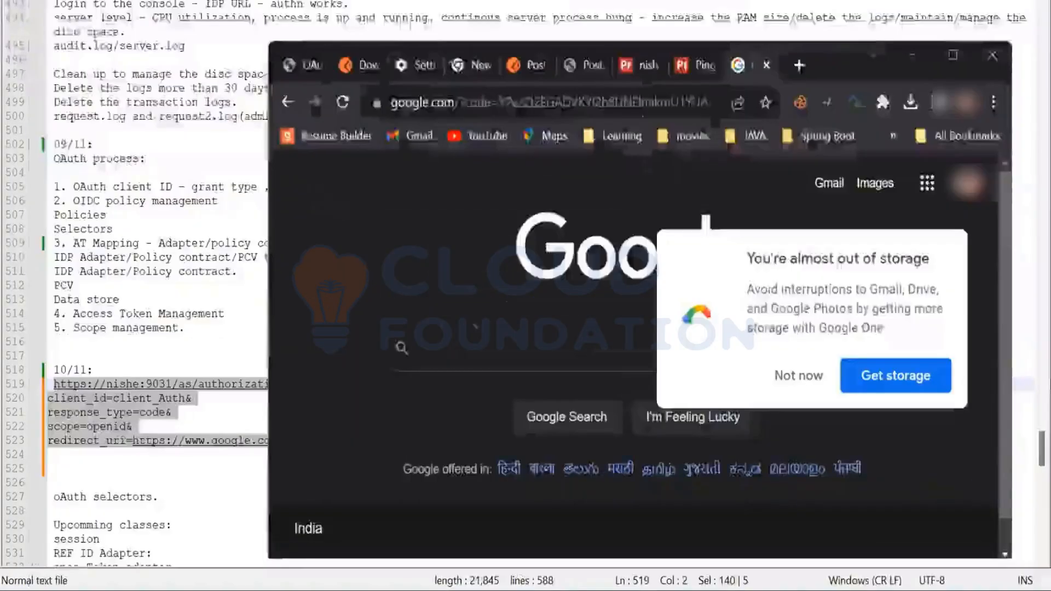
{"action": "left_click_drag", "start_coordinate": [519, 116], "coordinate": [806, 129]}
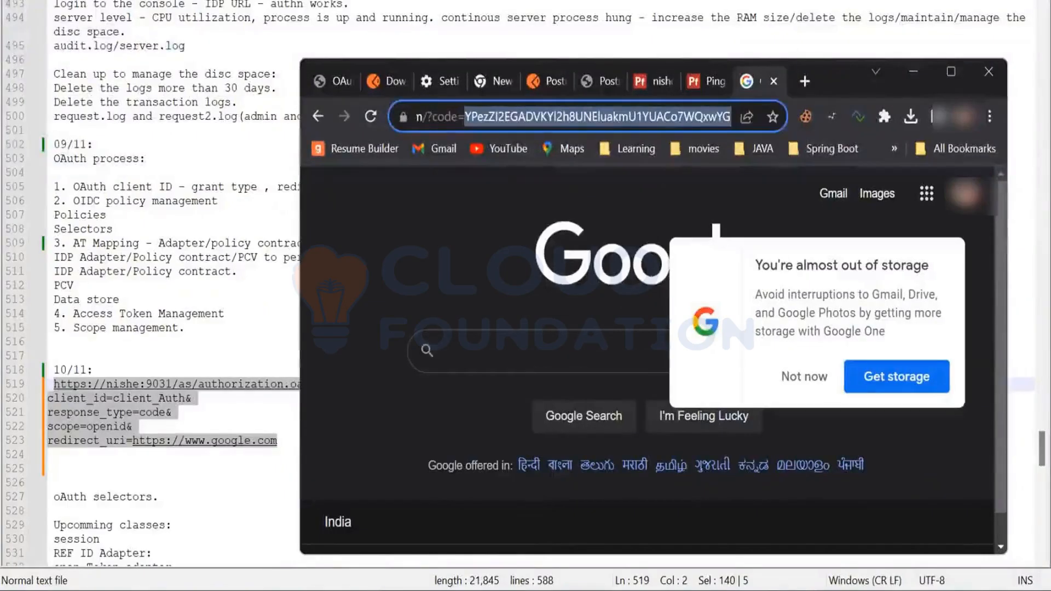
Switch to Postman, paste the authorization code as the code parameter's value, and send the token request
{"action": "left_click", "coordinate": [713, 590]}
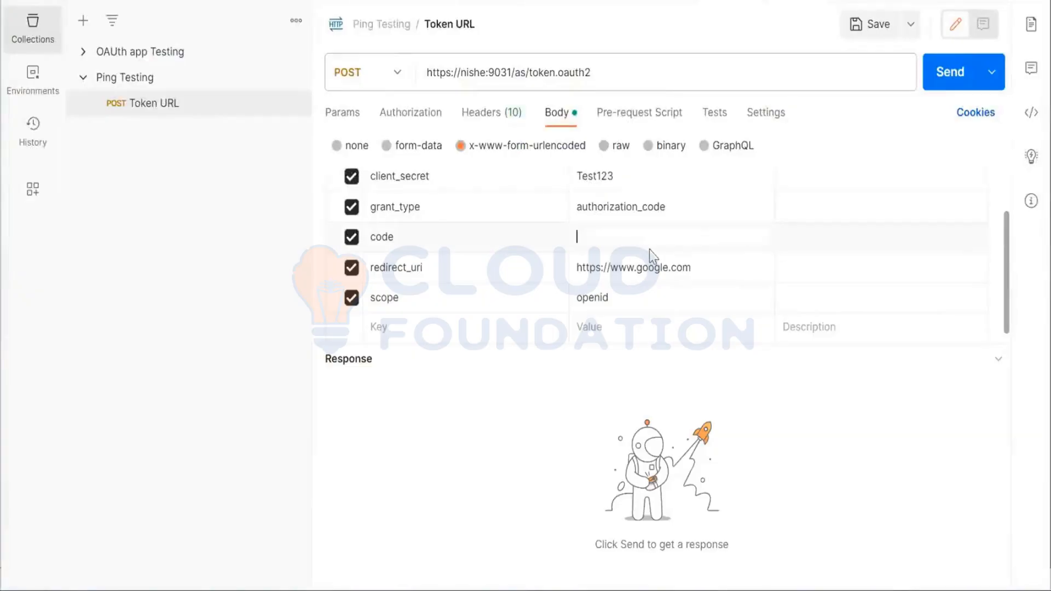
{"action": "type", "text": "YPezZI2EGADVKYI2h8UNEluakmU1YUACo7WQxwYG"}
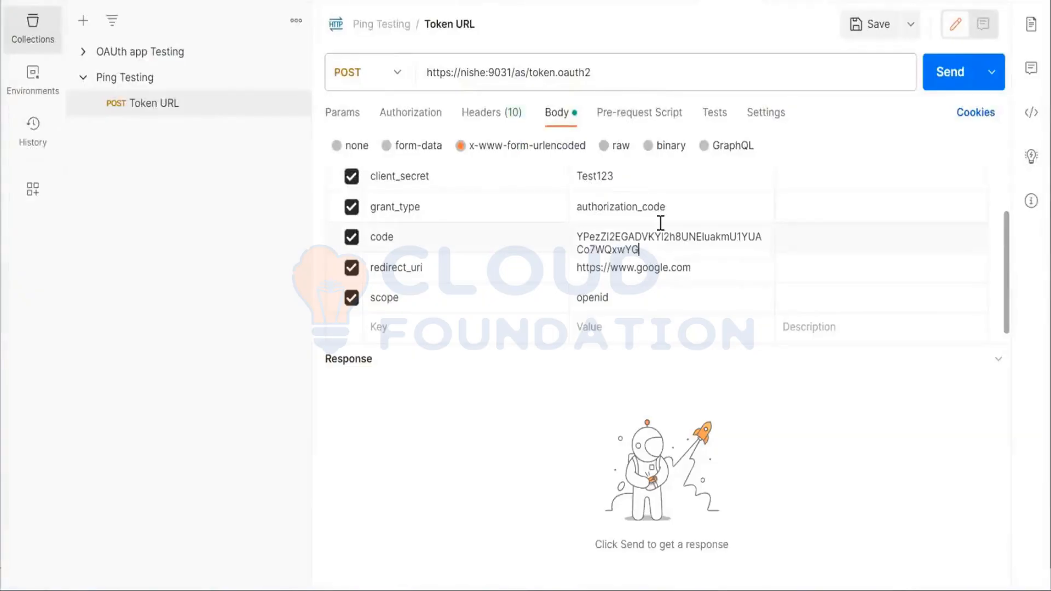
{"action": "left_click", "coordinate": [952, 76]}
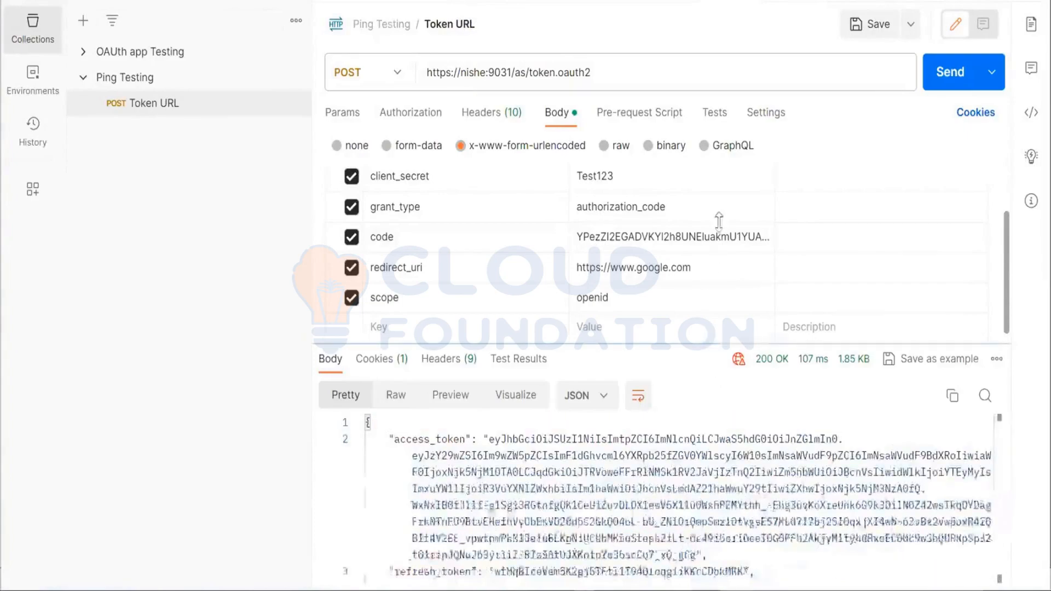
Enlarge the response area, review the returned JSON, and select the complete access_token value
{"action": "left_click_drag", "start_coordinate": [719, 221], "coordinate": [721, 188]}
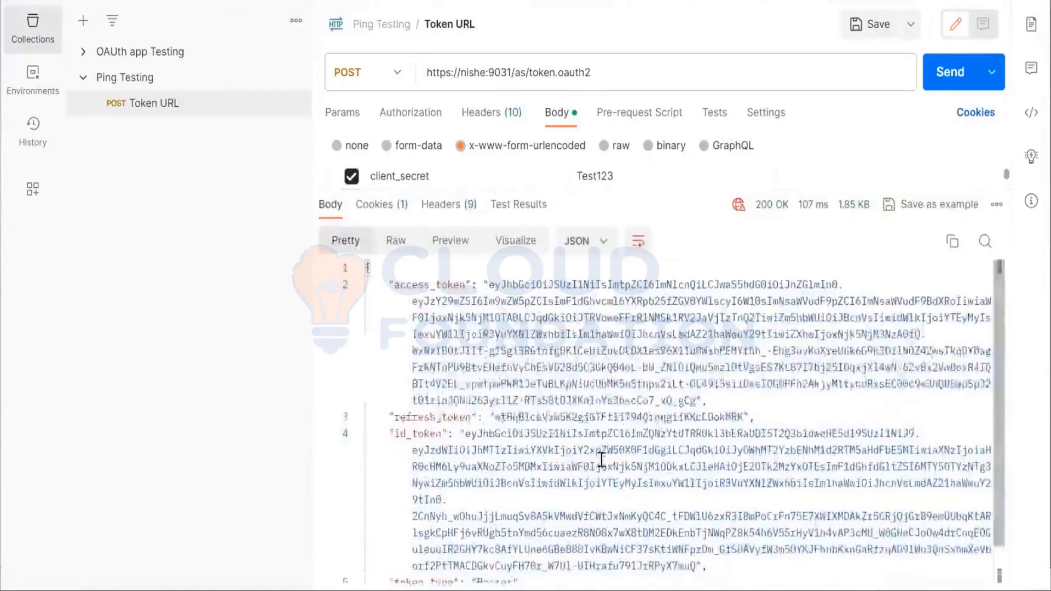
{"action": "scroll", "coordinate": [602, 460], "scroll_direction": "down", "scroll_amount": 2}
{"action": "scroll", "coordinate": [602, 460], "scroll_direction": "up", "scroll_amount": 2}
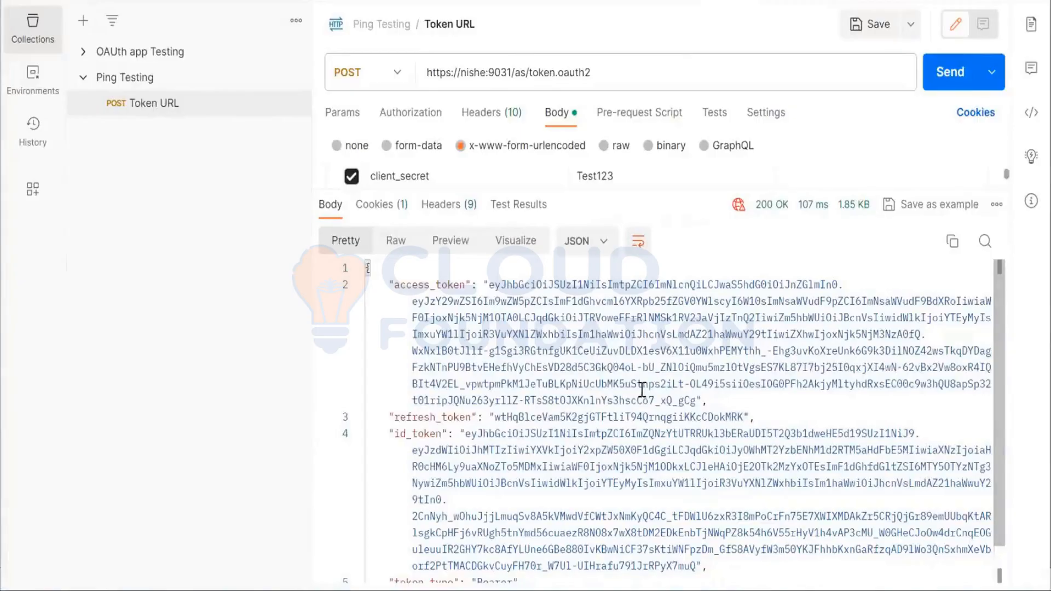
{"action": "left_click_drag", "start_coordinate": [489, 285], "coordinate": [694, 401]}
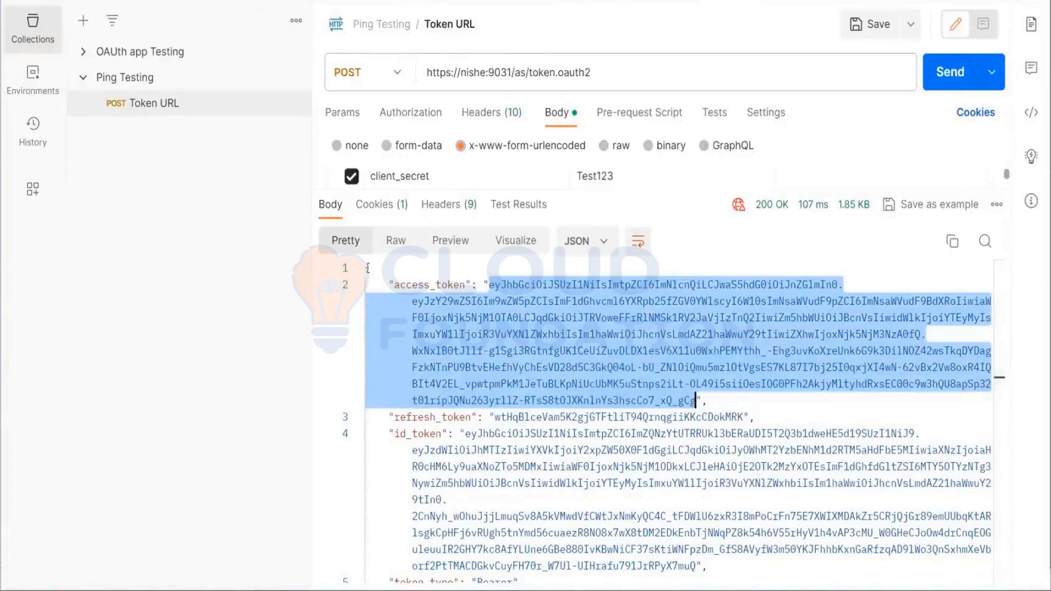
{"action": "mouse_move", "coordinate": [994, 1]}
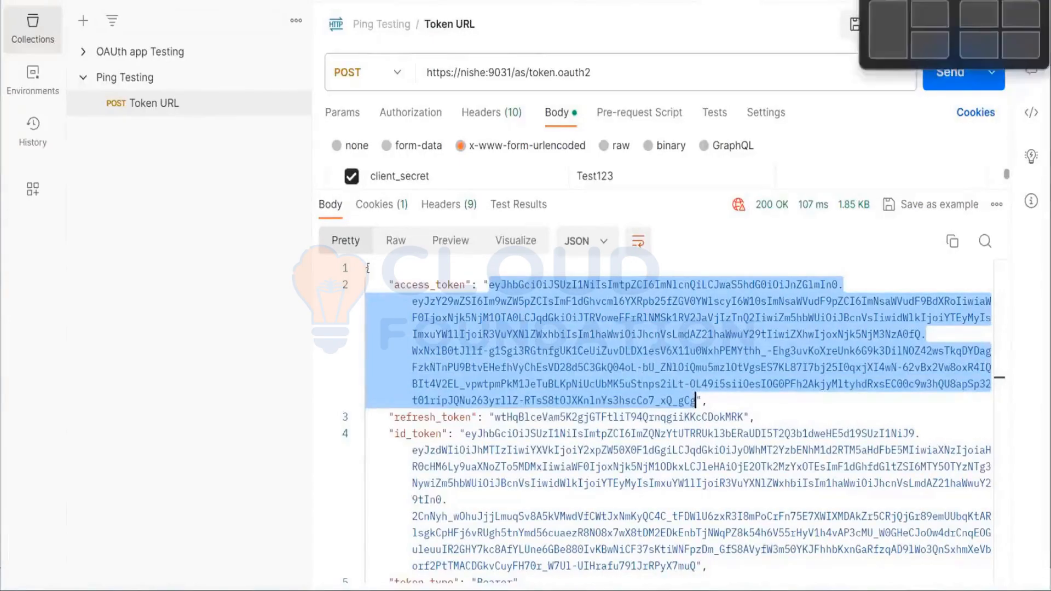
{"action": "left_click", "coordinate": [273, 337]}
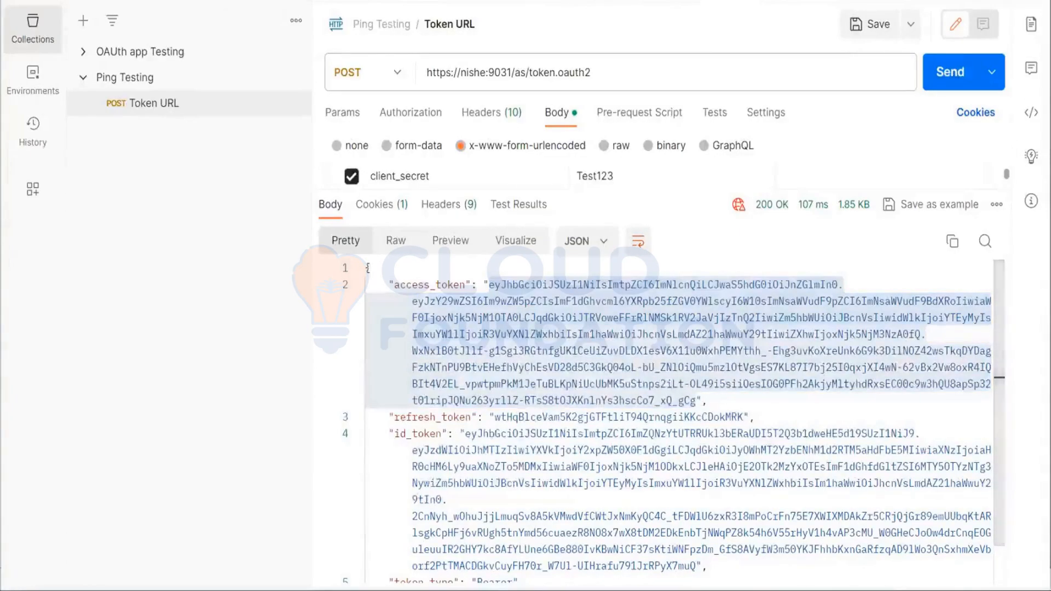
{"action": "left_click", "coordinate": [496, 589]}
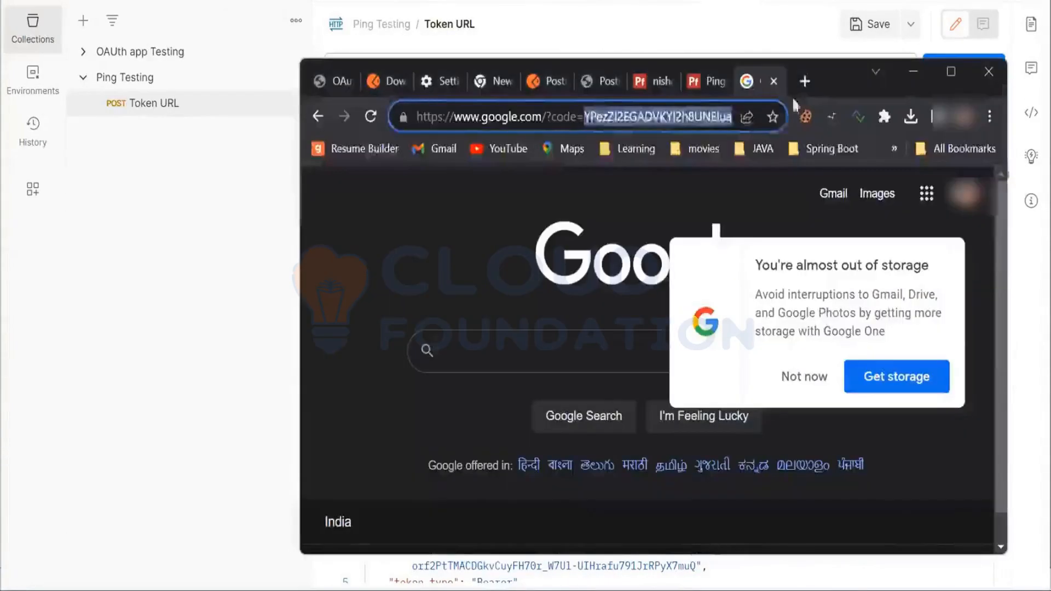
{"action": "left_click", "coordinate": [951, 75]}
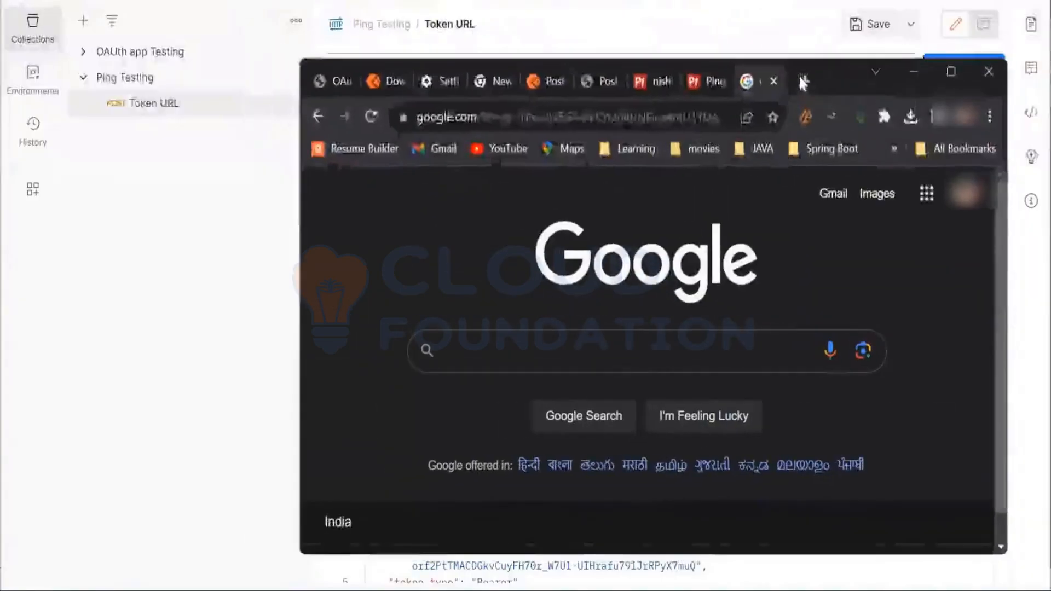
{"action": "left_click", "coordinate": [802, 82]}
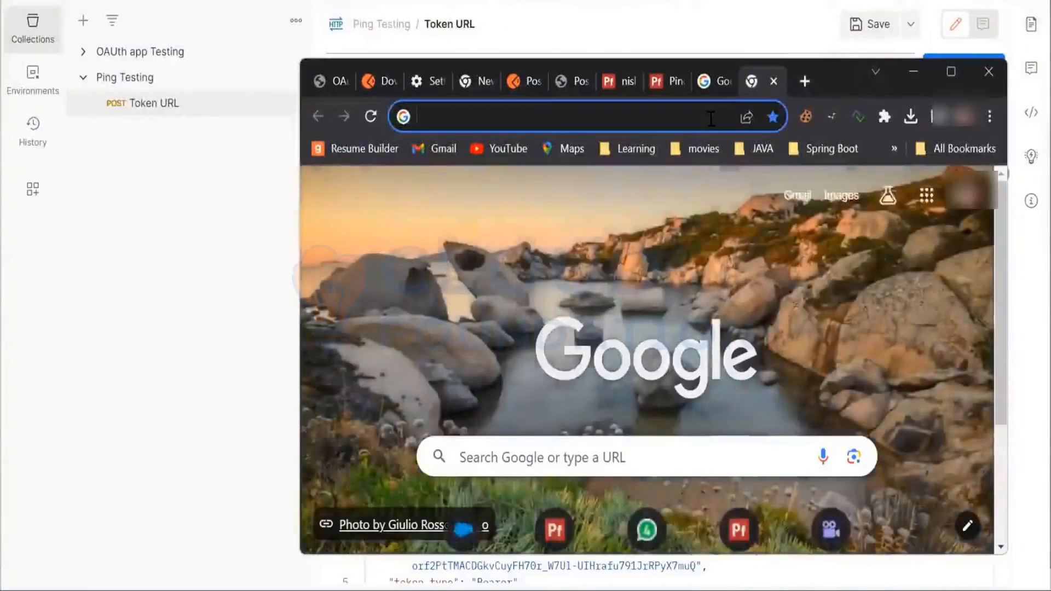
{"action": "left_click", "coordinate": [711, 119]}
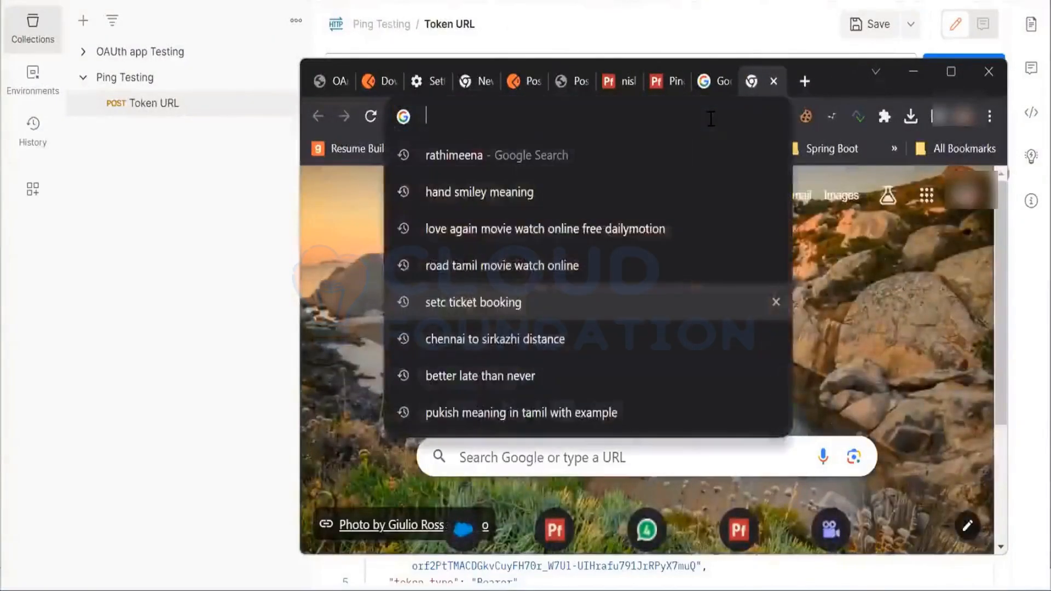
Switch to the notes file, add the heading "validate the token:" below the redirect_uri line, and select the authorization request lines above it
{"action": "key", "text": "alt+Tab"}
{"action": "key", "text": "alt+Tab"}
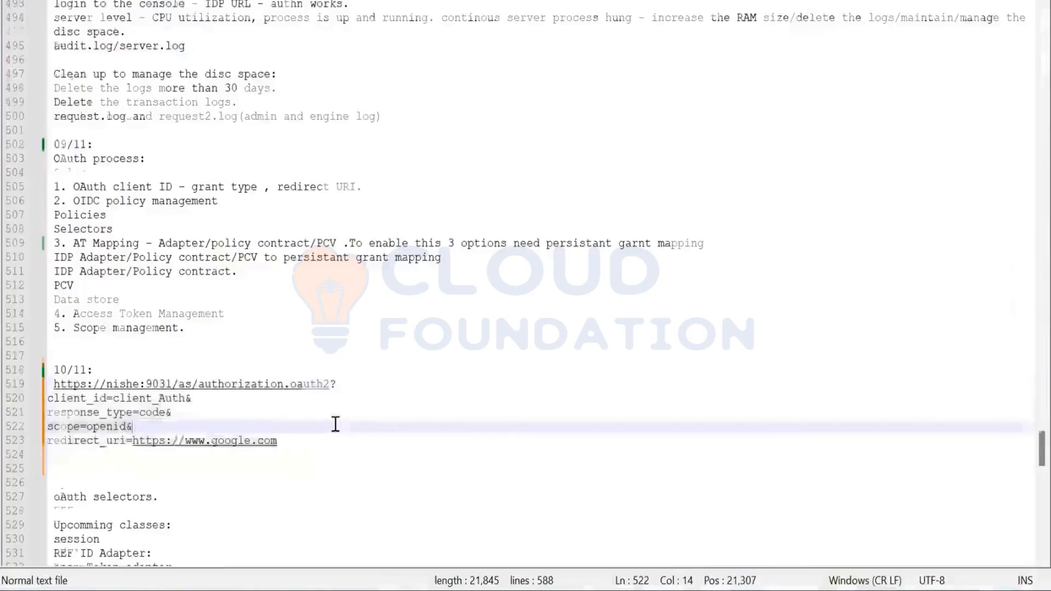
{"action": "left_click", "coordinate": [181, 406]}
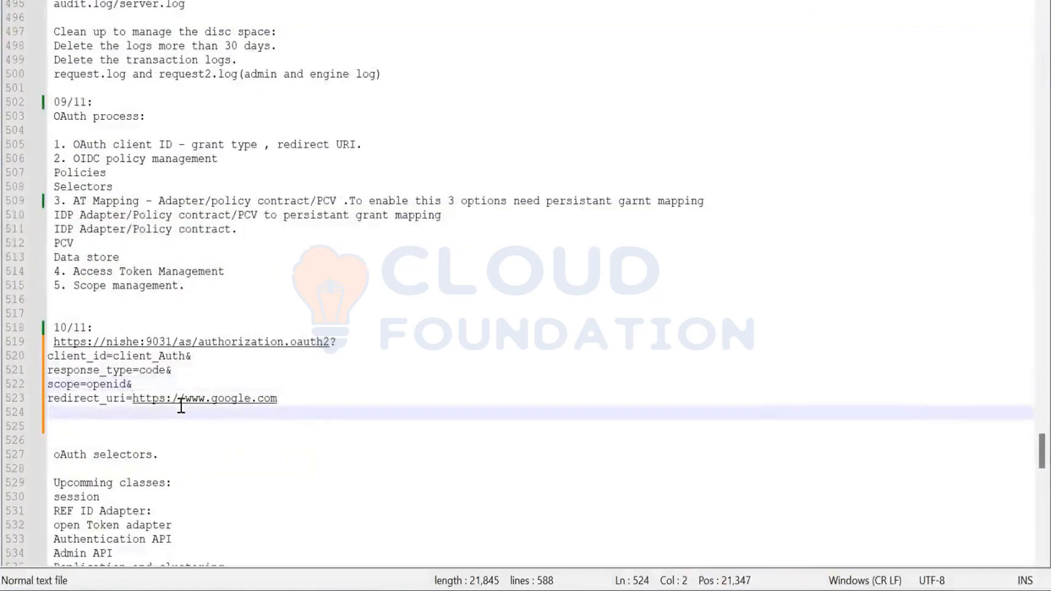
{"action": "key", "text": "Return"}
{"action": "type", "text": "valida"}
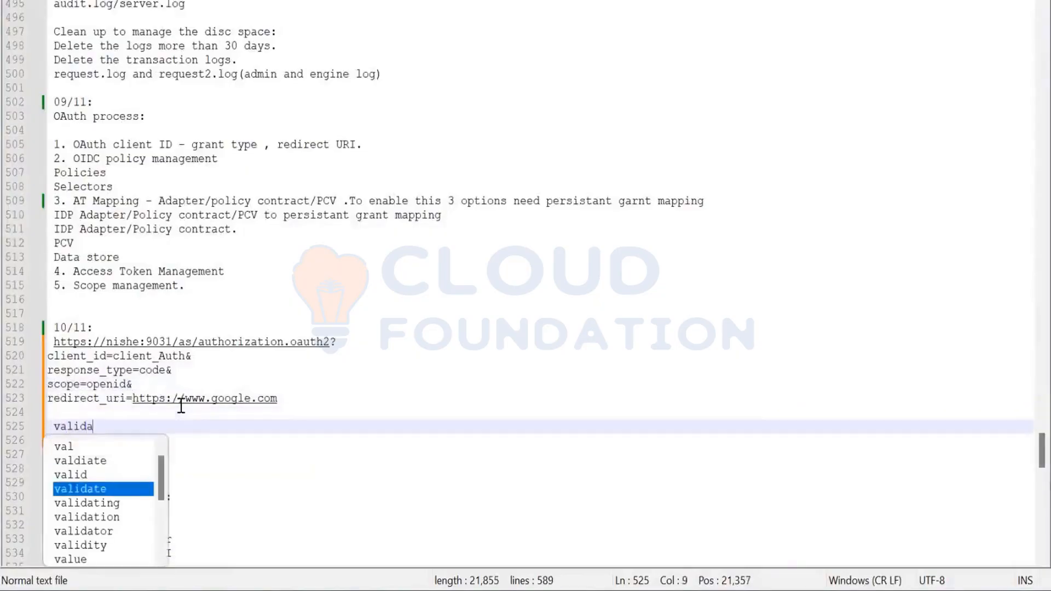
{"action": "type", "text": "te the to"}
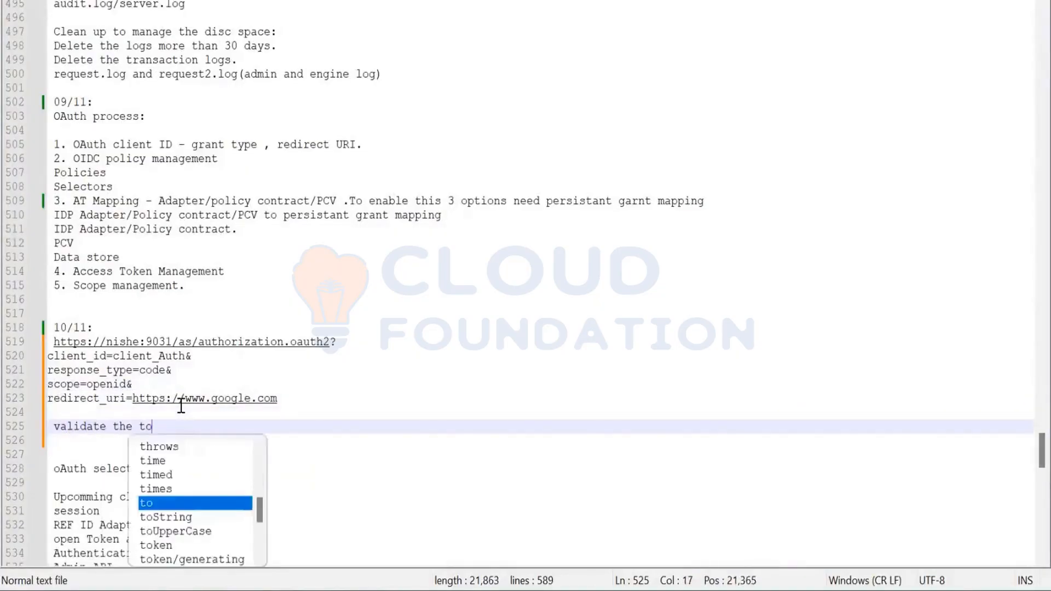
{"action": "type", "text": "ken:"}
{"action": "key", "text": "Return"}
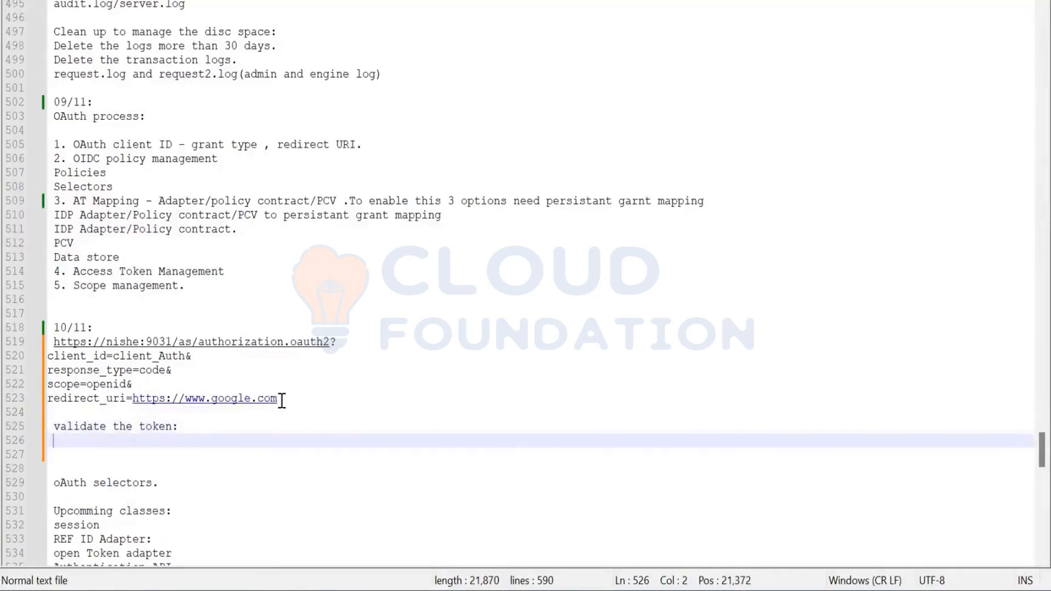
{"action": "left_click_drag", "start_coordinate": [282, 398], "coordinate": [57, 341]}
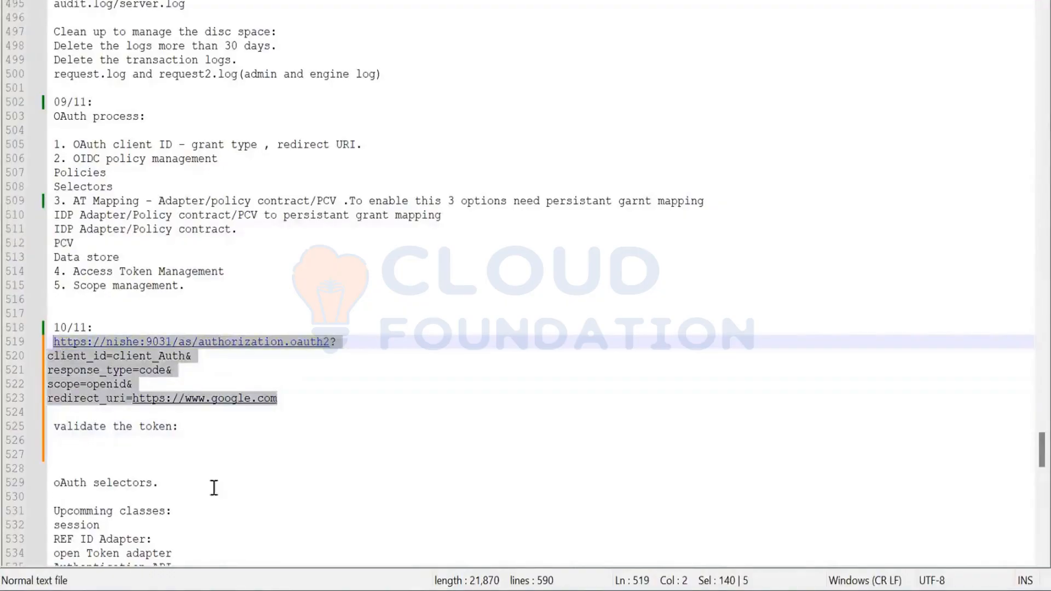
Switch to Postman and duplicate the Token URL request in the Ping Testing collection
{"action": "left_click", "coordinate": [712, 506]}
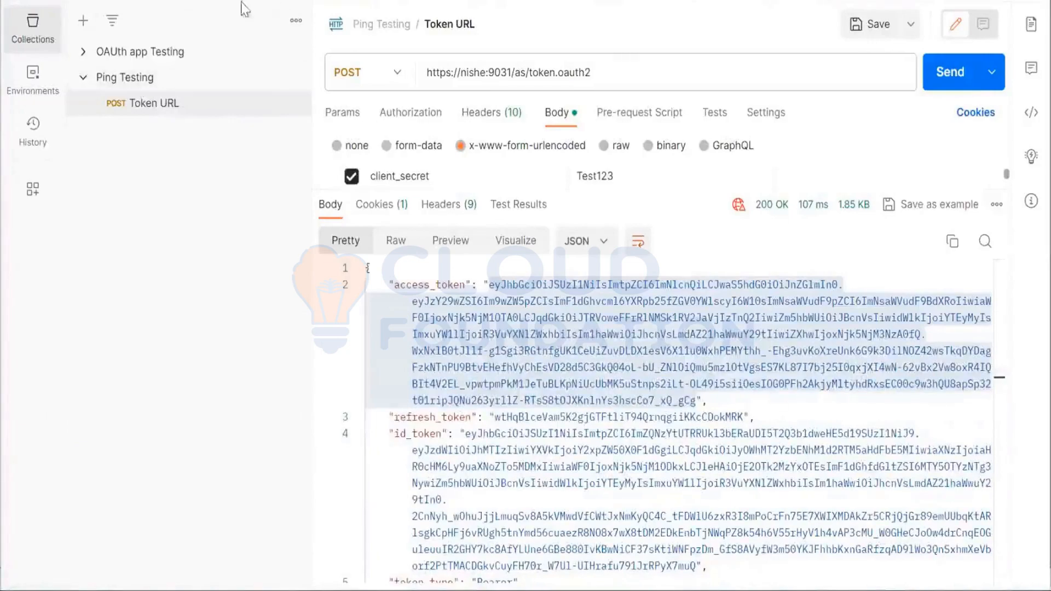
{"action": "left_click", "coordinate": [295, 103]}
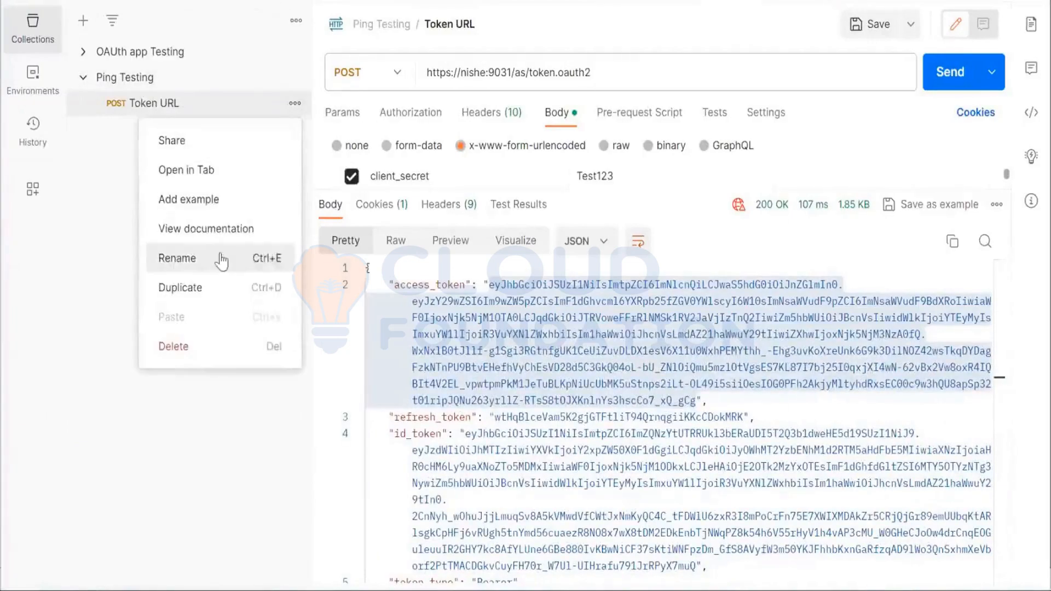
{"action": "left_click", "coordinate": [217, 294]}
Rename the duplicated Token URL request as "Validate the token"
{"action": "left_click", "coordinate": [296, 132]}
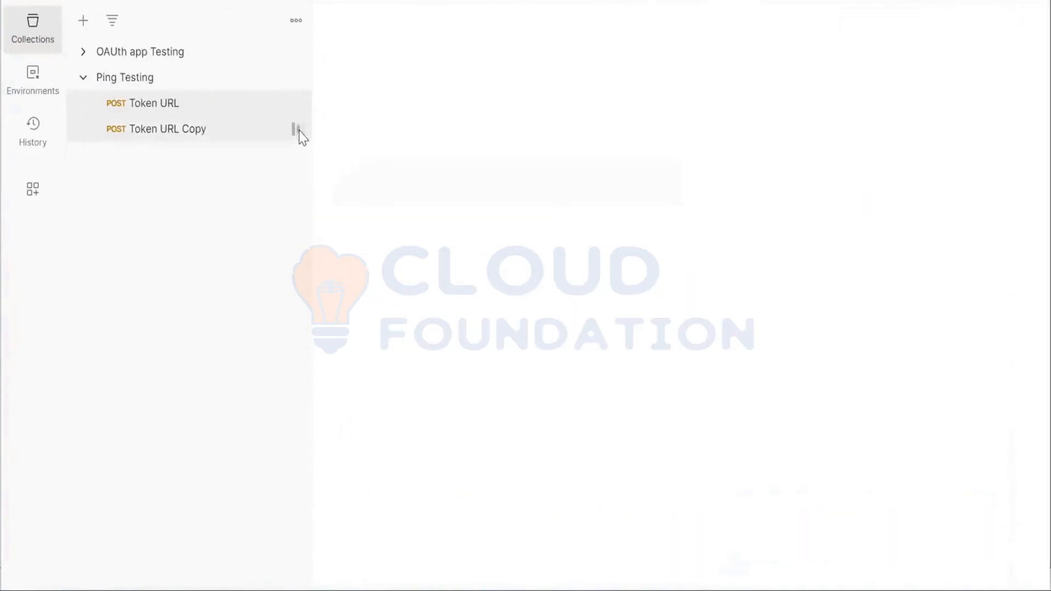
{"action": "left_click", "coordinate": [295, 131]}
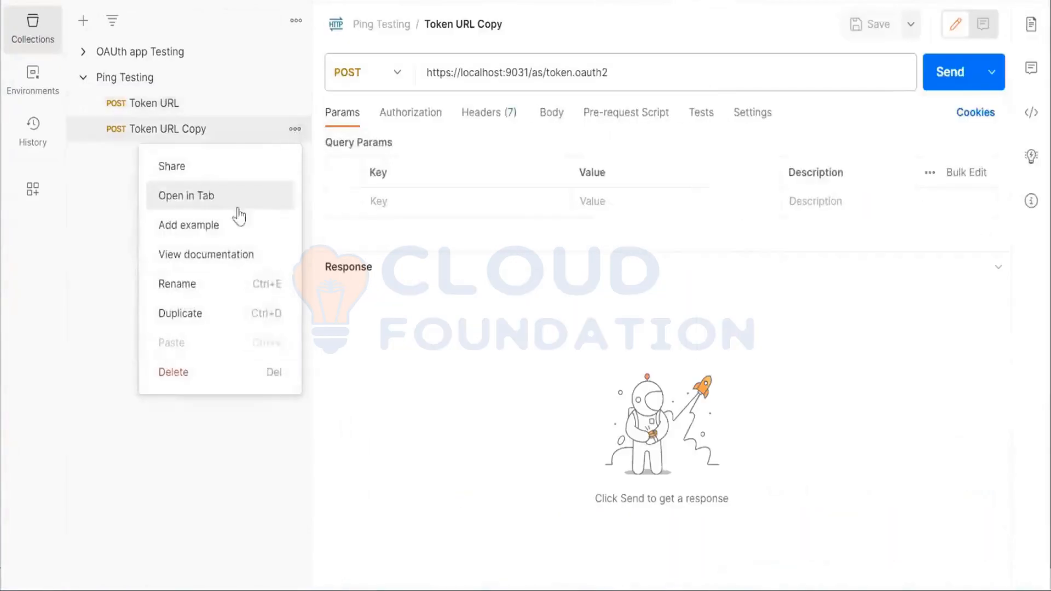
{"action": "left_click", "coordinate": [218, 290]}
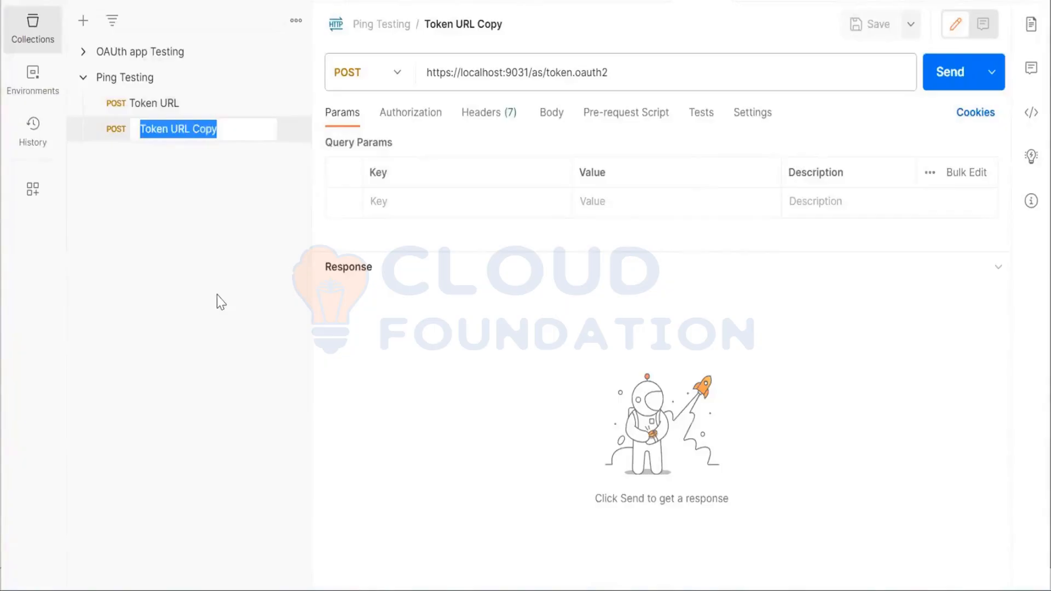
{"action": "type", "text": "Validate the toke"}
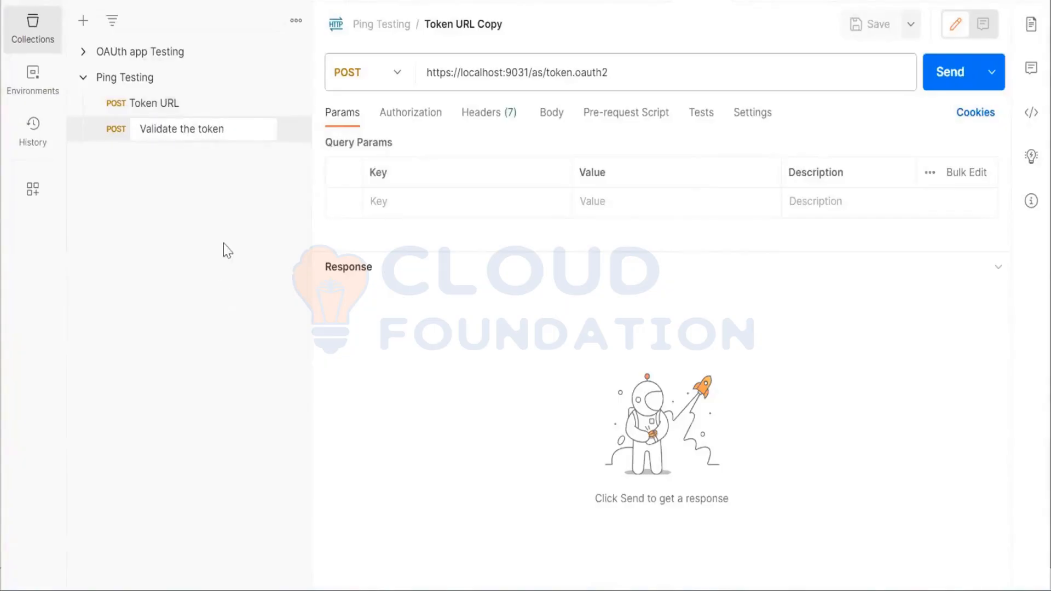
{"action": "type", "text": "n"}
{"action": "key", "text": "Return"}
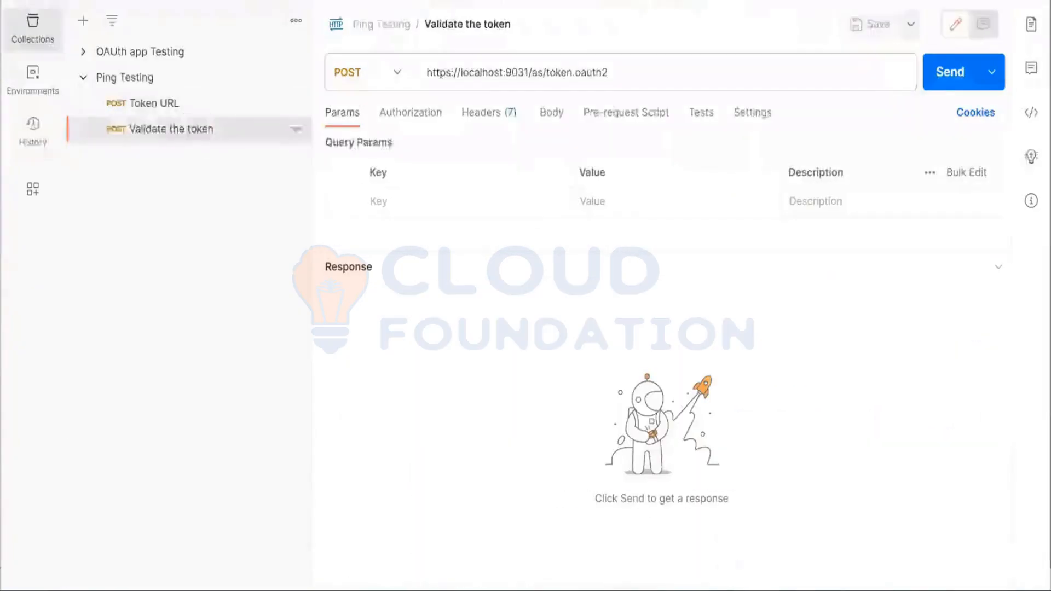
{"action": "left_click", "coordinate": [552, 114]}
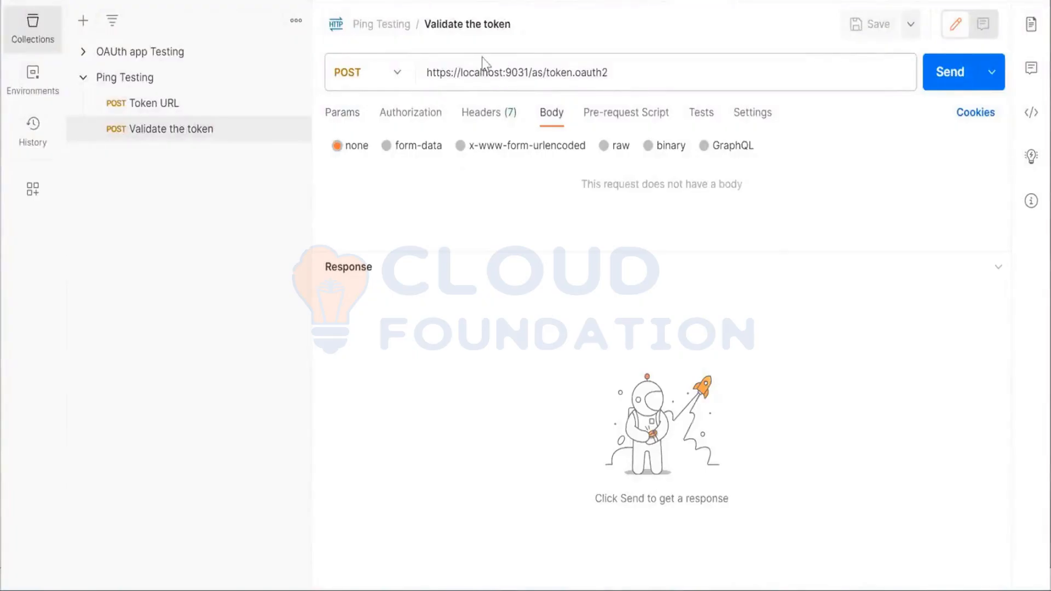
{"action": "double_click", "coordinate": [483, 76]}
{"action": "type", "text": "nishe"}
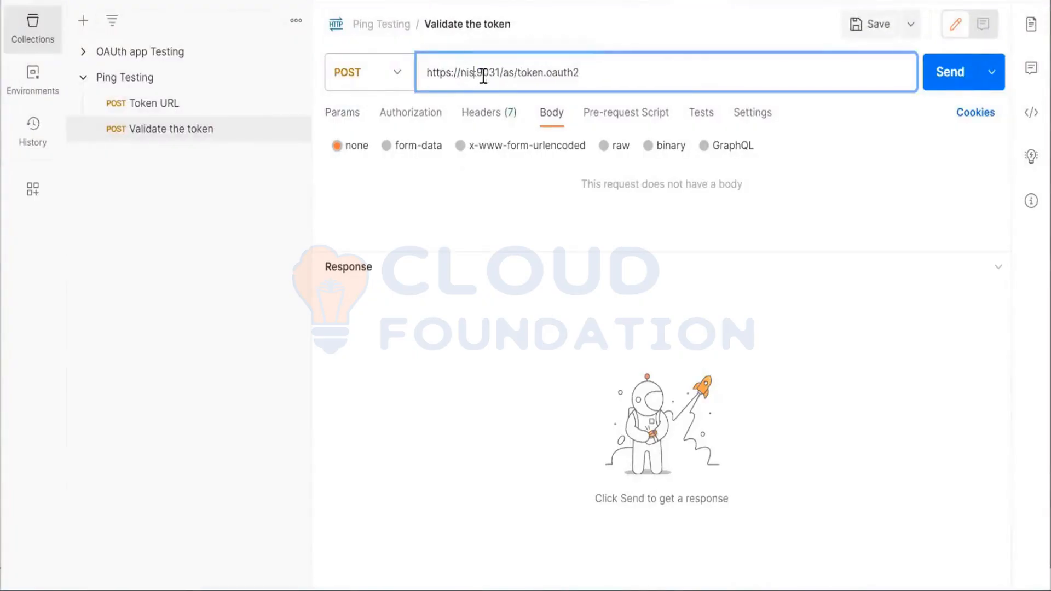
Add a Content-Type header with the value application/x-www-form-urlencoded and save the request
{"action": "left_click", "coordinate": [476, 115]}
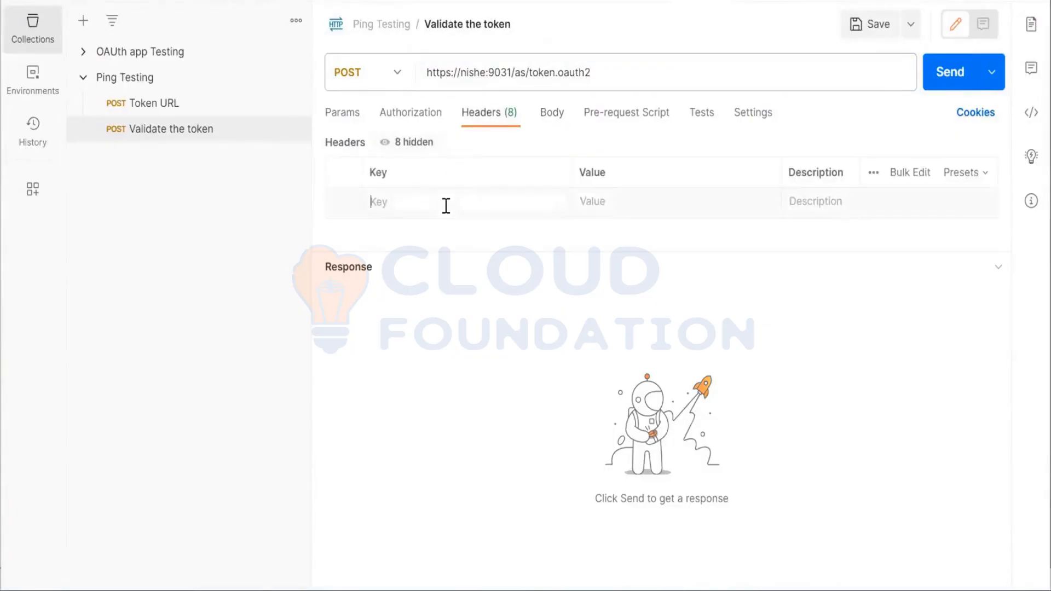
{"action": "type", "text": "co"}
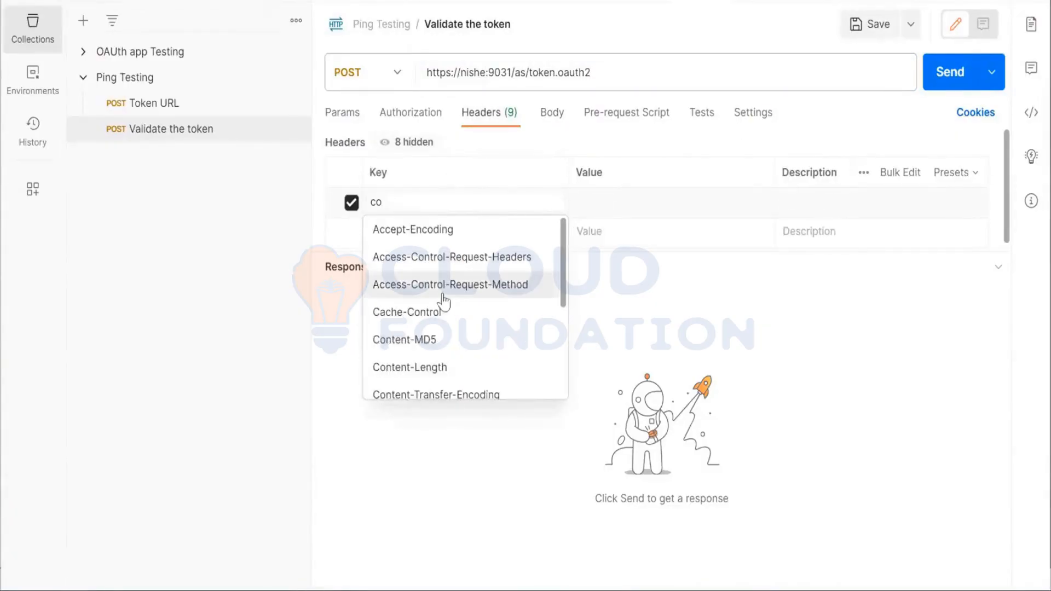
{"action": "scroll", "coordinate": [439, 359], "scroll_direction": "down", "scroll_amount": 3}
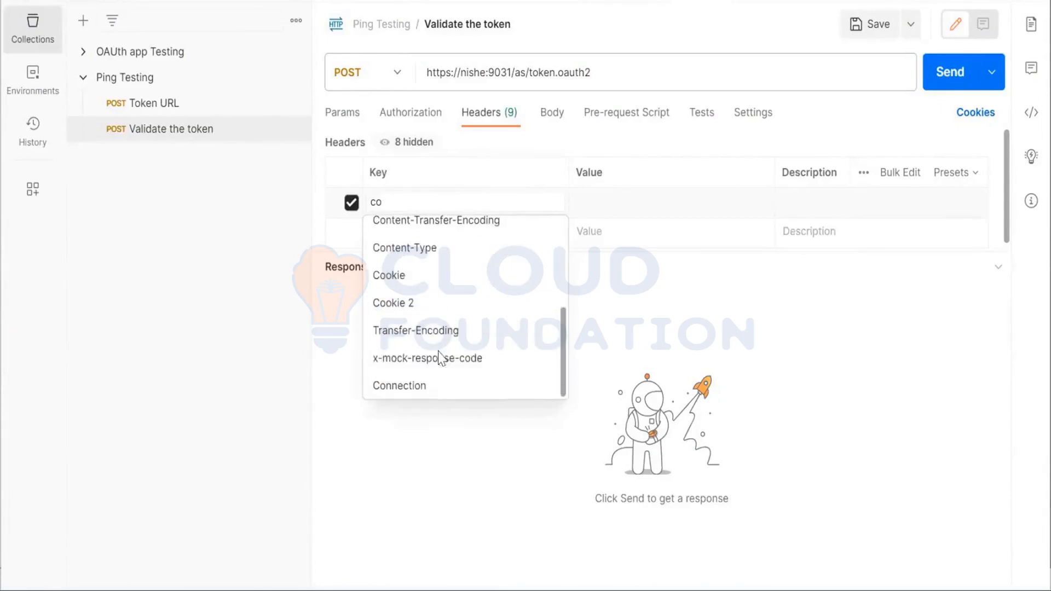
{"action": "left_click", "coordinate": [443, 249]}
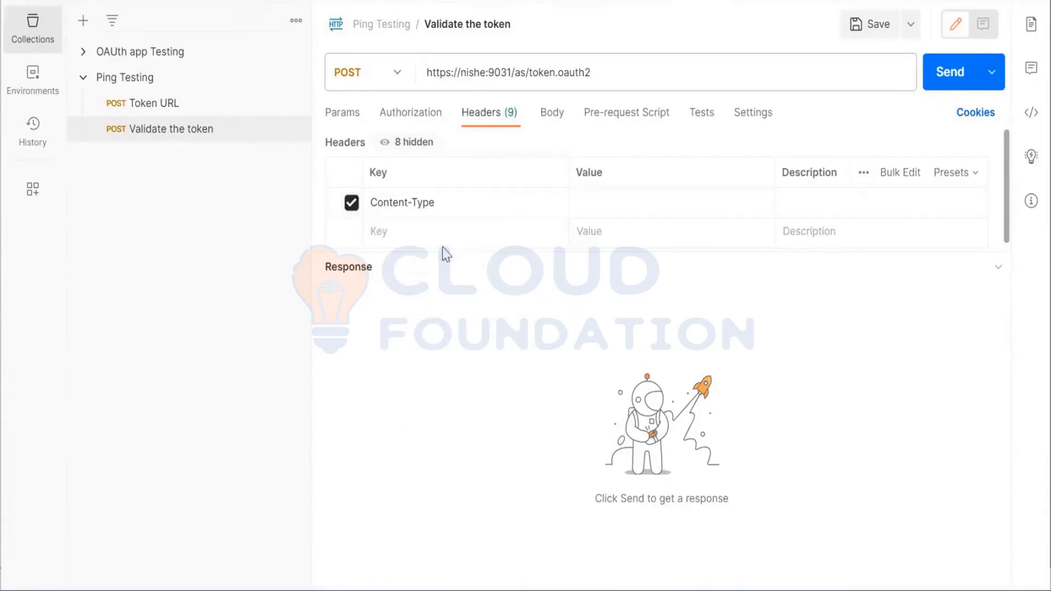
{"action": "left_click", "coordinate": [626, 201]}
{"action": "type", "text": "www"}
{"action": "left_click", "coordinate": [625, 230]}
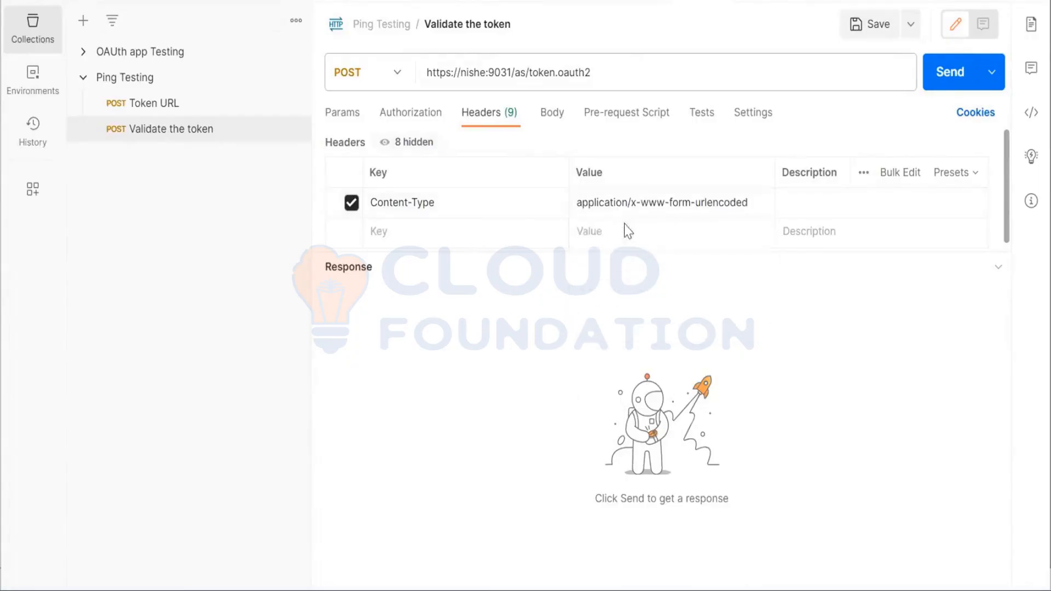
{"action": "left_click", "coordinate": [887, 25]}
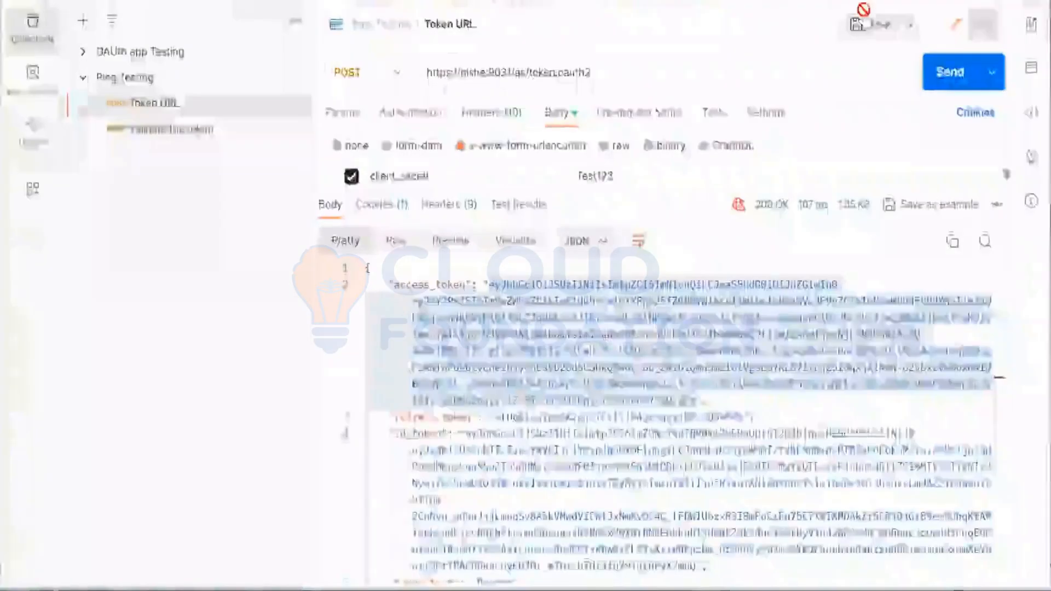
Reopen the Validate the token request, set its body format to x-www-form-urlencoded, and enlarge the parameter area
{"action": "left_click", "coordinate": [112, 131]}
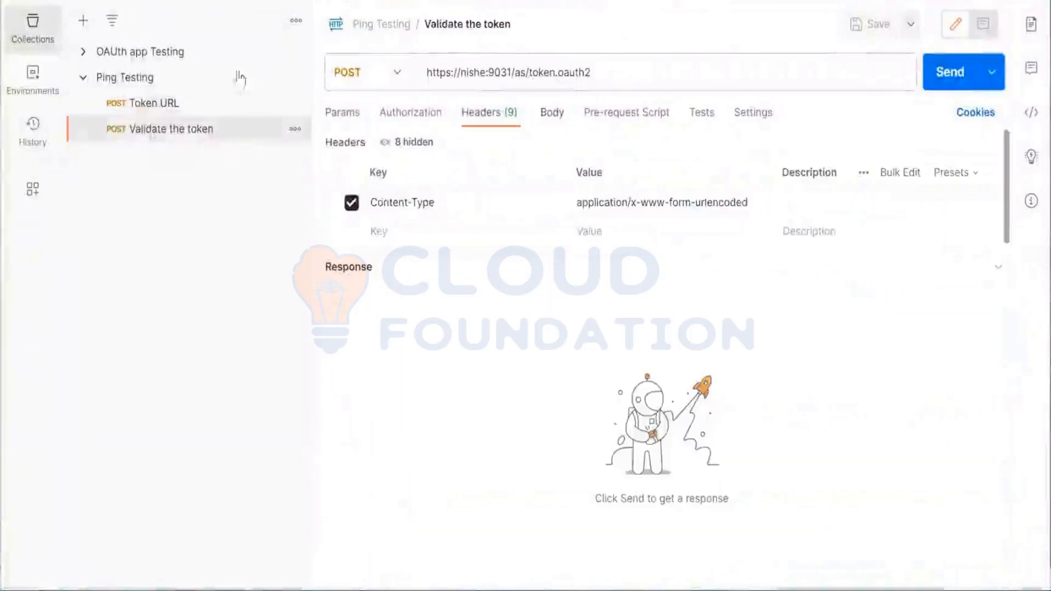
{"action": "left_click", "coordinate": [546, 115]}
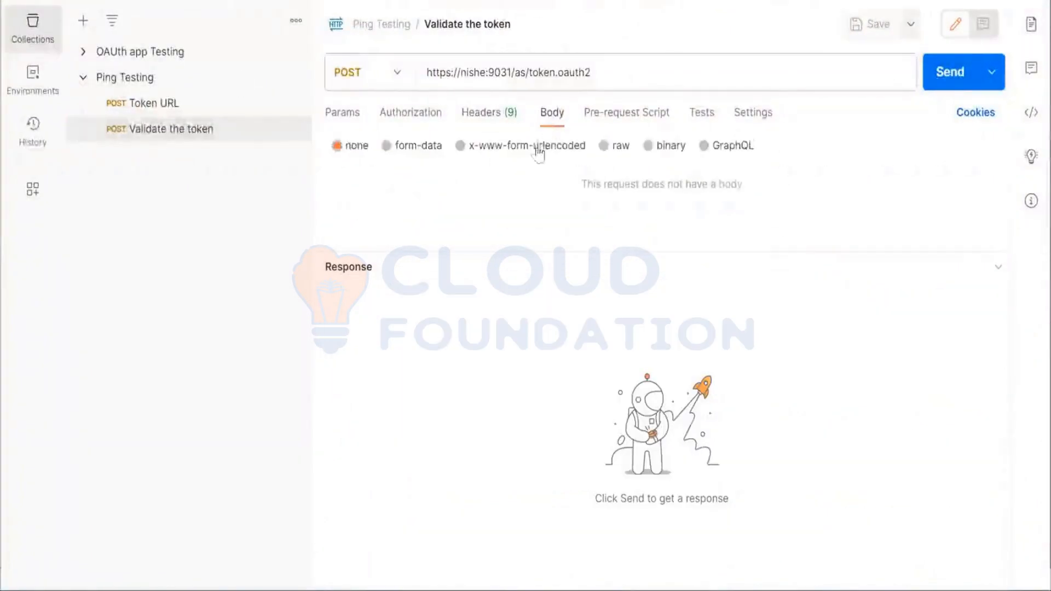
{"action": "left_click", "coordinate": [461, 146]}
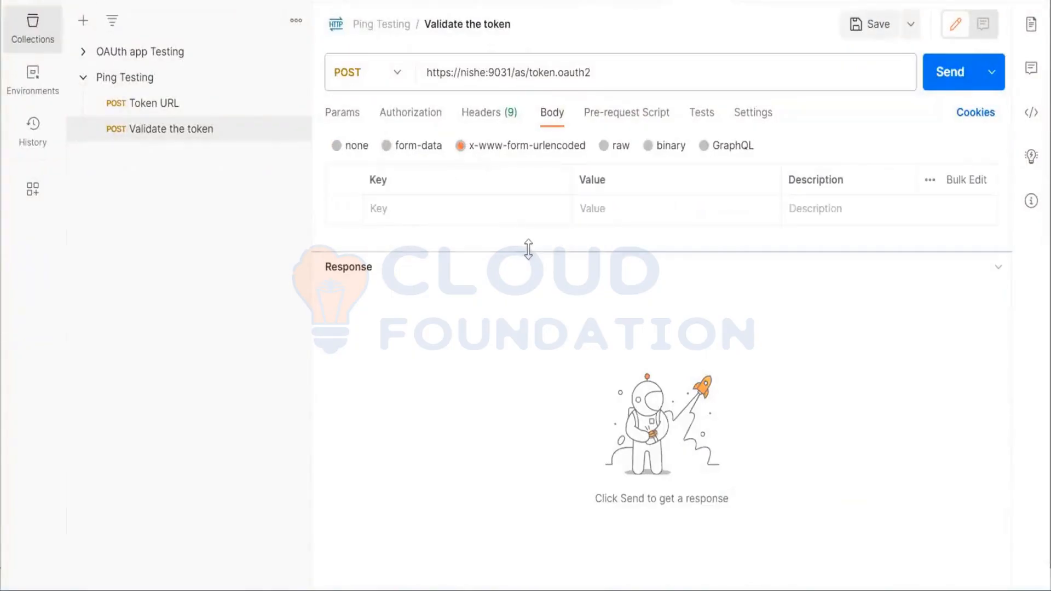
{"action": "left_click_drag", "start_coordinate": [528, 250], "coordinate": [507, 454]}
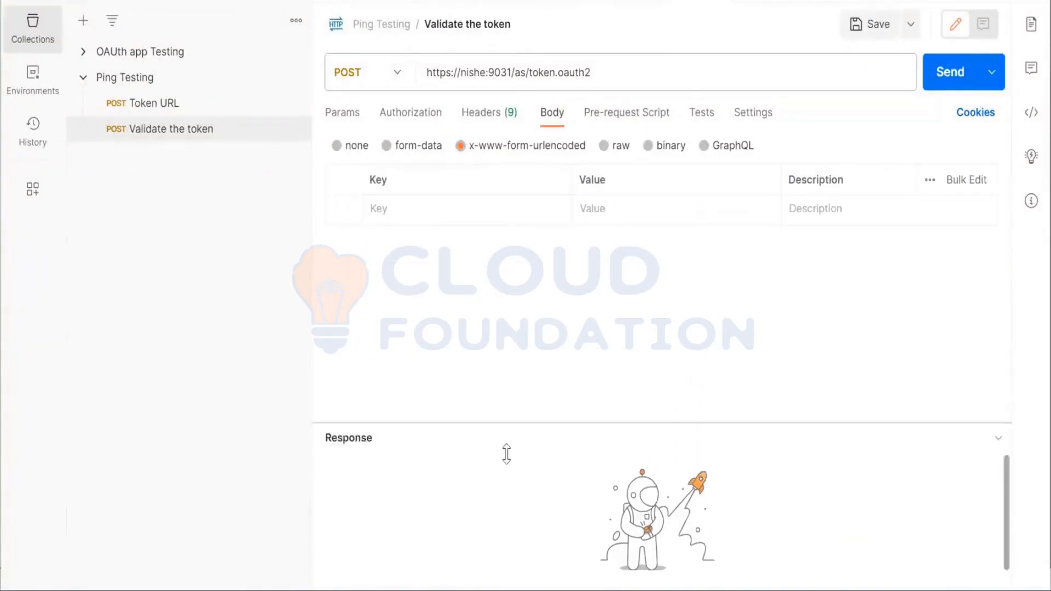
Add the body parameter keys client_id, client_secret, grant_type and token
{"action": "left_click", "coordinate": [525, 204]}
{"action": "type", "text": "cl"}
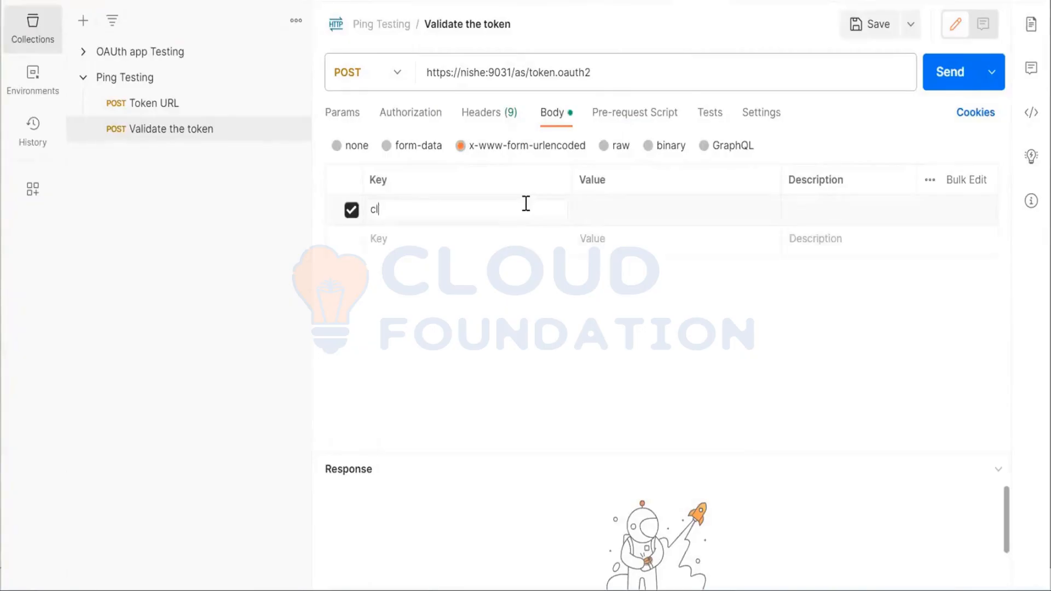
{"action": "type", "text": "ient_id"}
{"action": "left_click", "coordinate": [508, 244]}
{"action": "type", "text": "client_secret"}
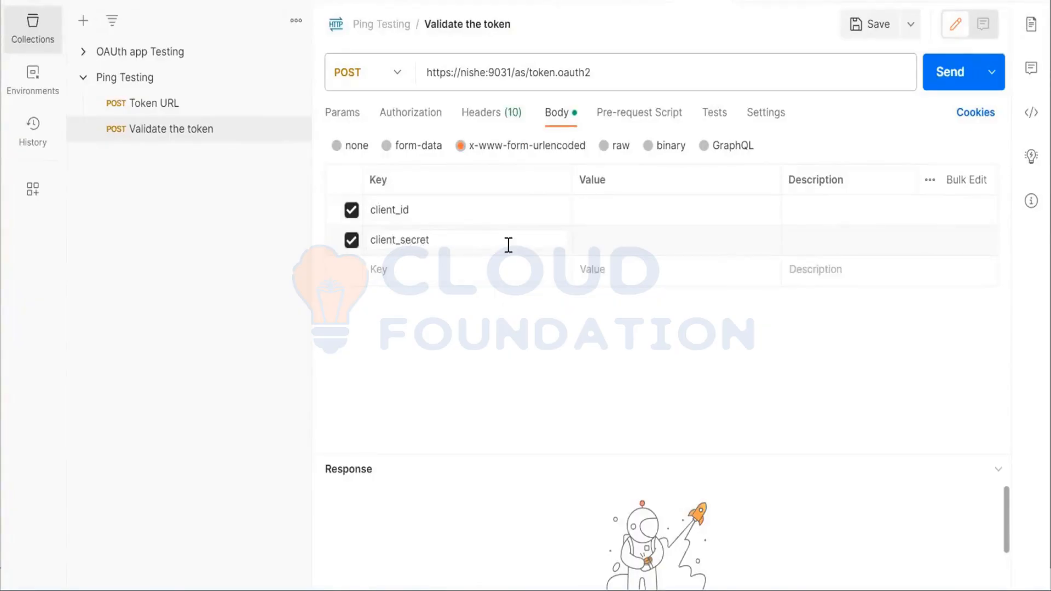
{"action": "left_click", "coordinate": [472, 266]}
{"action": "type", "text": "grant_type"}
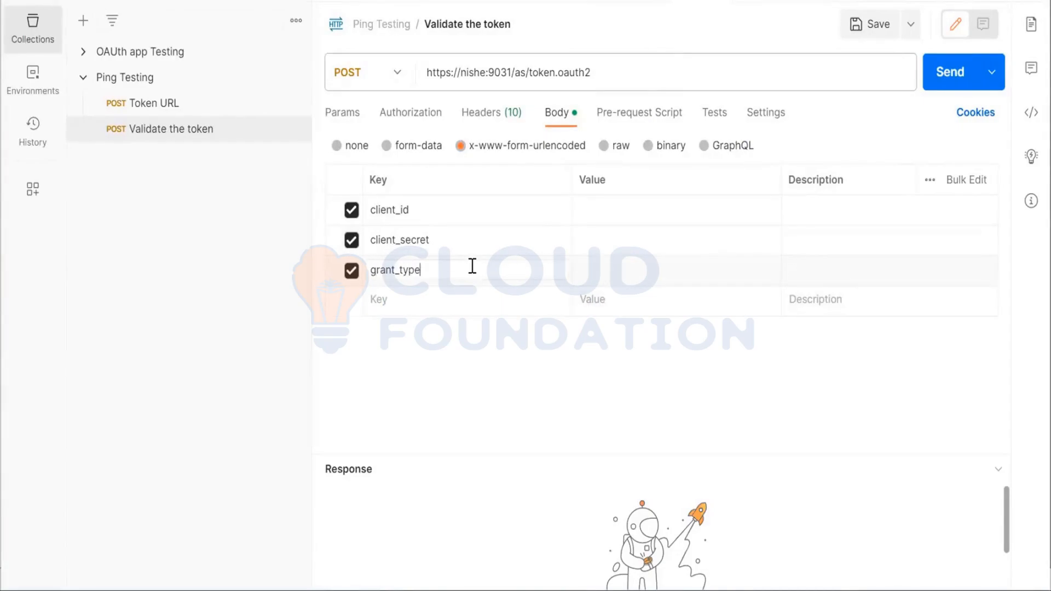
{"action": "type", "text": "token"}
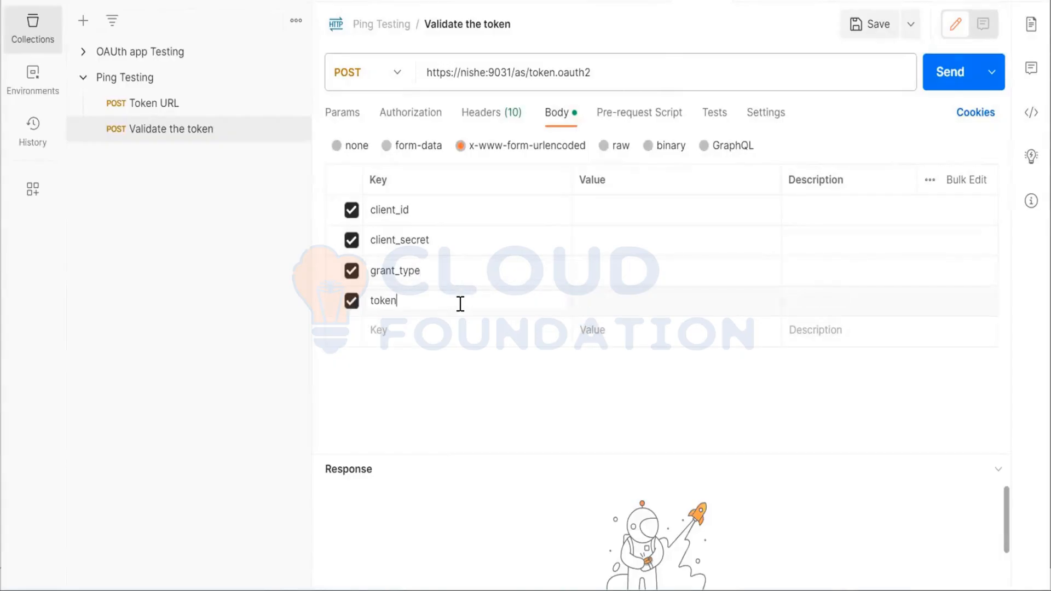
Copy client_Auth from the authorization URL in the text editor notes into the client_id value of Postman's Validate the token request
{"action": "left_click", "coordinate": [620, 207]}
{"action": "key", "text": "alt+Tab"}
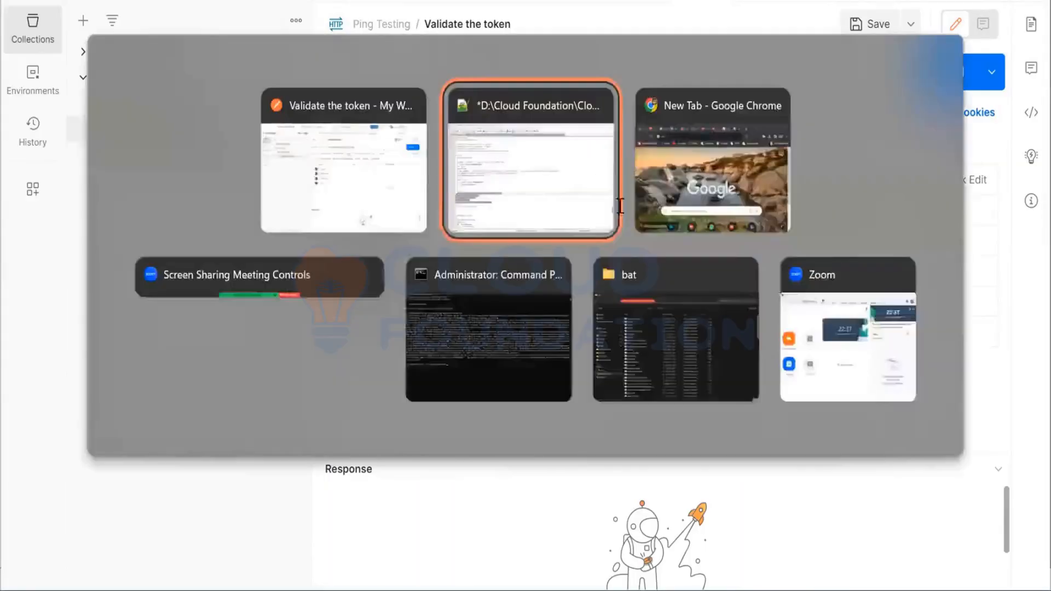
{"action": "left_click", "coordinate": [215, 357]}
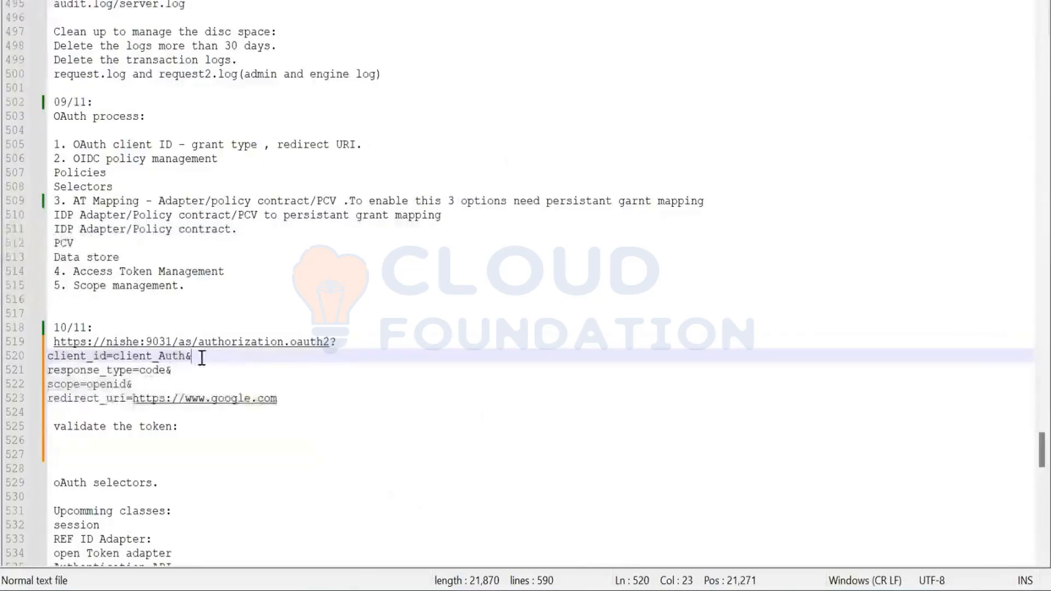
{"action": "left_click", "coordinate": [173, 366]}
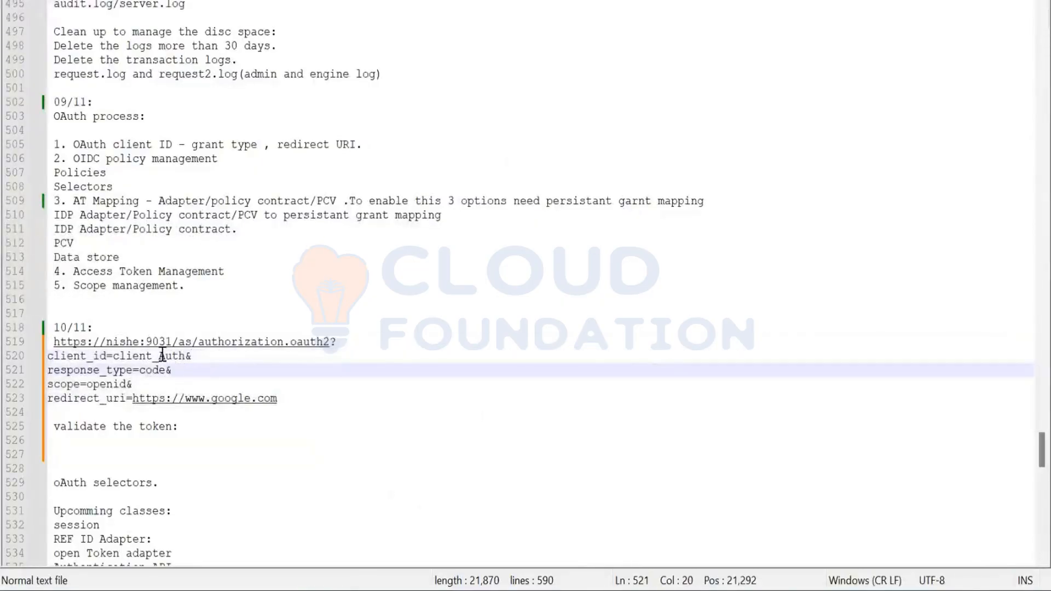
{"action": "double_click", "coordinate": [162, 357]}
{"action": "key", "text": "ctrl+c"}
{"action": "key", "text": "alt+Tab"}
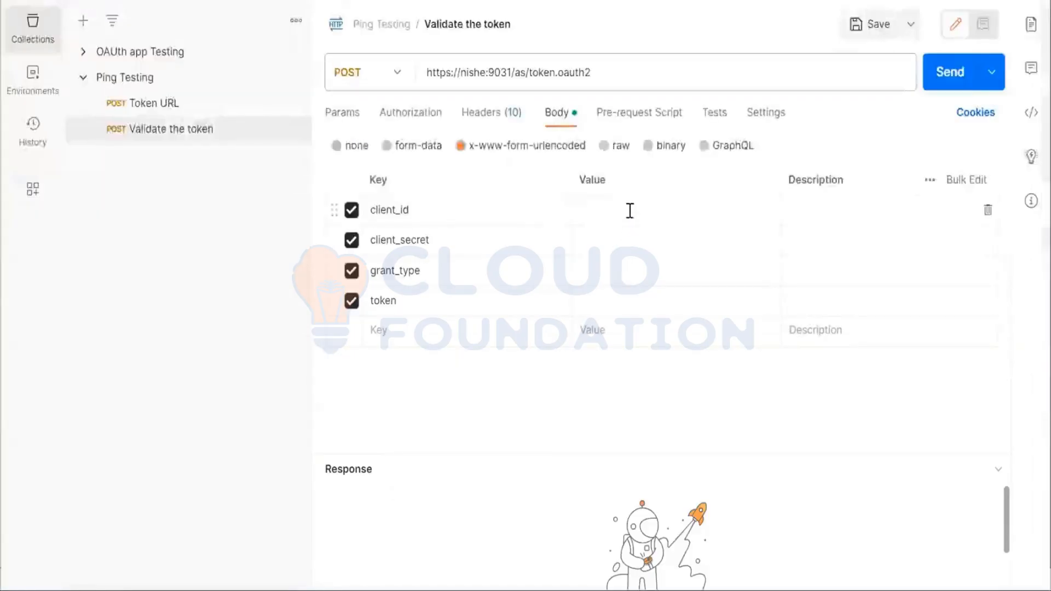
{"action": "key", "text": "ctrl+v"}
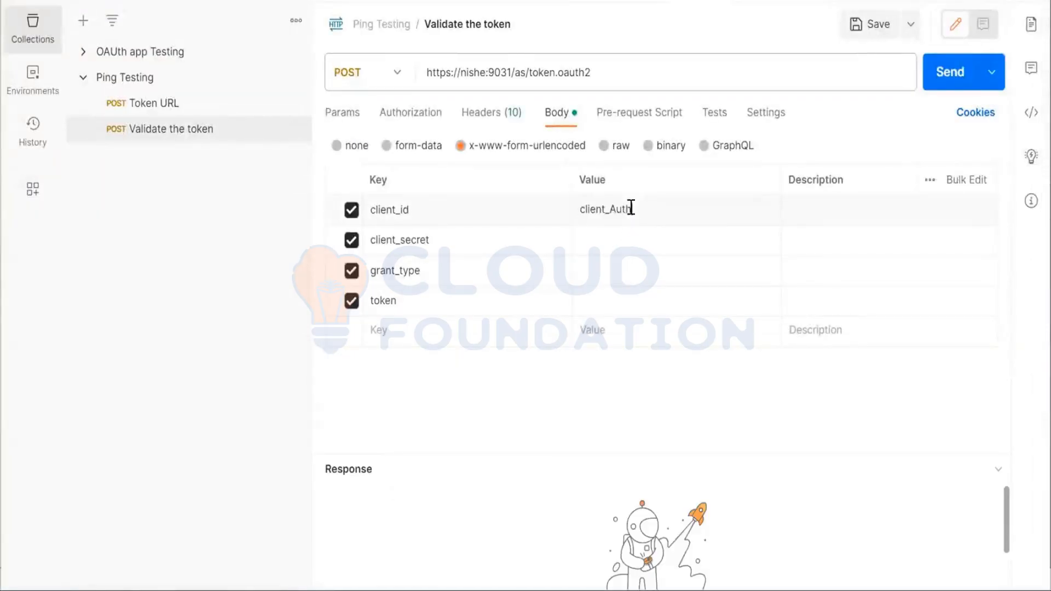
Enter the client secret as the value of the client_secret body parameter
{"action": "left_click", "coordinate": [606, 238]}
{"action": "type", "text": "Test123"}
{"action": "left_click", "coordinate": [627, 264]}
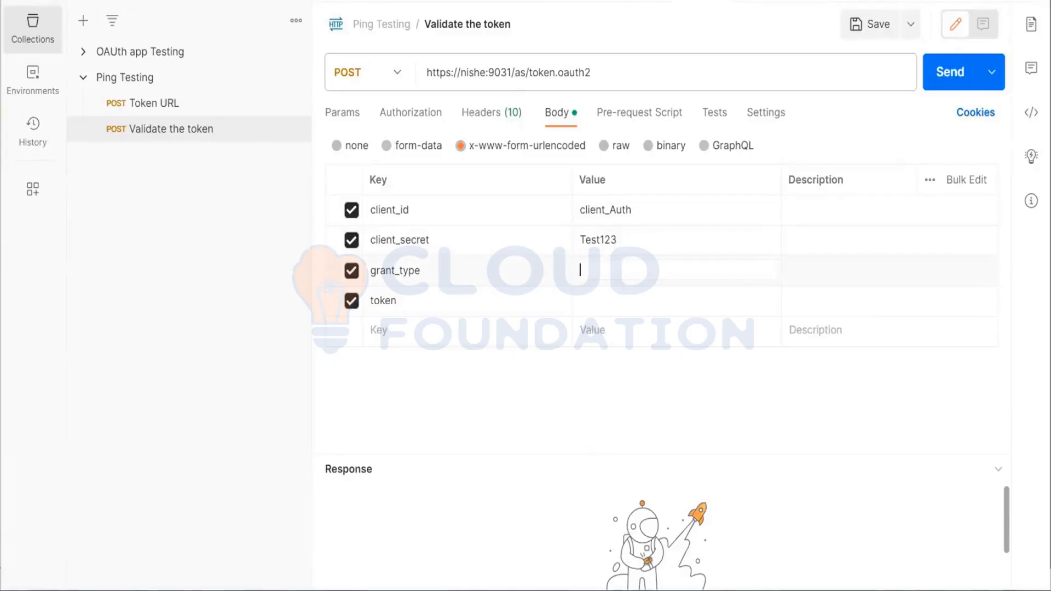
{"action": "left_click", "coordinate": [187, 109]}
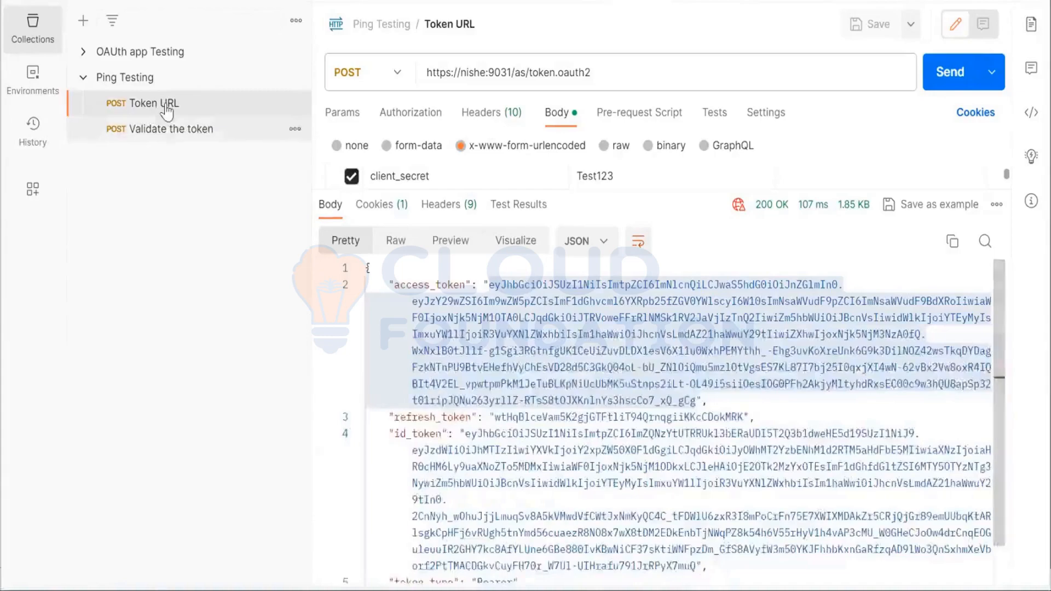
{"action": "left_click", "coordinate": [176, 131]}
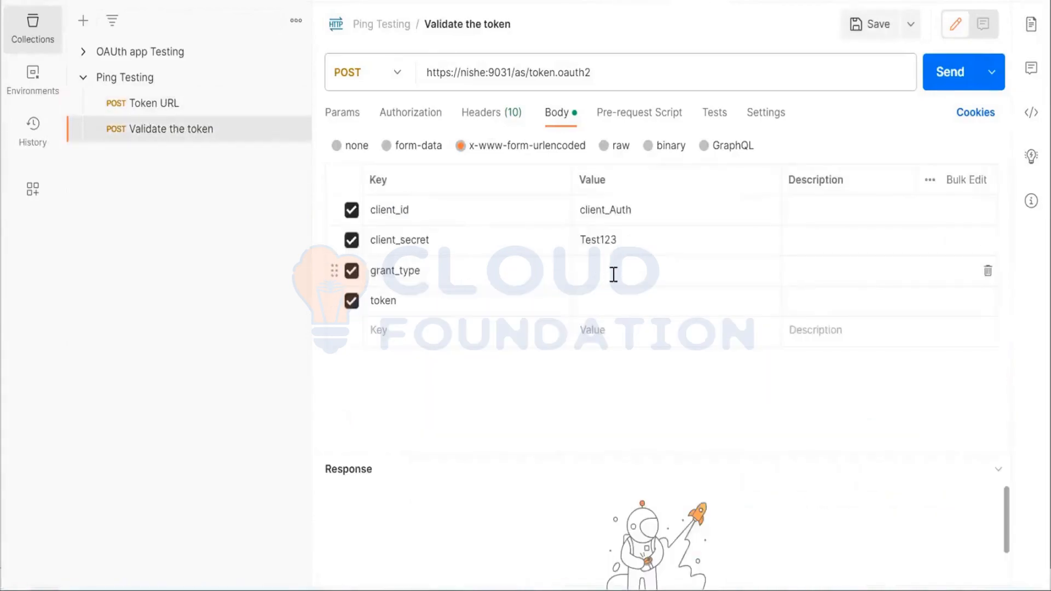
{"action": "left_click", "coordinate": [611, 302]}
{"action": "key", "text": "ctrl+v"}
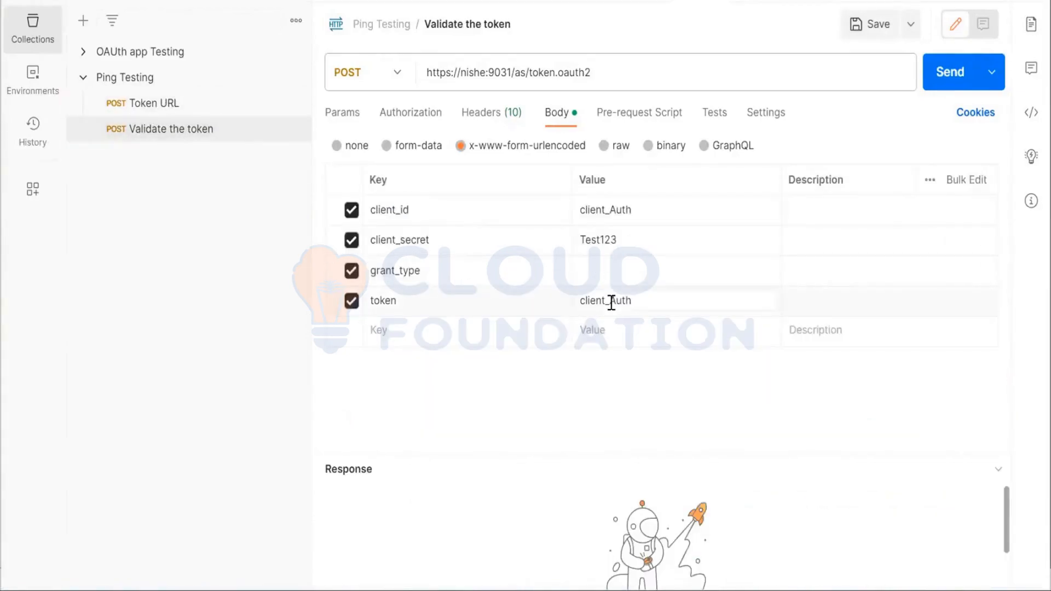
{"action": "key", "text": "ctrl+z"}
Copy the access_token value from the Token URL response into the token parameter of the Validate the token request
{"action": "left_click", "coordinate": [188, 103]}
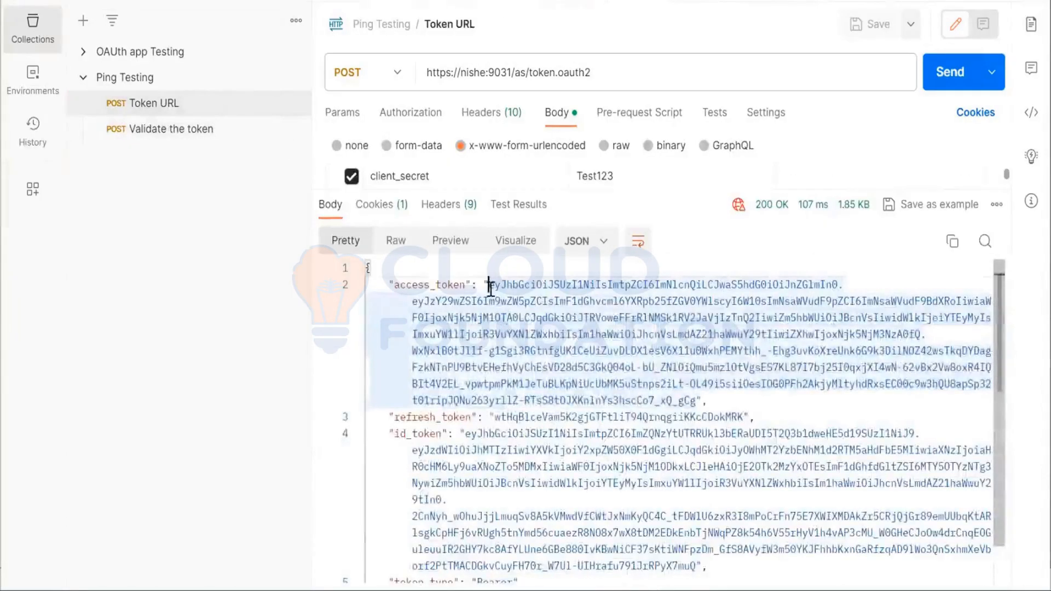
{"action": "left_click_drag", "start_coordinate": [490, 287], "coordinate": [697, 401]}
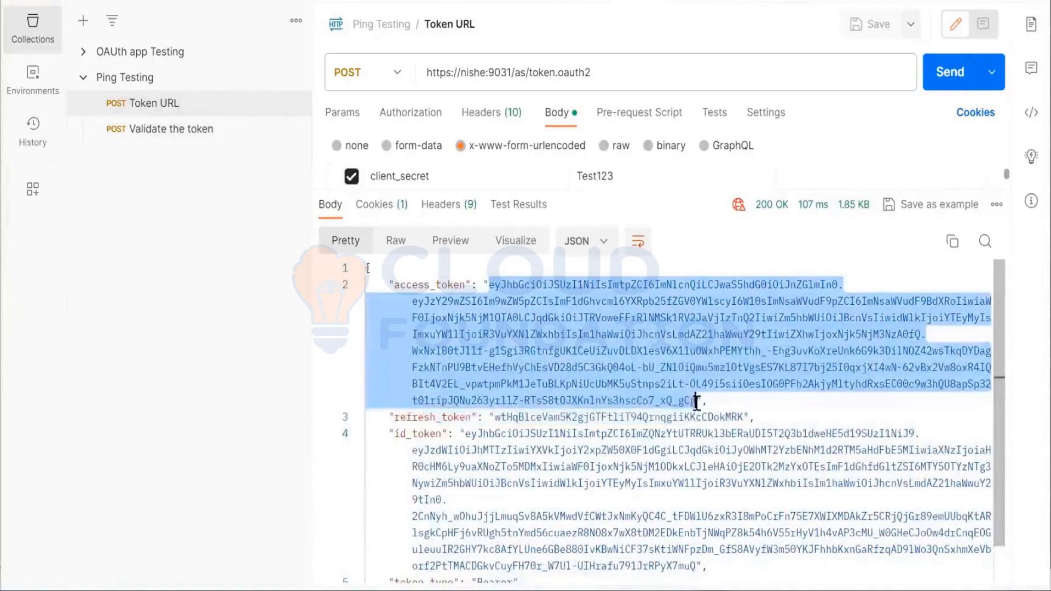
{"action": "left_click", "coordinate": [200, 130]}
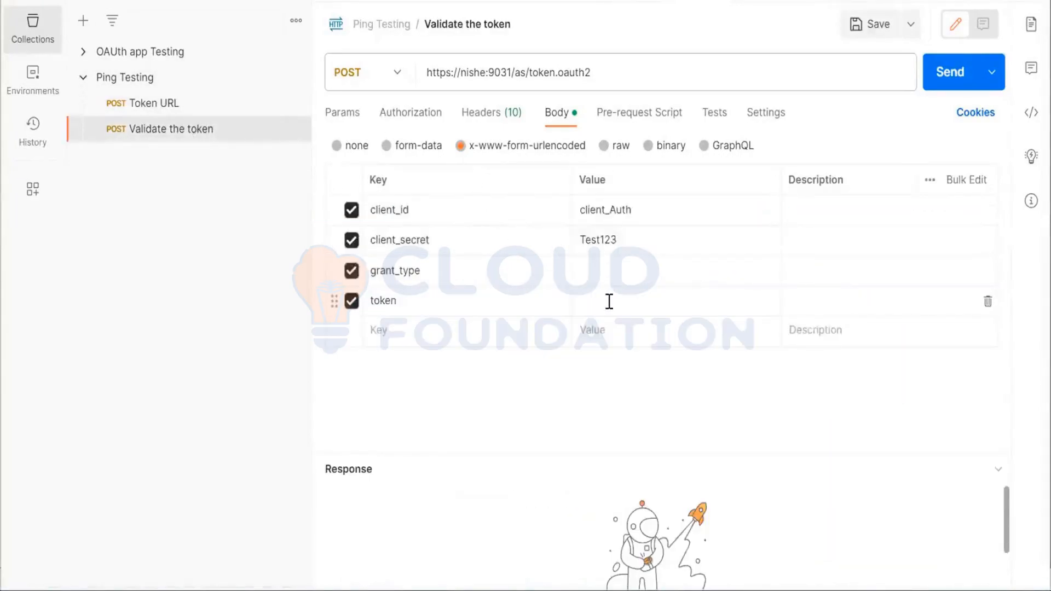
{"action": "left_click", "coordinate": [608, 302]}
{"action": "key", "text": "ctrl+v"}
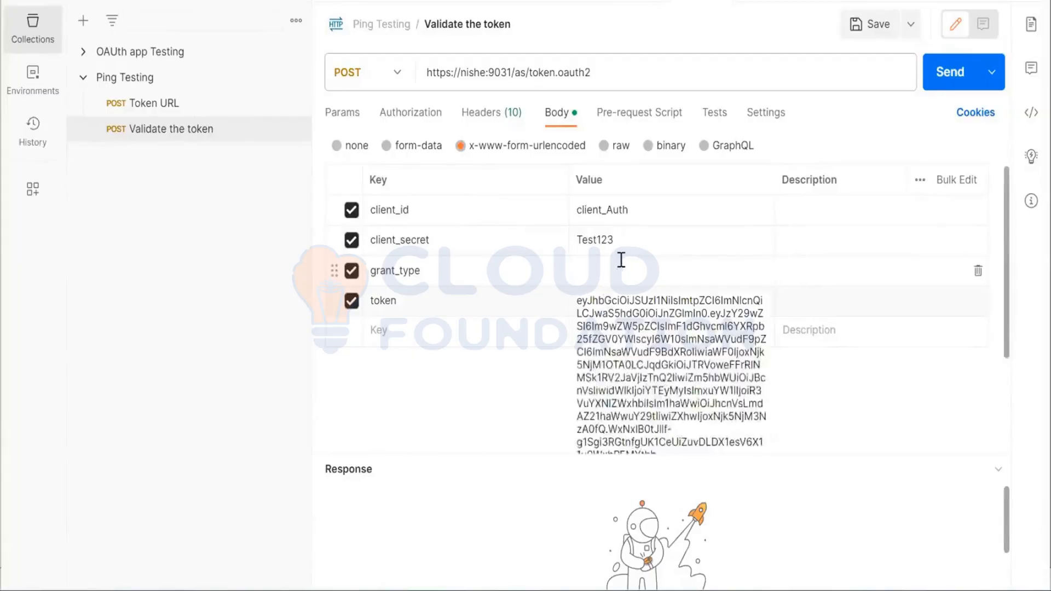
Look through the OAuth2 Developers Guide in Chrome for the example request that validates an access token, including its grant_type
{"action": "left_click", "coordinate": [623, 277]}
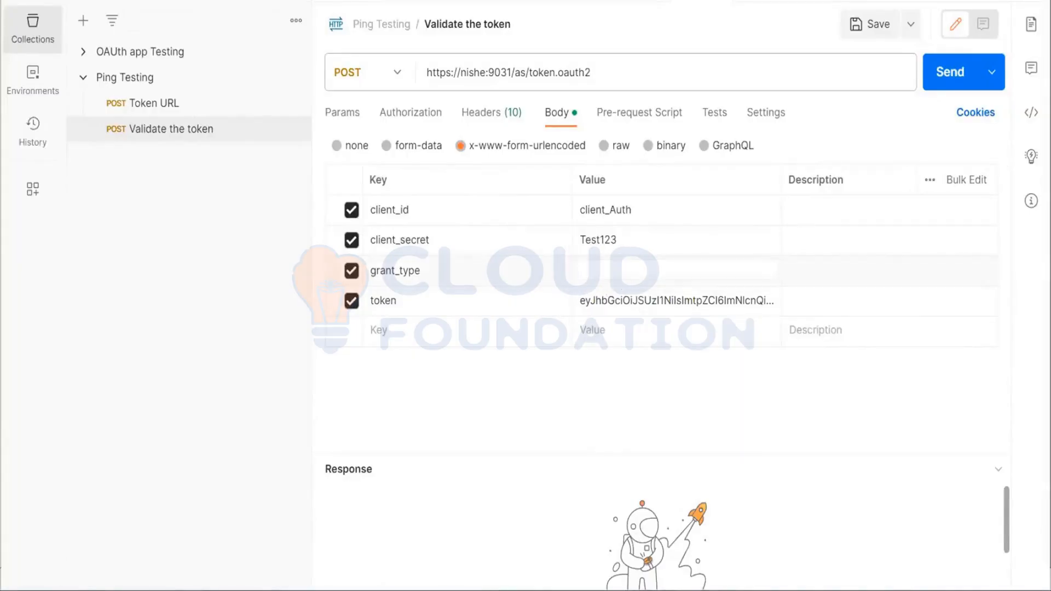
{"action": "left_click", "coordinate": [495, 589]}
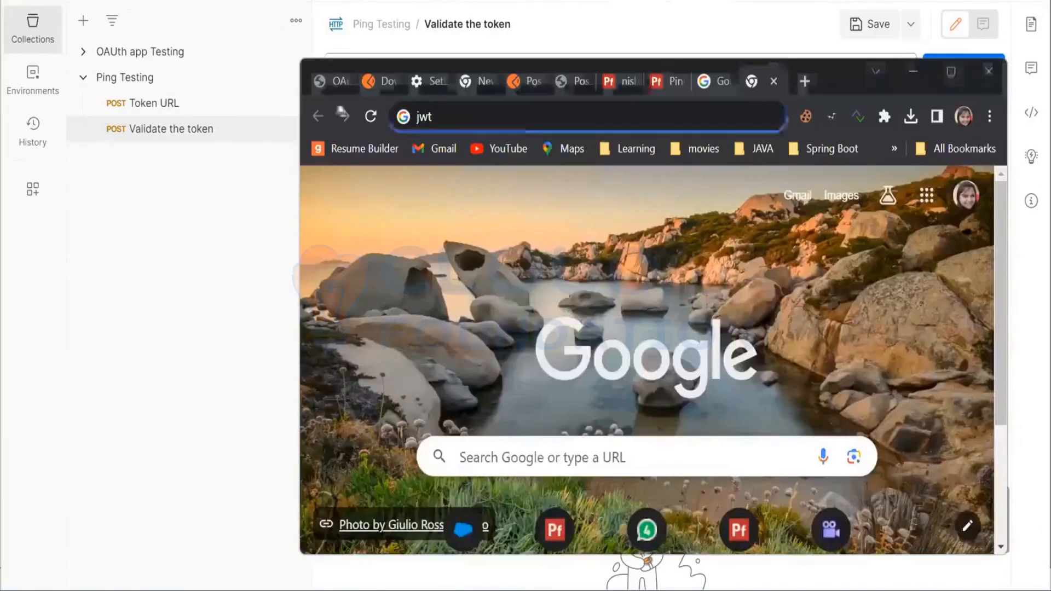
{"action": "left_click", "coordinate": [337, 82]}
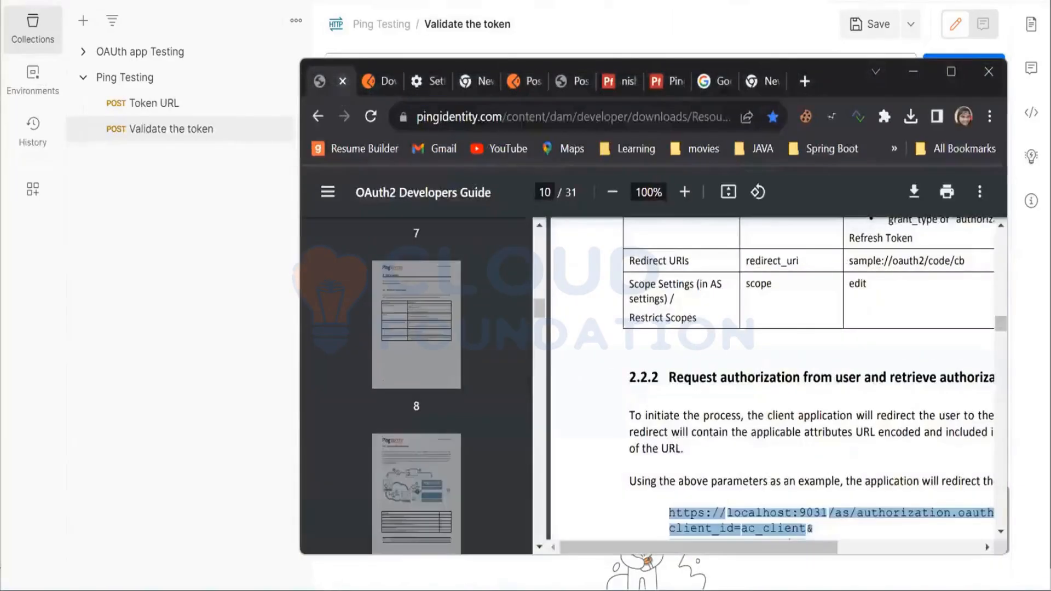
{"action": "left_click", "coordinate": [938, 74]}
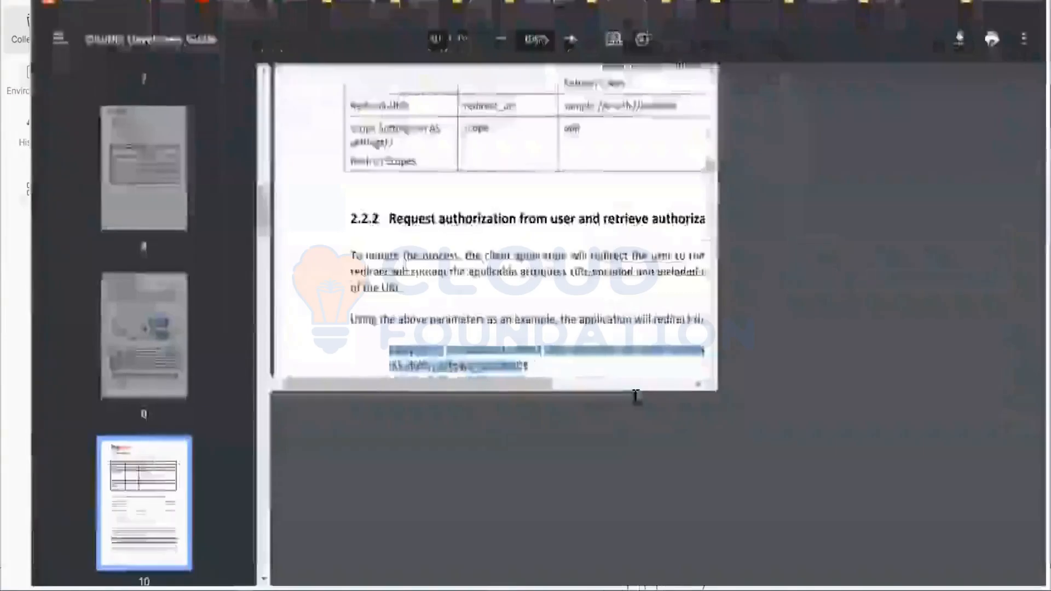
{"action": "scroll", "coordinate": [635, 394], "scroll_direction": "down", "scroll_amount": 10}
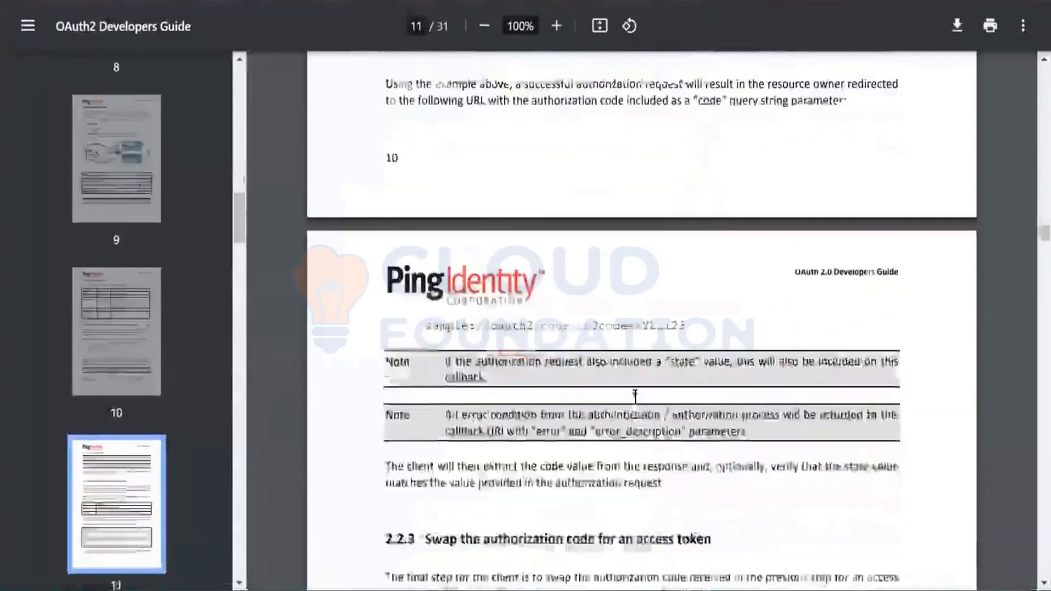
{"action": "scroll", "coordinate": [635, 396], "scroll_direction": "down", "scroll_amount": 15}
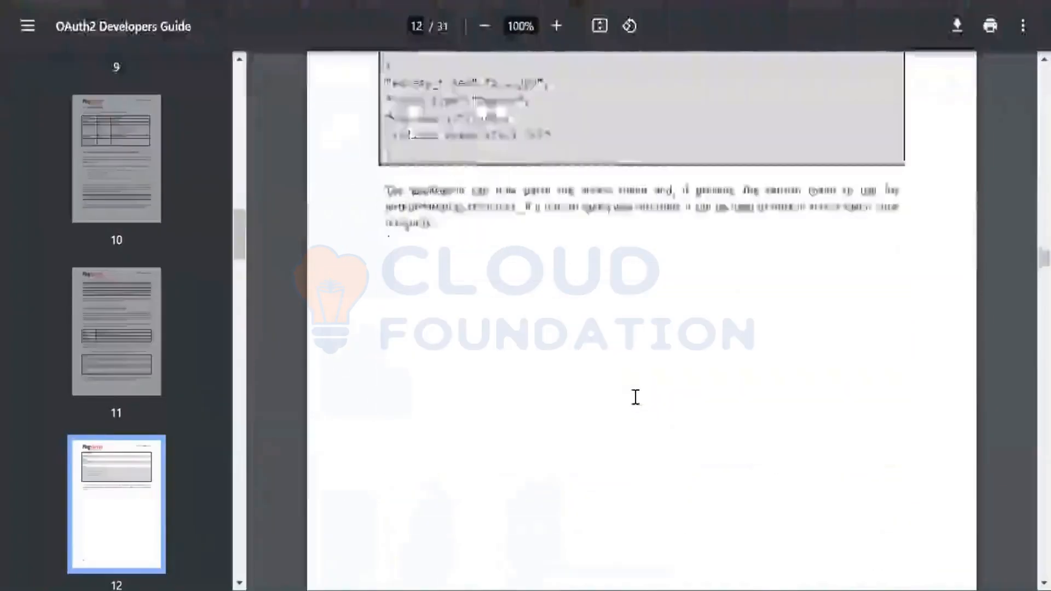
{"action": "scroll", "coordinate": [635, 397], "scroll_direction": "down", "scroll_amount": 15}
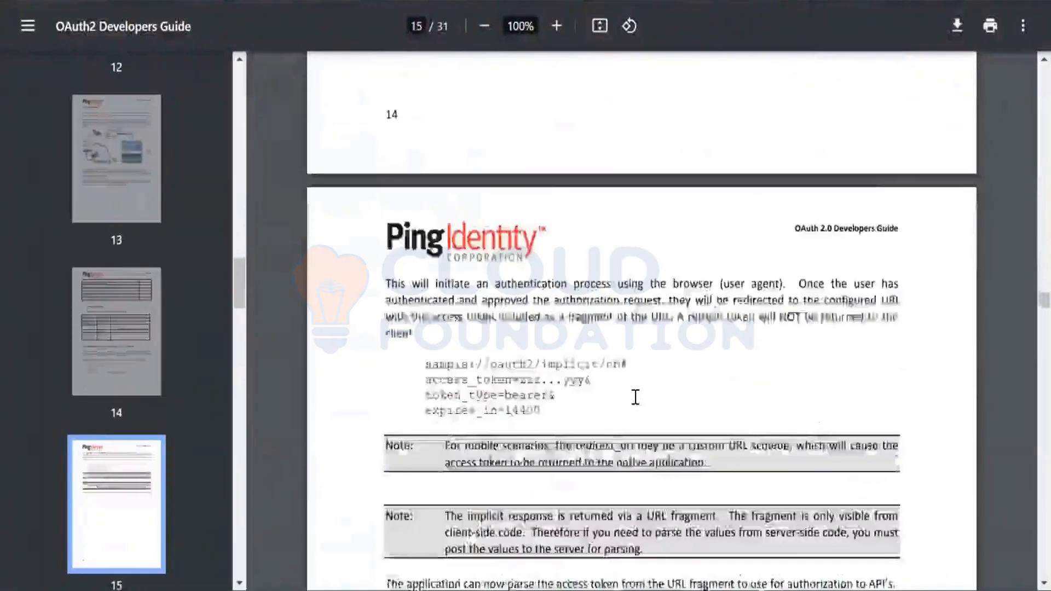
{"action": "scroll", "coordinate": [636, 397], "scroll_direction": "down", "scroll_amount": 15}
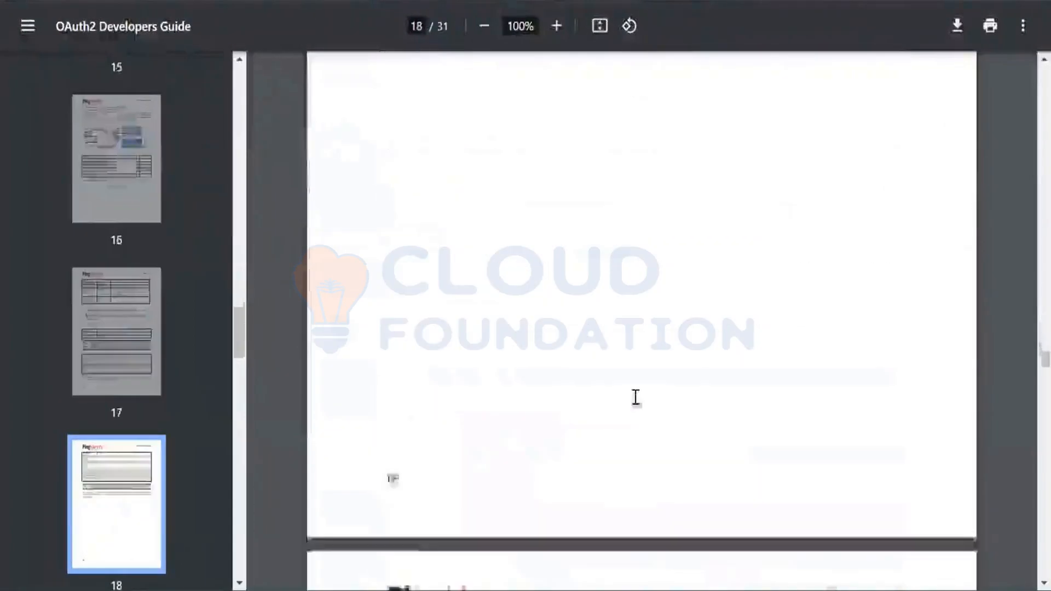
{"action": "scroll", "coordinate": [635, 397], "scroll_direction": "down", "scroll_amount": 15}
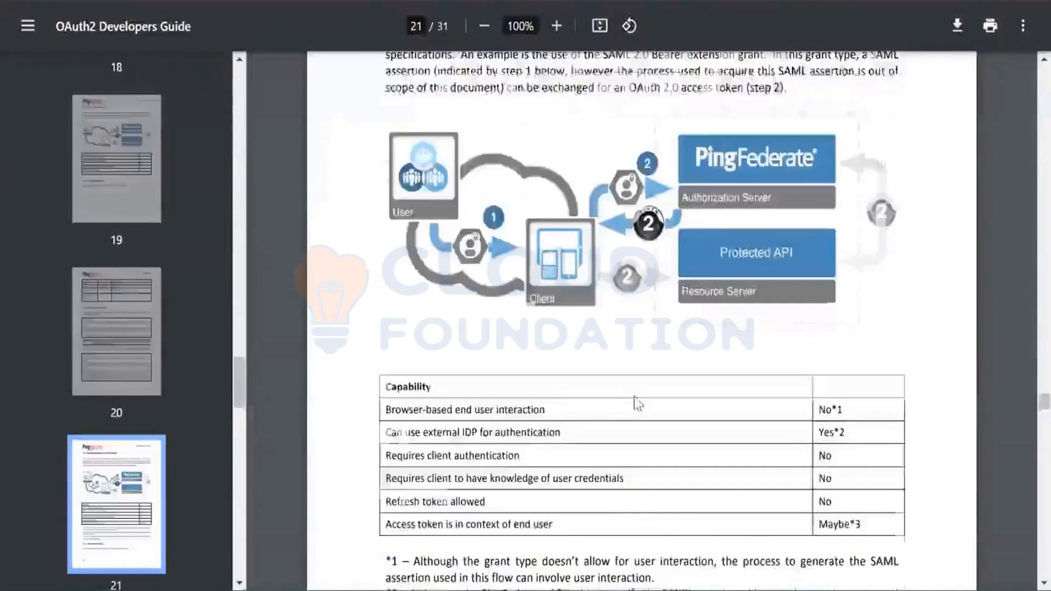
{"action": "scroll", "coordinate": [636, 402], "scroll_direction": "down", "scroll_amount": 20}
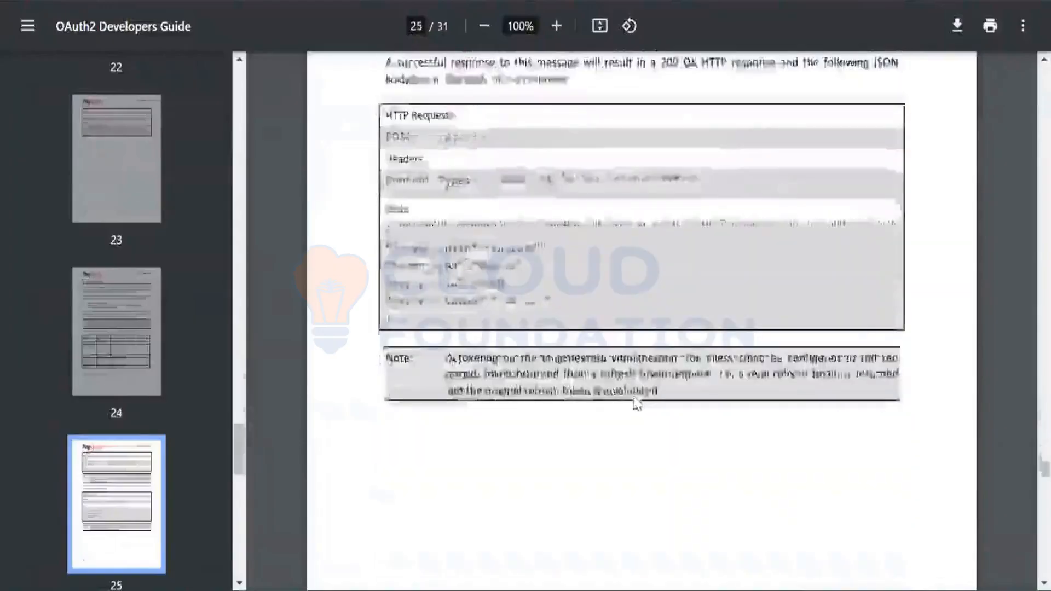
{"action": "scroll", "coordinate": [635, 403], "scroll_direction": "down", "scroll_amount": 10}
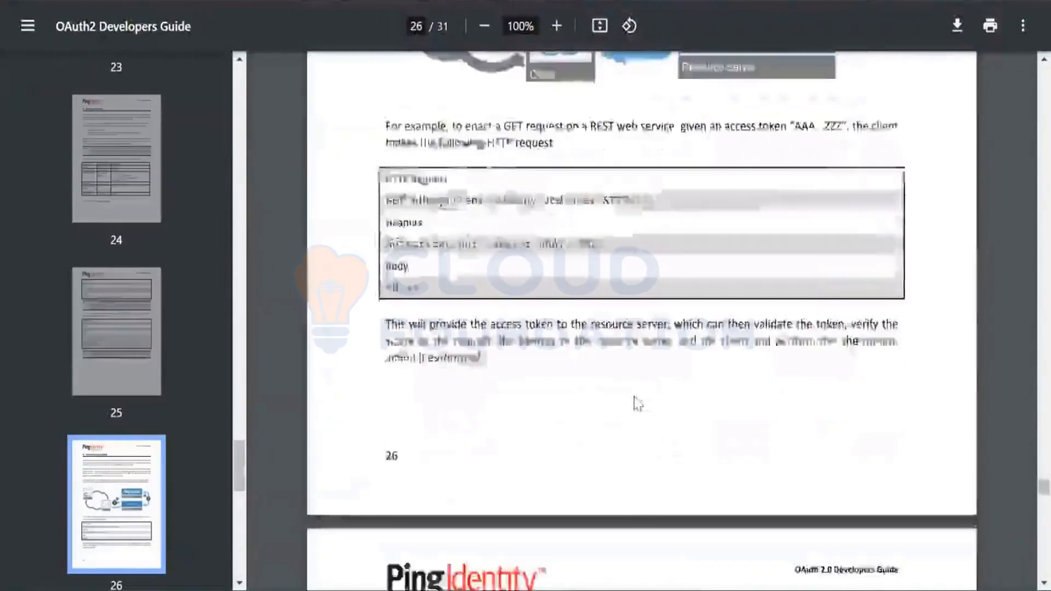
{"action": "scroll", "coordinate": [636, 403], "scroll_direction": "down", "scroll_amount": 3}
{"action": "scroll", "coordinate": [636, 403], "scroll_direction": "up", "scroll_amount": 10}
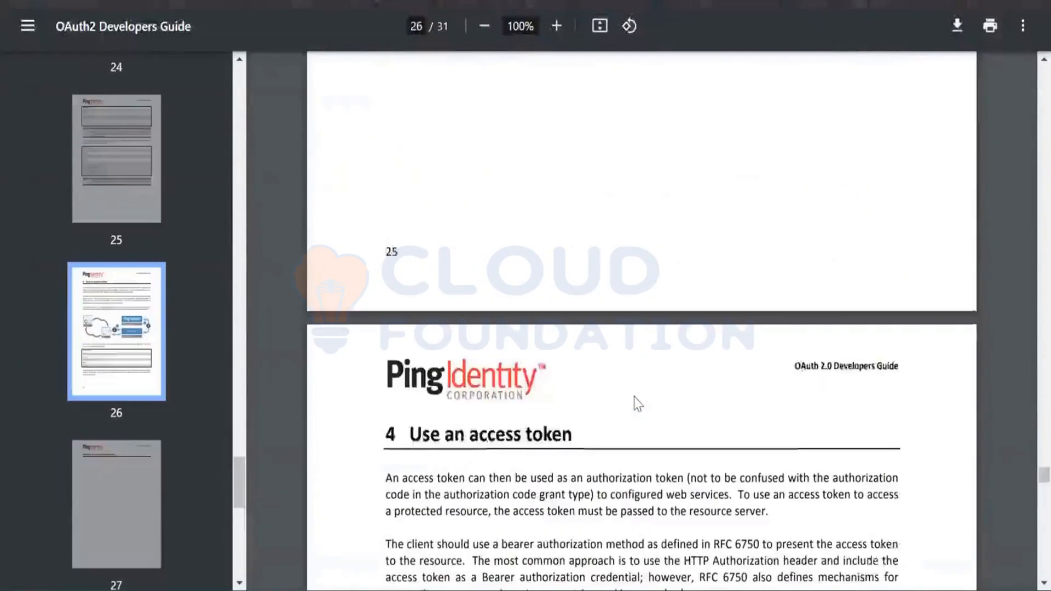
{"action": "scroll", "coordinate": [635, 403], "scroll_direction": "up", "scroll_amount": 12}
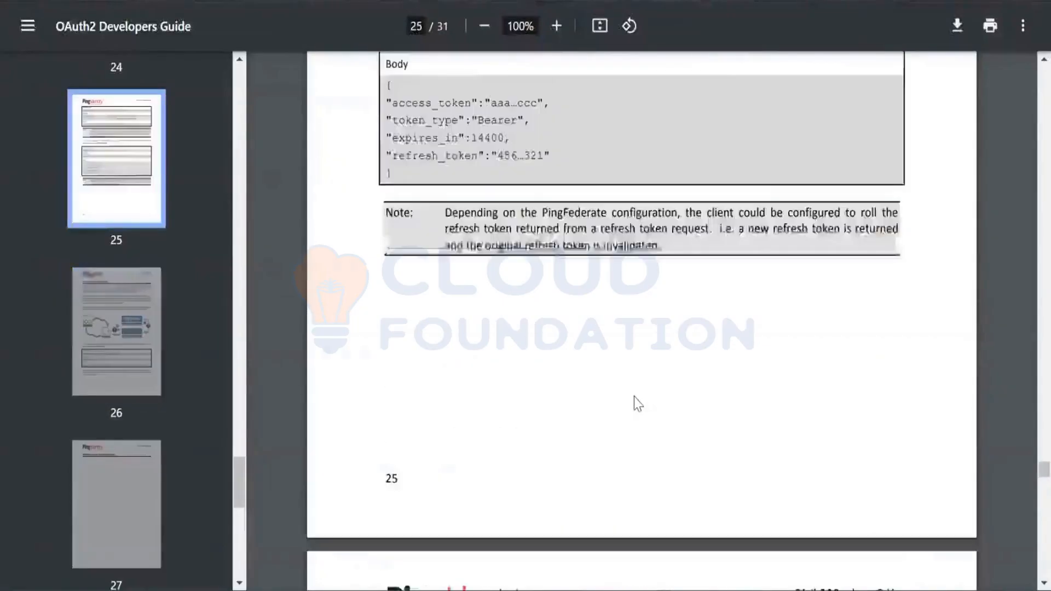
{"action": "scroll", "coordinate": [634, 397], "scroll_direction": "down", "scroll_amount": 20}
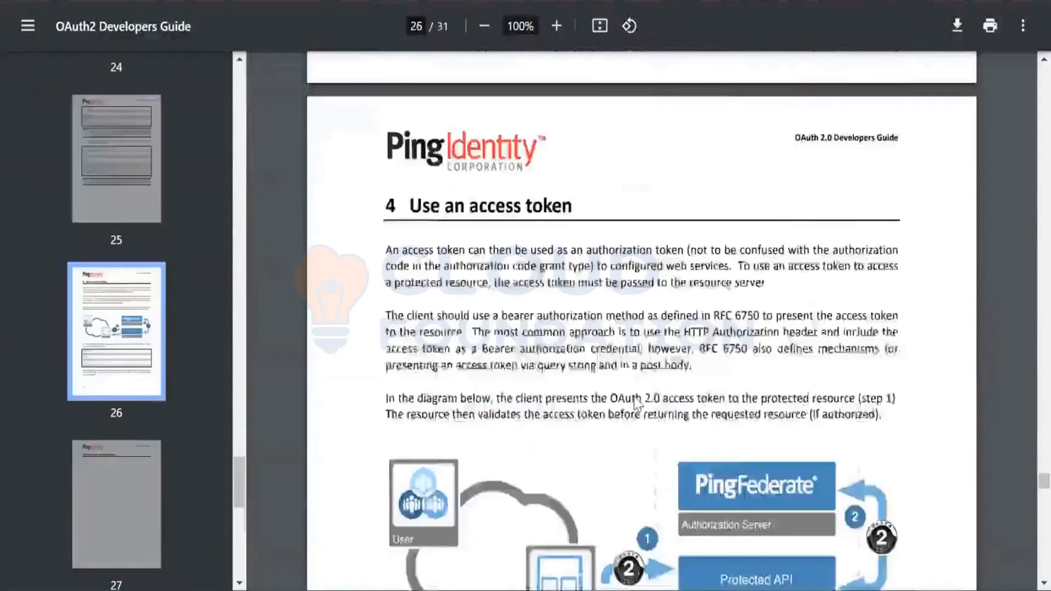
{"action": "scroll", "coordinate": [634, 396], "scroll_direction": "down", "scroll_amount": 20}
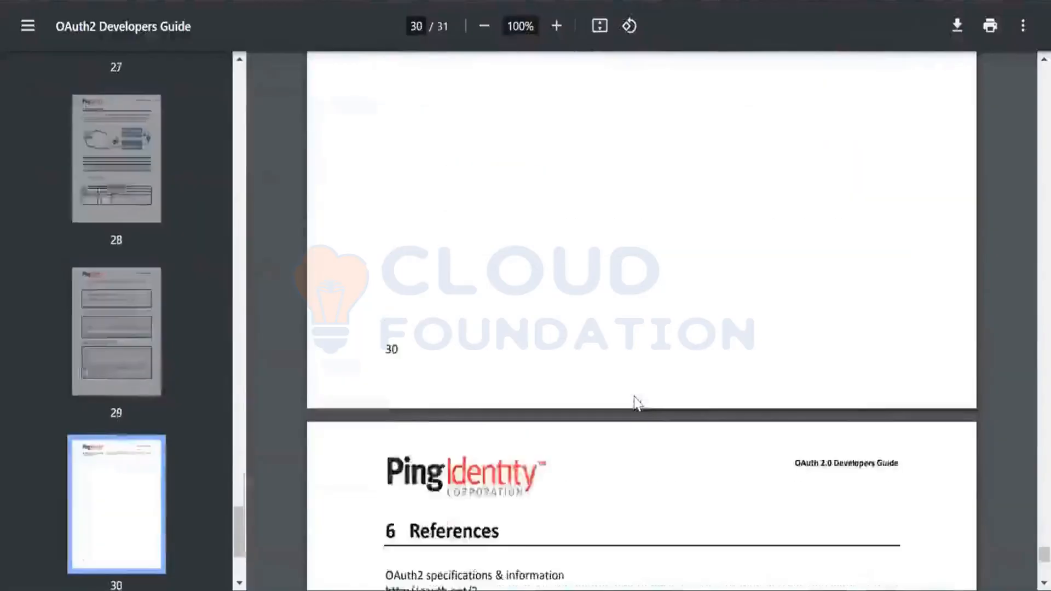
{"action": "scroll", "coordinate": [634, 396], "scroll_direction": "up", "scroll_amount": 5}
{"action": "scroll", "coordinate": [634, 397], "scroll_direction": "up", "scroll_amount": 11}
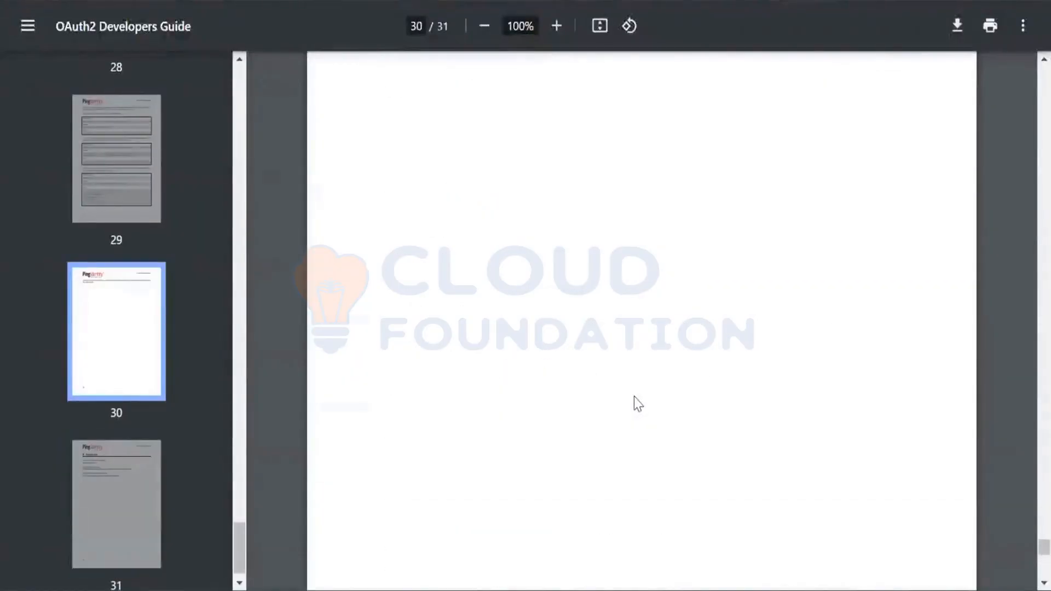
{"action": "scroll", "coordinate": [634, 397], "scroll_direction": "up", "scroll_amount": 10}
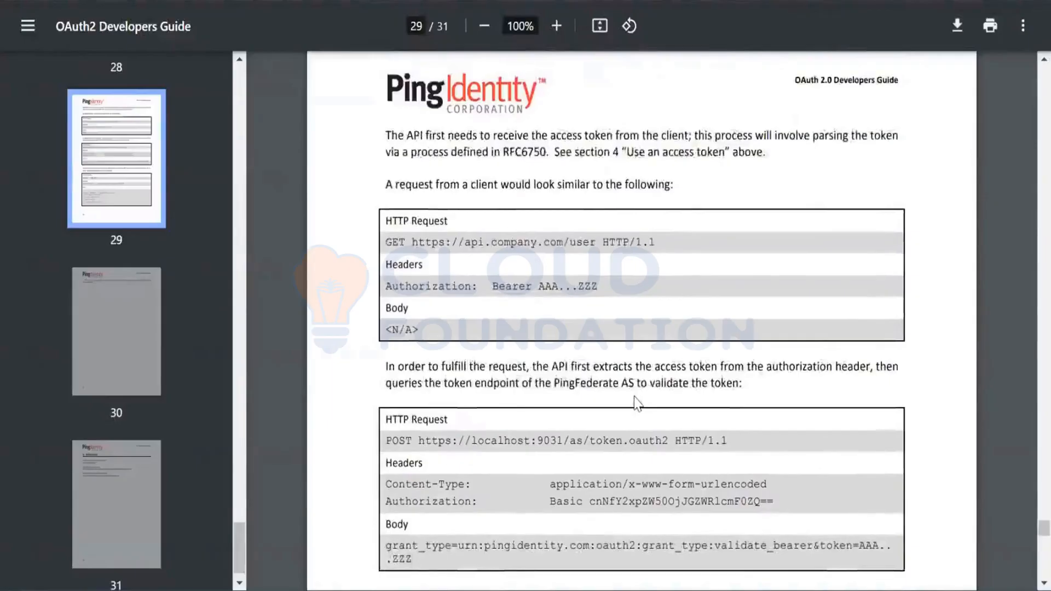
{"action": "scroll", "coordinate": [635, 404], "scroll_direction": "down", "scroll_amount": 2}
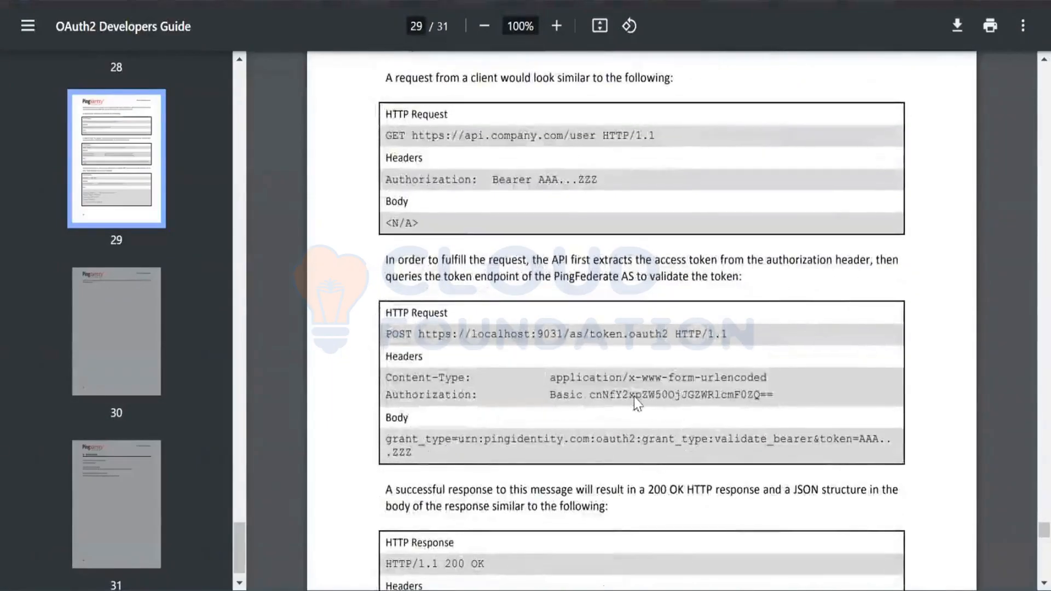
Copy =urn:pingidentity.com:oauth2:grant_type:validate_bearer from the guide's example request body into the grant_type value in Postman
{"action": "left_click_drag", "start_coordinate": [453, 440], "coordinate": [815, 442]}
{"action": "key", "text": "ctrl+c"}
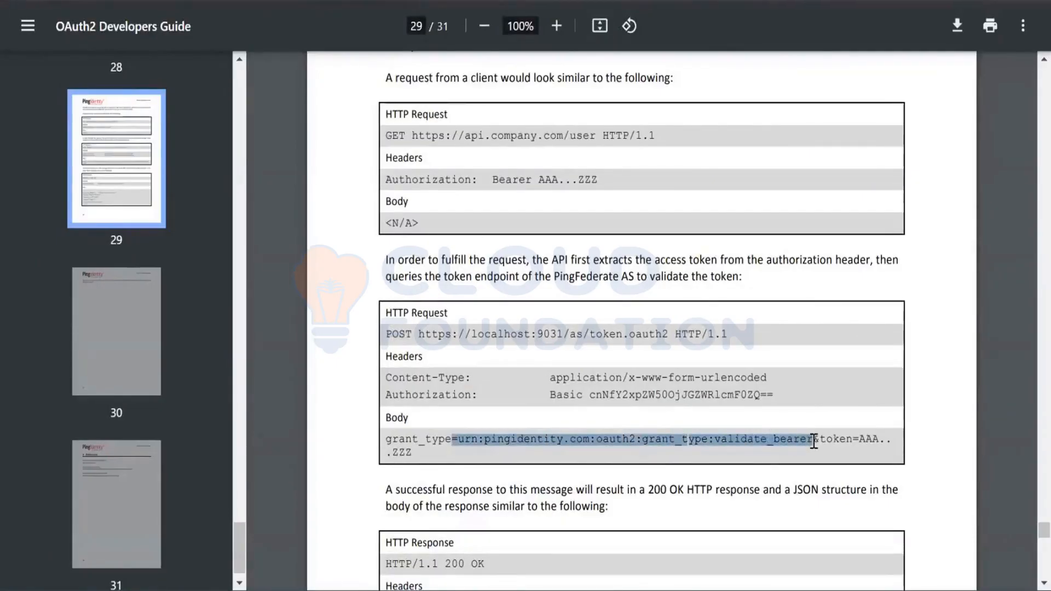
{"action": "key", "text": "alt+Tab"}
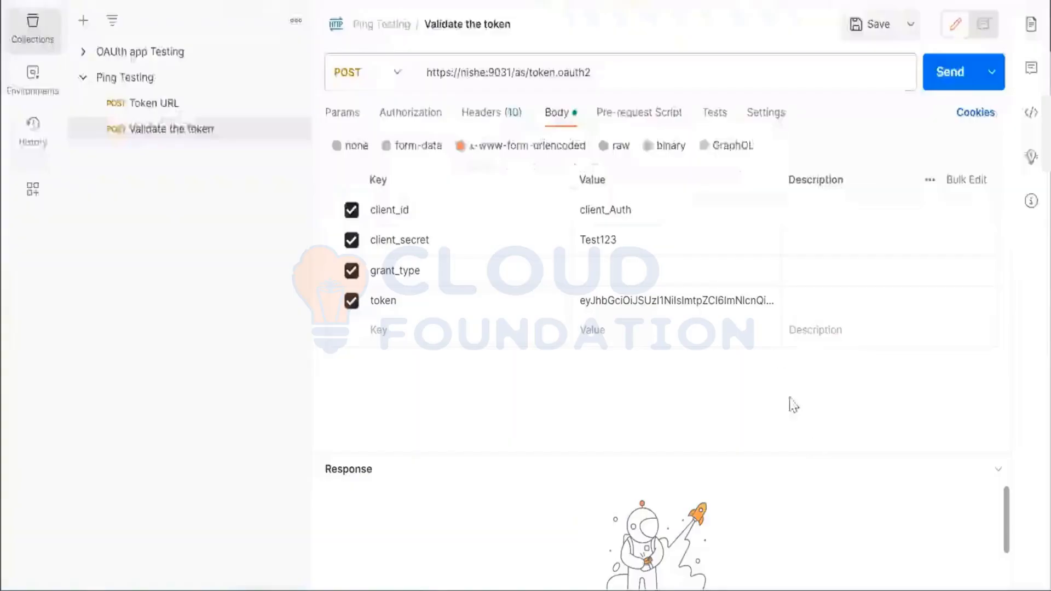
{"action": "left_click", "coordinate": [690, 266]}
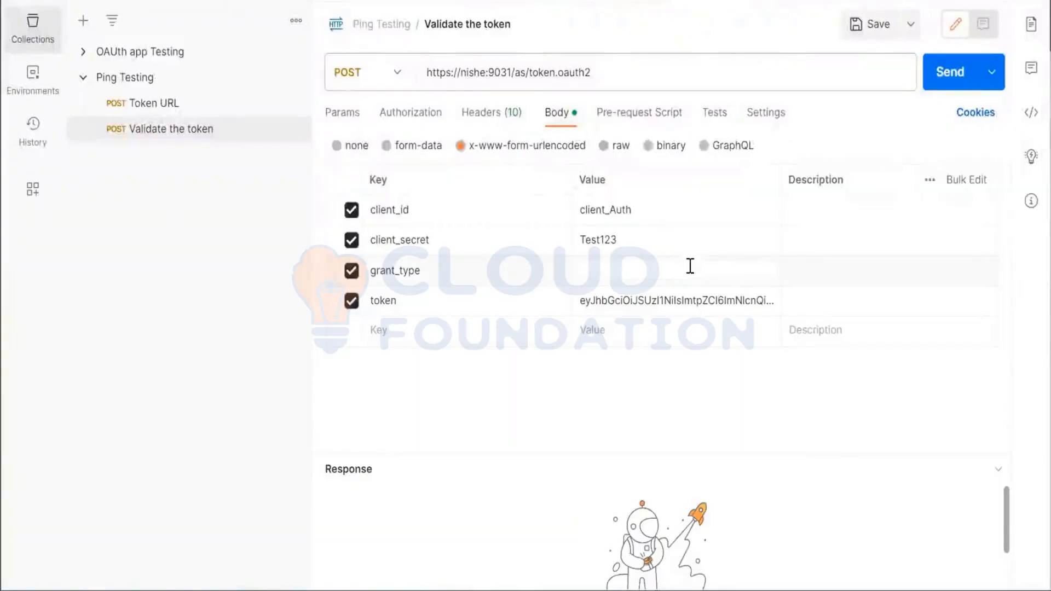
{"action": "key", "text": "ctrl+v"}
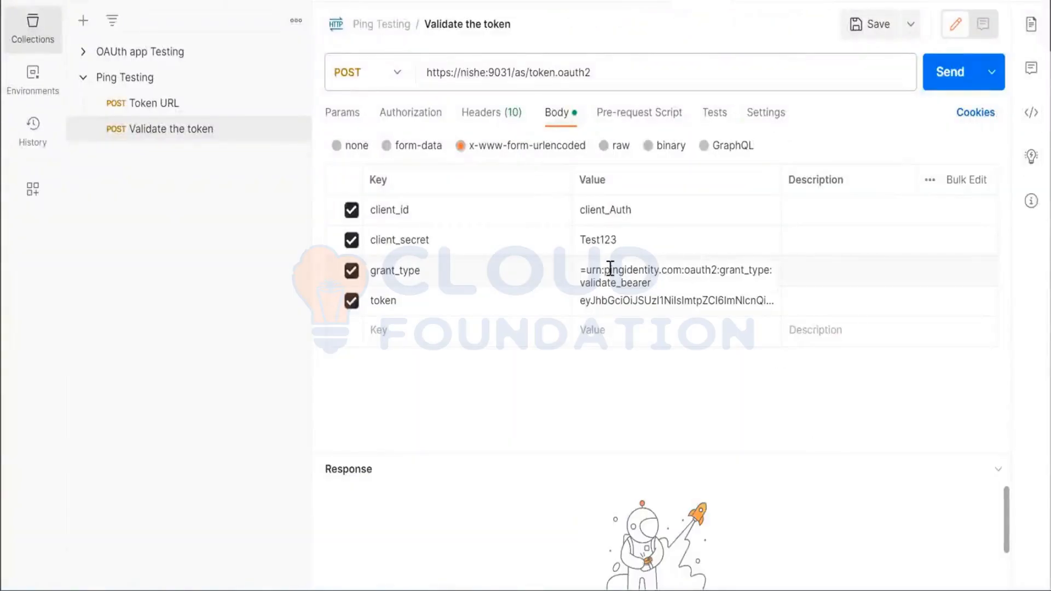
Remove the leading equals sign from the grant_type value and save the Validate the token request
{"action": "key", "text": "Left"}
{"action": "key", "text": "Left"}
{"action": "key", "text": "Left"}
{"action": "key", "text": "Left"}
{"action": "key", "text": "Left"}
{"action": "key", "text": "Left"}
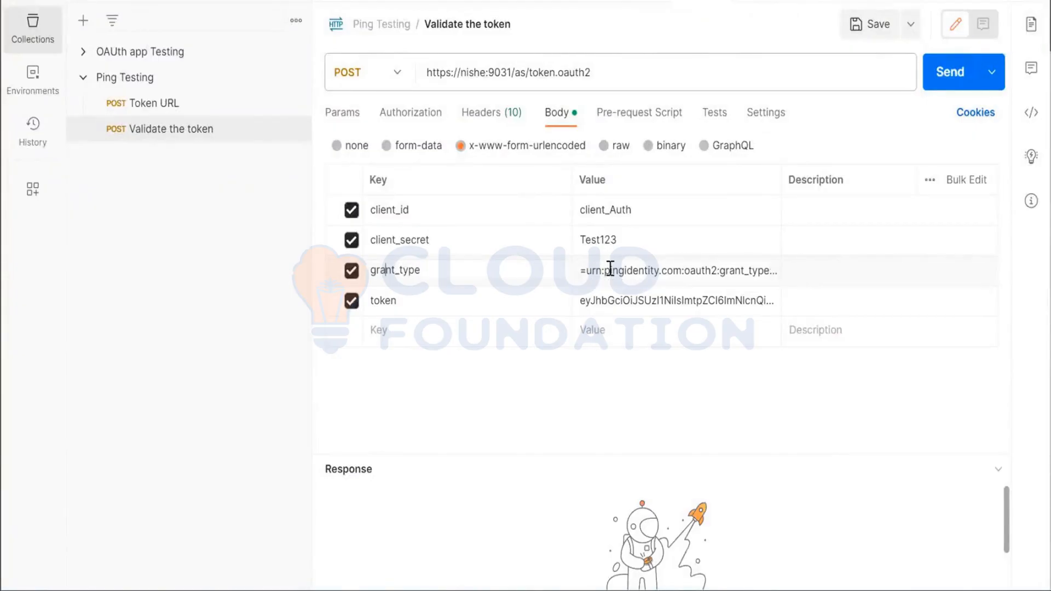
{"action": "left_click", "coordinate": [591, 272]}
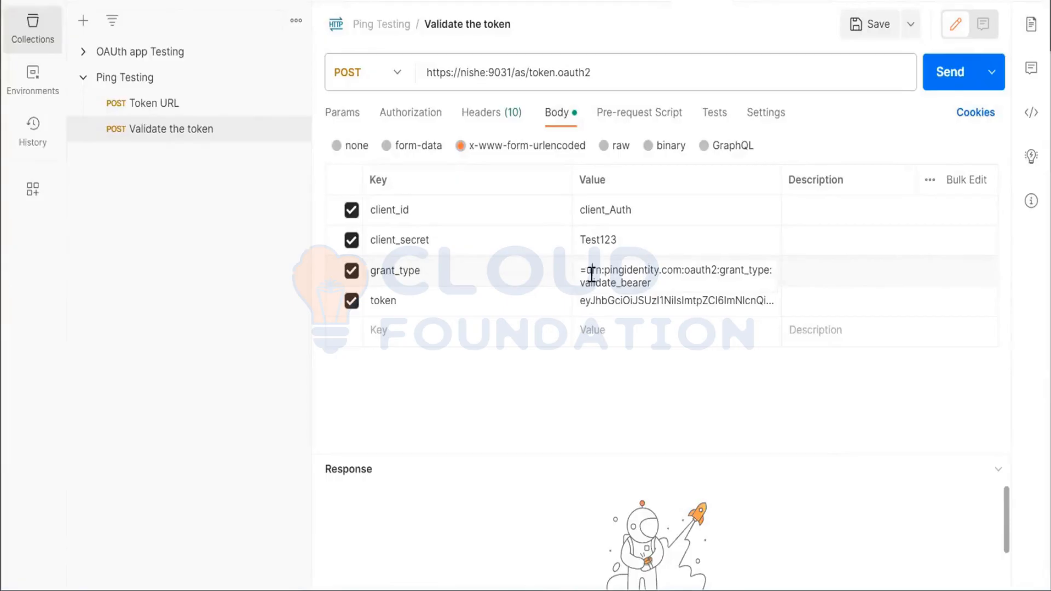
{"action": "key", "text": "BackSpace"}
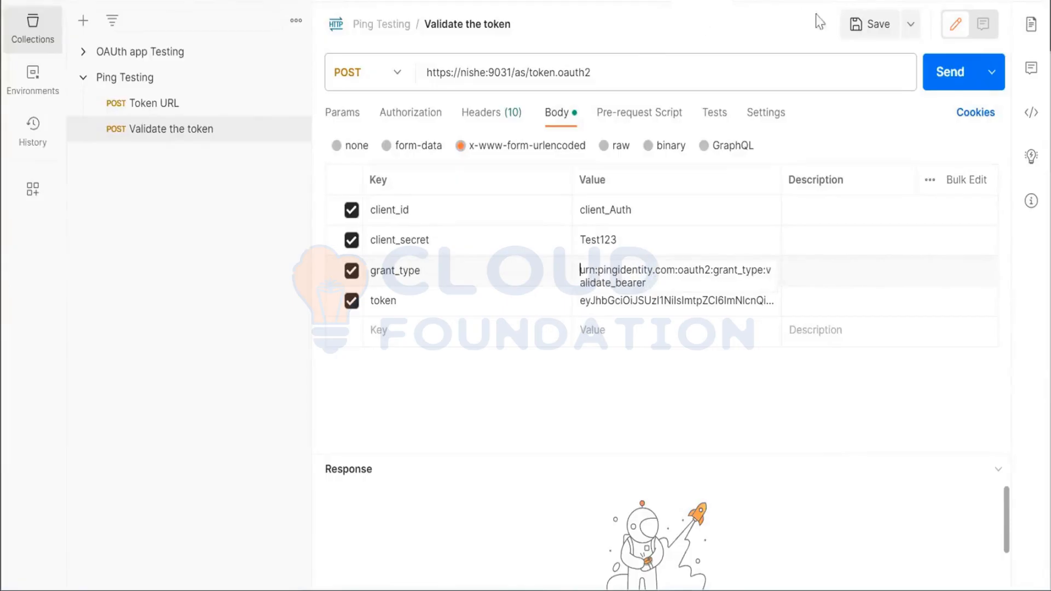
{"action": "left_click", "coordinate": [875, 24]}
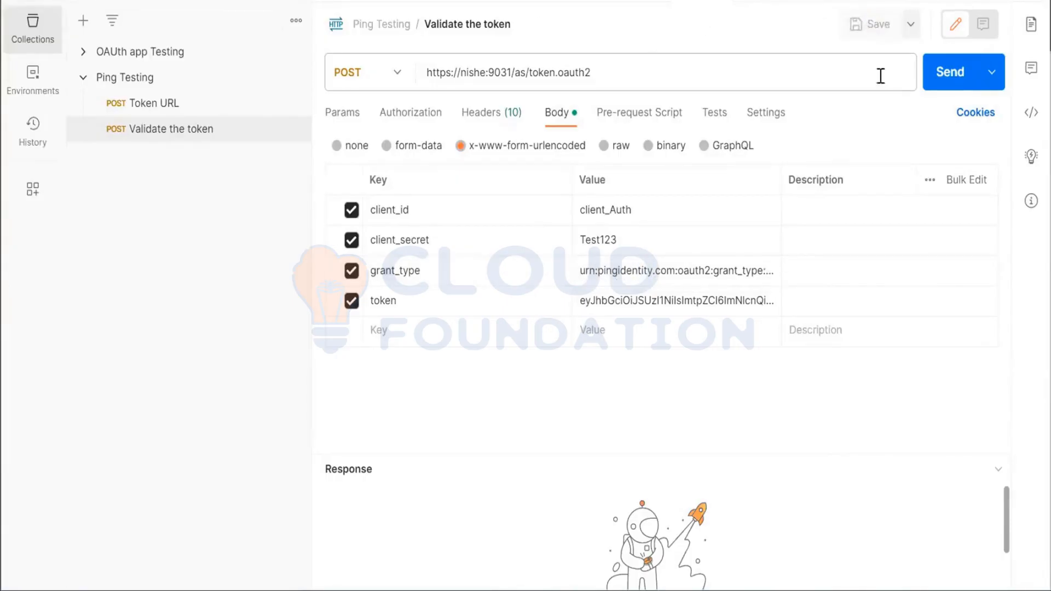
Send the Validate the token request and examine the user claims, iat and scope in the enlarged response
{"action": "left_click", "coordinate": [967, 79]}
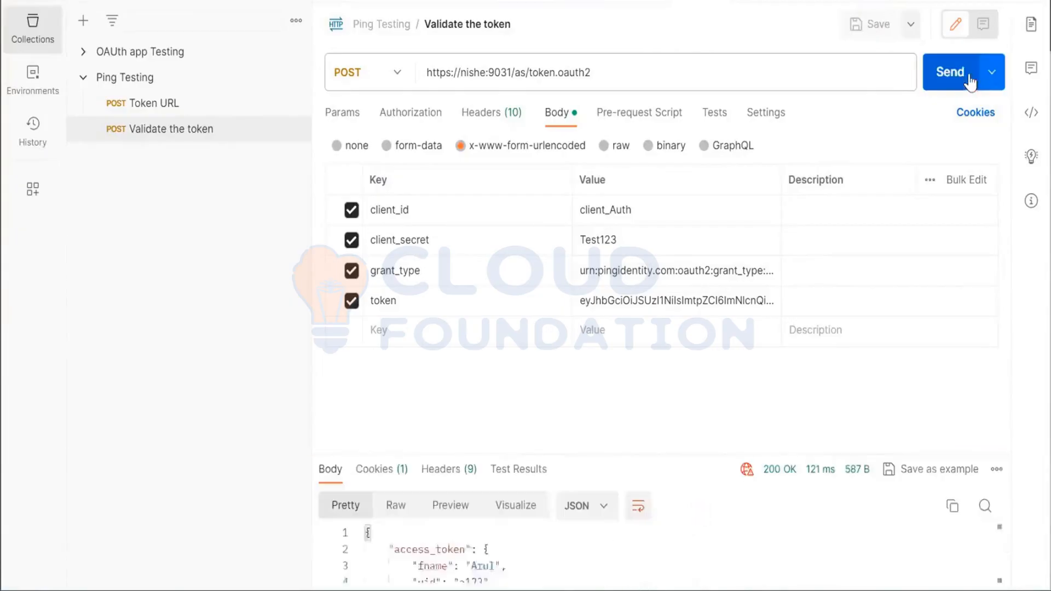
{"action": "left_click_drag", "start_coordinate": [731, 452], "coordinate": [749, 170]}
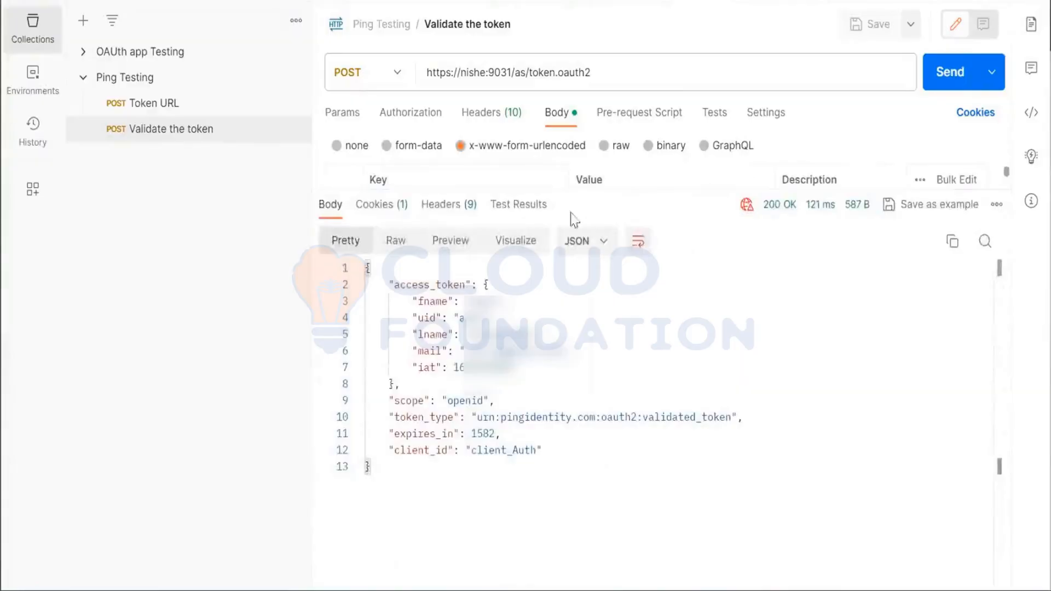
{"action": "double_click", "coordinate": [495, 298]}
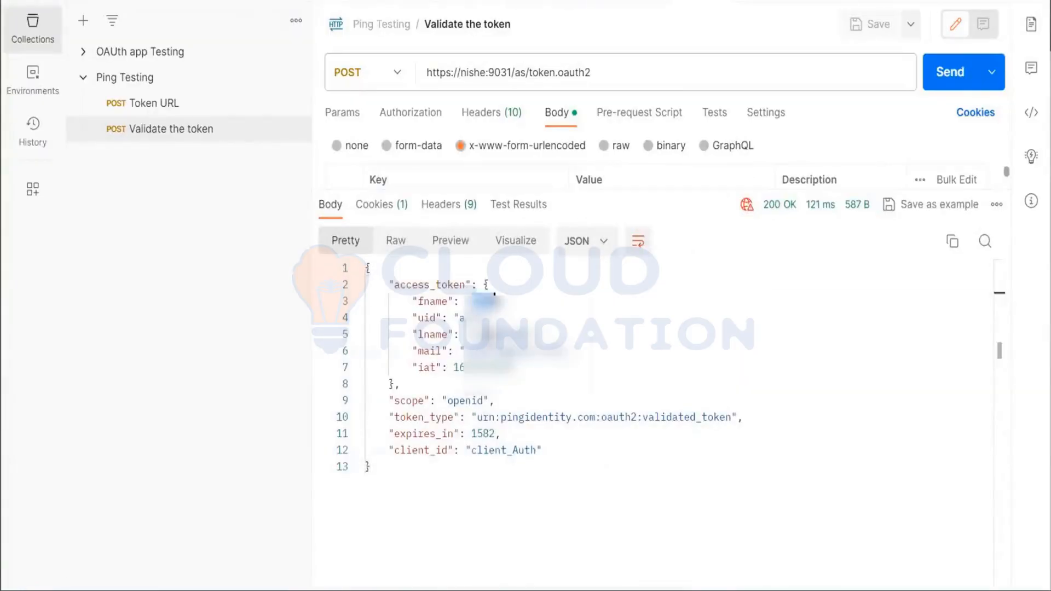
{"action": "double_click", "coordinate": [485, 367]}
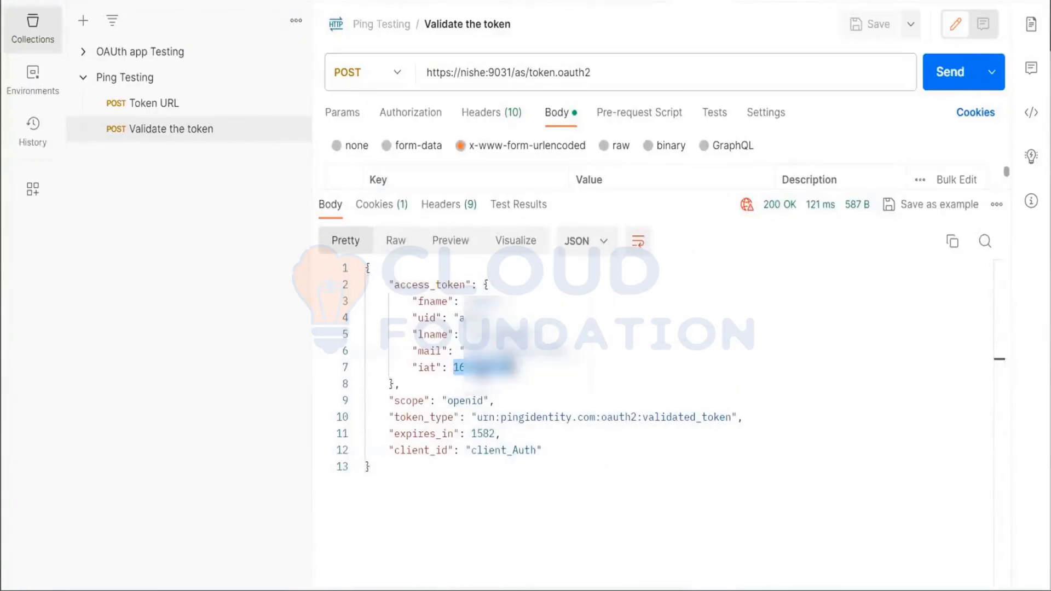
{"action": "double_click", "coordinate": [470, 402]}
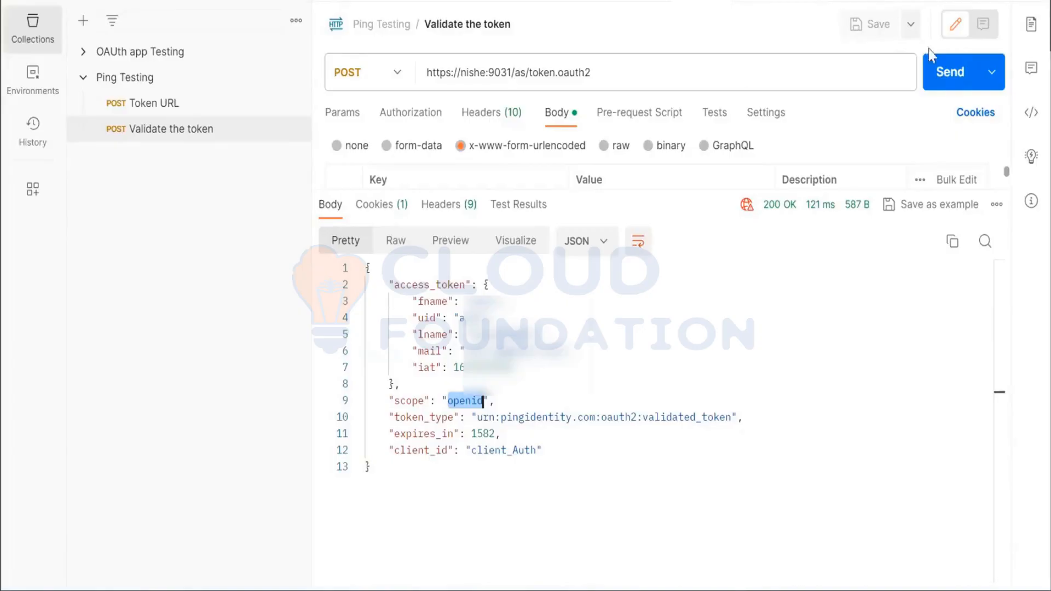
Resend the token validation request and check the scope in the refreshed response
{"action": "left_click", "coordinate": [945, 78]}
{"action": "left_click", "coordinate": [945, 78]}
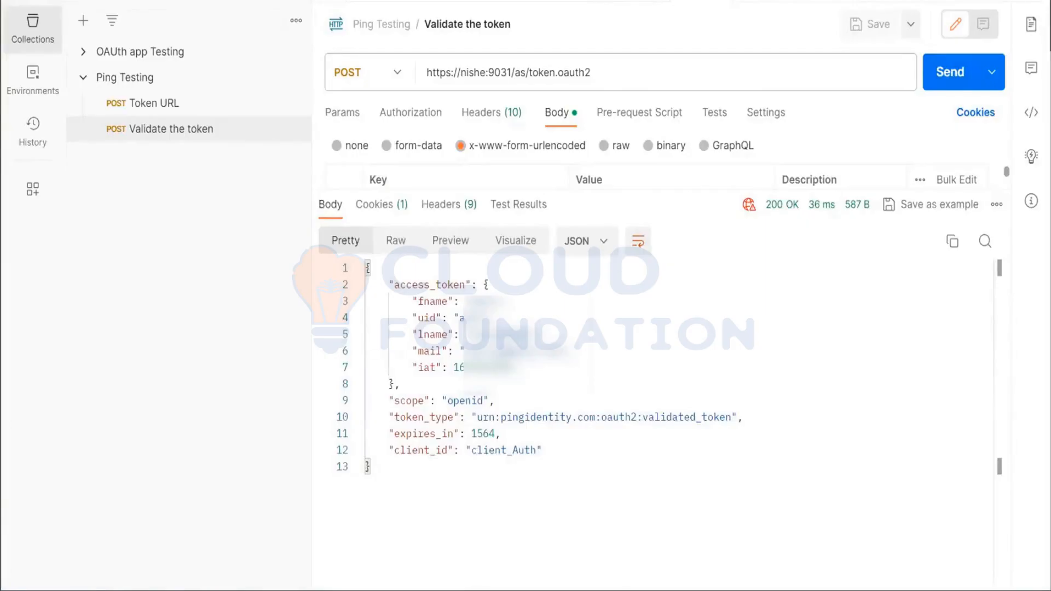
{"action": "left_click", "coordinate": [948, 80]}
{"action": "double_click", "coordinate": [465, 403]}
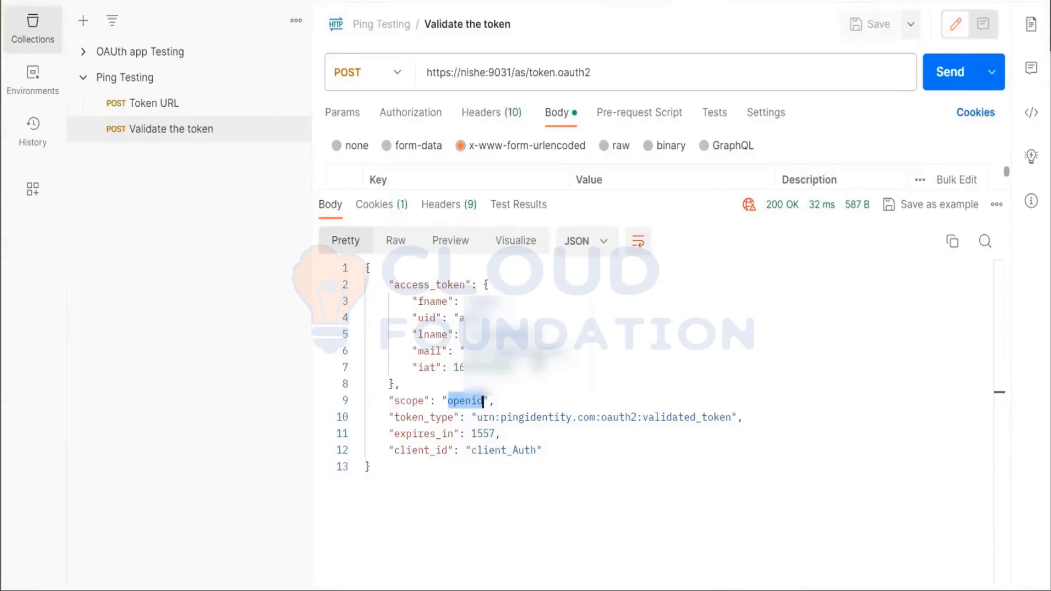
{"action": "left_click", "coordinate": [249, 1]}
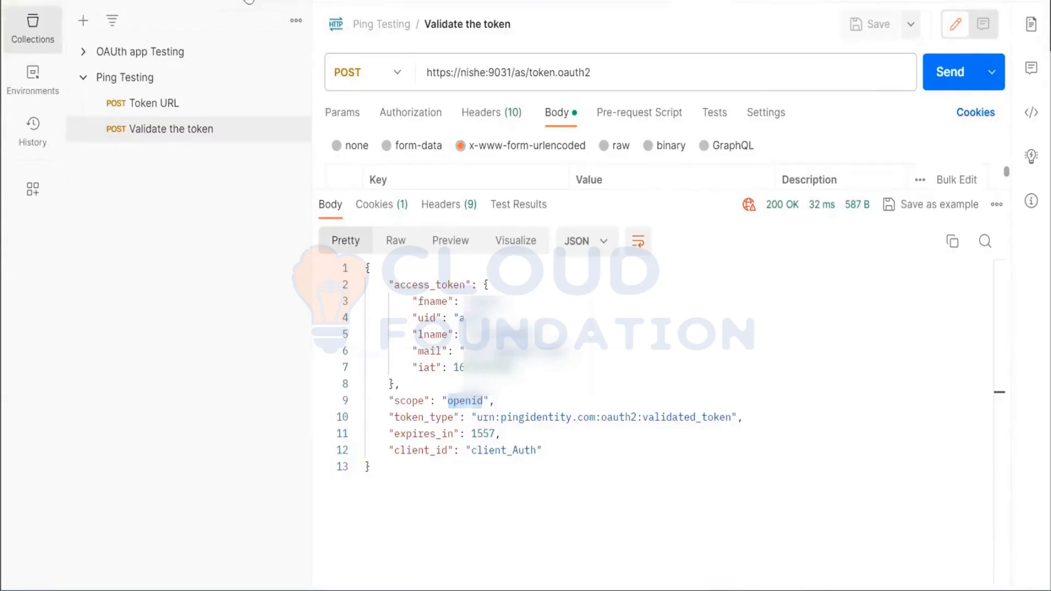
{"action": "key", "text": "ctrl+n"}
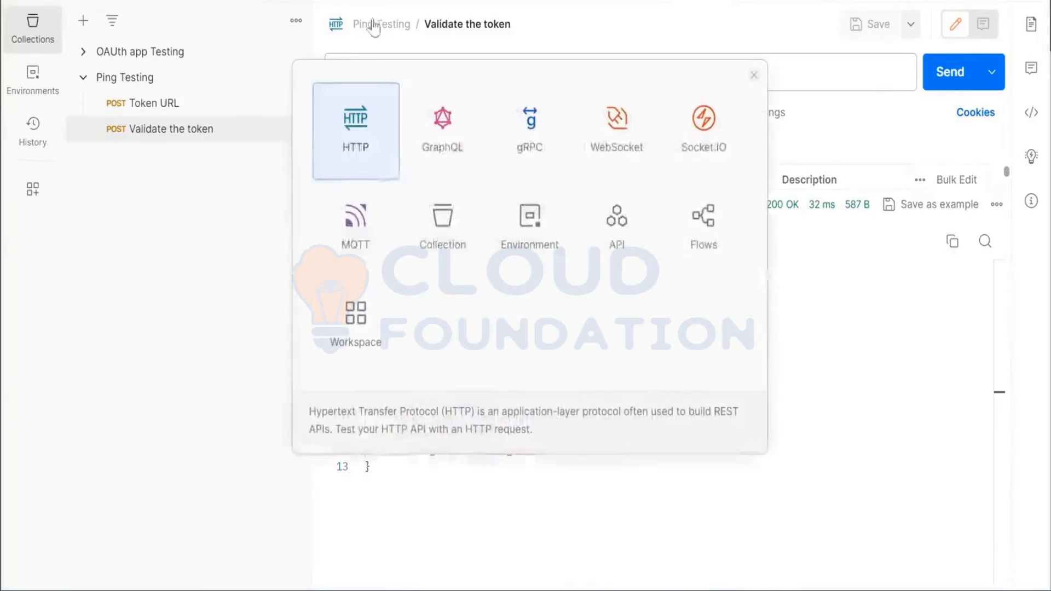
{"action": "left_click", "coordinate": [374, 154]}
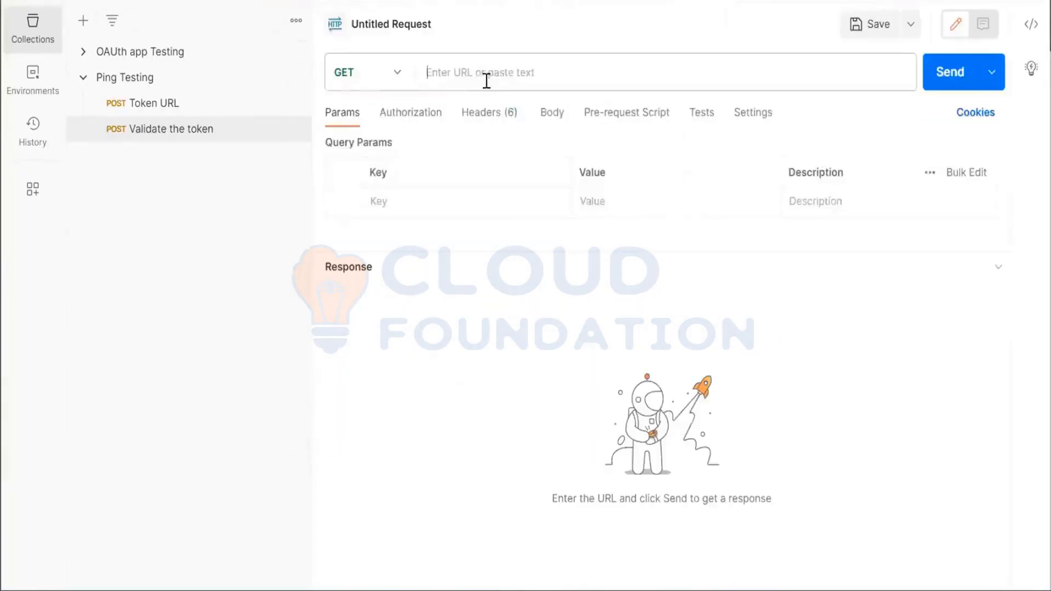
{"action": "left_click", "coordinate": [399, 79]}
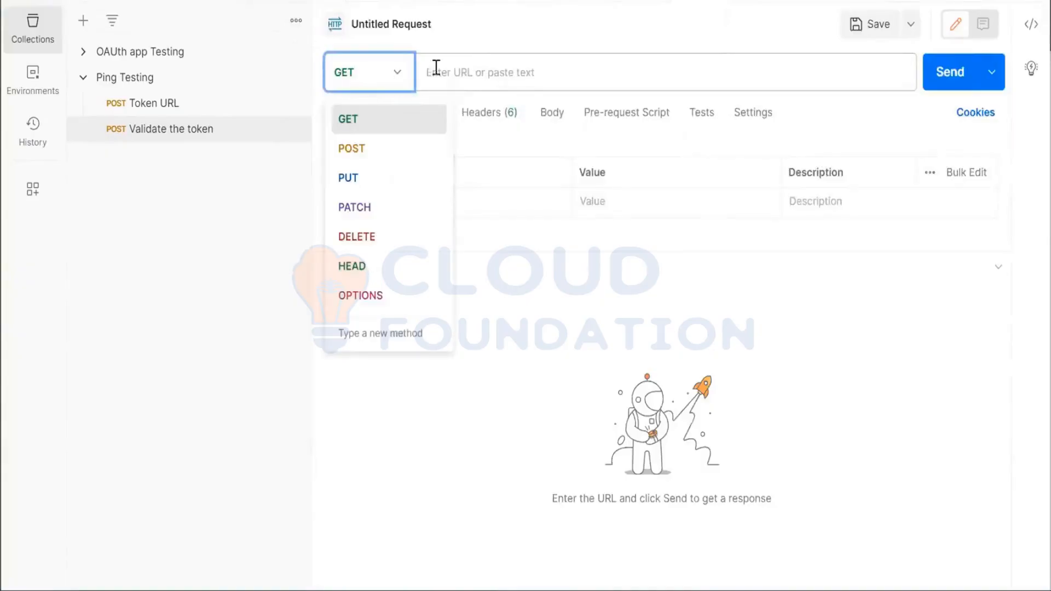
{"action": "left_click", "coordinate": [463, 66]}
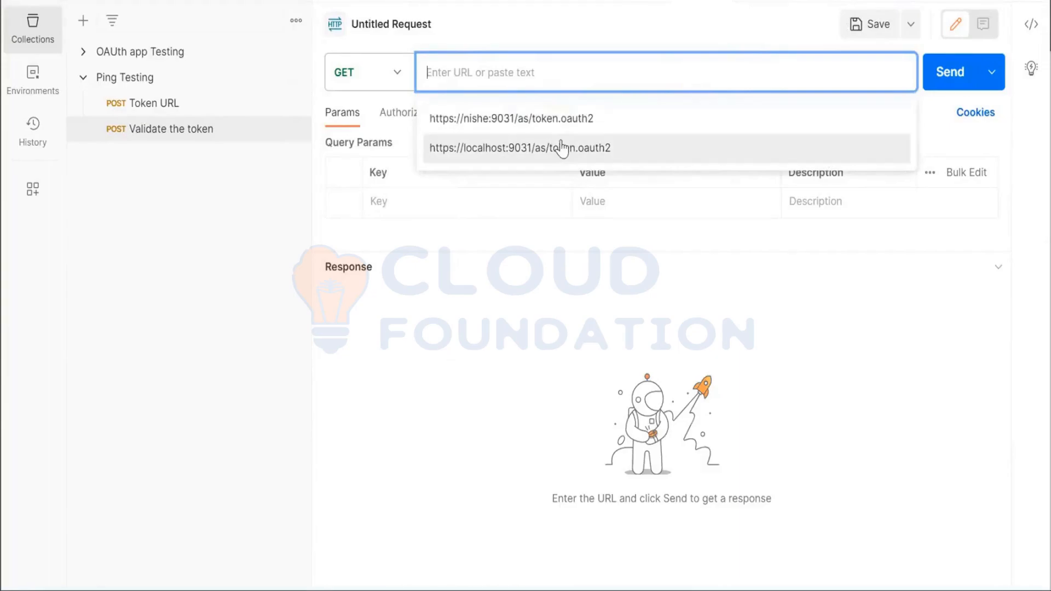
{"action": "left_click", "coordinate": [573, 118]}
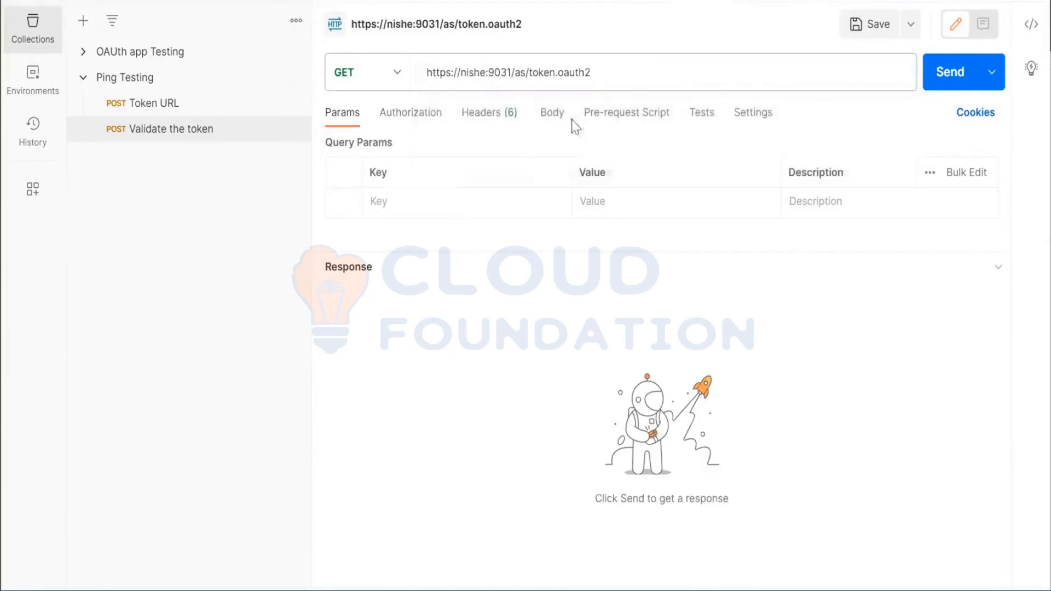
{"action": "left_click_drag", "start_coordinate": [529, 73], "coordinate": [751, 102]}
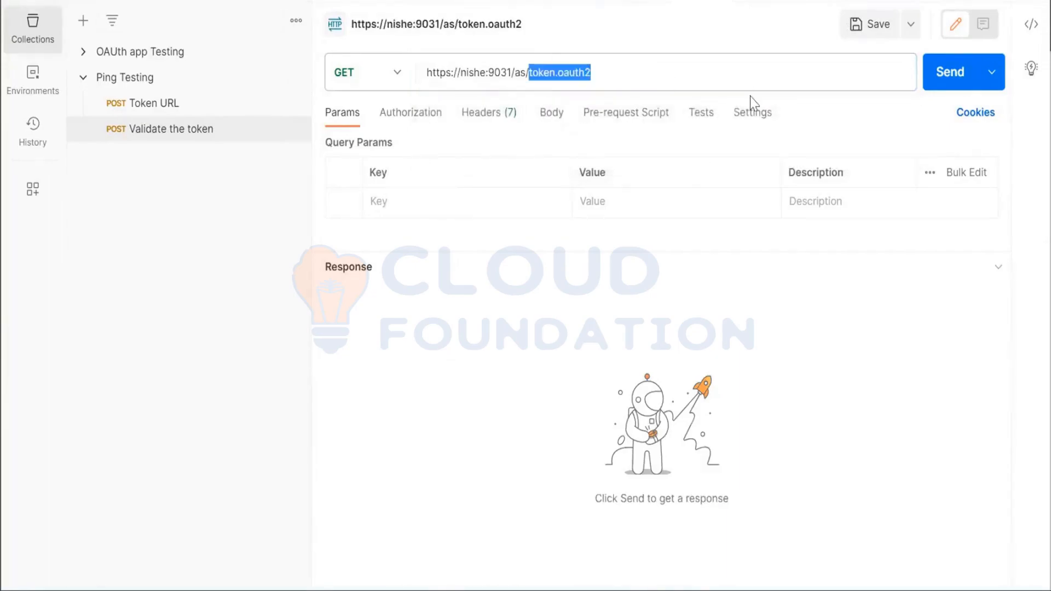
{"action": "key", "text": "BackSpace"}
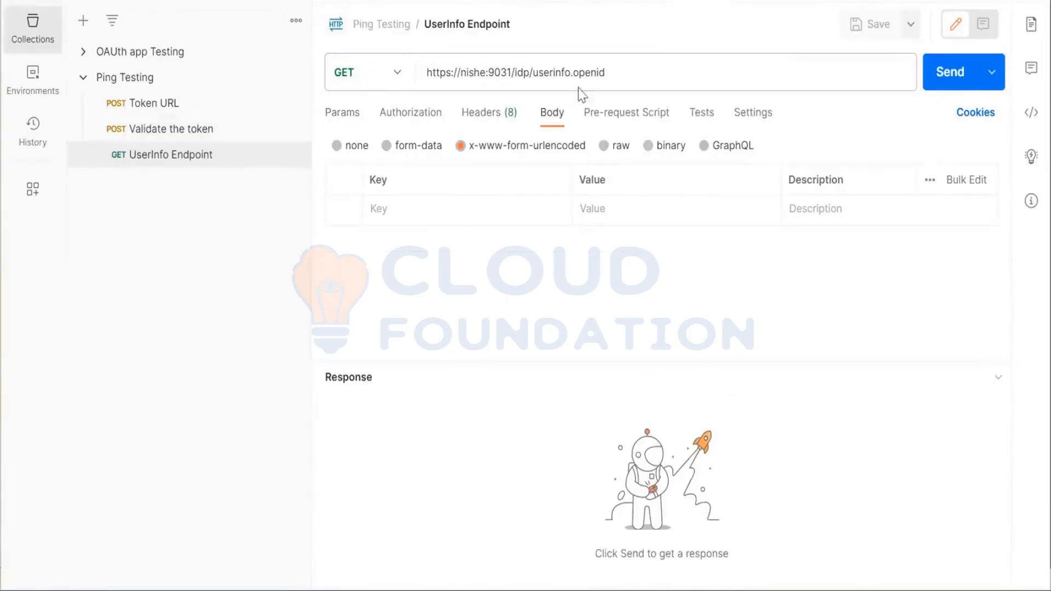
{"action": "left_click", "coordinate": [614, 71]}
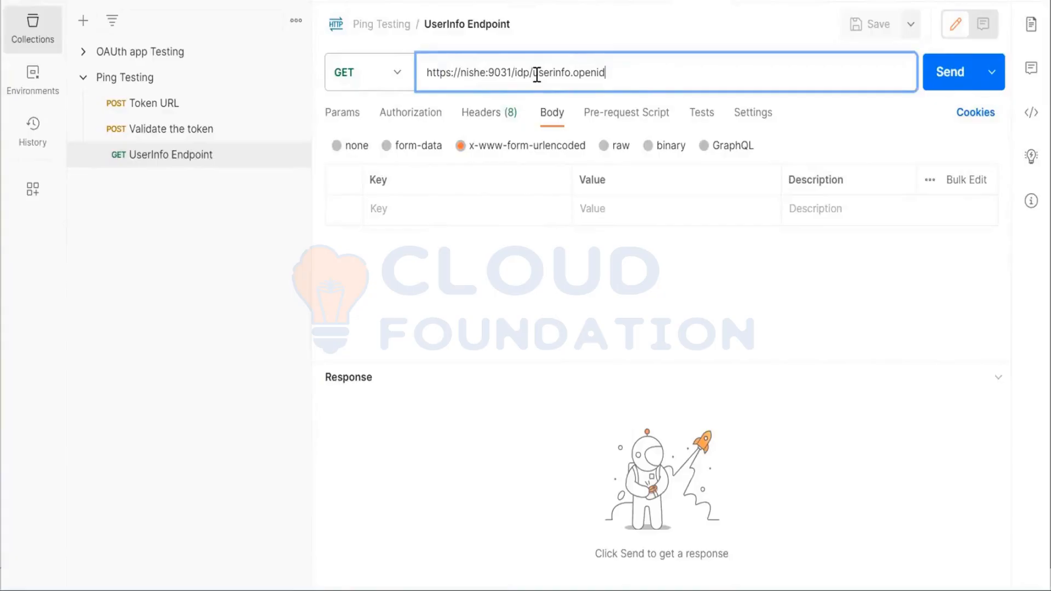
Add an Authorization header with the value prefix Bearer to the UserInfo Endpoint request
{"action": "left_click", "coordinate": [484, 115]}
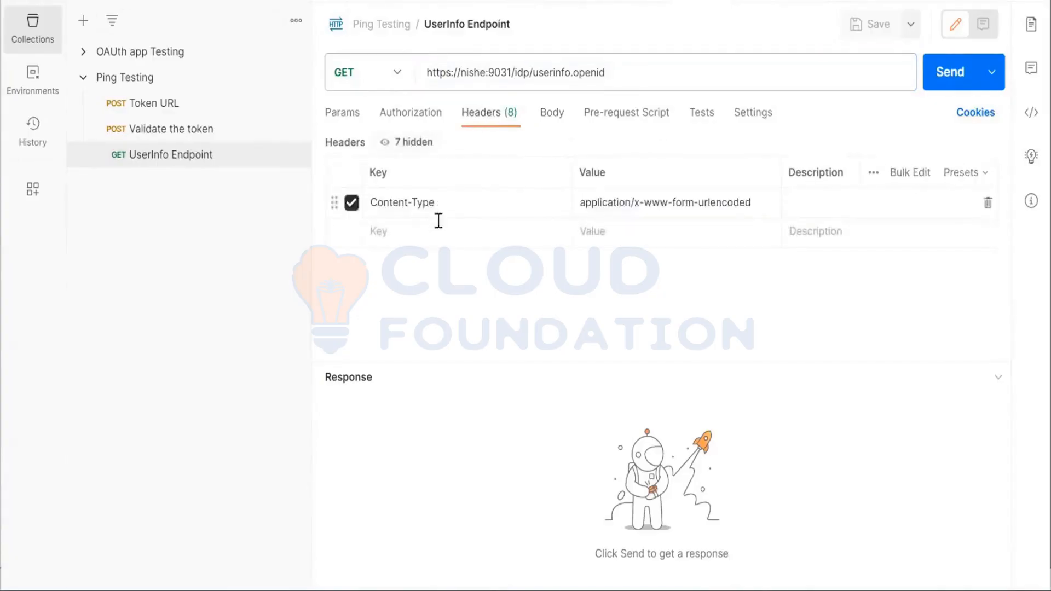
{"action": "left_click", "coordinate": [438, 234]}
{"action": "type", "text": "authoriza"}
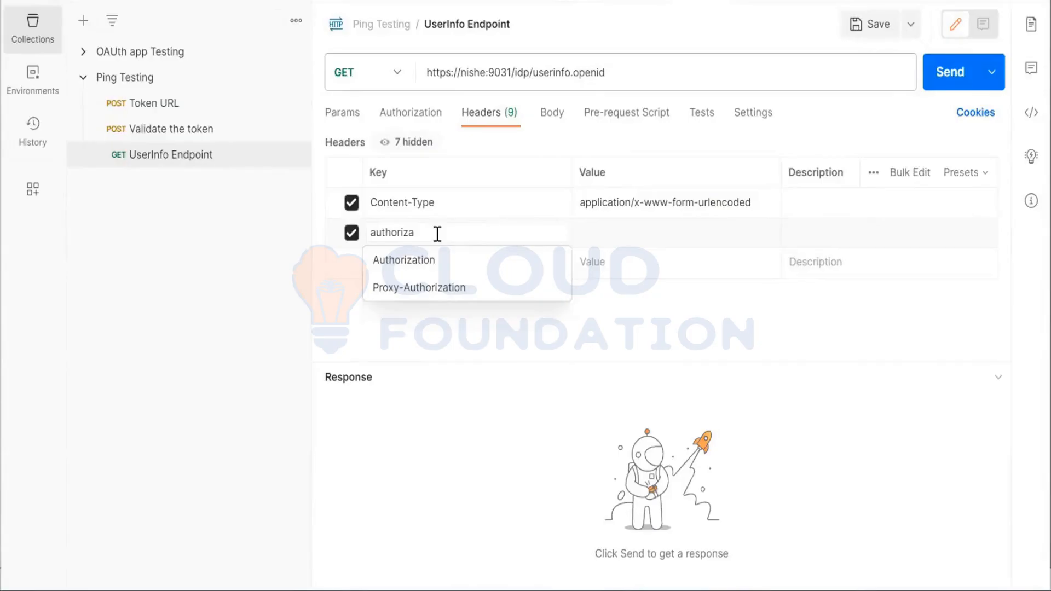
{"action": "left_click", "coordinate": [439, 260]}
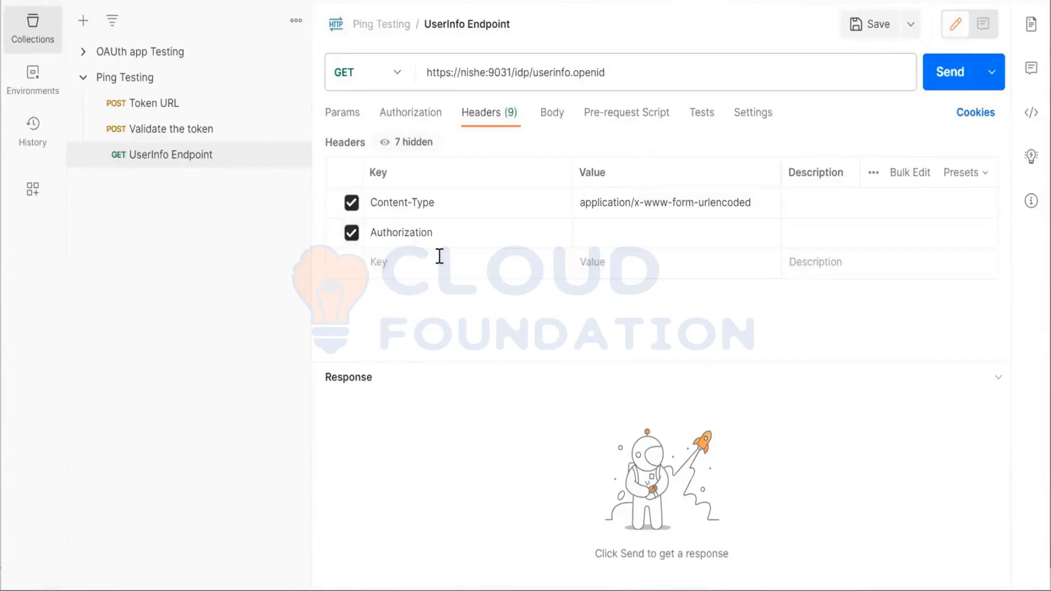
{"action": "left_click", "coordinate": [590, 236]}
{"action": "type", "text": "Bearer"}
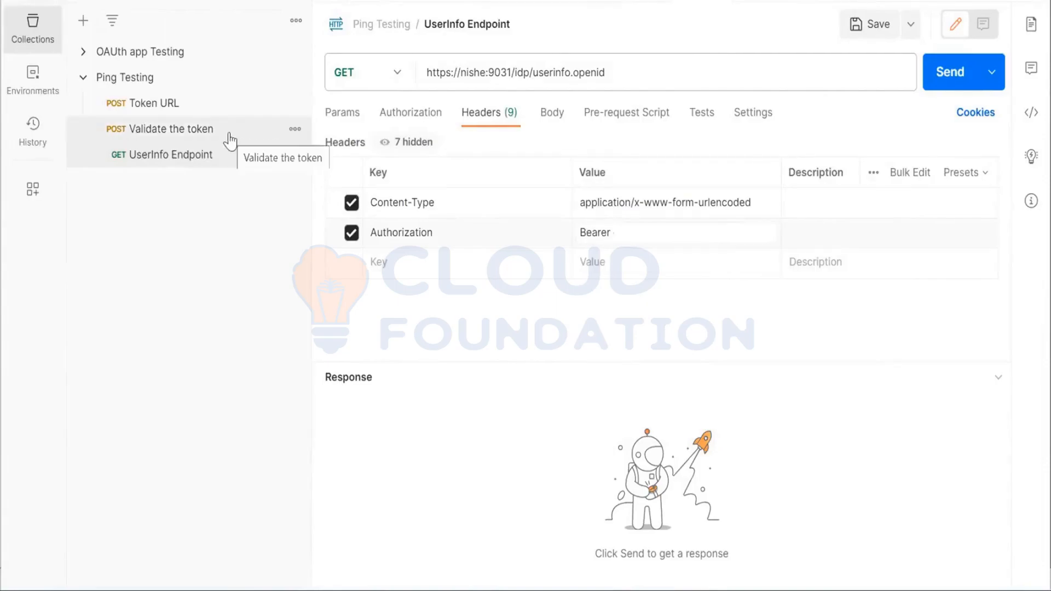
Copy the access_token value from the Token URL response and append it after Bearer in the UserInfo Endpoint's Authorization header
{"action": "left_click", "coordinate": [230, 115]}
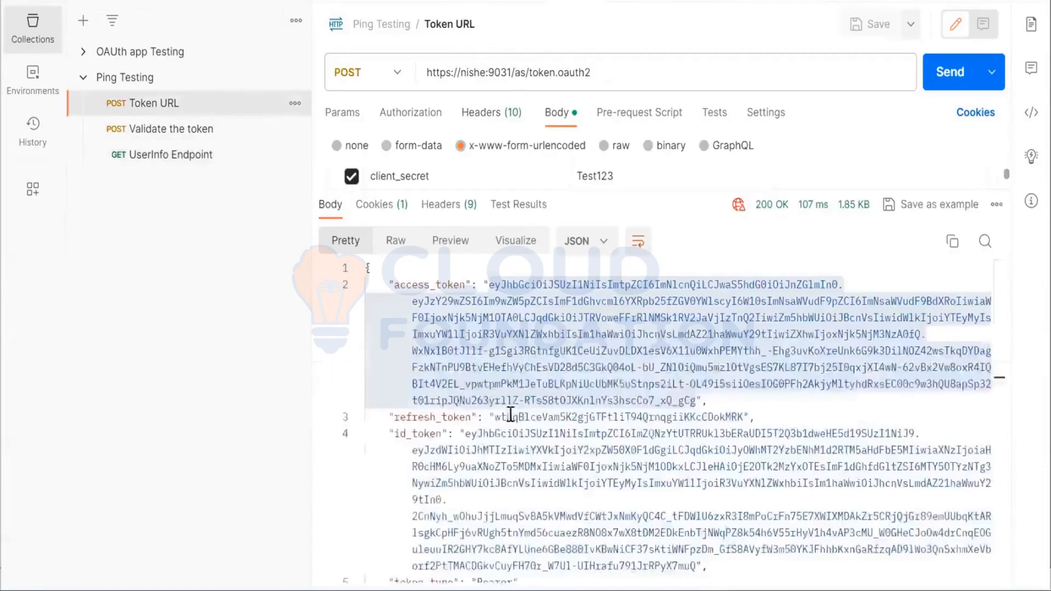
{"action": "left_click", "coordinate": [524, 366]}
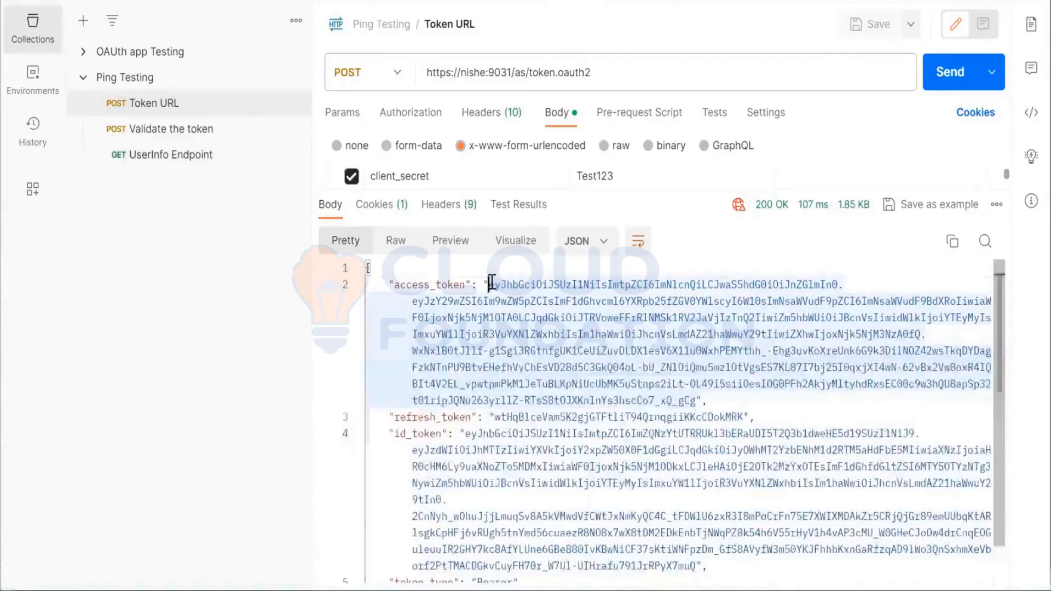
{"action": "left_click_drag", "start_coordinate": [489, 284], "coordinate": [696, 400]}
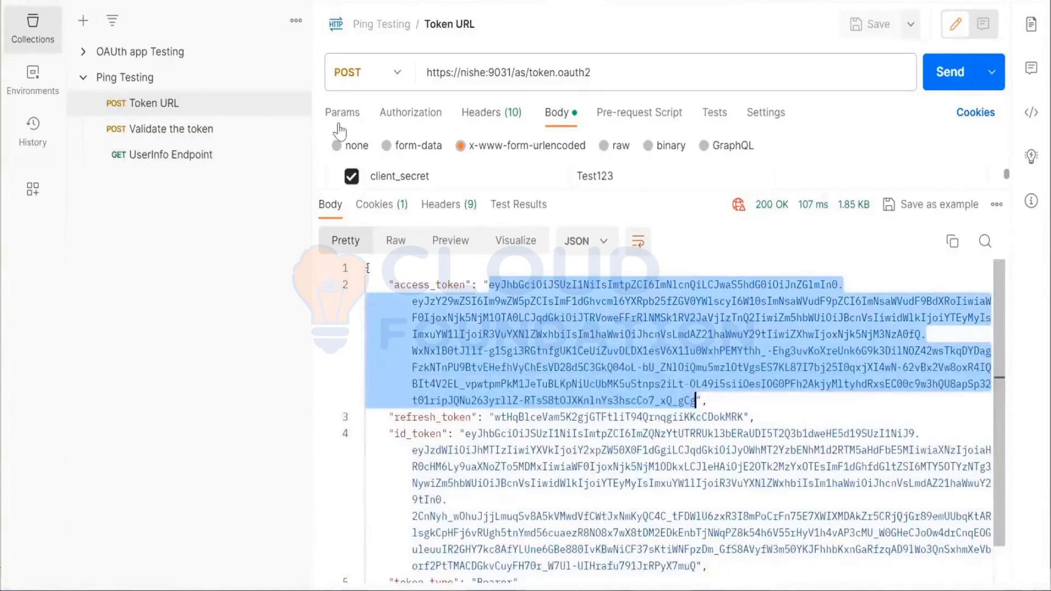
{"action": "left_click", "coordinate": [221, 154]}
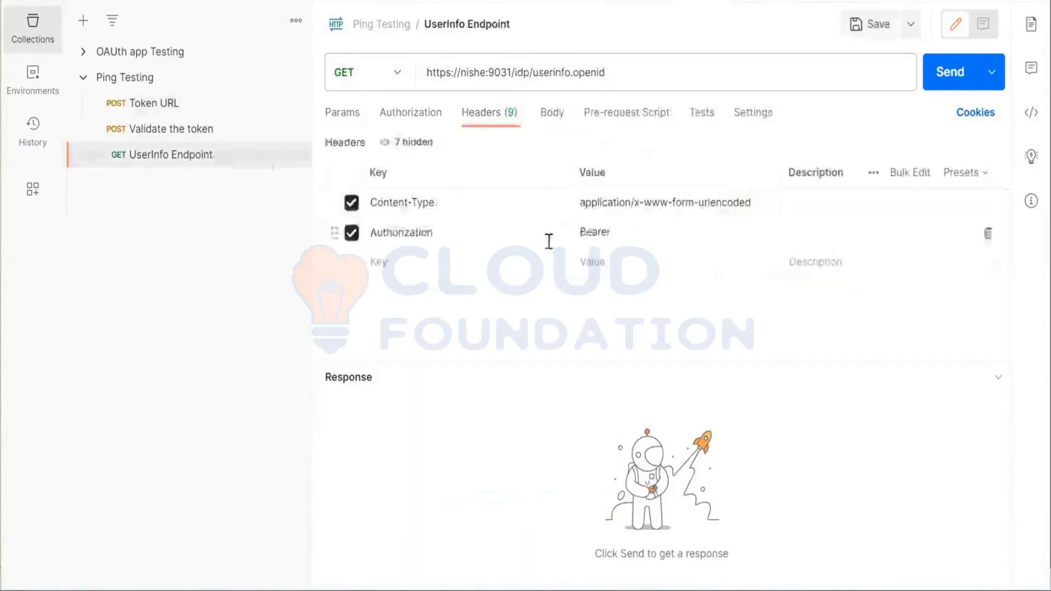
{"action": "left_click", "coordinate": [637, 232]}
{"action": "key", "text": "ctrl+v"}
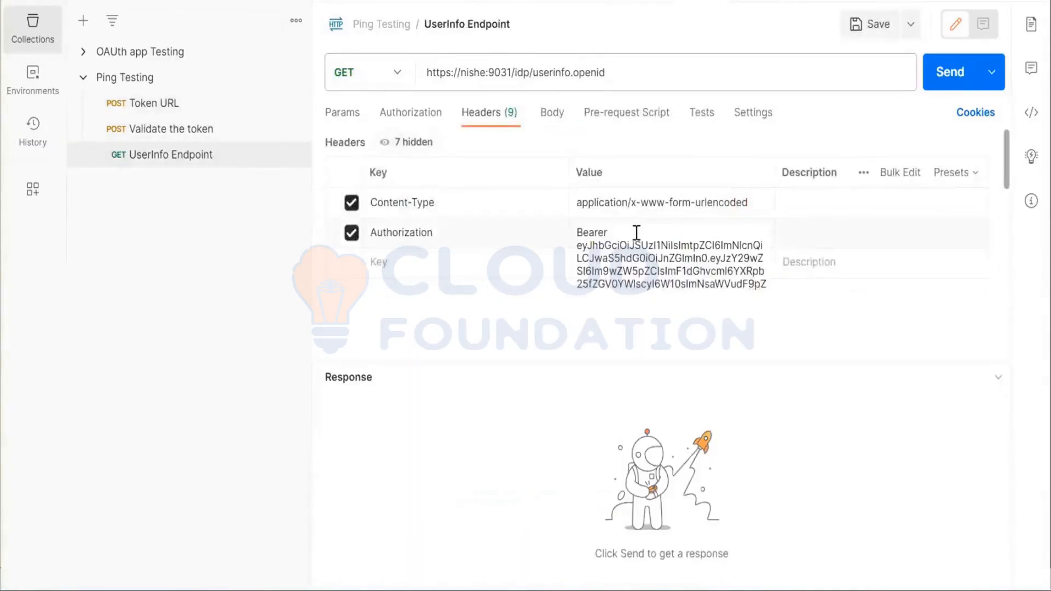
Send and save the UserInfo Endpoint request, comparing its returned attributes with the Validate the token response
{"action": "left_click", "coordinate": [945, 77]}
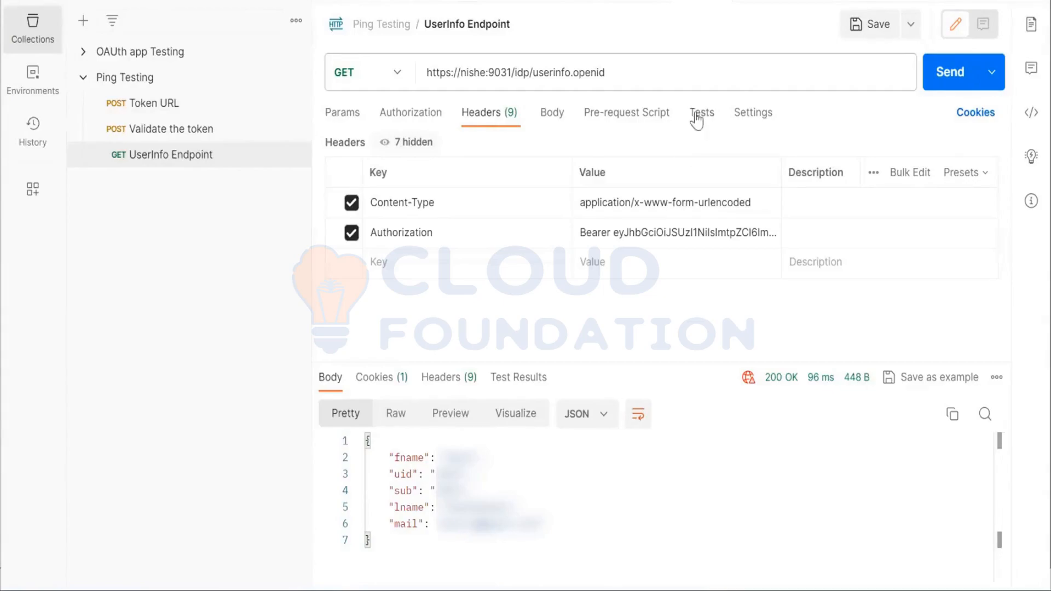
{"action": "left_click", "coordinate": [638, 227]}
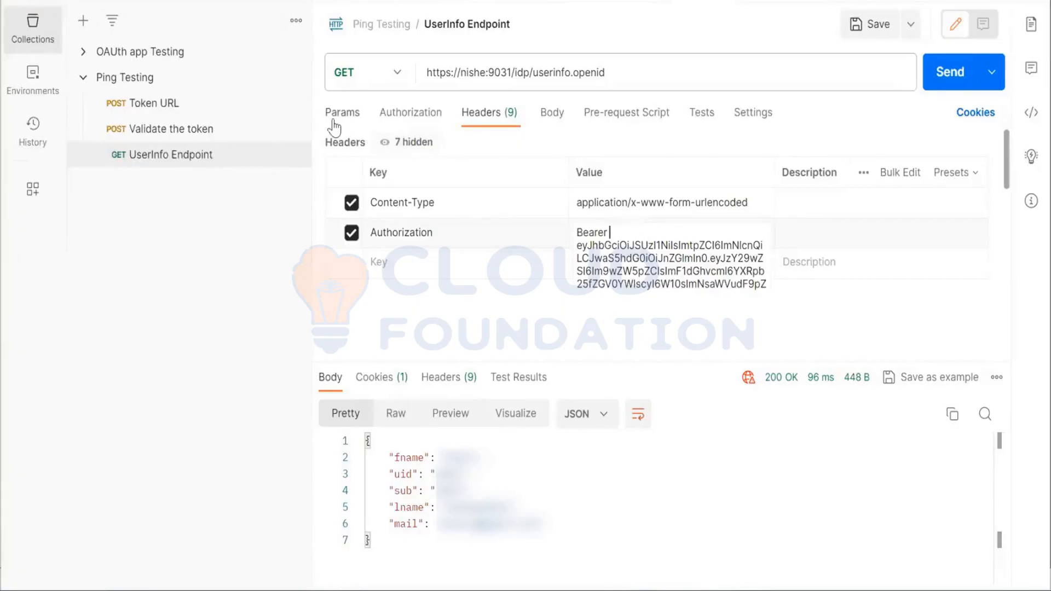
{"action": "left_click", "coordinate": [197, 129]}
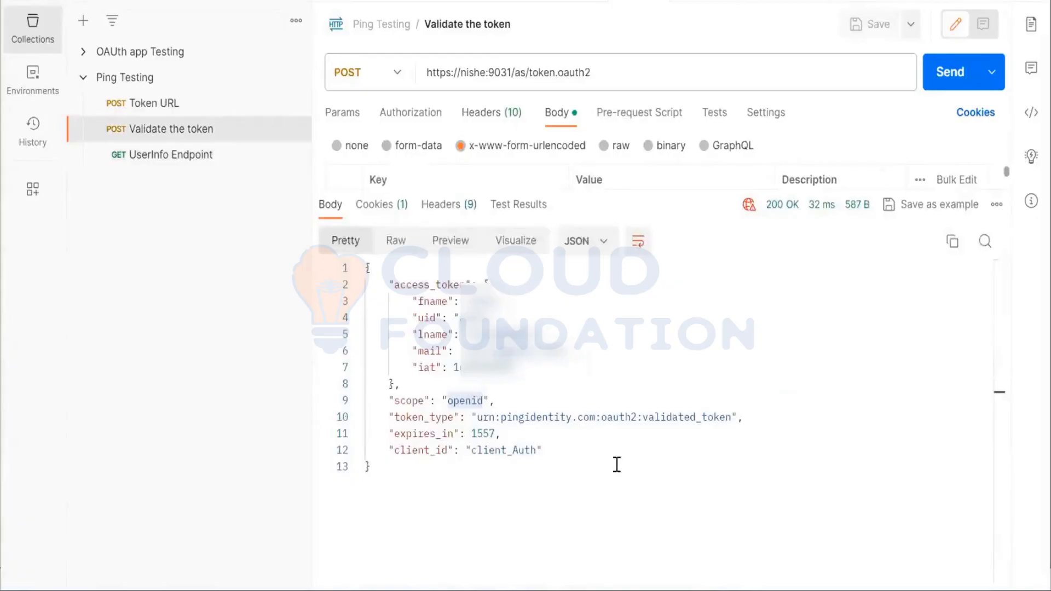
{"action": "left_click", "coordinate": [204, 164]}
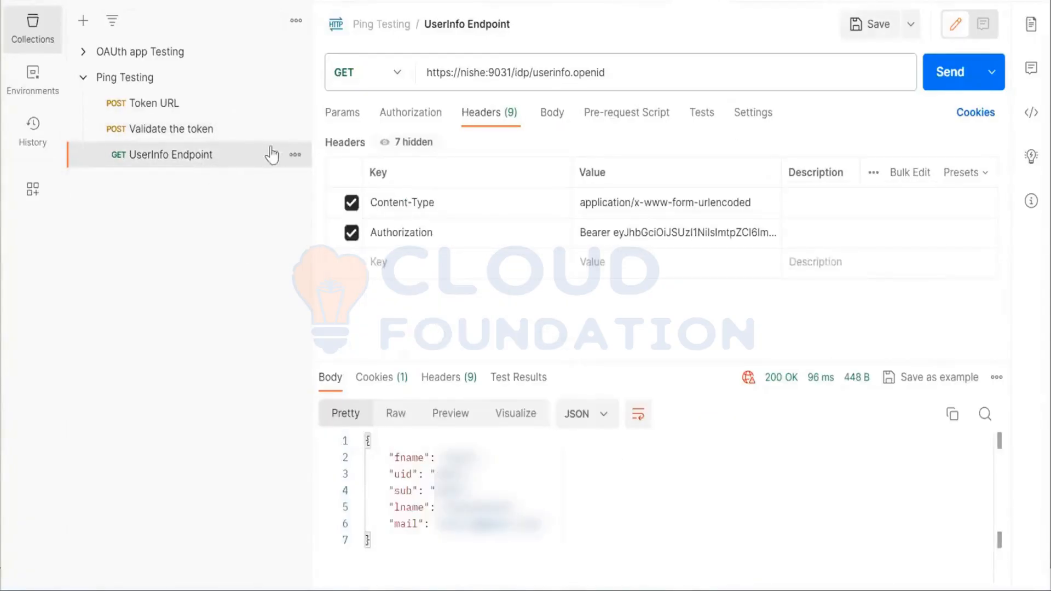
{"action": "left_click", "coordinate": [875, 24]}
Create a new HTTP request and set its method to POST
{"action": "left_click", "coordinate": [247, 1]}
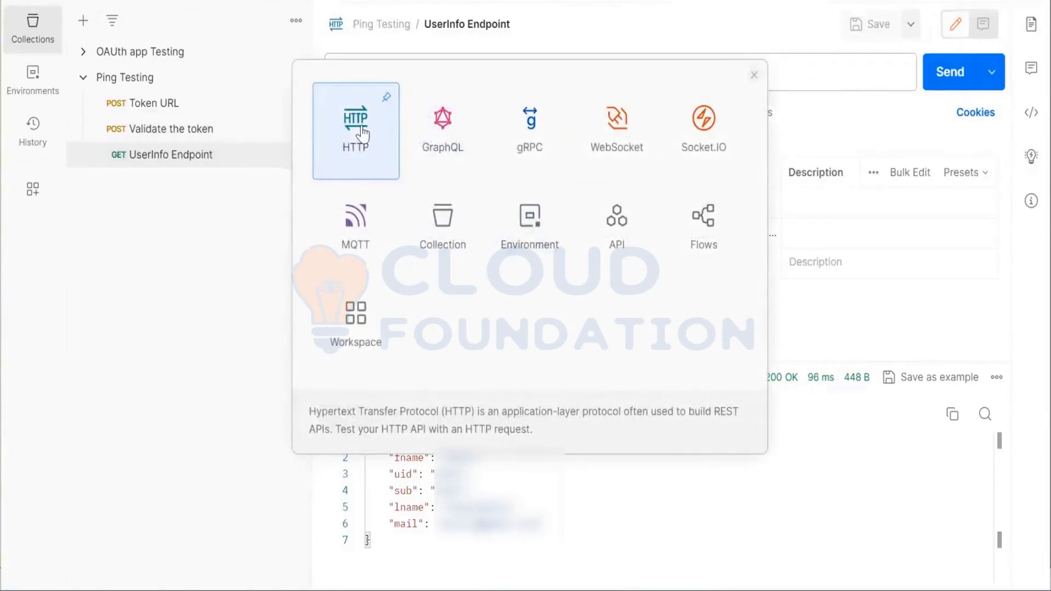
{"action": "left_click", "coordinate": [363, 131]}
{"action": "left_click", "coordinate": [389, 76]}
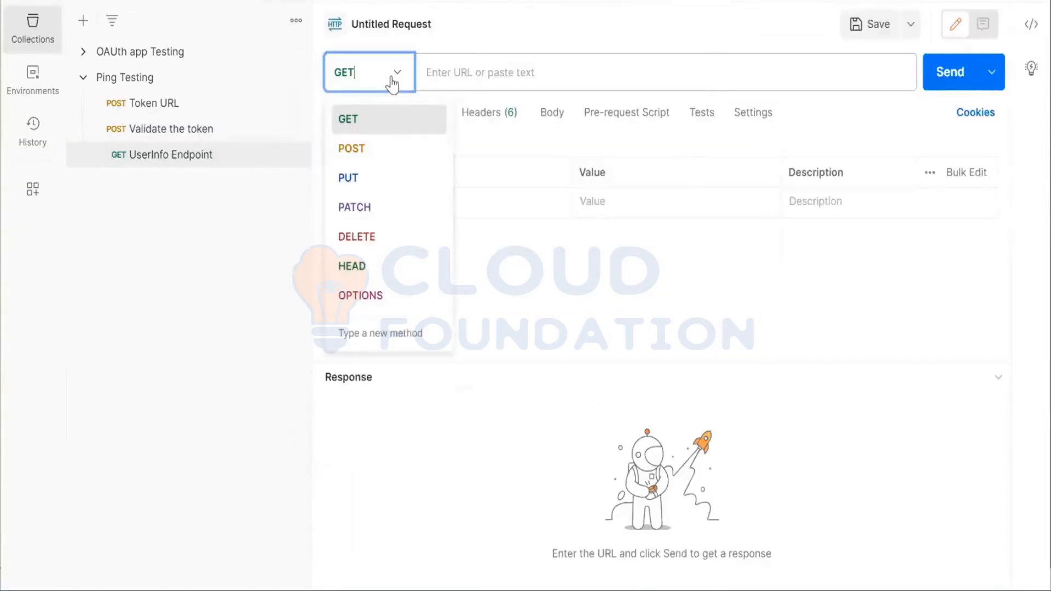
{"action": "left_click", "coordinate": [376, 149]}
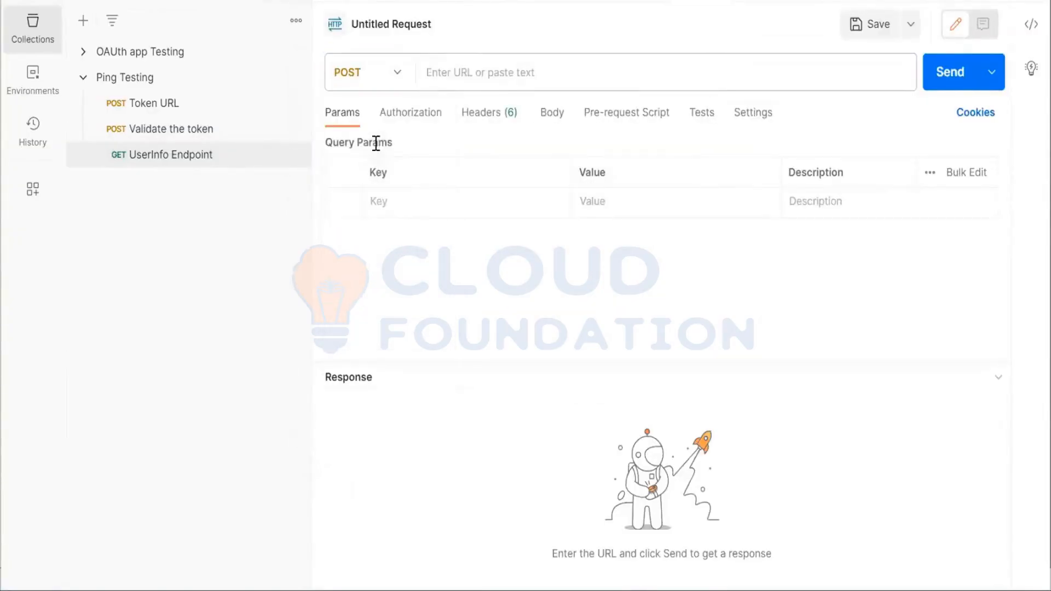
{"action": "left_click", "coordinate": [478, 73]}
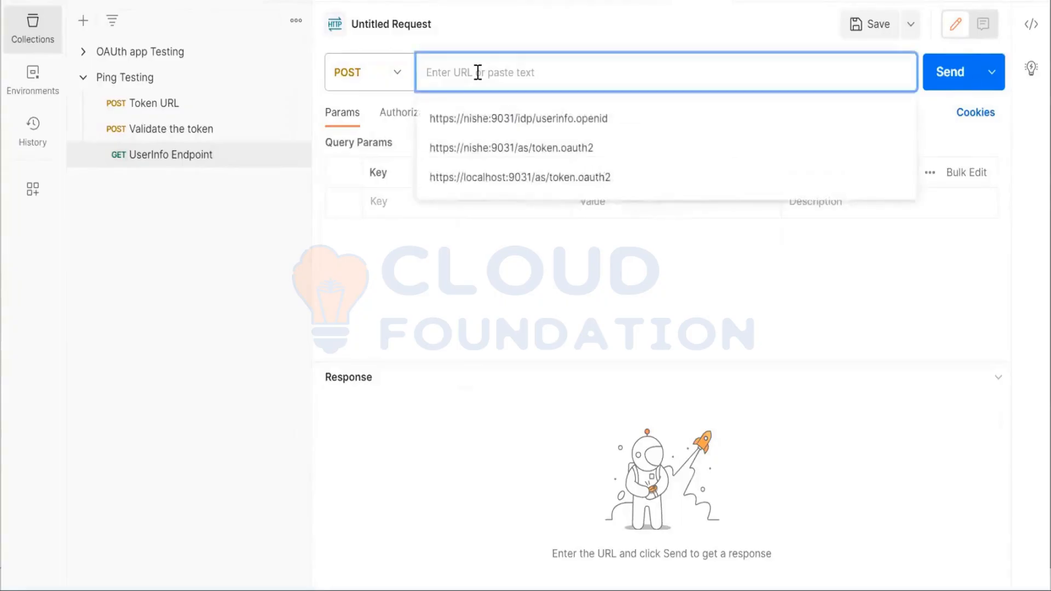
{"action": "type", "text": "h"}
{"action": "left_click", "coordinate": [489, 123]}
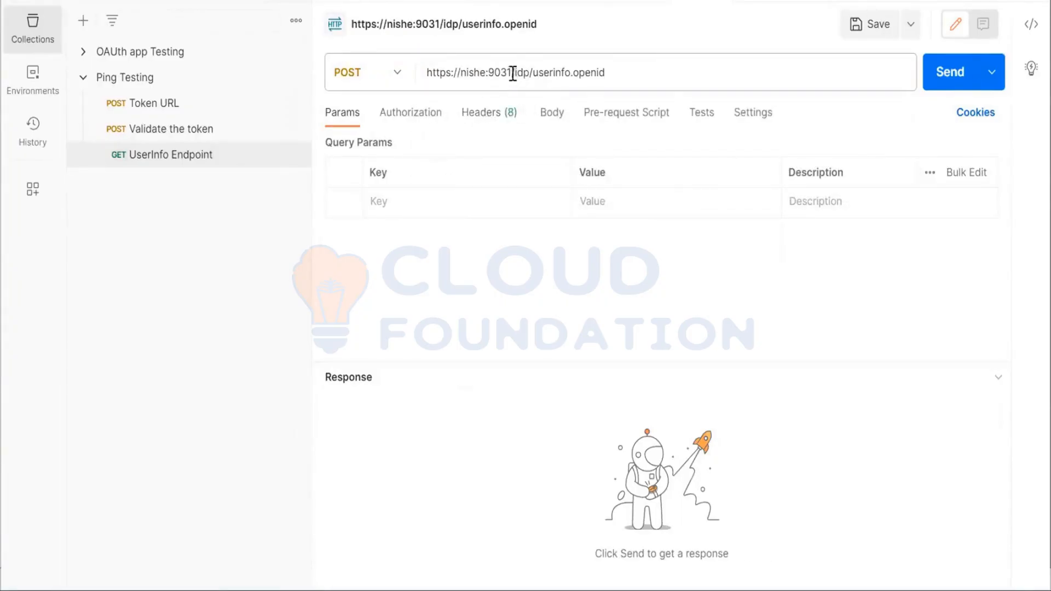
{"action": "left_click_drag", "start_coordinate": [515, 73], "coordinate": [886, 119]}
{"action": "key", "text": "BackSpace"}
{"action": "type", "text": "as/"}
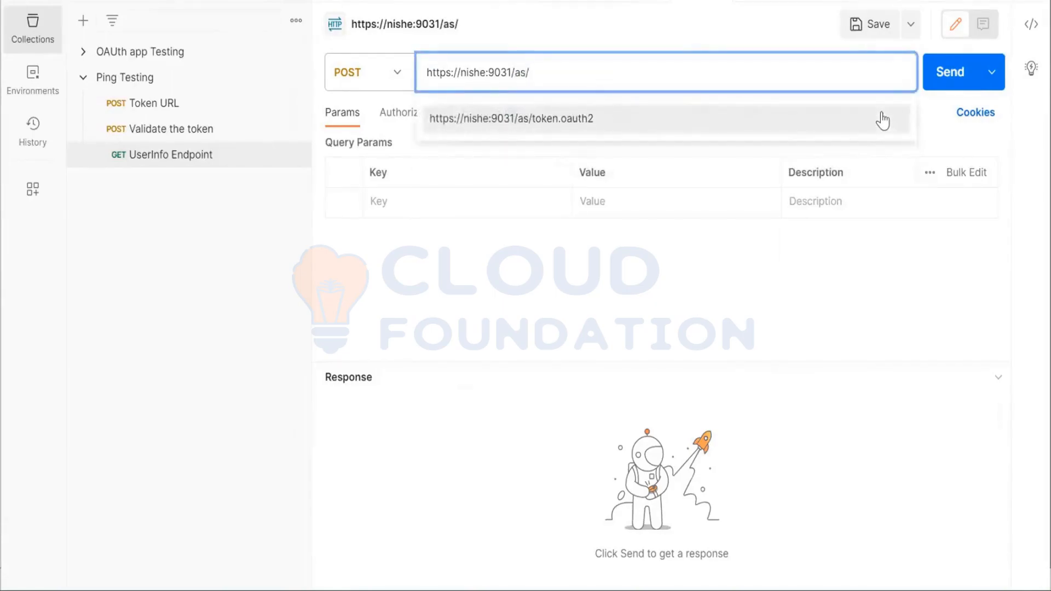
{"action": "type", "text": "introspect"}
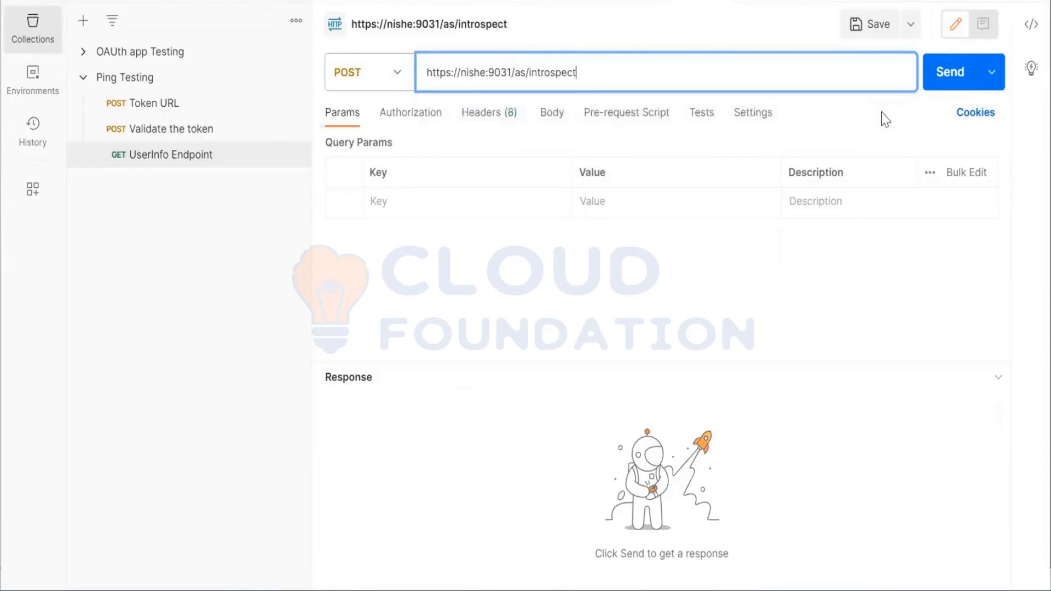
{"action": "type", "text": ".oauth2"}
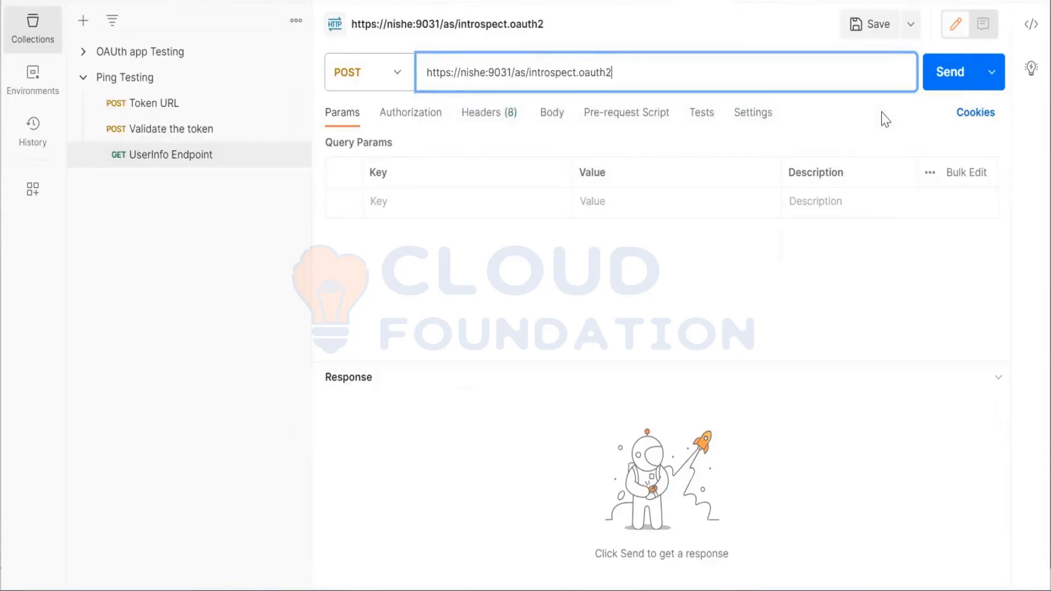
Set the request body format to x-www-form-urlencoded and add a Content-Type header with the value application/x-www-form-urlencoded
{"action": "left_click", "coordinate": [549, 113]}
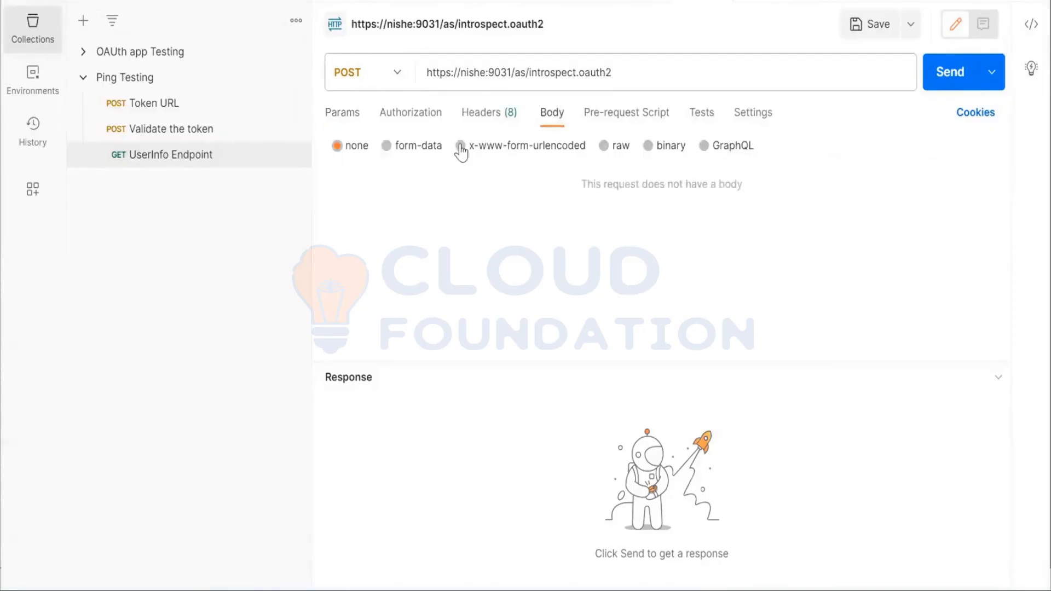
{"action": "left_click", "coordinate": [460, 147]}
{"action": "left_click", "coordinate": [484, 117]}
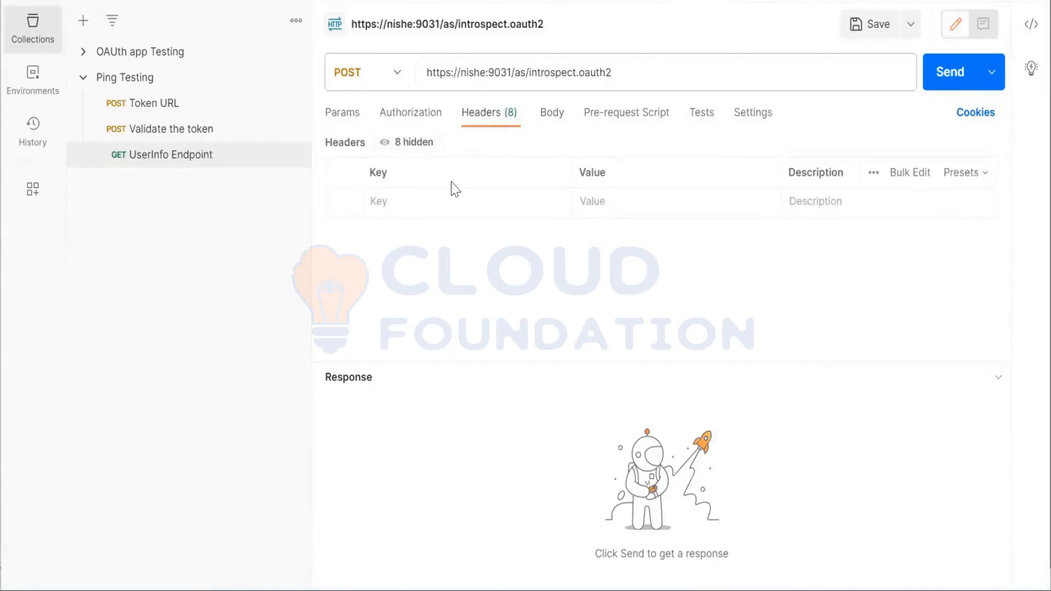
{"action": "left_click", "coordinate": [452, 198]}
{"action": "type", "text": "con"}
{"action": "scroll", "coordinate": [451, 283], "scroll_direction": "down", "scroll_amount": 3}
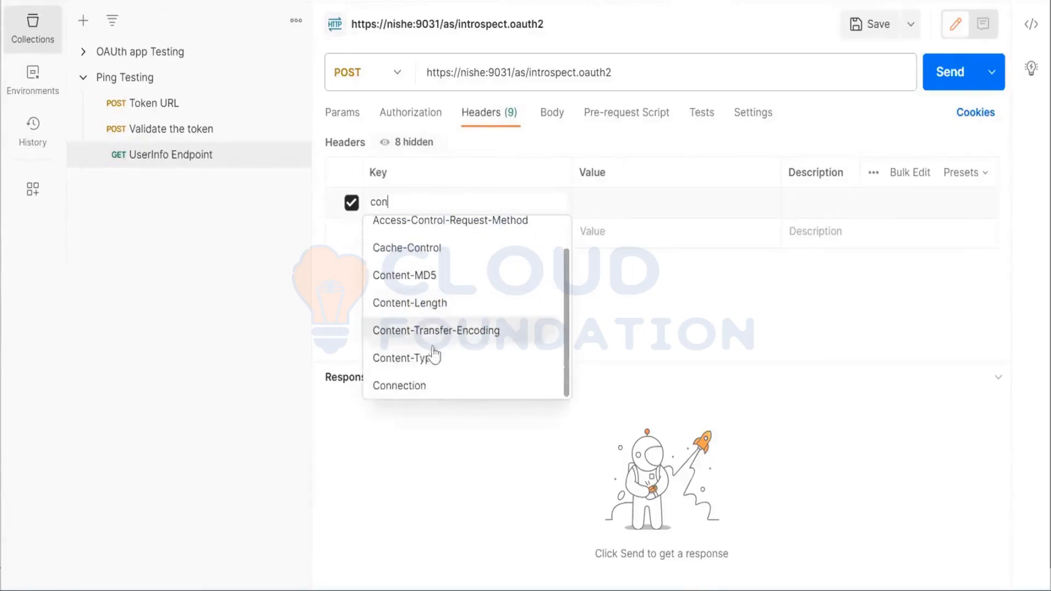
{"action": "left_click", "coordinate": [431, 358]}
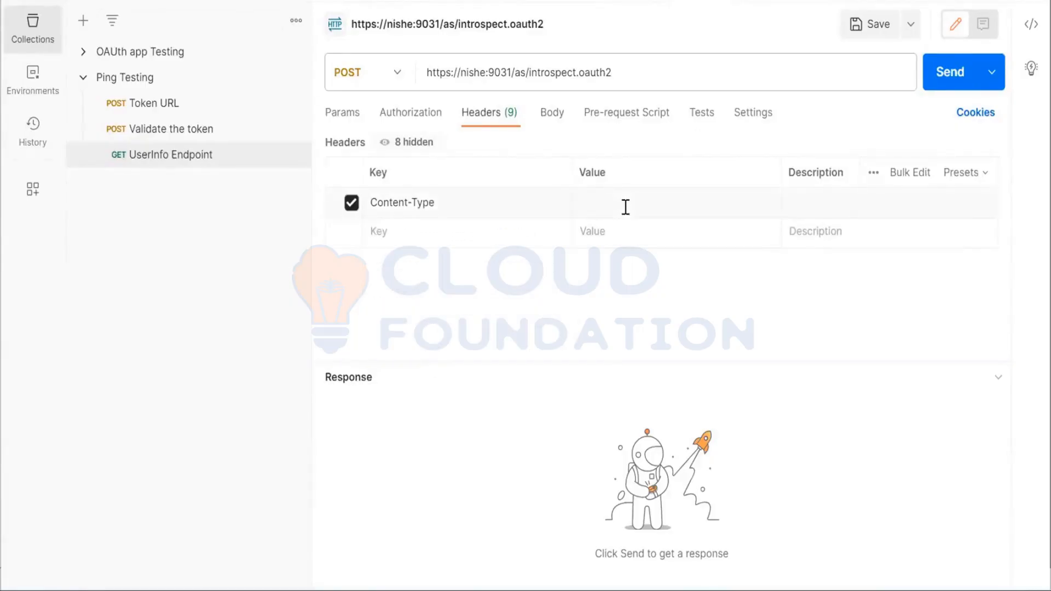
{"action": "type", "text": "ww"}
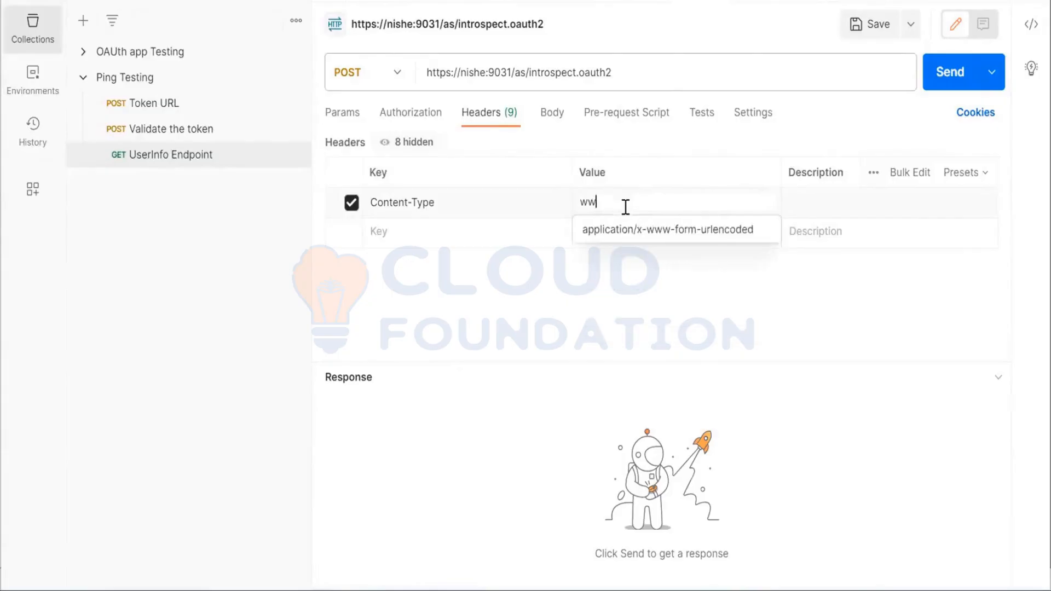
{"action": "left_click", "coordinate": [631, 234]}
Add a client_id key to the introspection request's body parameters
{"action": "left_click", "coordinate": [560, 114]}
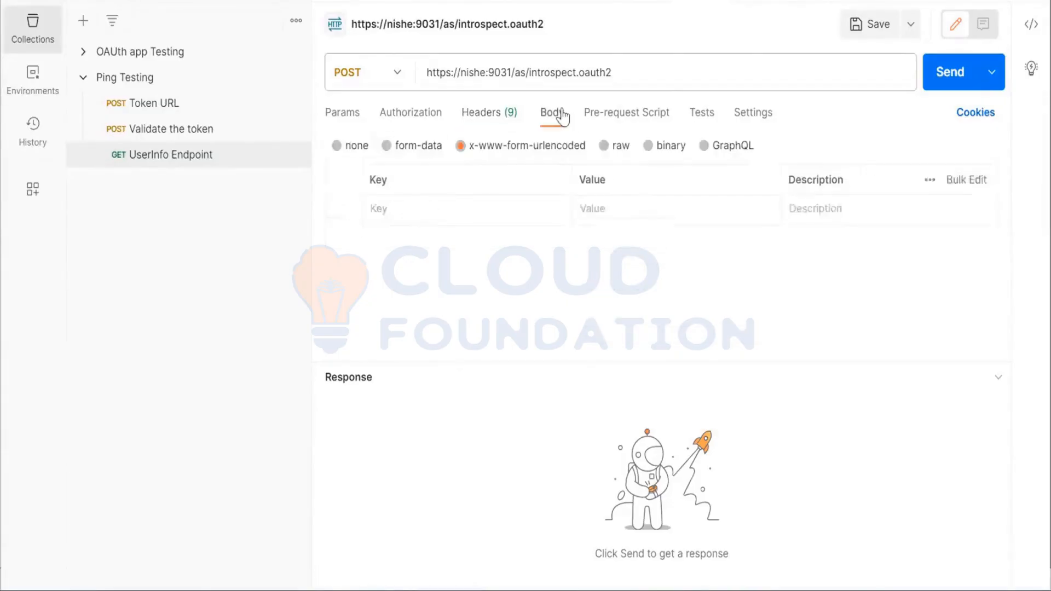
{"action": "left_click", "coordinate": [458, 214]}
{"action": "type", "text": "client"}
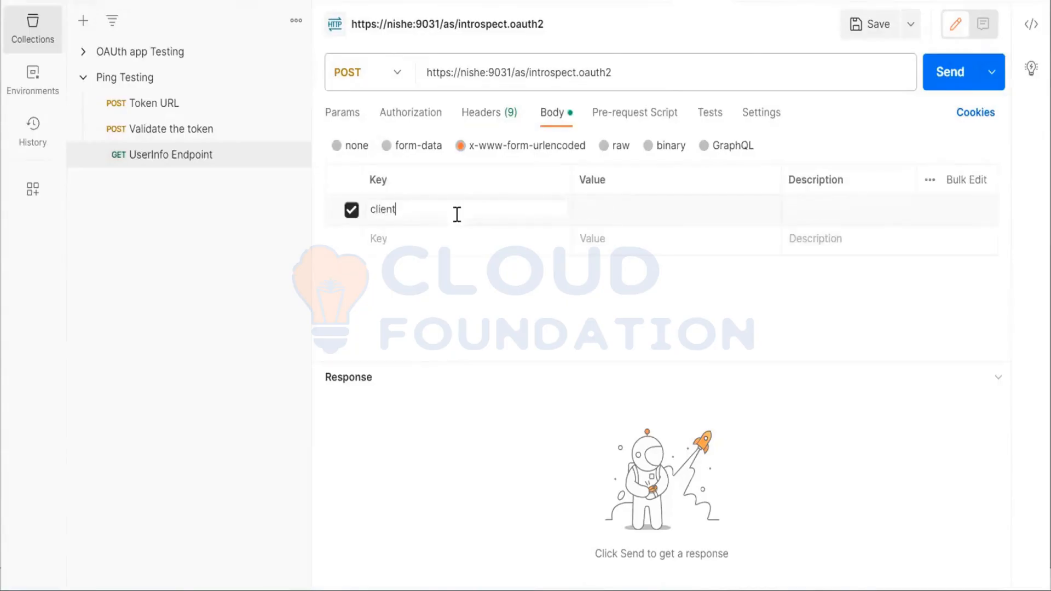
{"action": "type", "text": "_id"}
{"action": "key", "text": "Tab"}
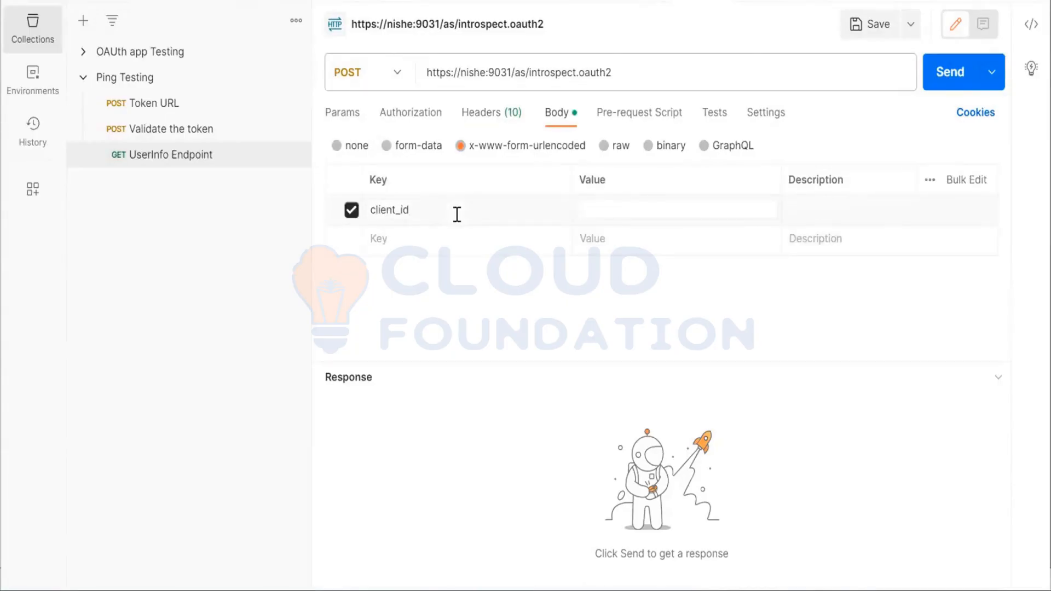
Add a client_secret body parameter and enter the client secret as its value
{"action": "left_click", "coordinate": [415, 243]}
{"action": "type", "text": "client_"}
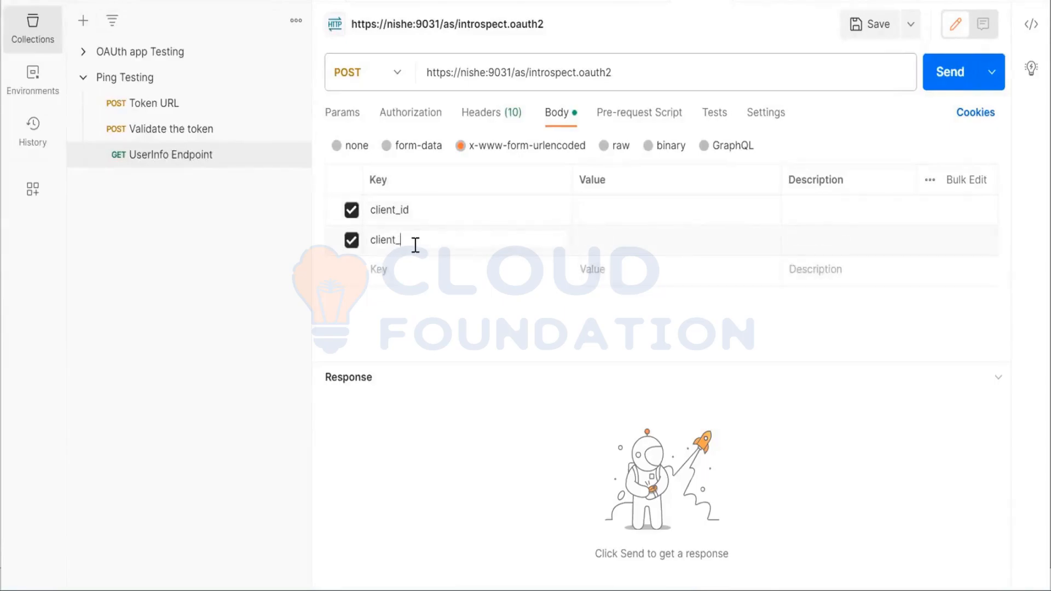
{"action": "type", "text": "secrt"}
{"action": "type", "text": "t"}
{"action": "key", "text": "Tab"}
{"action": "type", "text": "test123"}
{"action": "key", "text": "Left"}
{"action": "key", "text": "Left"}
{"action": "key", "text": "Left"}
{"action": "key", "text": "Left"}
{"action": "key", "text": "Left"}
{"action": "key", "text": "Left"}
{"action": "key", "text": "Left"}
{"action": "type", "text": "T"}
{"action": "key", "text": "Delete"}
Add a token_type_hint key to the body parameters below client_secret
{"action": "left_click", "coordinate": [406, 269]}
{"action": "type", "text": "token"}
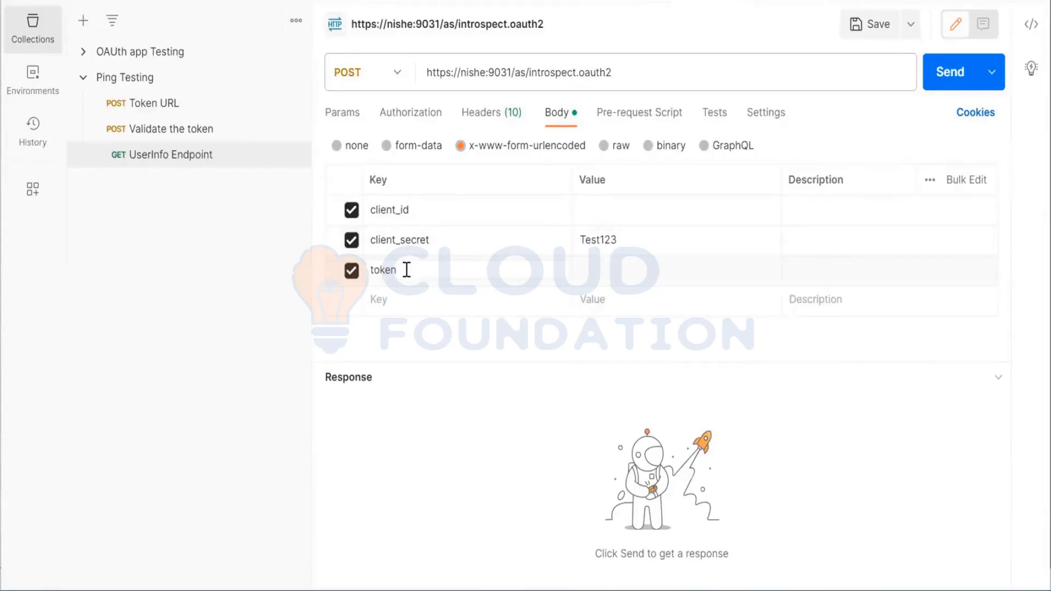
{"action": "type", "text": "_type_hint"}
{"action": "key", "text": "Tab"}
{"action": "type", "text": "t"}
{"action": "key", "text": "BackSpace"}
{"action": "left_click", "coordinate": [445, 272]}
{"action": "double_click", "coordinate": [417, 270]}
{"action": "type", "text": "Acces"}
{"action": "key", "text": "ctrl+z"}
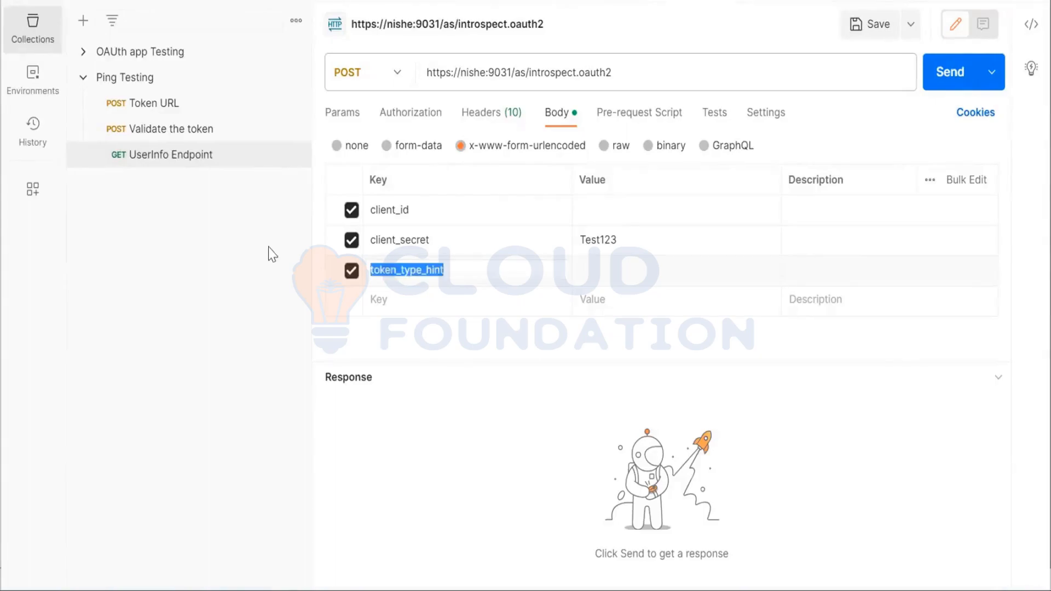
Set the value of the token_type_hint parameter to access_token
{"action": "left_click", "coordinate": [596, 268]}
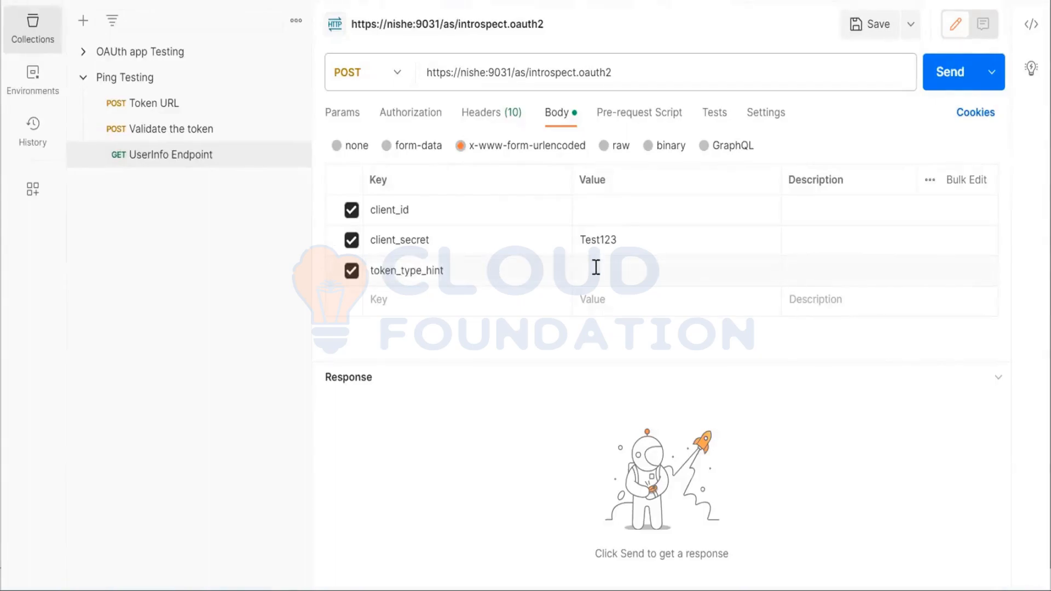
{"action": "type", "text": "A"}
{"action": "key", "text": "BackSpace"}
{"action": "type", "text": "access_token"}
Add a token body parameter and paste the copied access token as its value
{"action": "left_click", "coordinate": [539, 299]}
{"action": "type", "text": "token"}
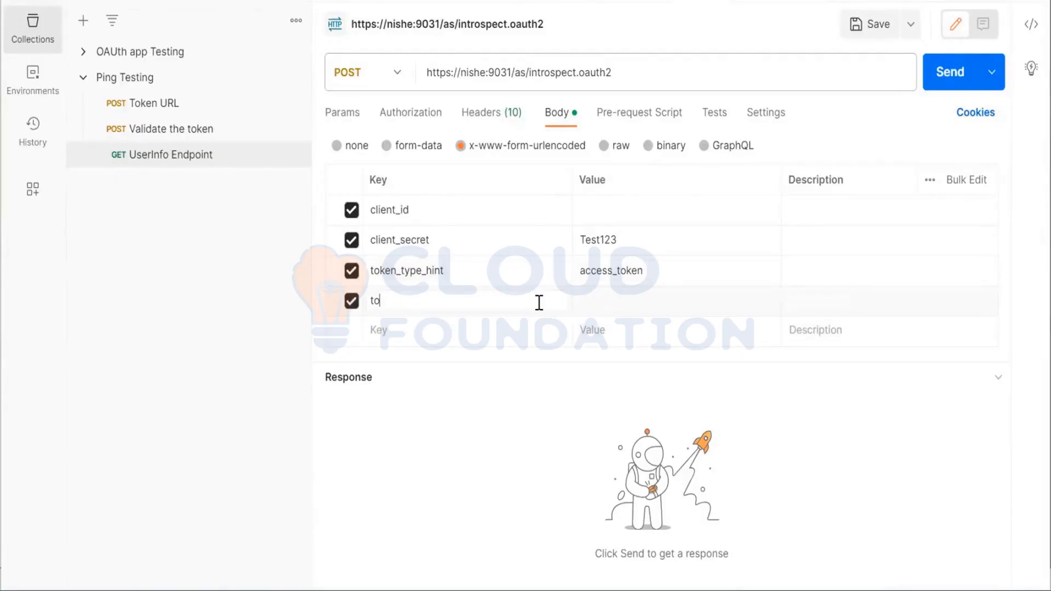
{"action": "key", "text": "Tab"}
{"action": "key", "text": "ctrl+v"}
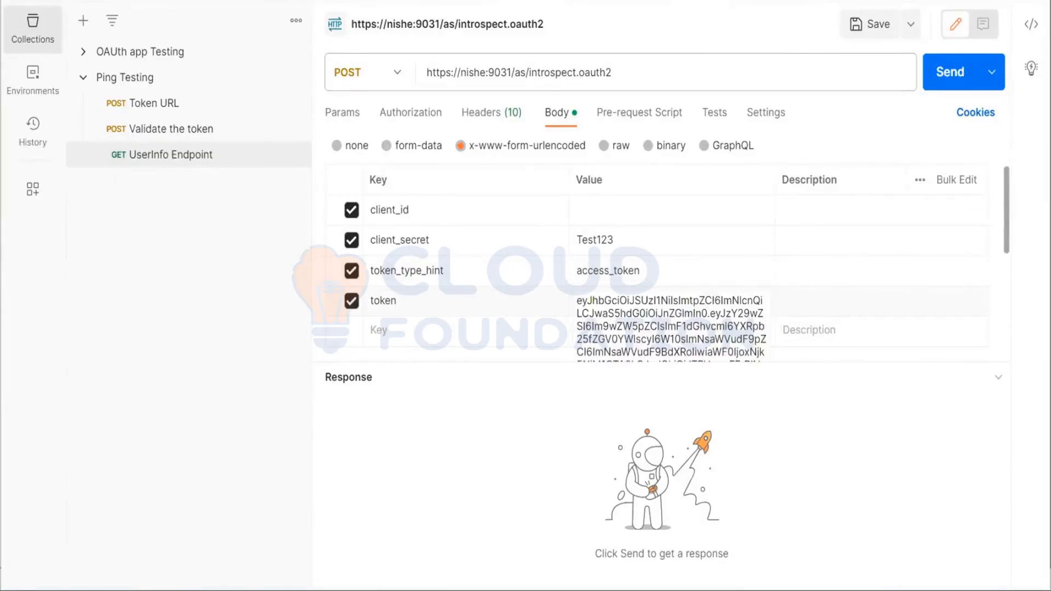
Check the text-editor notes for the client ID, set client_id to client_Auth in Postman, and send the introspection request
{"action": "key", "text": "alt+Tab"}
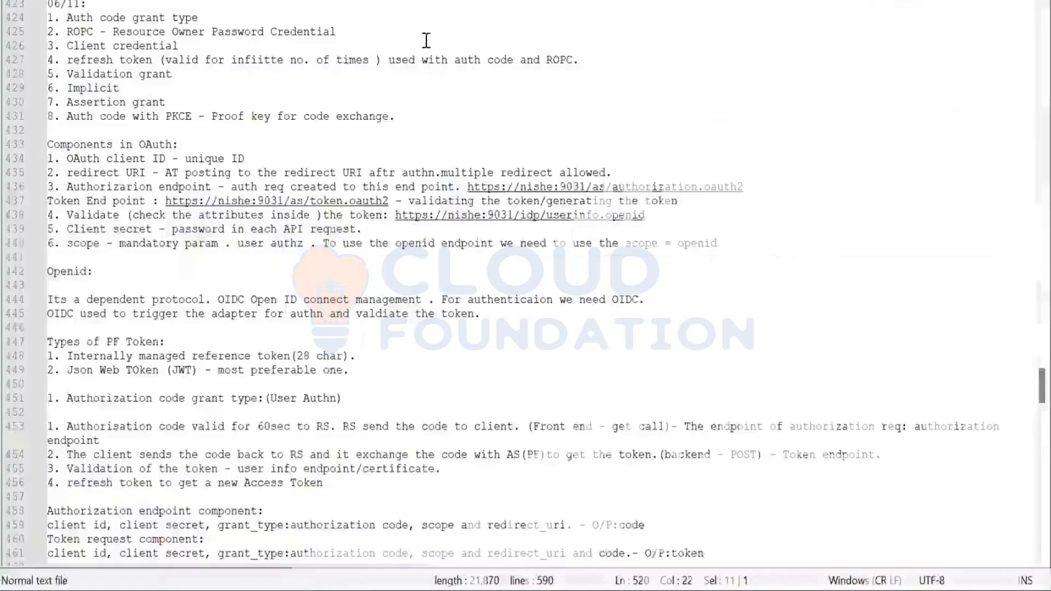
{"action": "scroll", "coordinate": [327, 440], "scroll_direction": "down", "scroll_amount": 20}
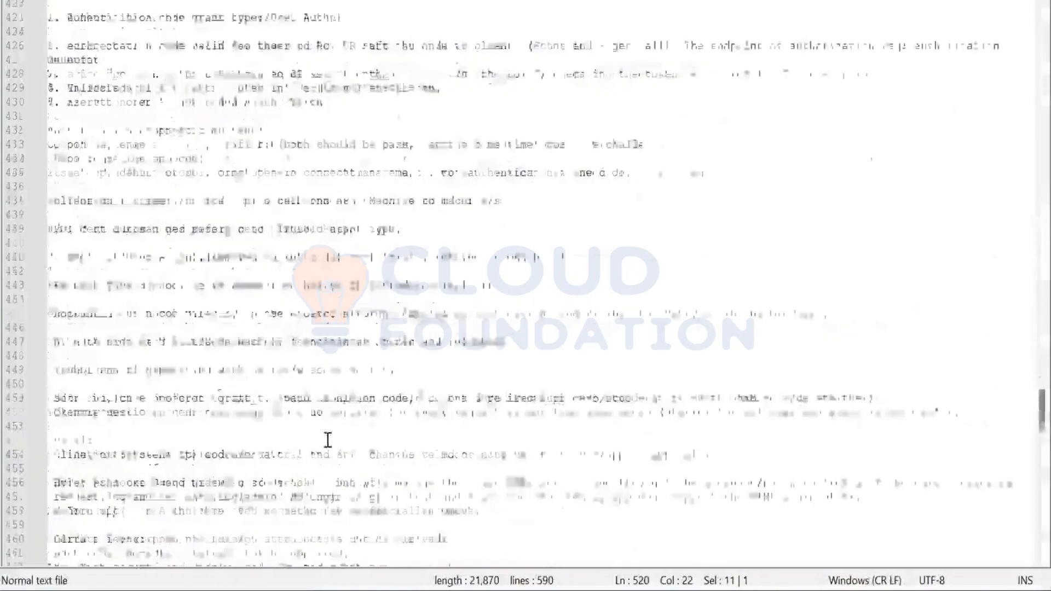
{"action": "scroll", "coordinate": [327, 440], "scroll_direction": "down", "scroll_amount": 20}
{"action": "scroll", "coordinate": [328, 440], "scroll_direction": "up", "scroll_amount": 10}
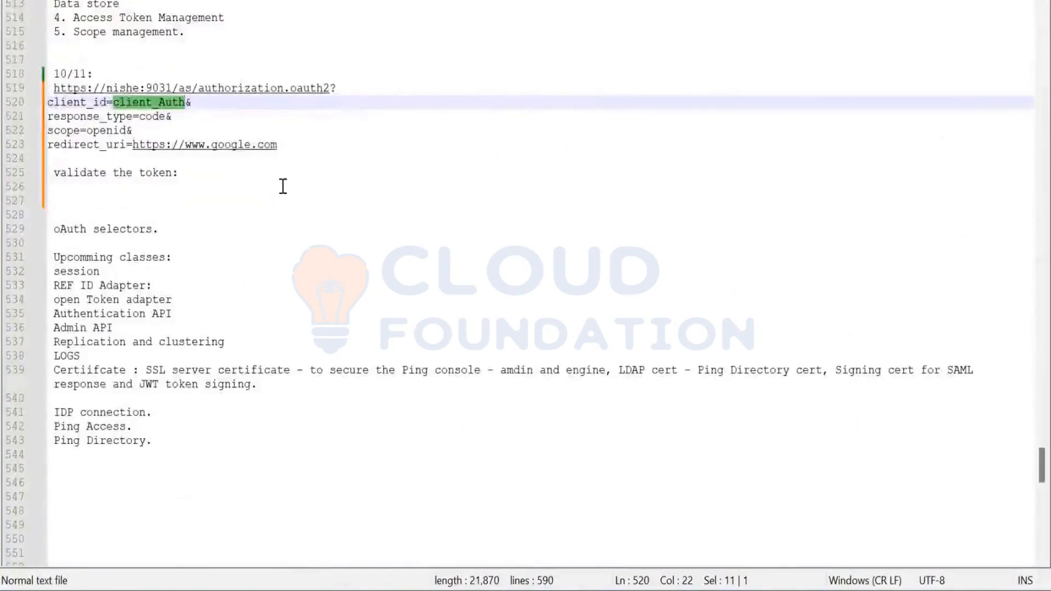
{"action": "key", "text": "alt+Tab"}
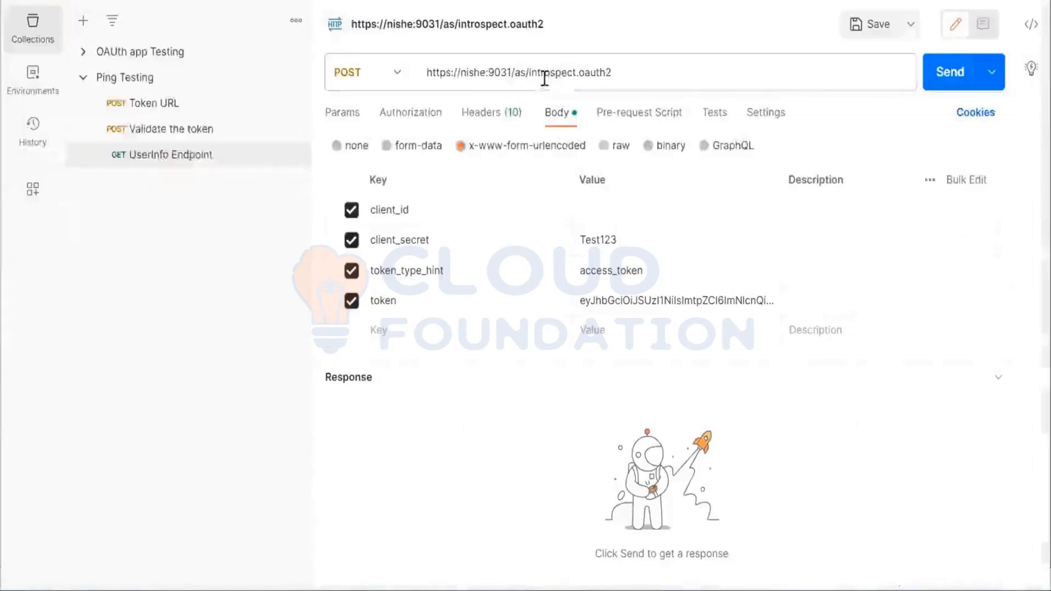
{"action": "left_click", "coordinate": [590, 211]}
{"action": "type", "text": "client_Auth"}
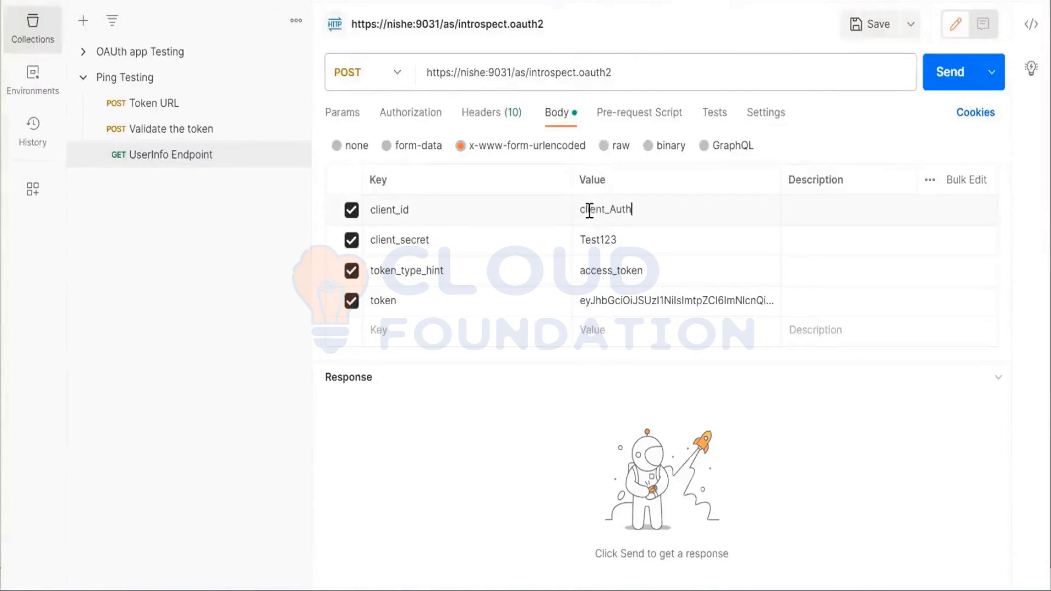
{"action": "left_click", "coordinate": [929, 86]}
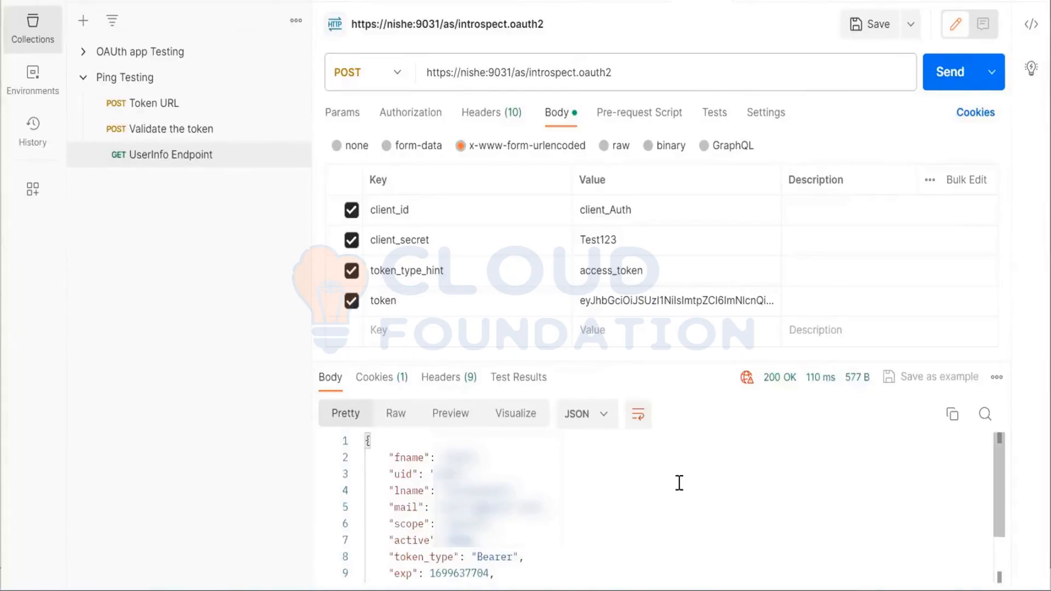
Examine the introspection response's attributes, including active, exp, scope, mail, lname and uid
{"action": "scroll", "coordinate": [679, 483], "scroll_direction": "down", "scroll_amount": 2}
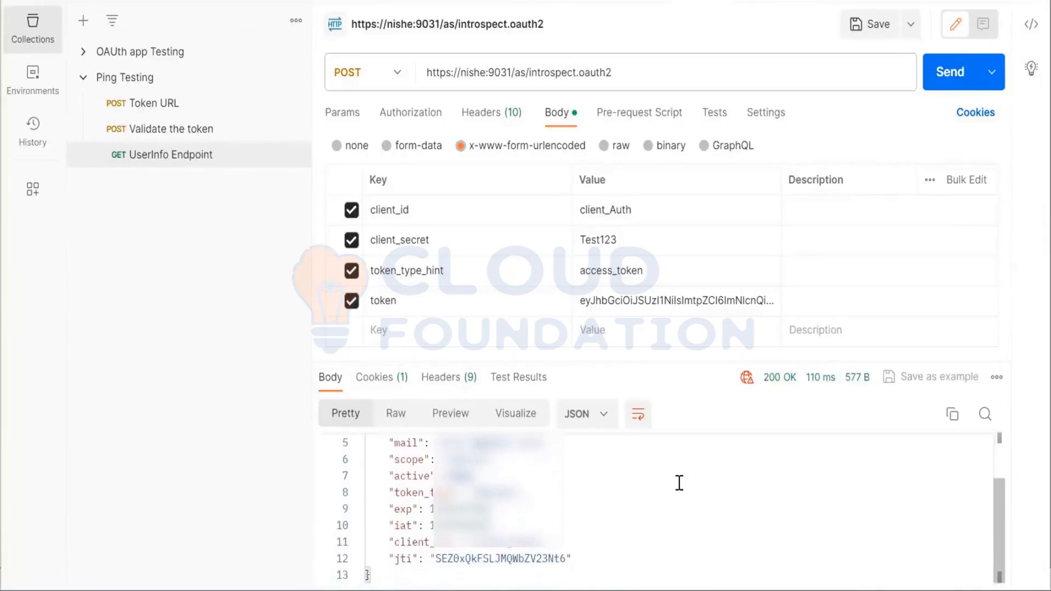
{"action": "scroll", "coordinate": [678, 483], "scroll_direction": "up", "scroll_amount": 1}
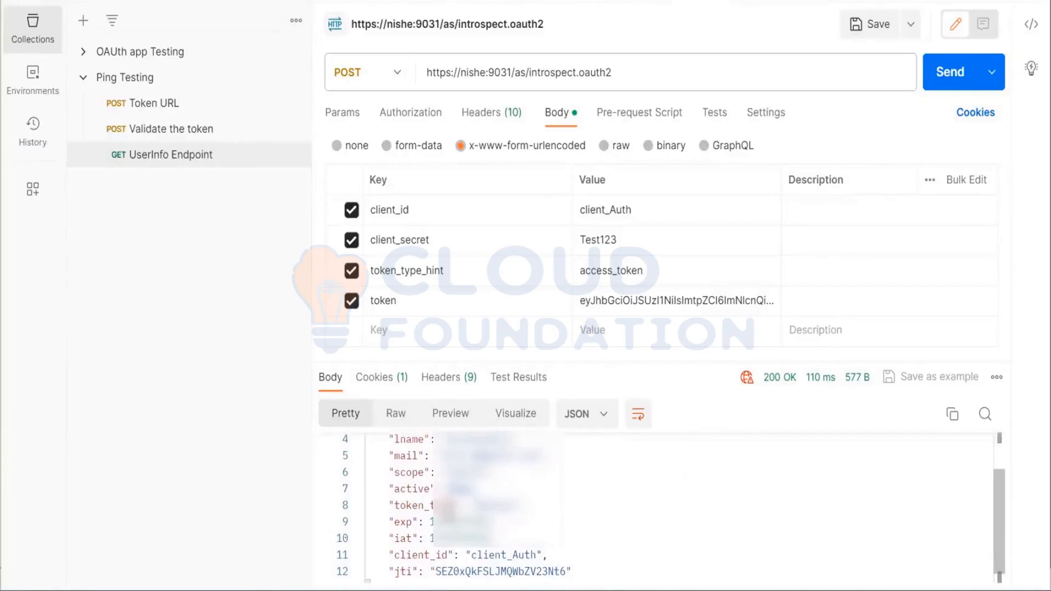
{"action": "double_click", "coordinate": [419, 489]}
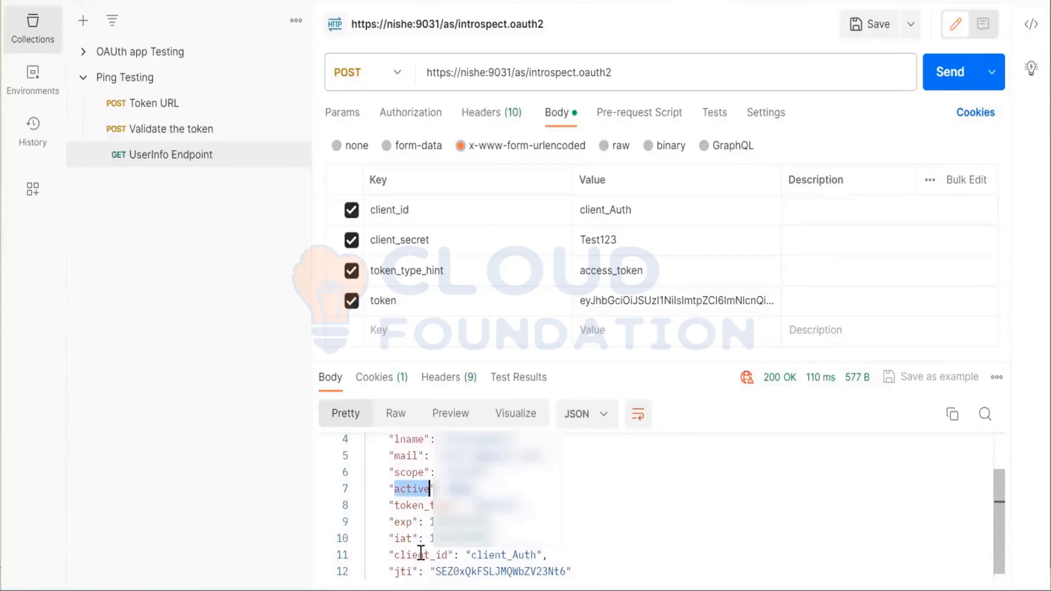
{"action": "left_click", "coordinate": [405, 522]}
{"action": "scroll", "coordinate": [405, 523], "scroll_direction": "up", "scroll_amount": 1}
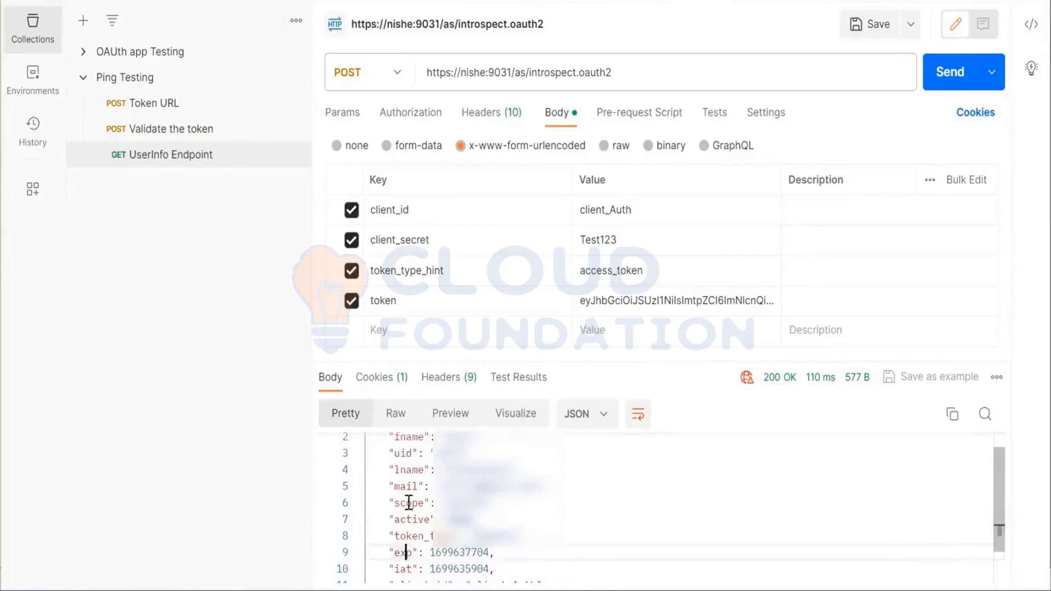
{"action": "double_click", "coordinate": [409, 502]}
{"action": "scroll", "coordinate": [409, 502], "scroll_direction": "up", "scroll_amount": 1}
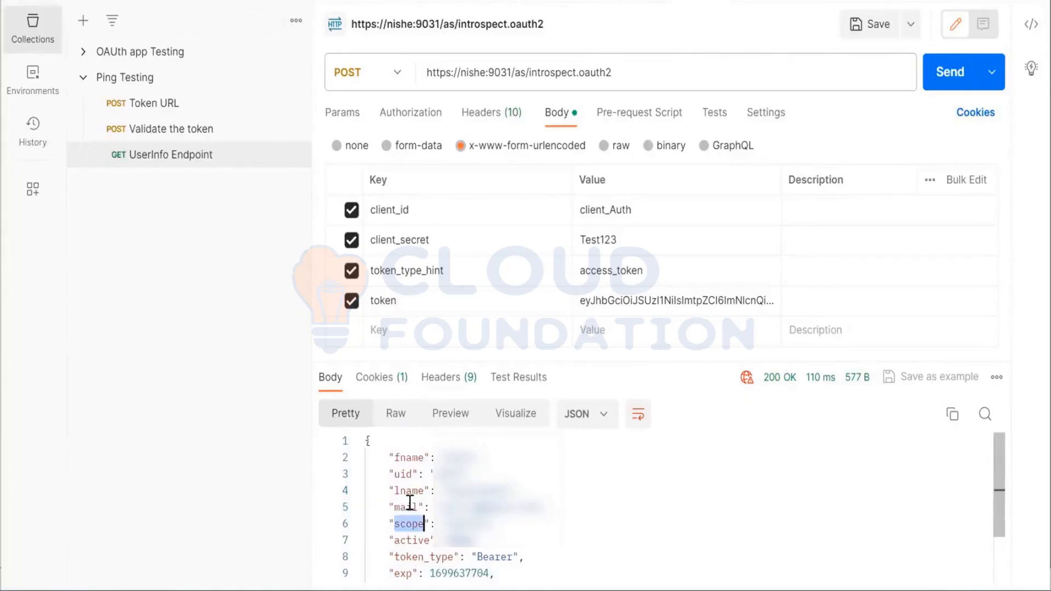
{"action": "double_click", "coordinate": [412, 507]}
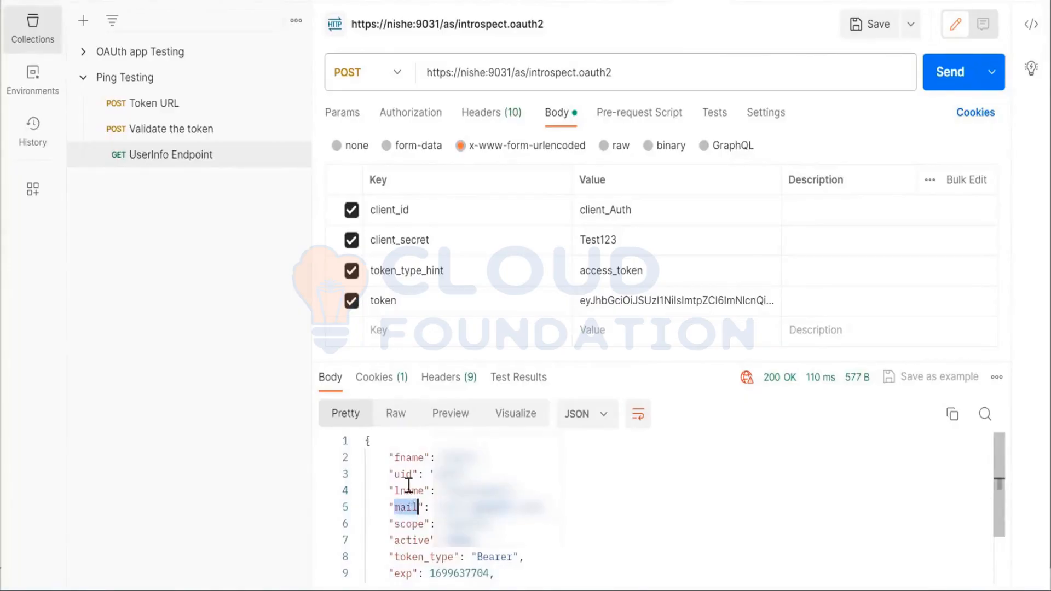
{"action": "double_click", "coordinate": [408, 488]}
{"action": "left_click", "coordinate": [402, 474]}
{"action": "double_click", "coordinate": [403, 474]}
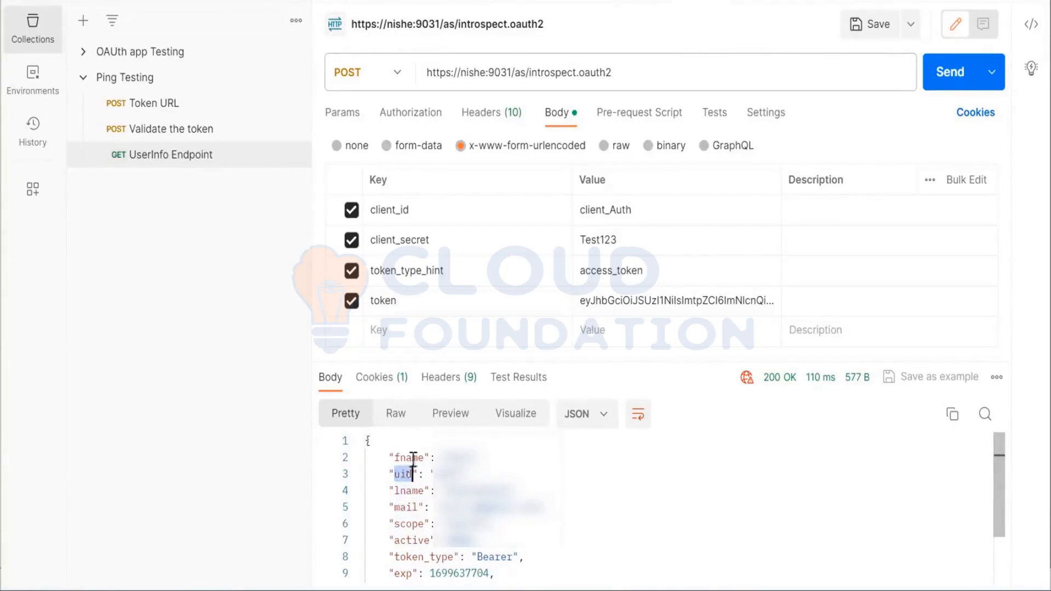
Save the introspection request to the Ping Testing collection with the name Introspect endpoint
{"action": "double_click", "coordinate": [415, 456]}
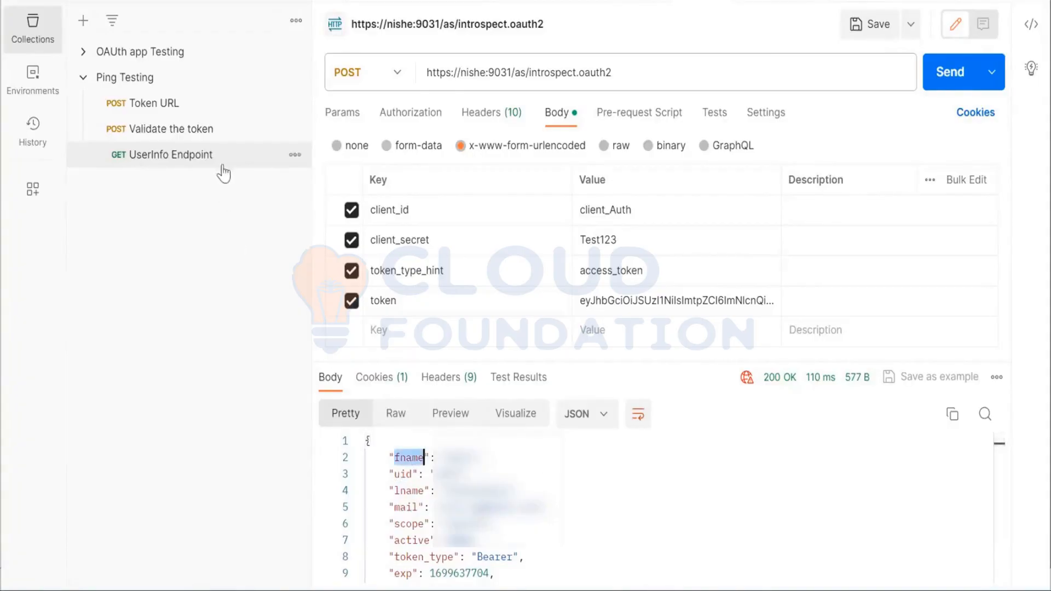
{"action": "left_click", "coordinate": [870, 24]}
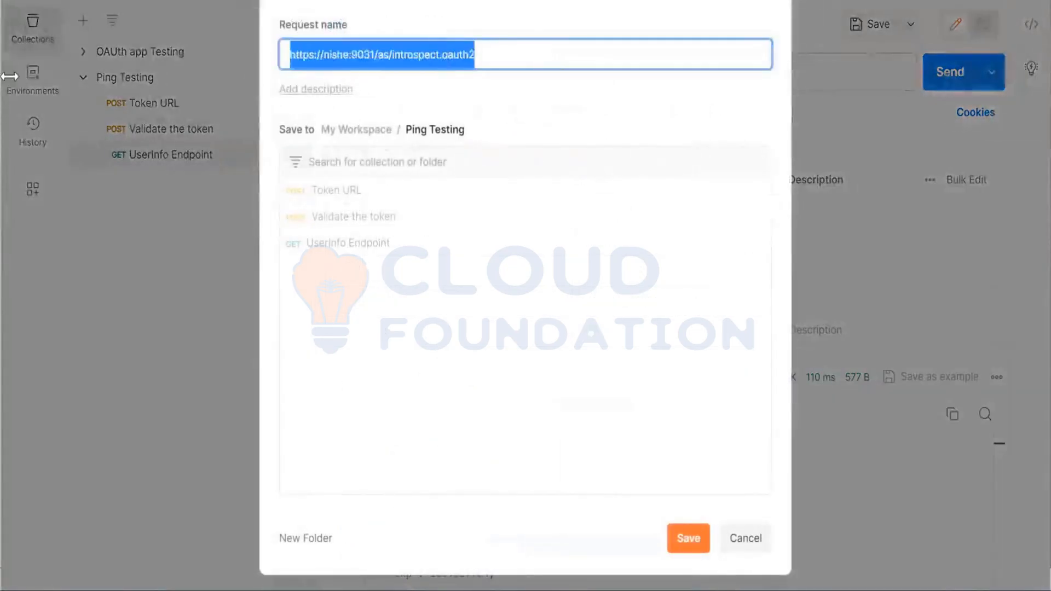
{"action": "type", "text": "Introspec"}
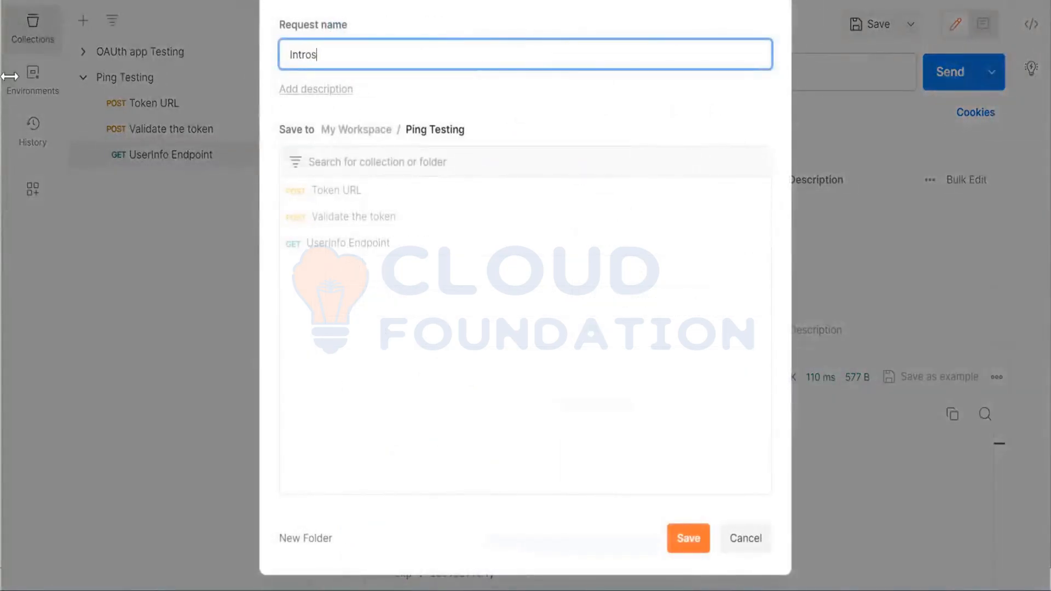
{"action": "type", "text": "t endpoint"}
{"action": "key", "text": "Return"}
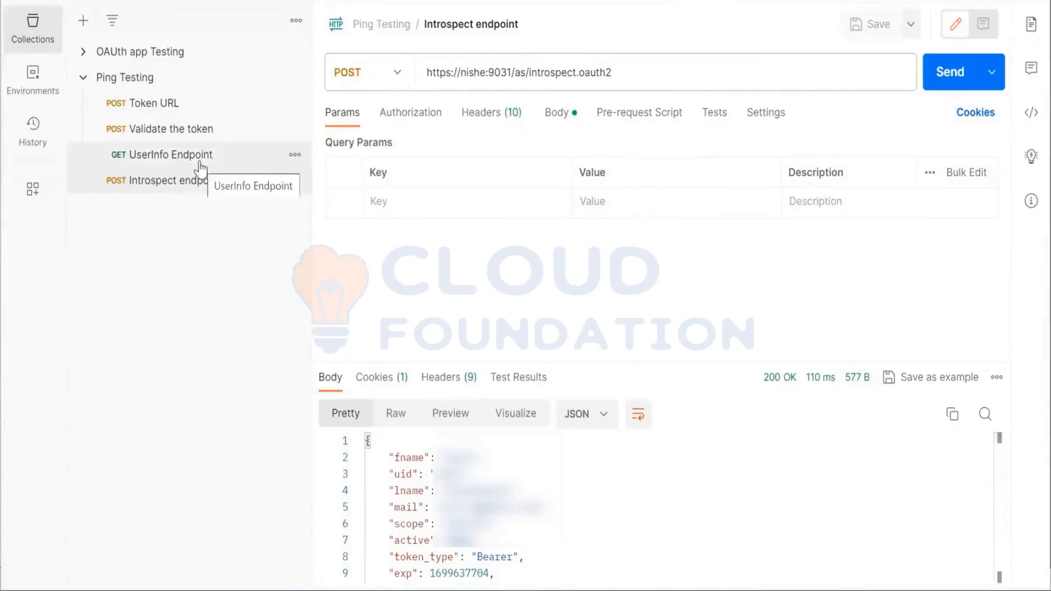
Compare the attributes returned by the Introspect endpoint, UserInfo Endpoint and Validate the token requests
{"action": "scroll", "coordinate": [465, 509], "scroll_direction": "down", "scroll_amount": 3}
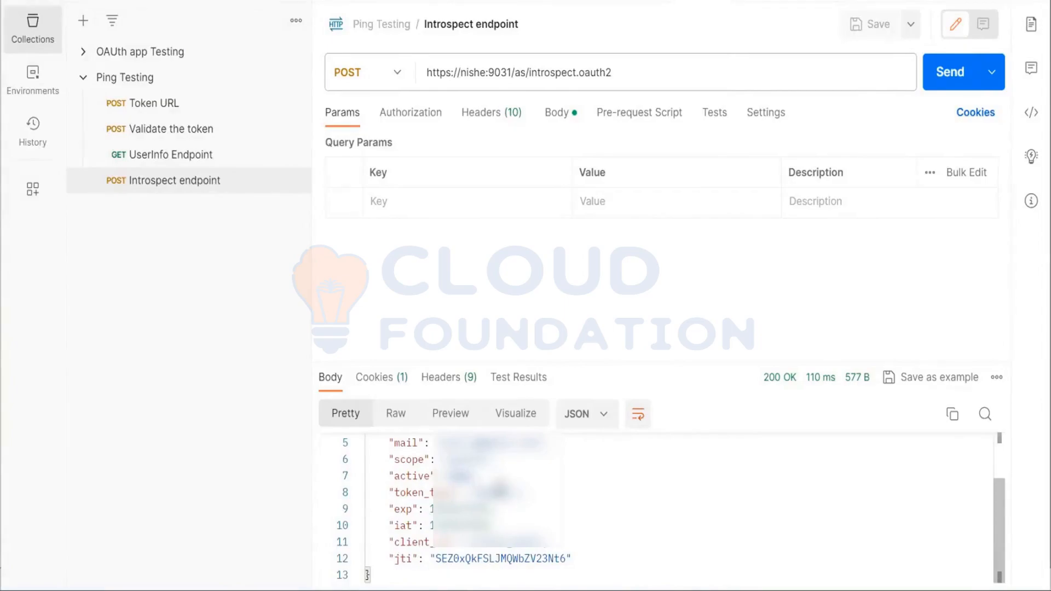
{"action": "scroll", "coordinate": [492, 559], "scroll_direction": "up", "scroll_amount": 3}
{"action": "scroll", "coordinate": [493, 509], "scroll_direction": "down", "scroll_amount": 3}
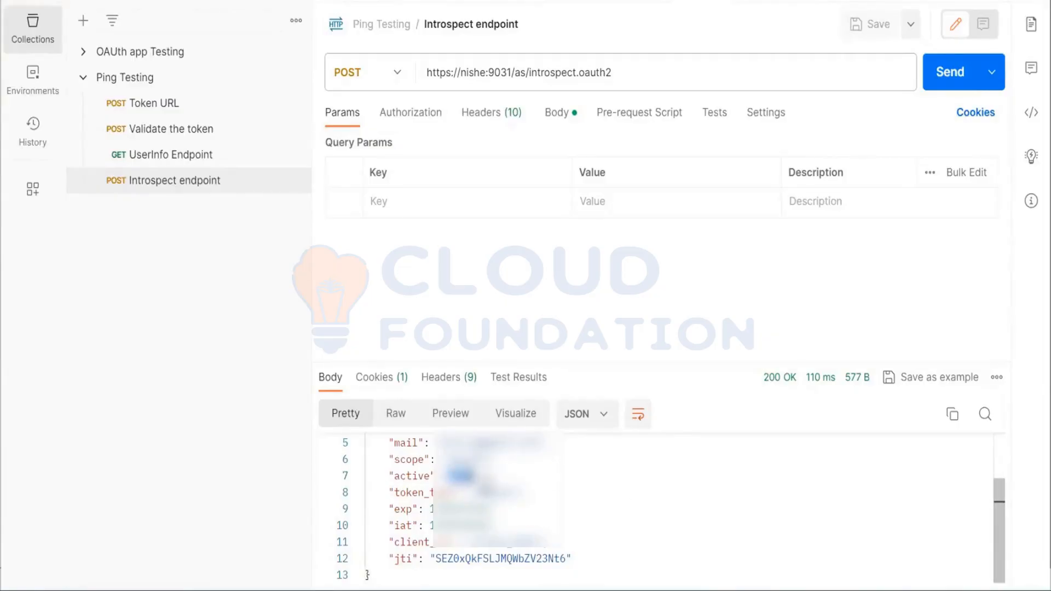
{"action": "left_click", "coordinate": [187, 166]}
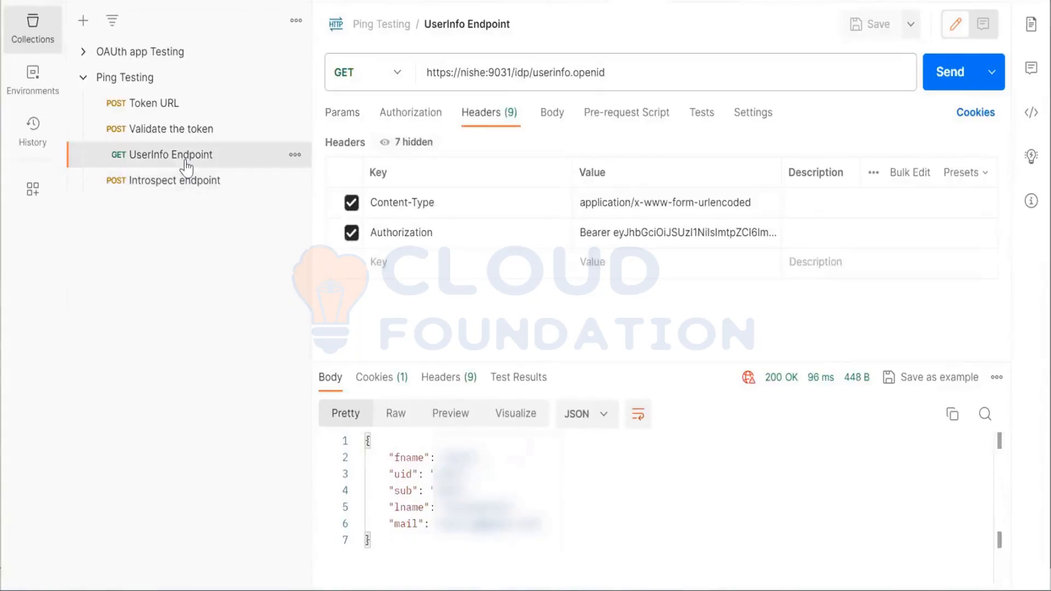
{"action": "left_click", "coordinate": [178, 134]}
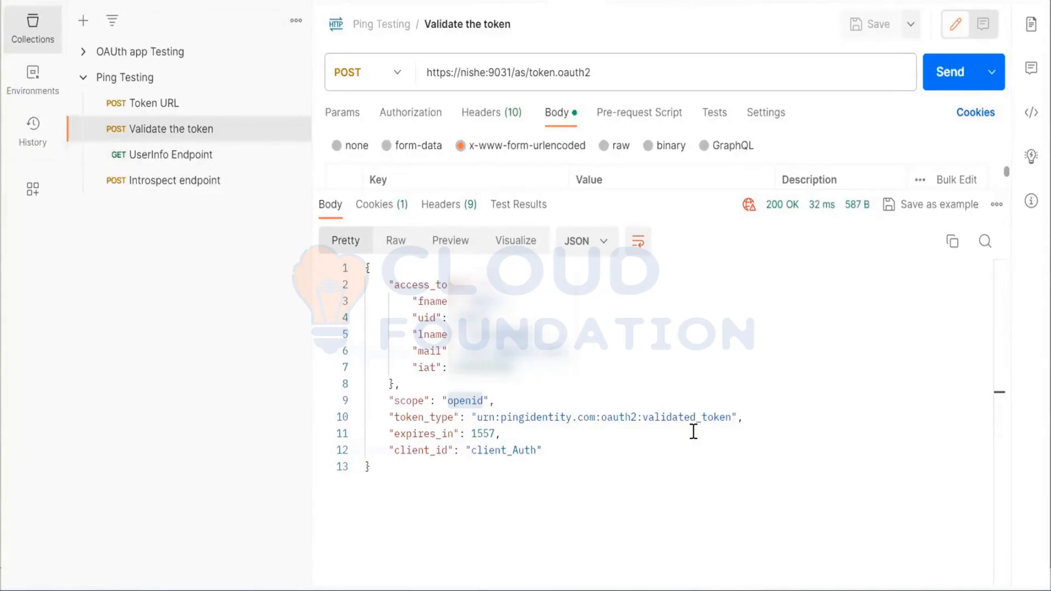
{"action": "left_click", "coordinate": [182, 179]}
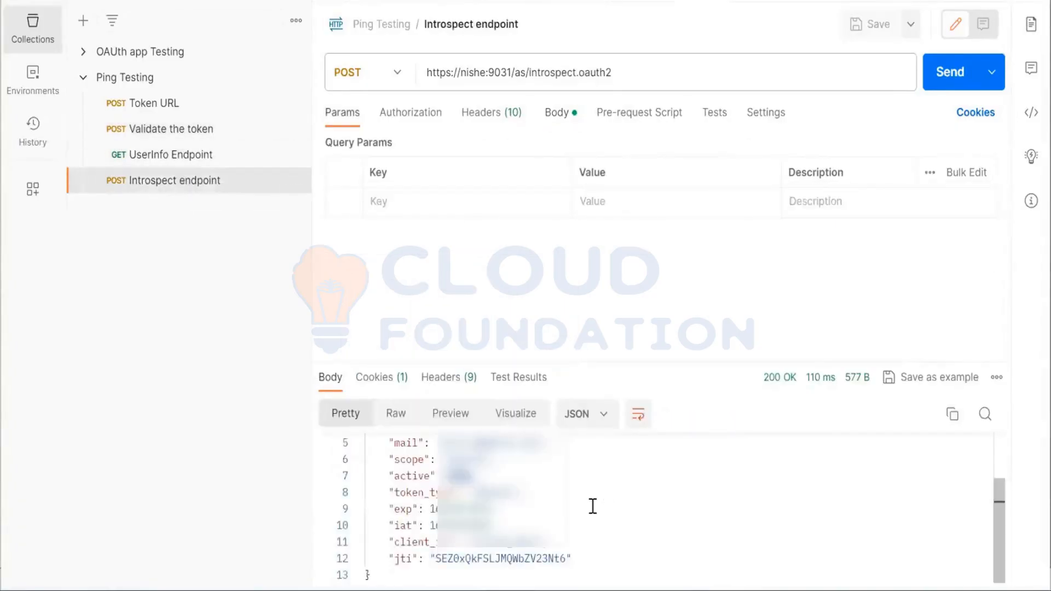
Send the introspection request with the client_secret body parameter disabled, and re-enable that parameter
{"action": "left_click", "coordinate": [559, 121]}
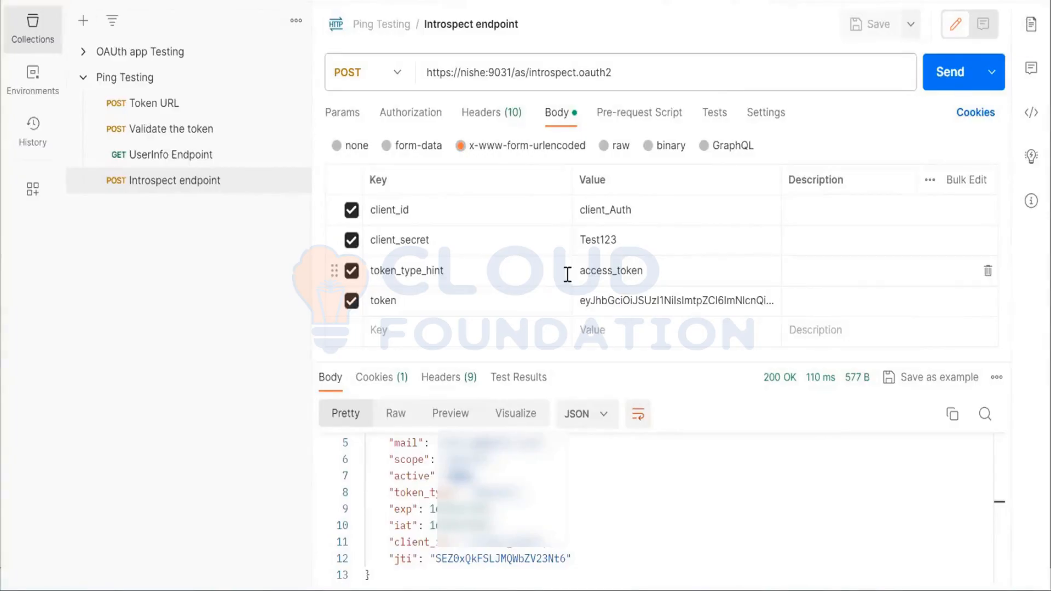
{"action": "left_click", "coordinate": [352, 240]}
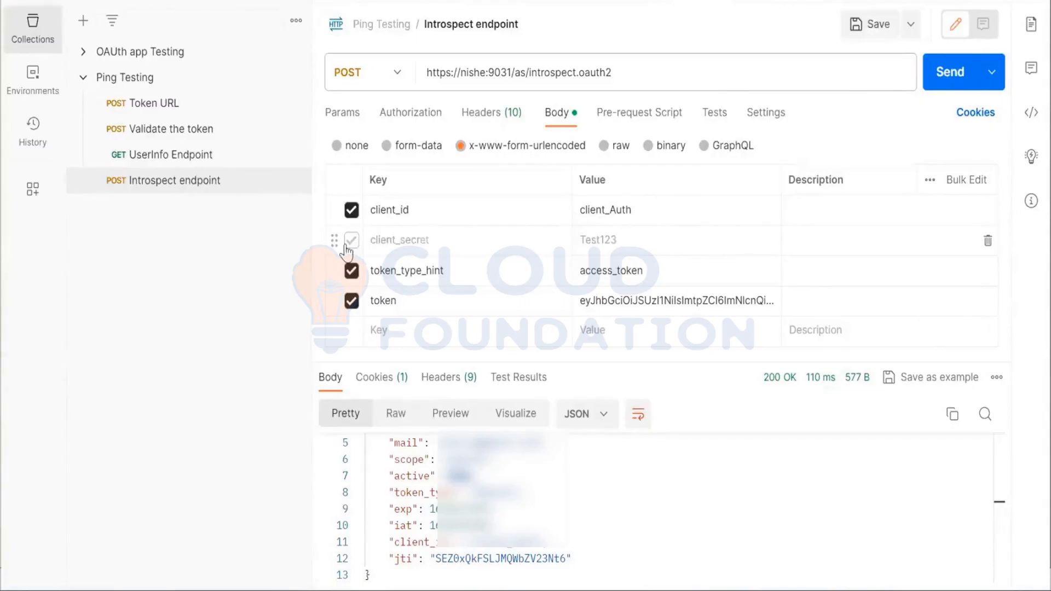
{"action": "left_click", "coordinate": [946, 87]}
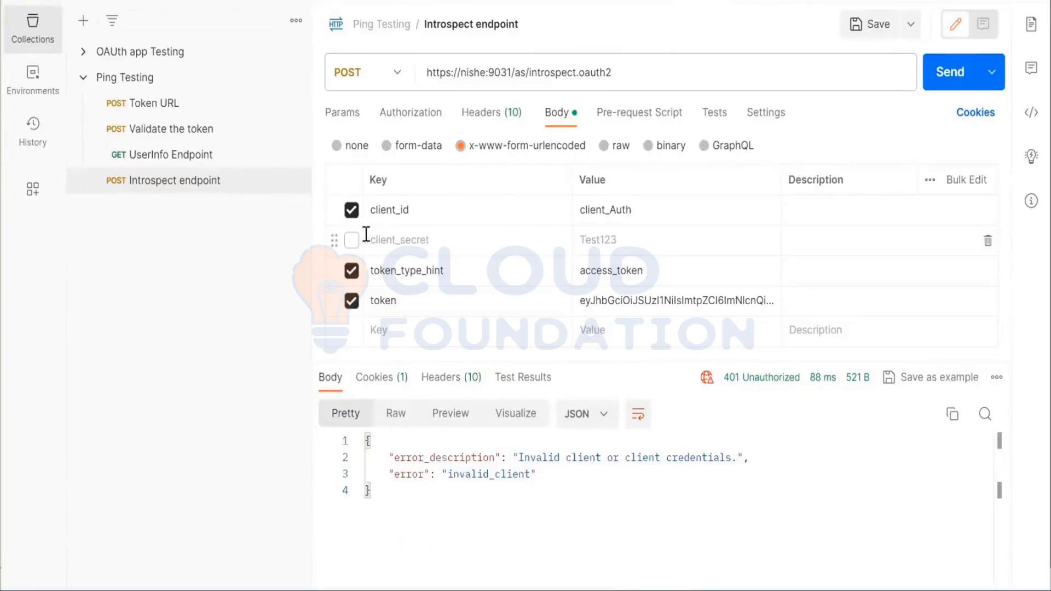
{"action": "left_click", "coordinate": [351, 242]}
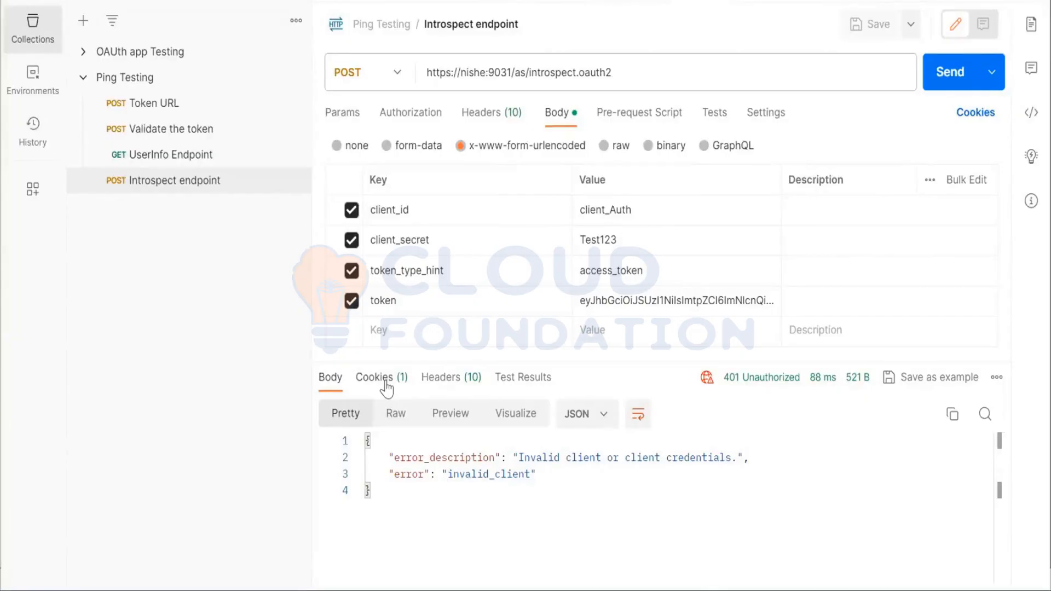
Review the Validate the token body parameters, the token validation example in the OAuth2 Developers Guide, and the saved Introspect endpoint and Token URL requests
{"action": "left_click", "coordinate": [172, 129]}
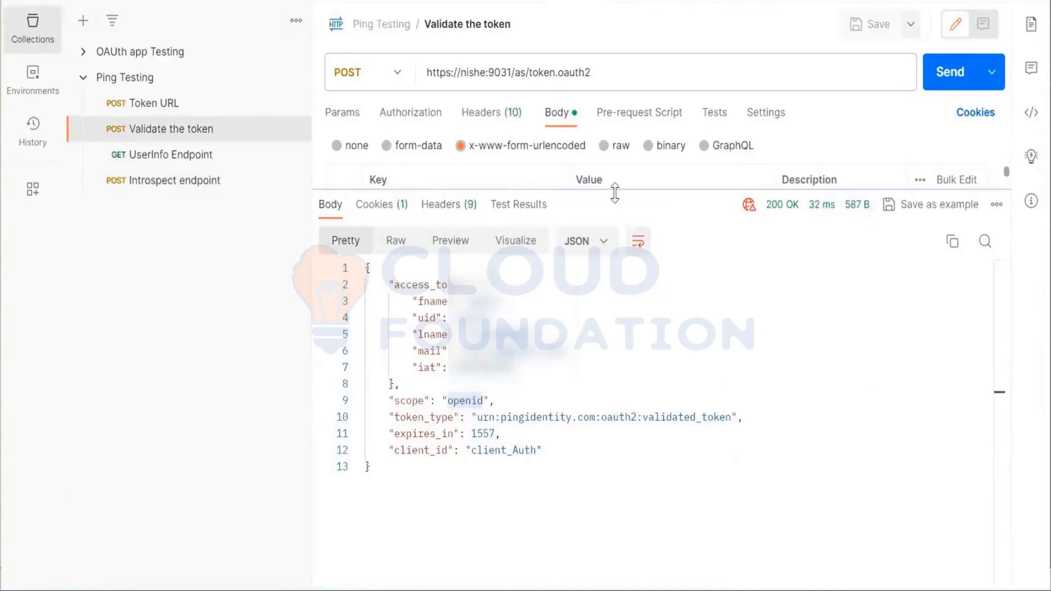
{"action": "left_click_drag", "start_coordinate": [615, 193], "coordinate": [592, 385]}
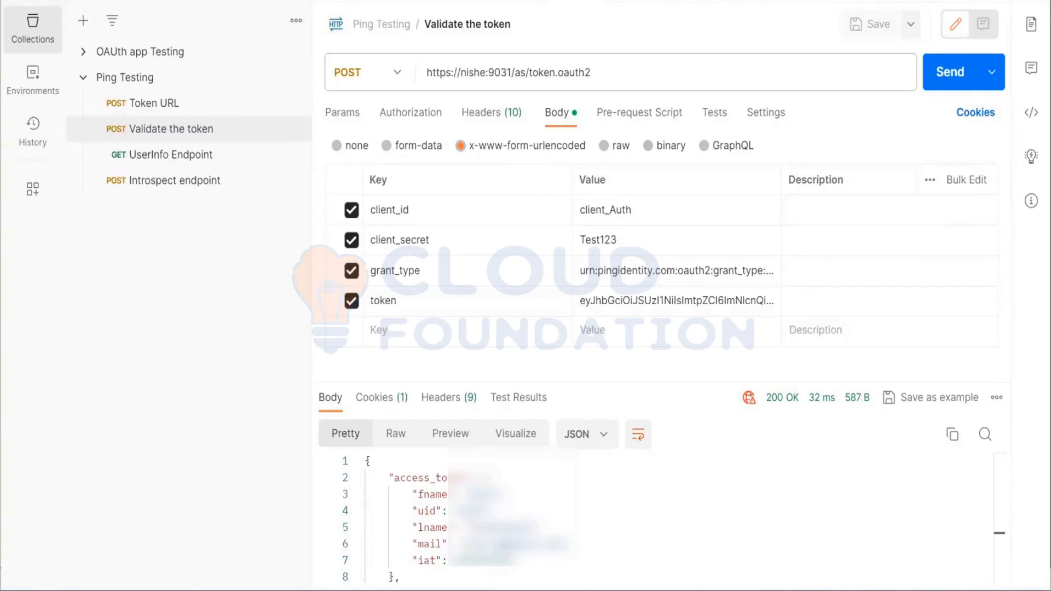
{"action": "left_click", "coordinate": [485, 579]}
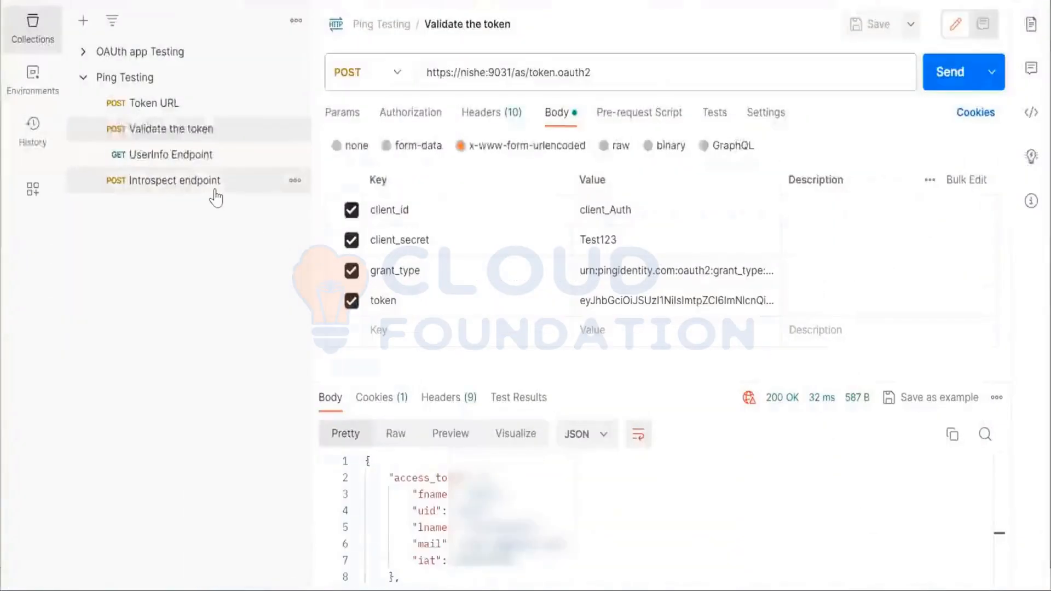
{"action": "left_click", "coordinate": [216, 196]}
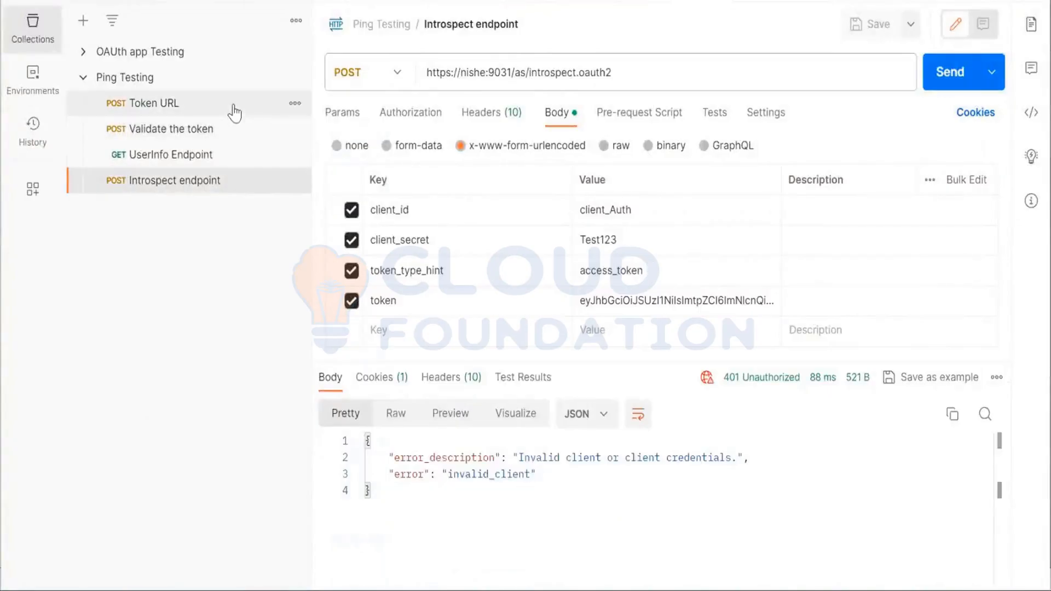
{"action": "left_click", "coordinate": [196, 114]}
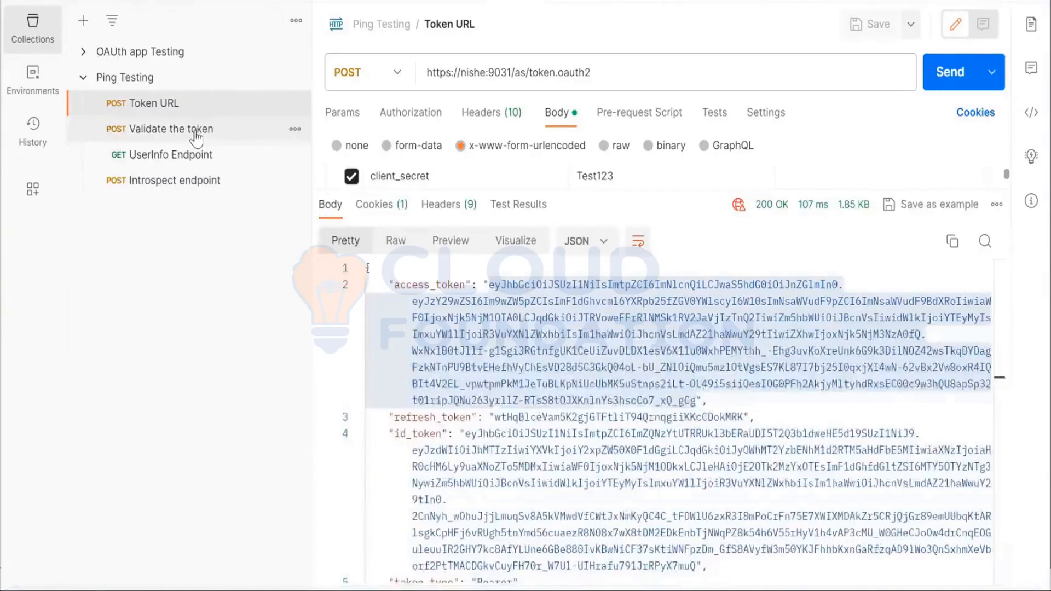
Examine the client_id, client_secret and token values in the Validate the token request body, along with its response
{"action": "left_click", "coordinate": [195, 134]}
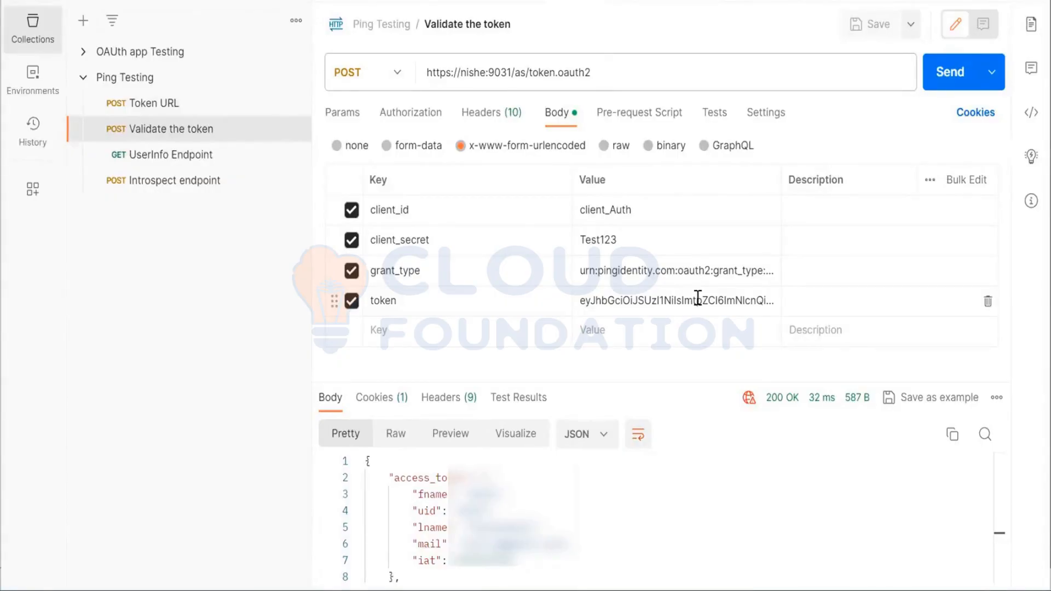
{"action": "left_click", "coordinate": [597, 249]}
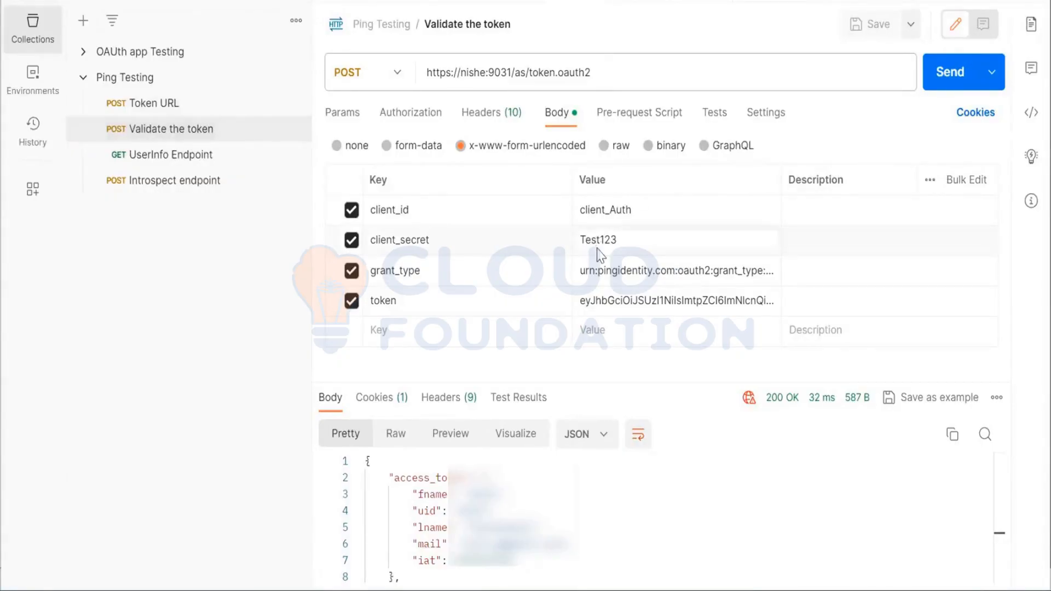
{"action": "double_click", "coordinate": [607, 241]}
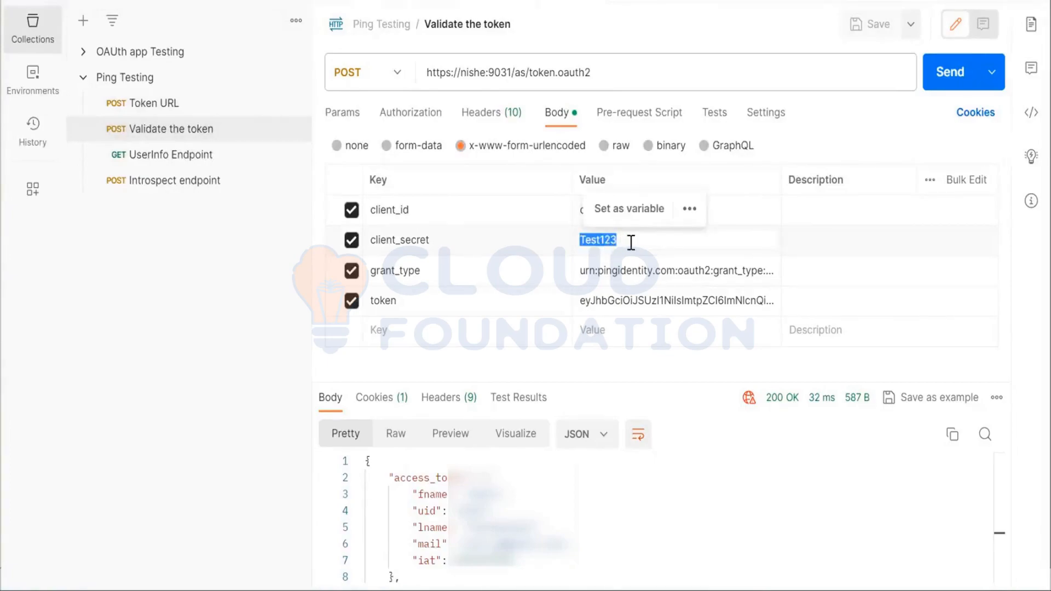
{"action": "left_click", "coordinate": [629, 242]}
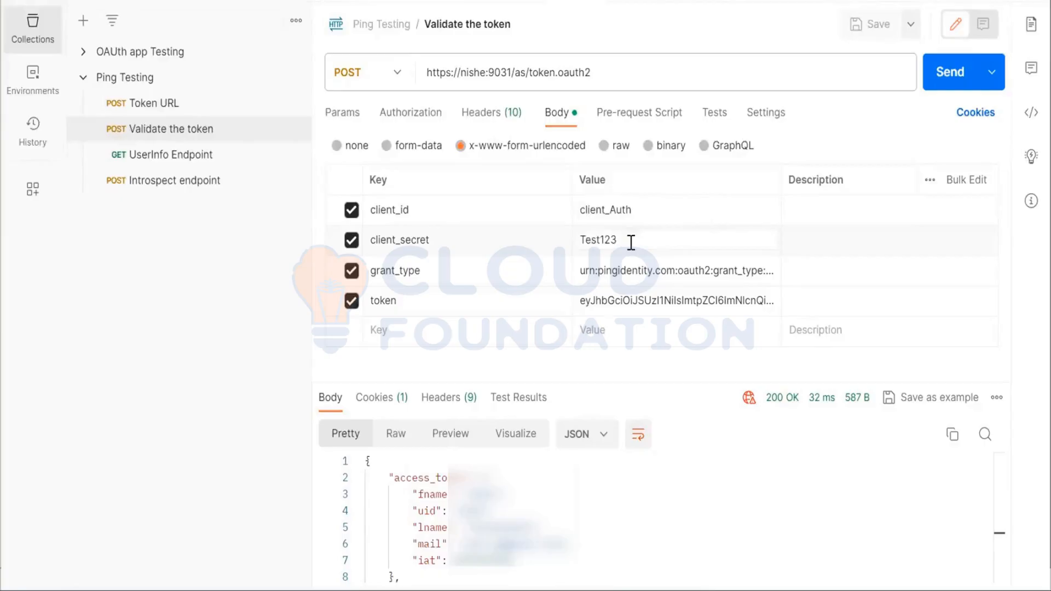
{"action": "double_click", "coordinate": [605, 301]}
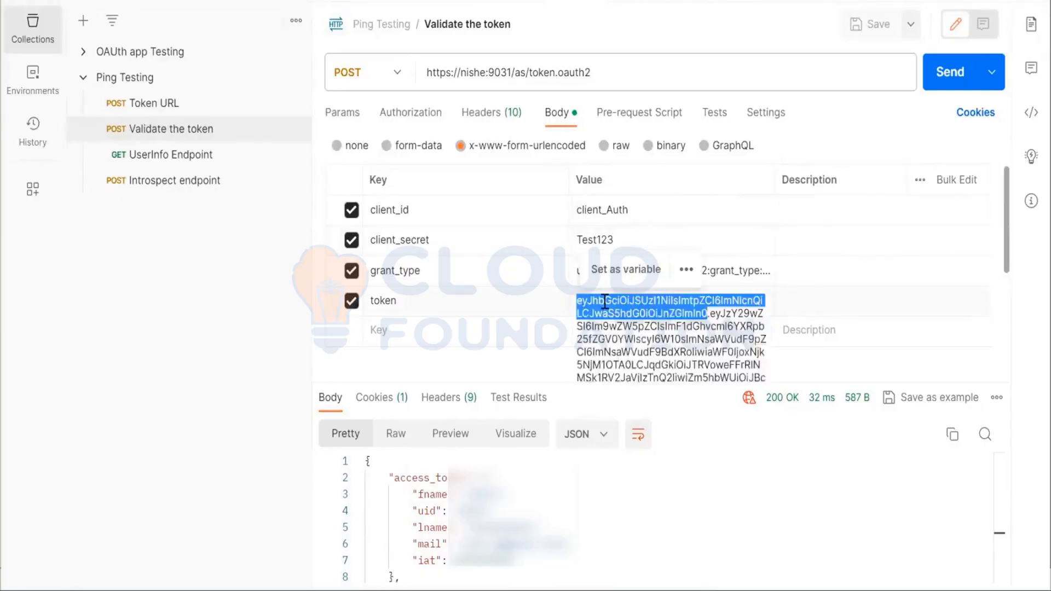
{"action": "left_click", "coordinate": [633, 335]}
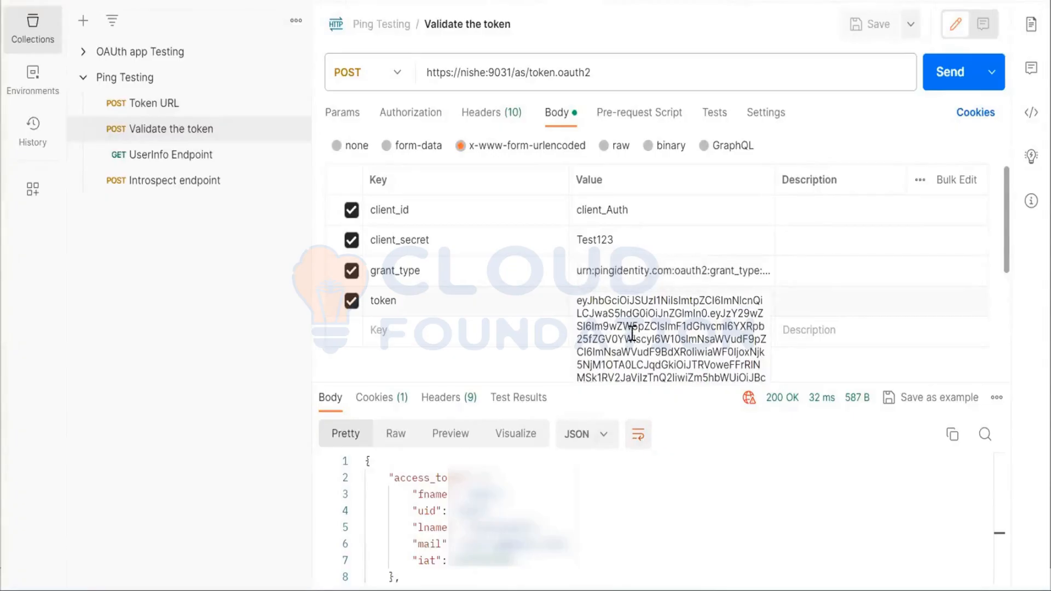
{"action": "left_click", "coordinate": [621, 211]}
{"action": "double_click", "coordinate": [622, 211]}
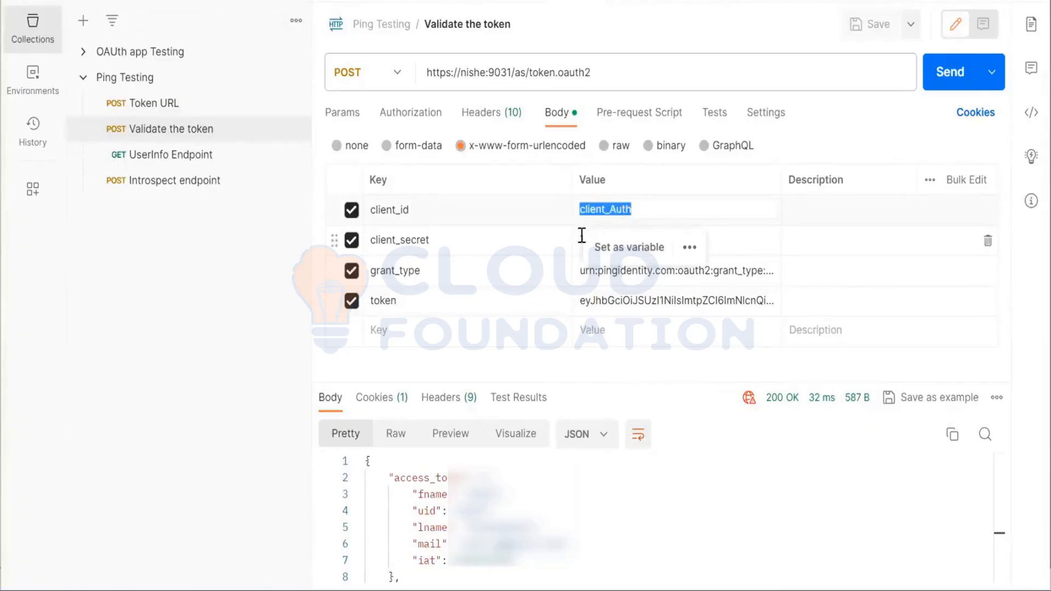
{"action": "left_click", "coordinate": [582, 235]}
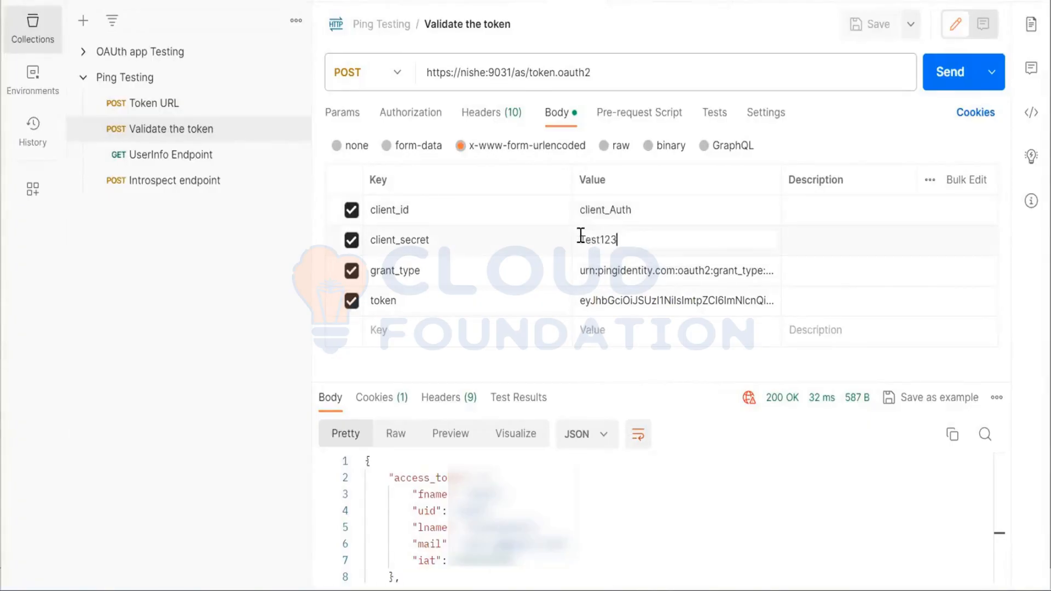
{"action": "double_click", "coordinate": [603, 241]}
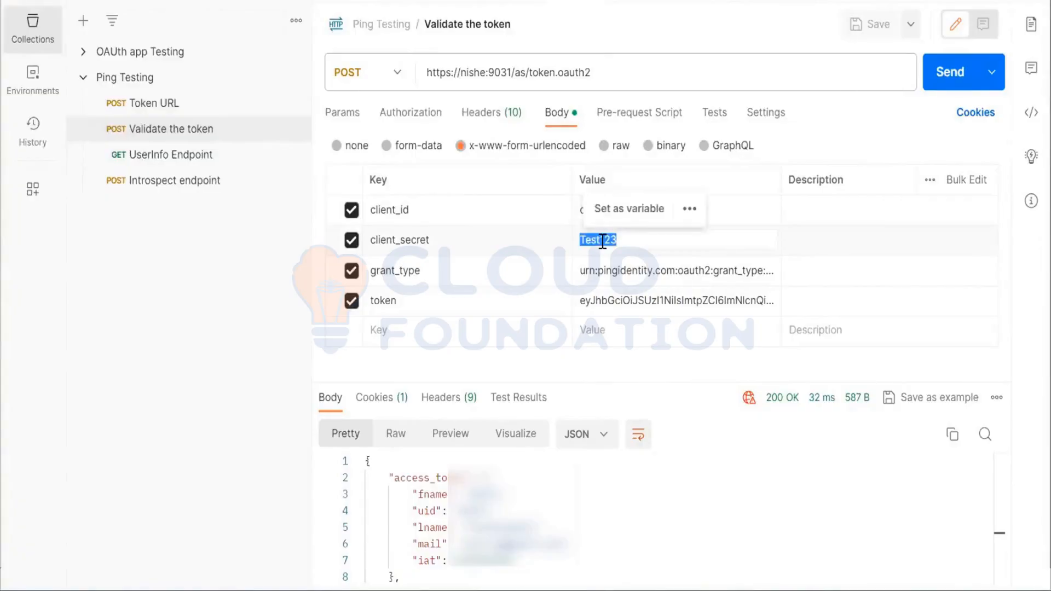
{"action": "left_click", "coordinate": [654, 241]}
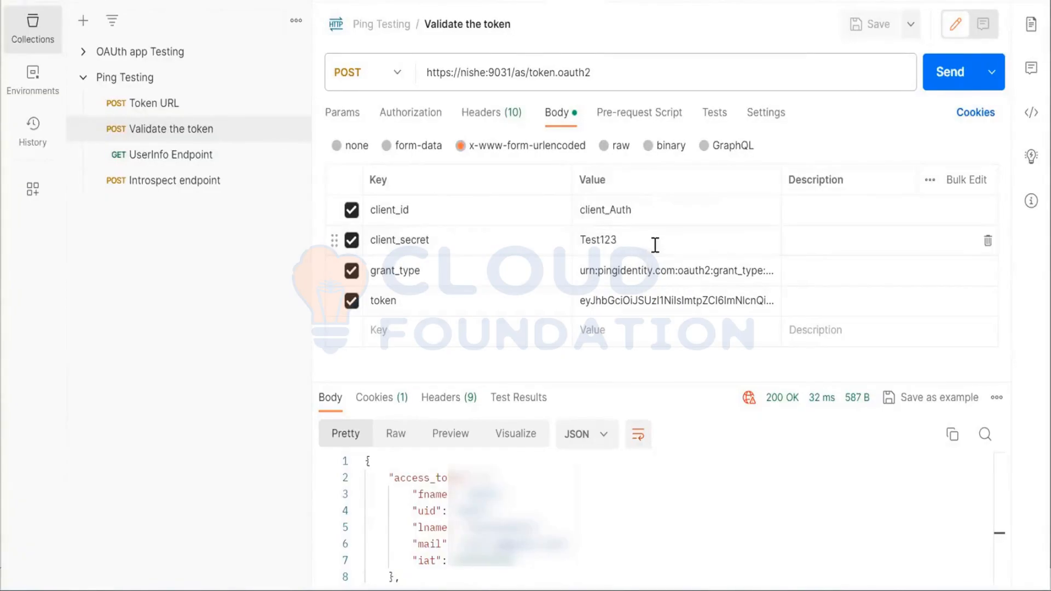
{"action": "double_click", "coordinate": [602, 241]}
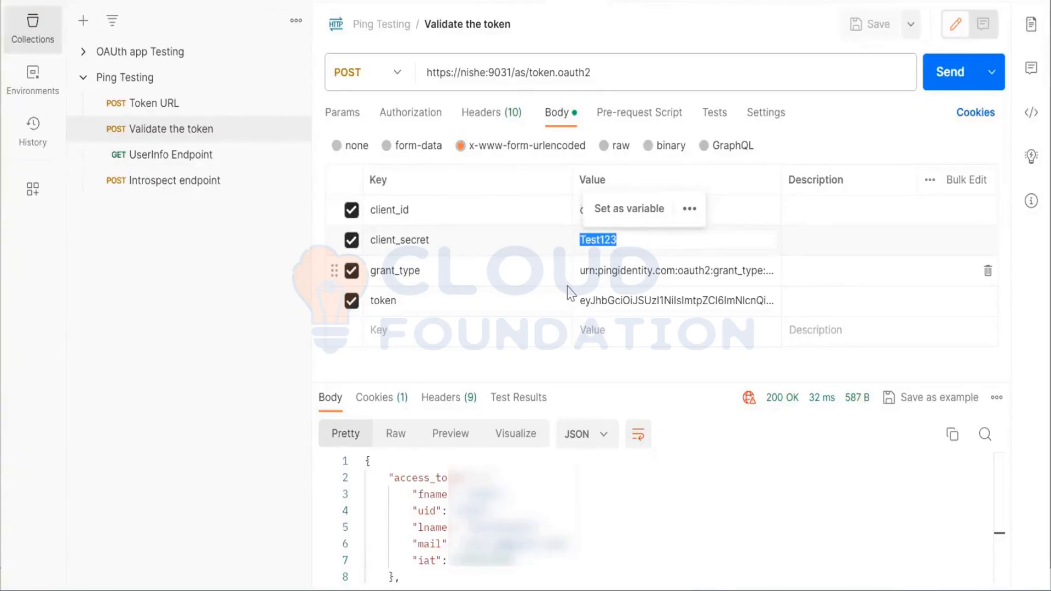
{"action": "left_click", "coordinate": [662, 240]}
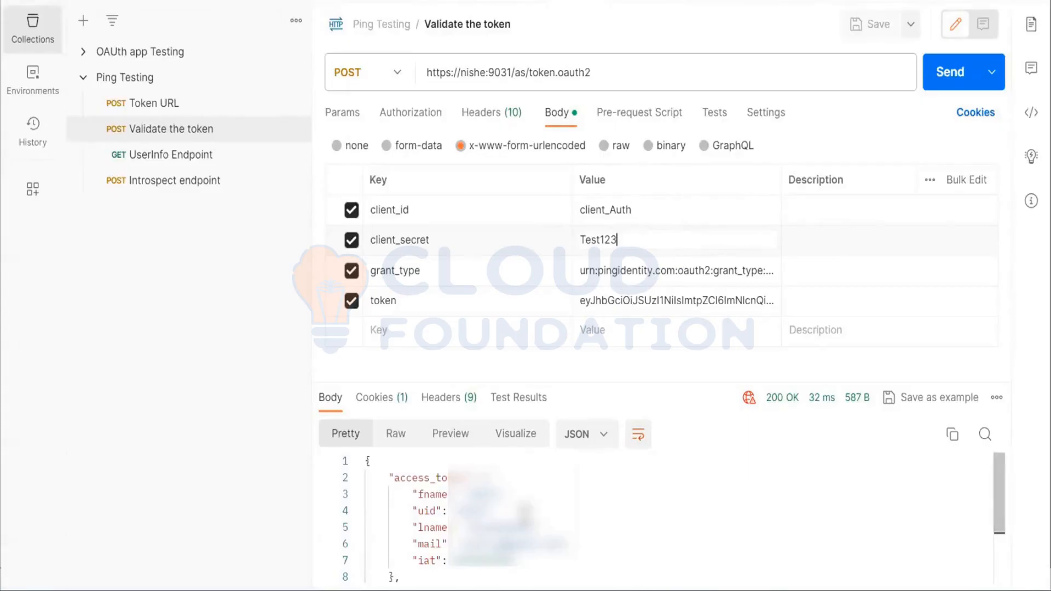
{"action": "scroll", "coordinate": [525, 512], "scroll_direction": "down", "scroll_amount": 2}
{"action": "scroll", "coordinate": [526, 512], "scroll_direction": "up", "scroll_amount": 2}
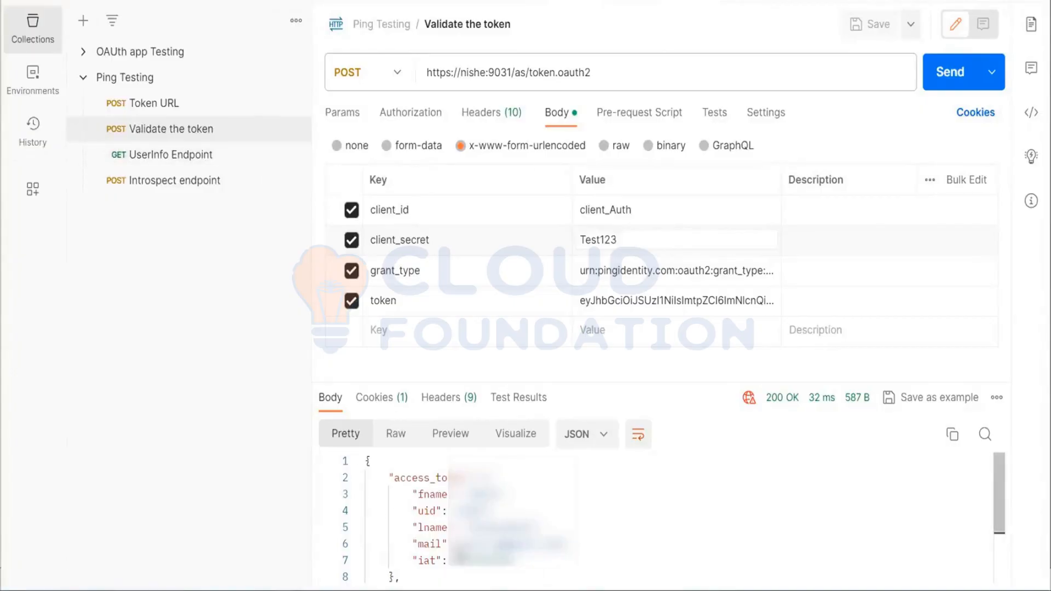
Review the Validate the token response, resend the request three times, and check the expiry and other returned attributes after each run
{"action": "scroll", "coordinate": [657, 514], "scroll_direction": "down", "scroll_amount": 2}
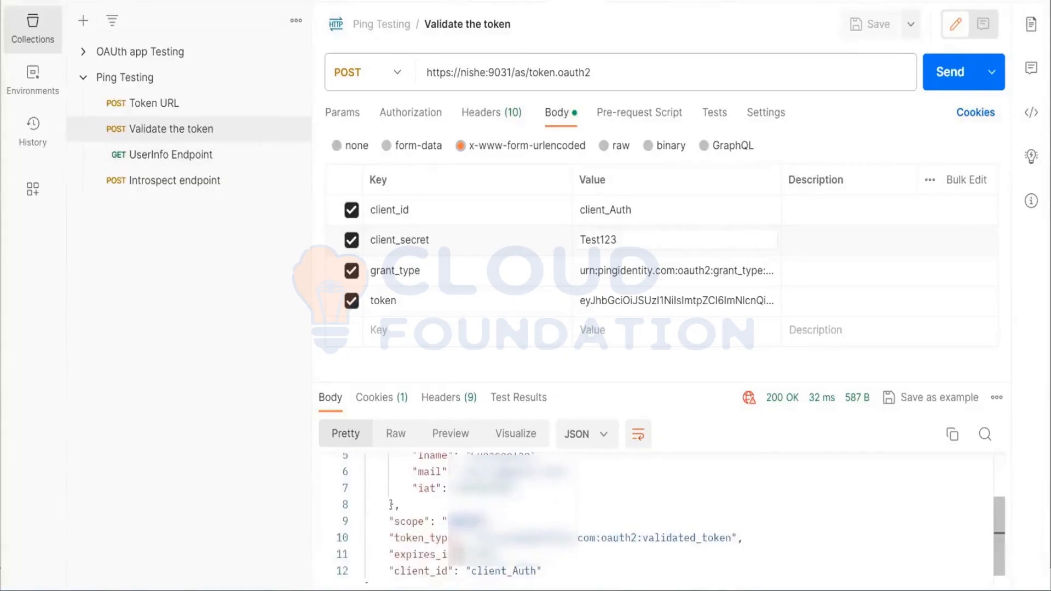
{"action": "scroll", "coordinate": [657, 518], "scroll_direction": "down", "scroll_amount": 1}
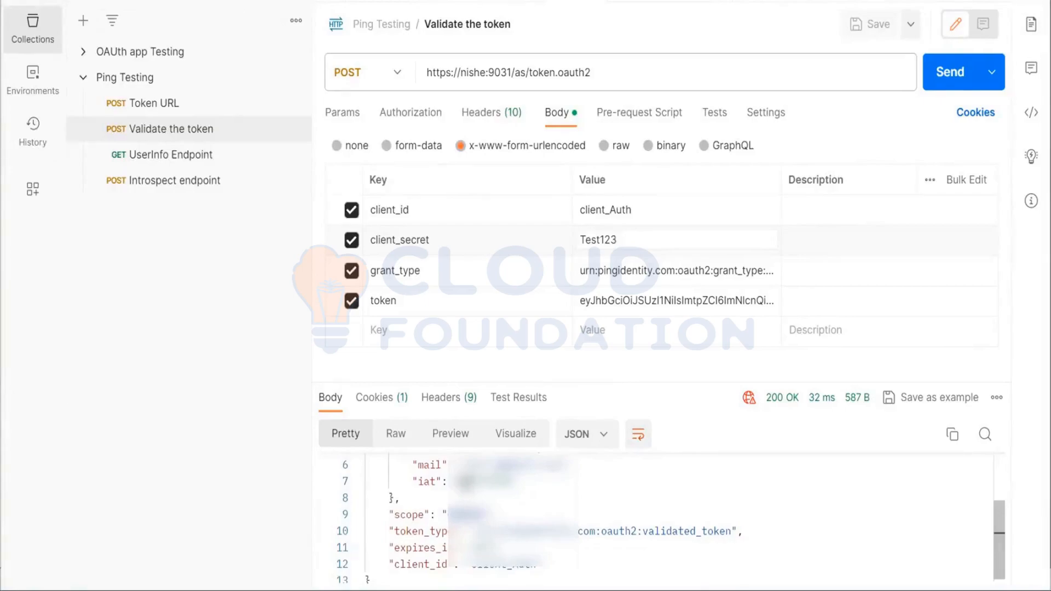
{"action": "scroll", "coordinate": [657, 520], "scroll_direction": "up", "scroll_amount": 2}
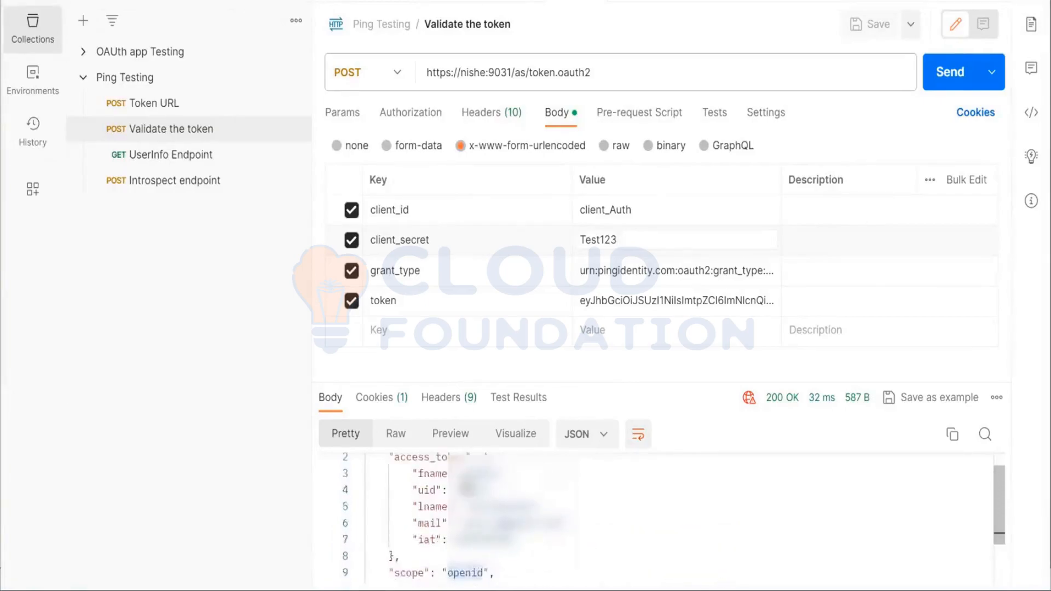
{"action": "scroll", "coordinate": [657, 515], "scroll_direction": "up", "scroll_amount": 1}
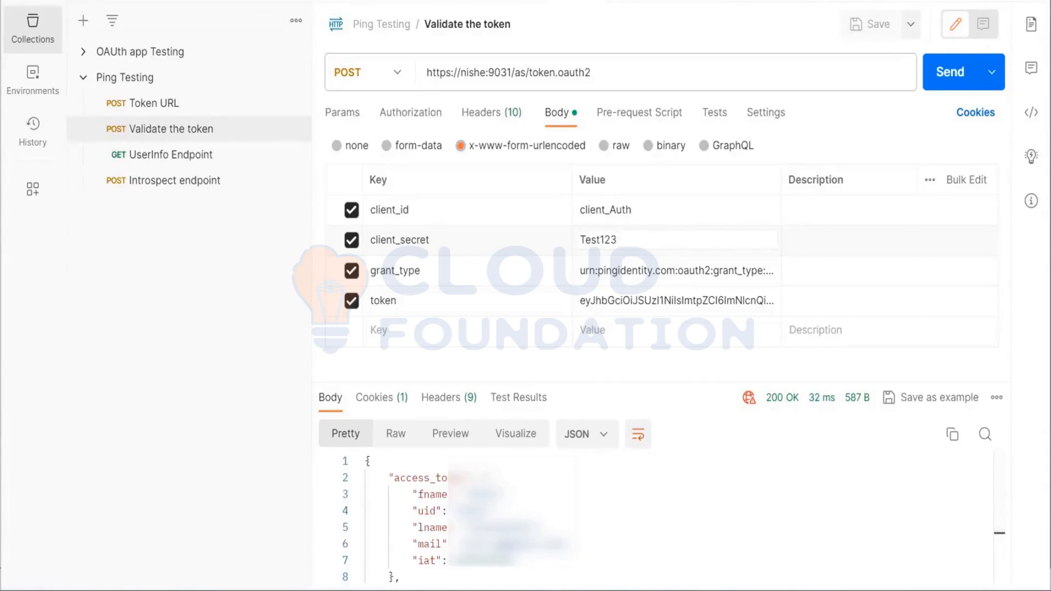
{"action": "mouse_move", "coordinate": [675, 590]}
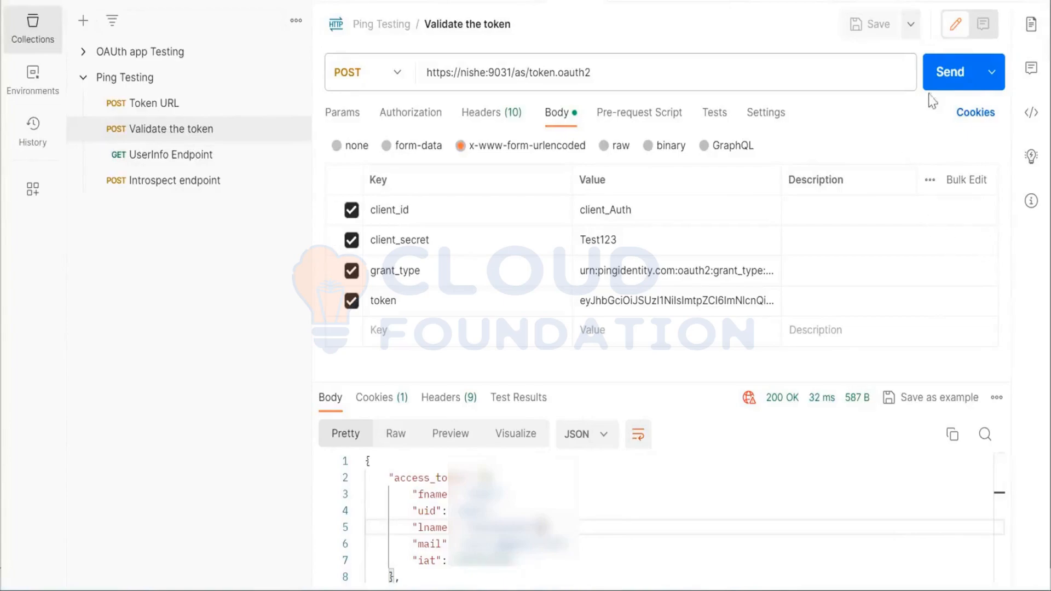
{"action": "left_click", "coordinate": [944, 75]}
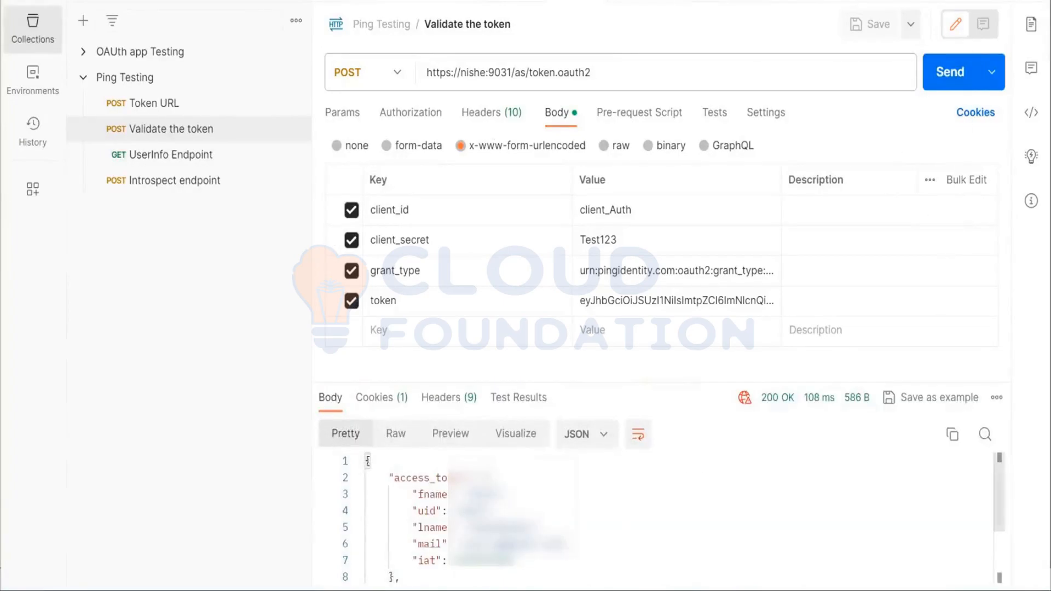
{"action": "scroll", "coordinate": [663, 541], "scroll_direction": "down", "scroll_amount": 3}
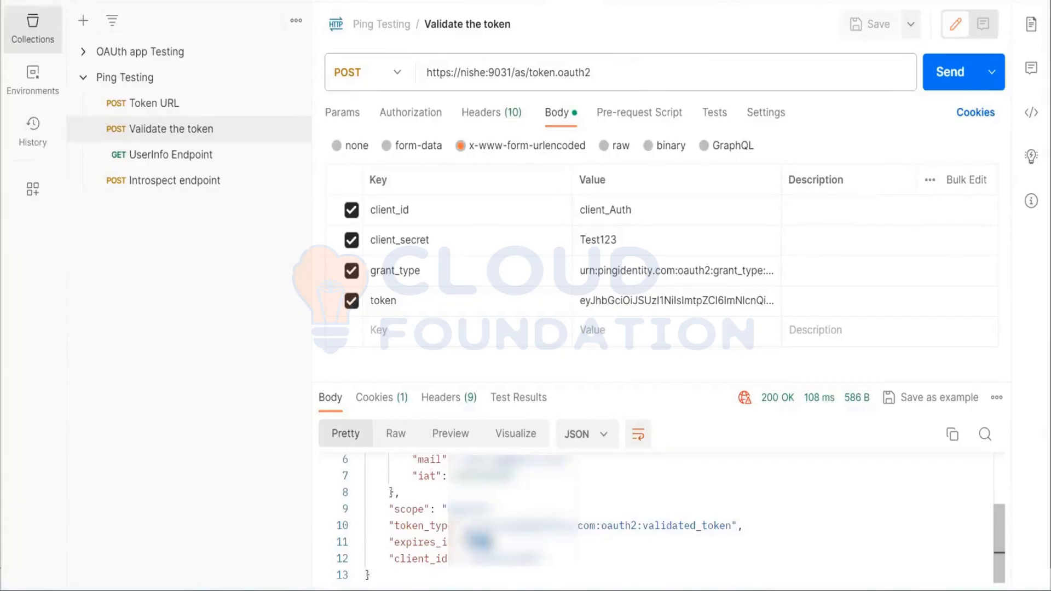
{"action": "left_click", "coordinate": [950, 74]}
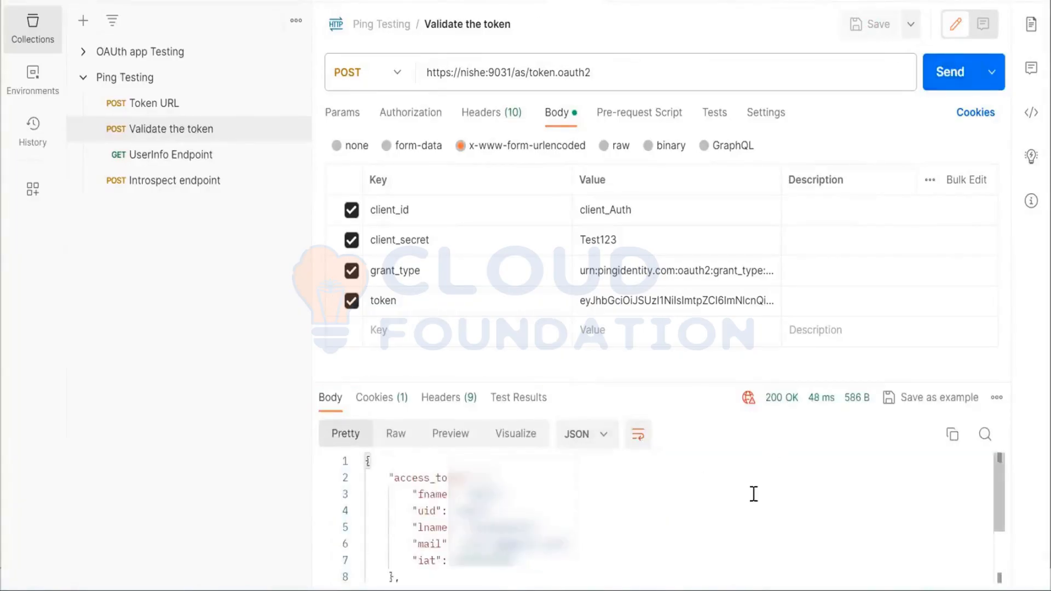
{"action": "scroll", "coordinate": [753, 493], "scroll_direction": "down", "scroll_amount": 2}
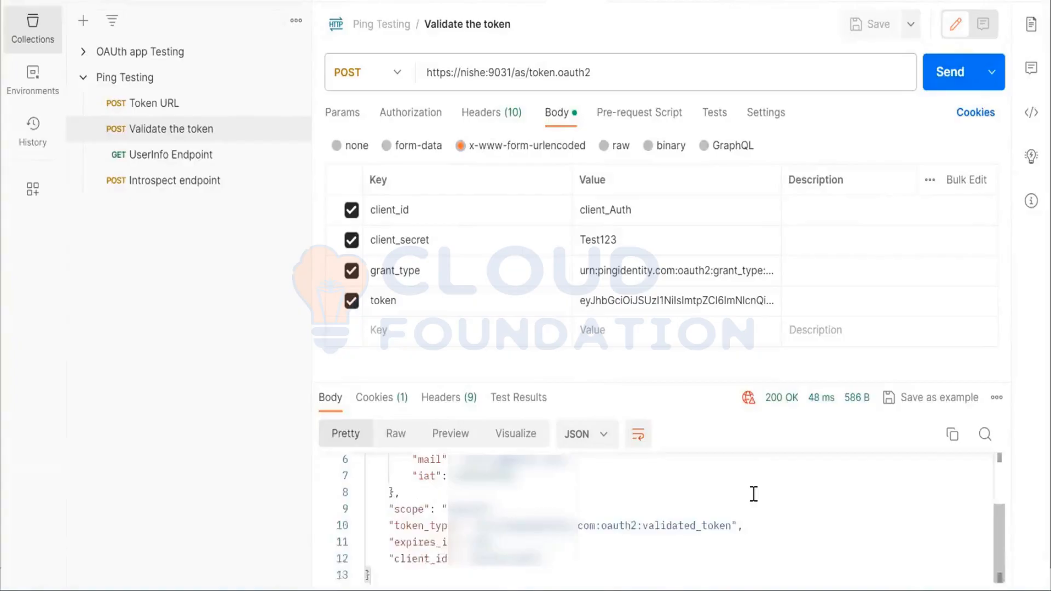
{"action": "left_click", "coordinate": [936, 86]}
{"action": "left_click", "coordinate": [939, 76]}
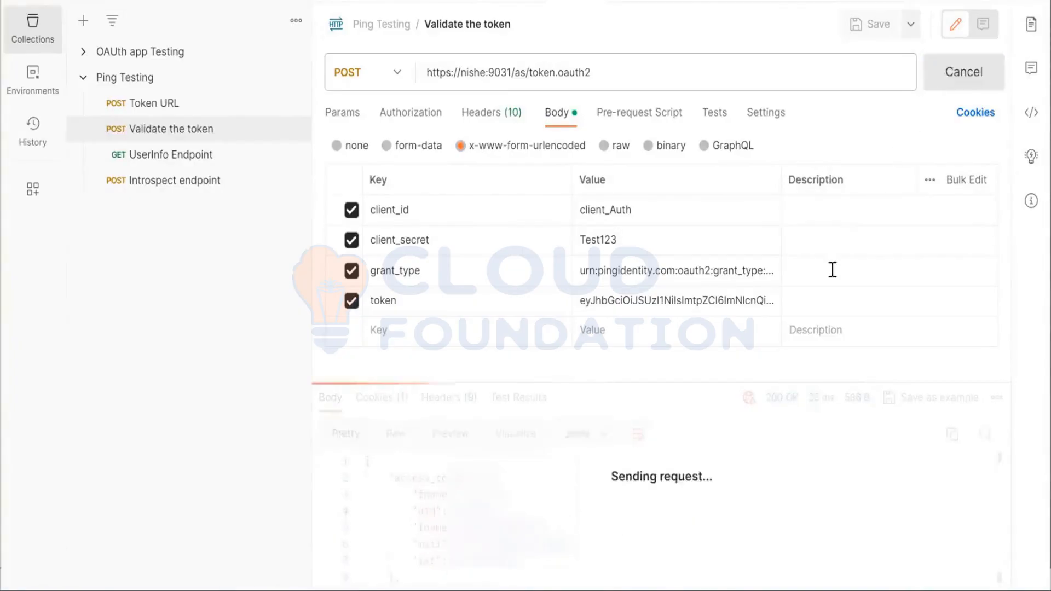
{"action": "scroll", "coordinate": [746, 488], "scroll_direction": "down", "scroll_amount": 2}
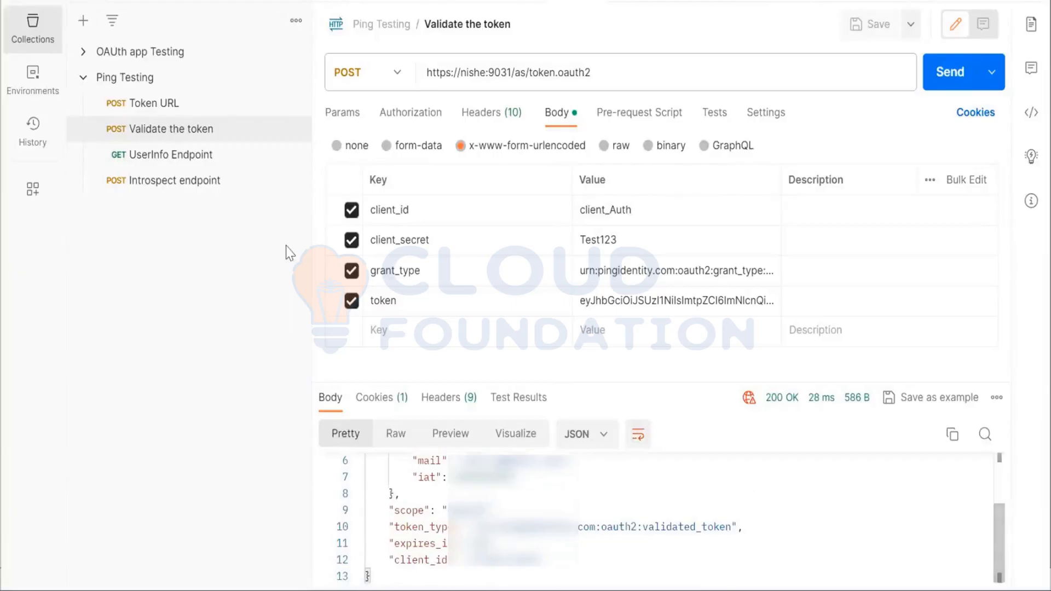
Send the Introspect endpoint request with client_secret enabled and review all attributes in its response
{"action": "left_click", "coordinate": [218, 192]}
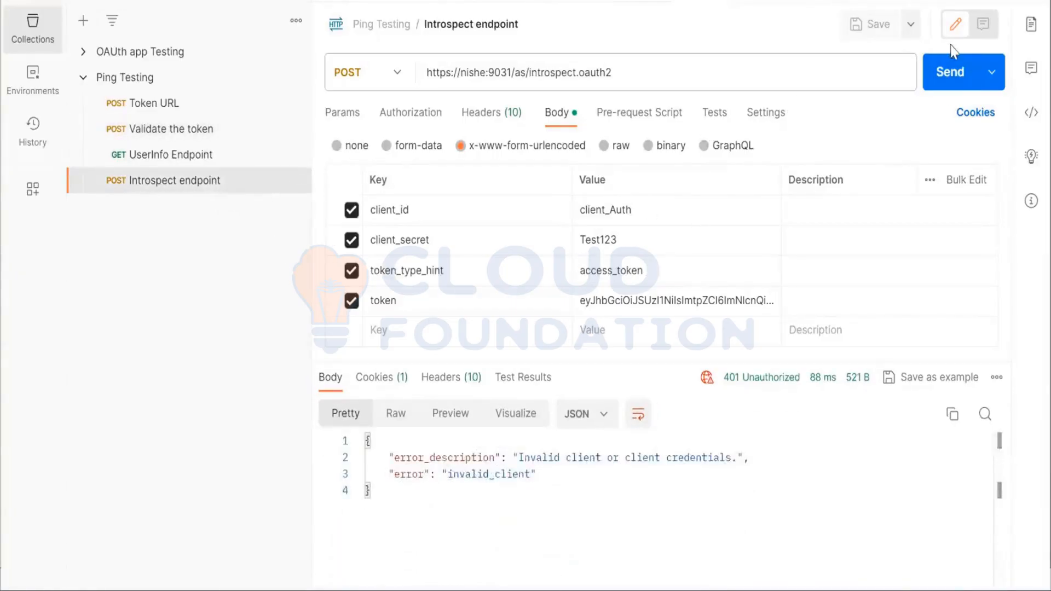
{"action": "left_click", "coordinate": [948, 82]}
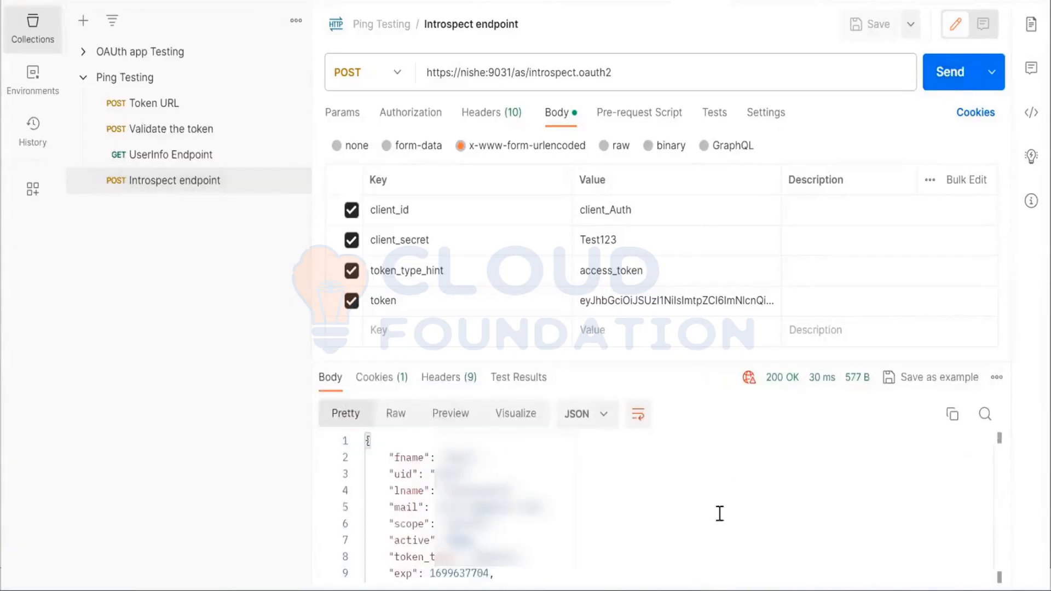
{"action": "scroll", "coordinate": [711, 523], "scroll_direction": "down", "scroll_amount": 2}
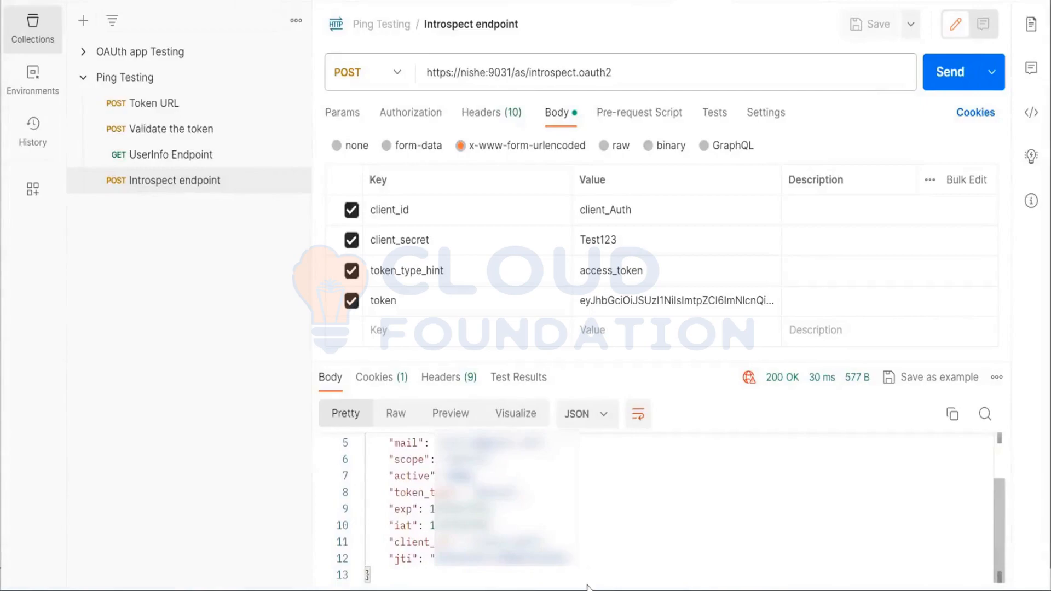
{"action": "scroll", "coordinate": [608, 510], "scroll_direction": "up", "scroll_amount": 2}
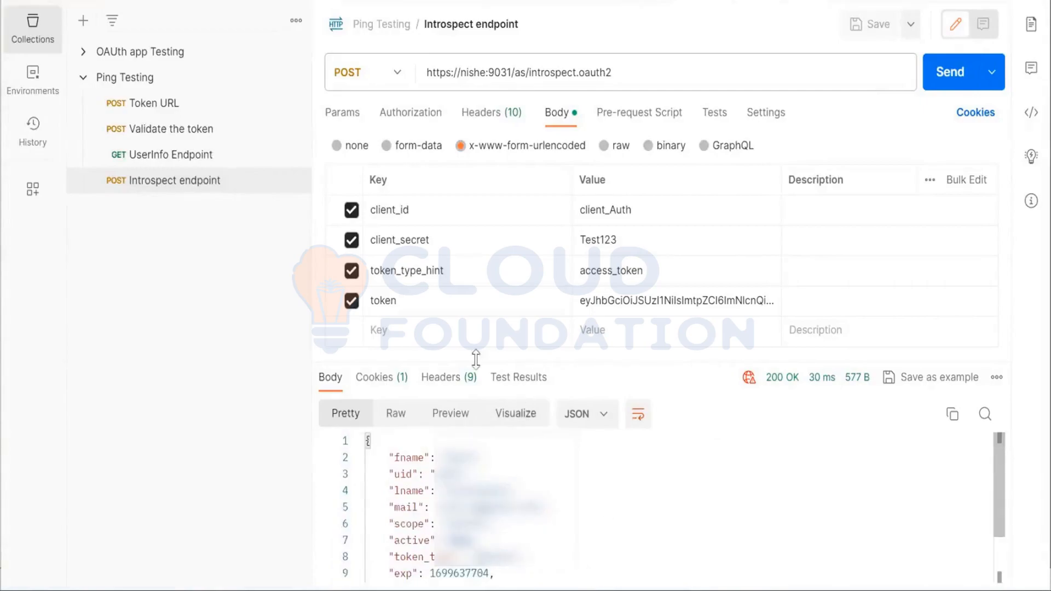
{"action": "left_click", "coordinate": [249, 177]}
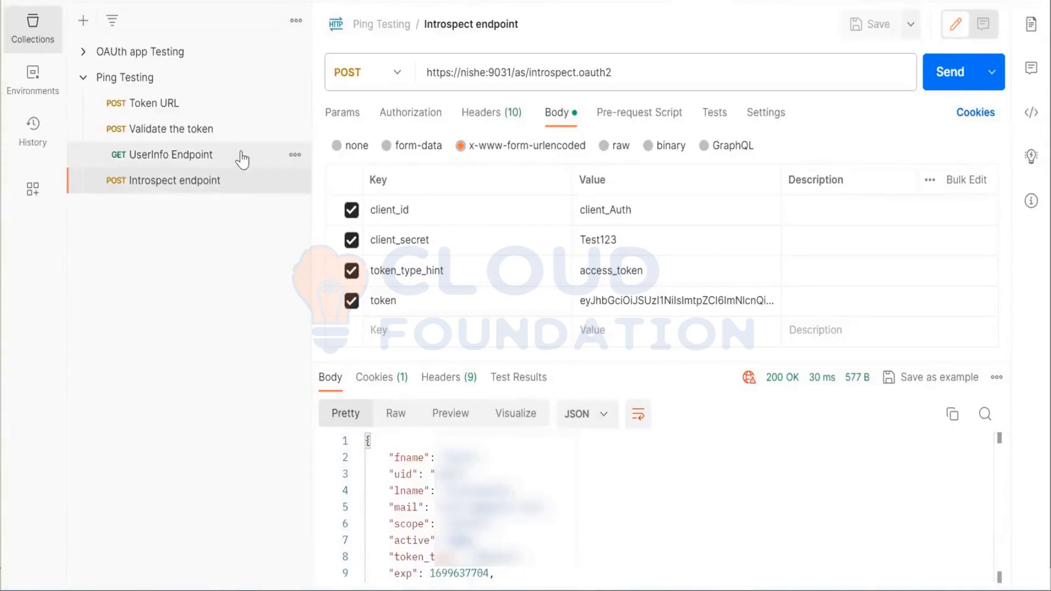
Compare the user attributes in the UserInfo Endpoint response with the token details in the Validate the token response
{"action": "left_click", "coordinate": [243, 160]}
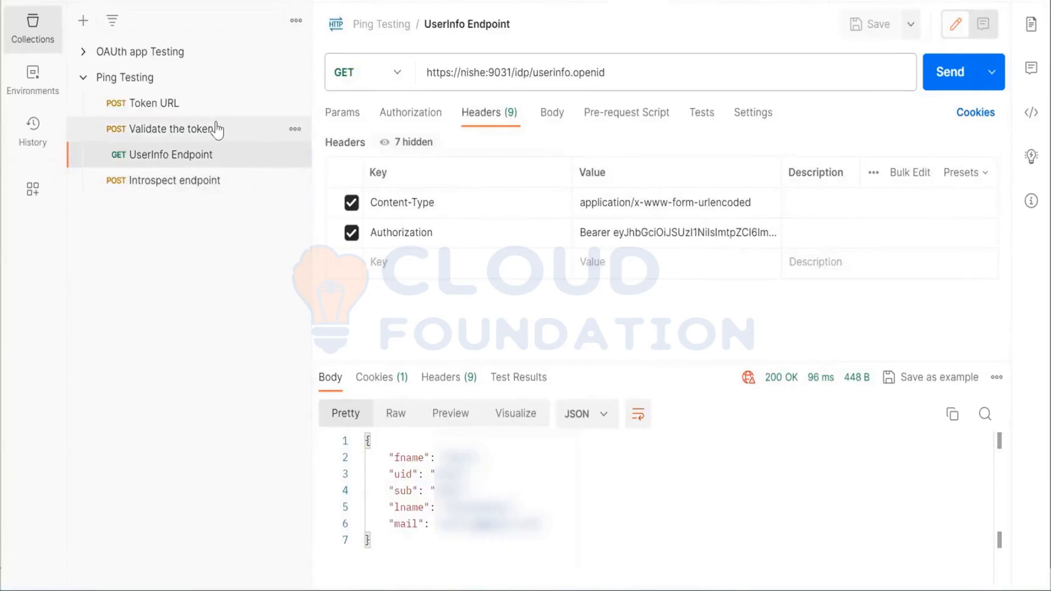
{"action": "left_click", "coordinate": [215, 129]}
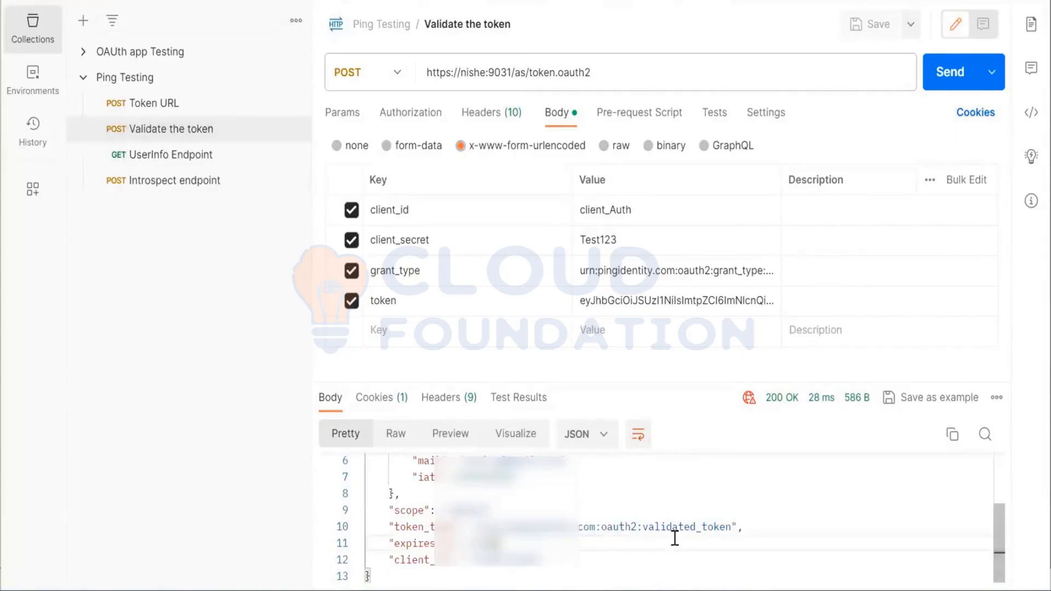
{"action": "scroll", "coordinate": [675, 538], "scroll_direction": "up", "scroll_amount": 2}
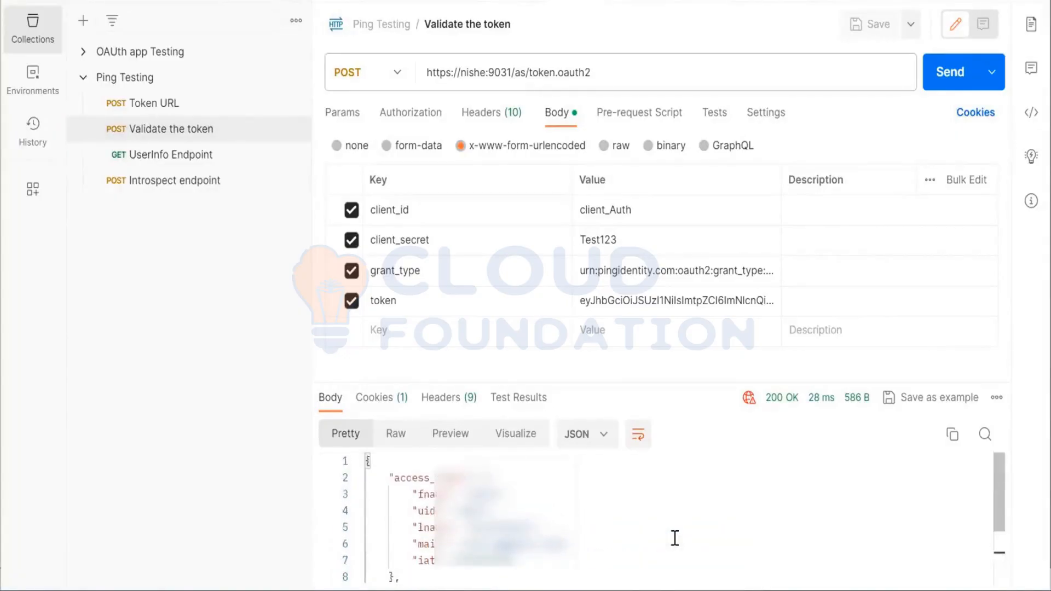
{"action": "scroll", "coordinate": [675, 538], "scroll_direction": "down", "scroll_amount": 2}
{"action": "scroll", "coordinate": [675, 538], "scroll_direction": "up", "scroll_amount": 2}
{"action": "scroll", "coordinate": [655, 508], "scroll_direction": "down", "scroll_amount": 3}
{"action": "scroll", "coordinate": [654, 509], "scroll_direction": "up", "scroll_amount": 3}
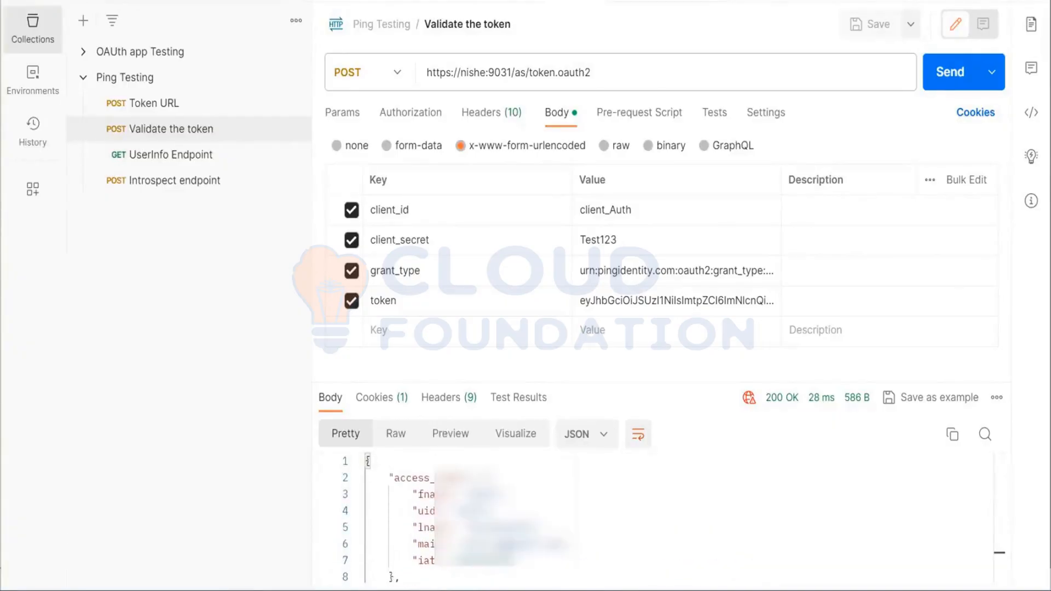
Switch to the text editor notes and highlight the response_type value code in the 10/11 authorization URL
{"action": "key", "text": "alt+Tab"}
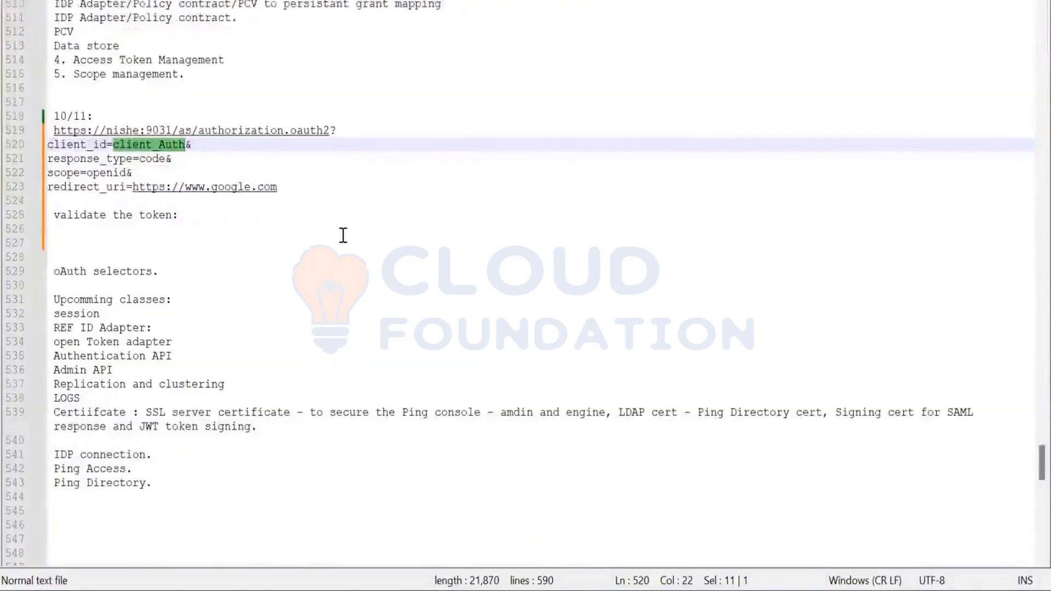
{"action": "scroll", "coordinate": [343, 235], "scroll_direction": "up", "scroll_amount": 1}
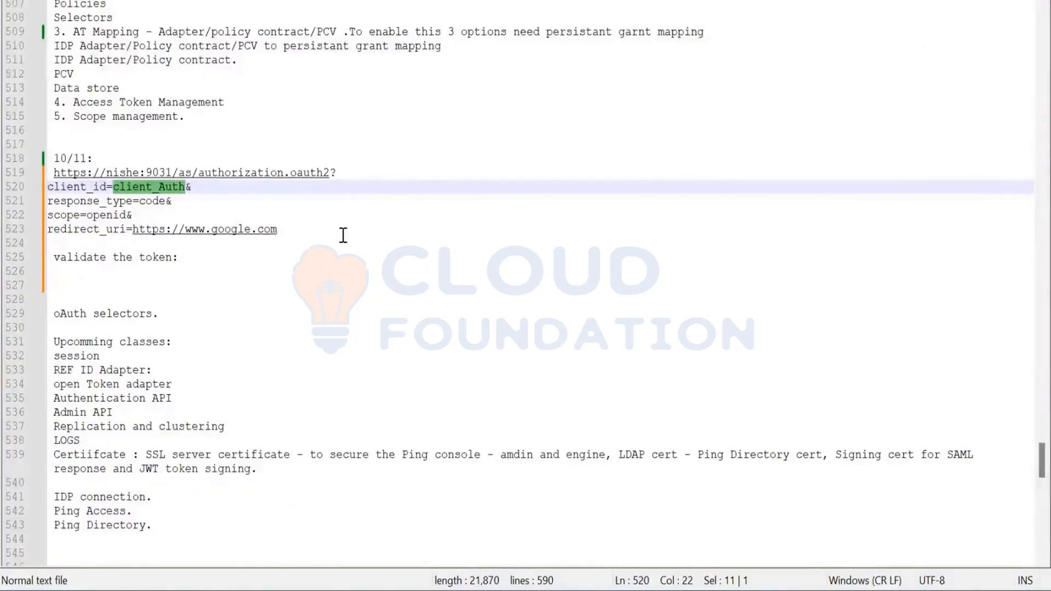
{"action": "scroll", "coordinate": [343, 235], "scroll_direction": "up", "scroll_amount": 1}
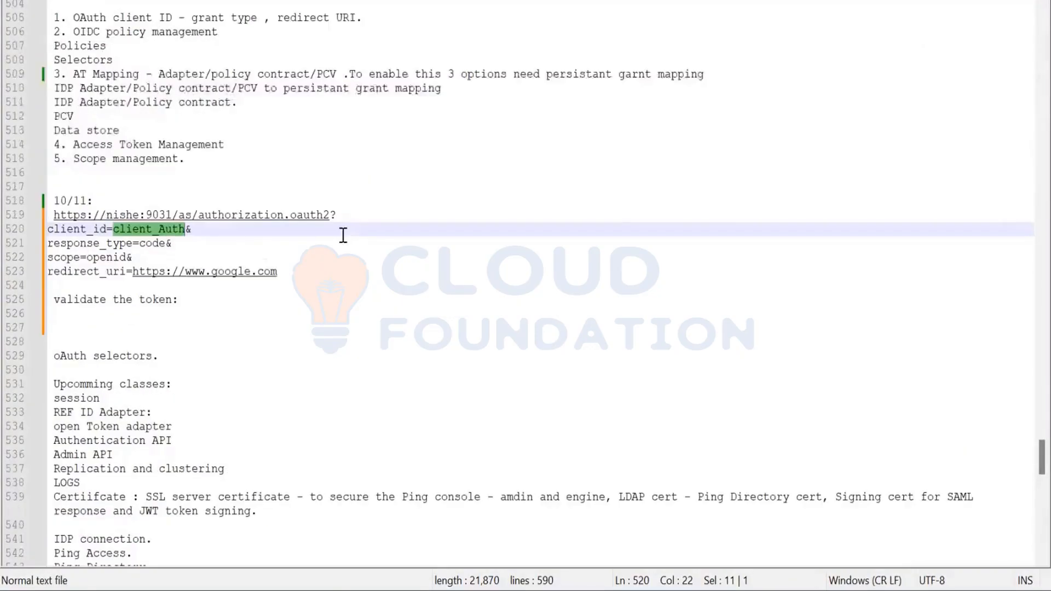
{"action": "double_click", "coordinate": [151, 243]}
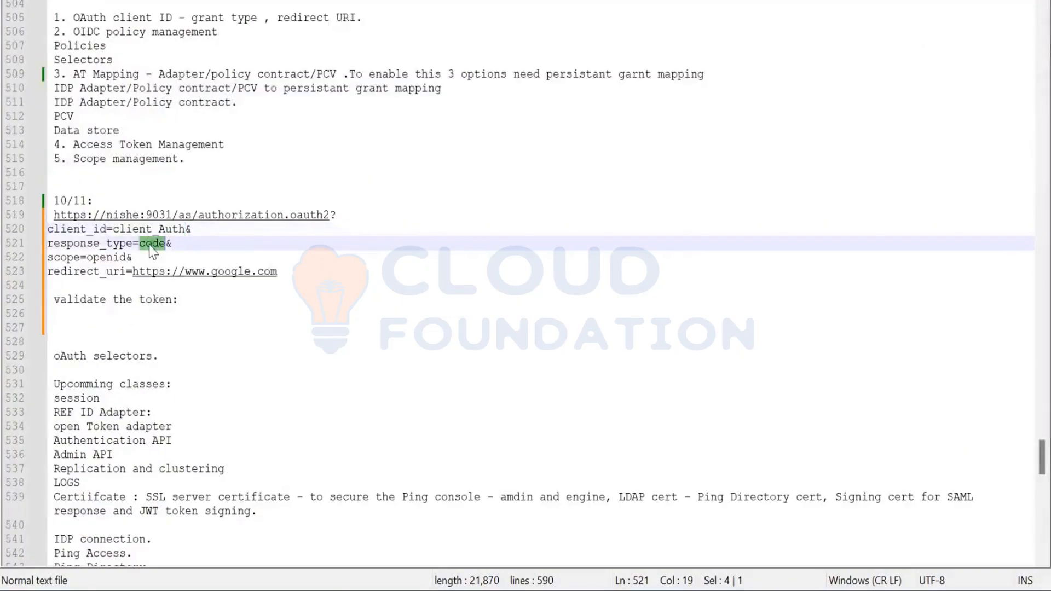